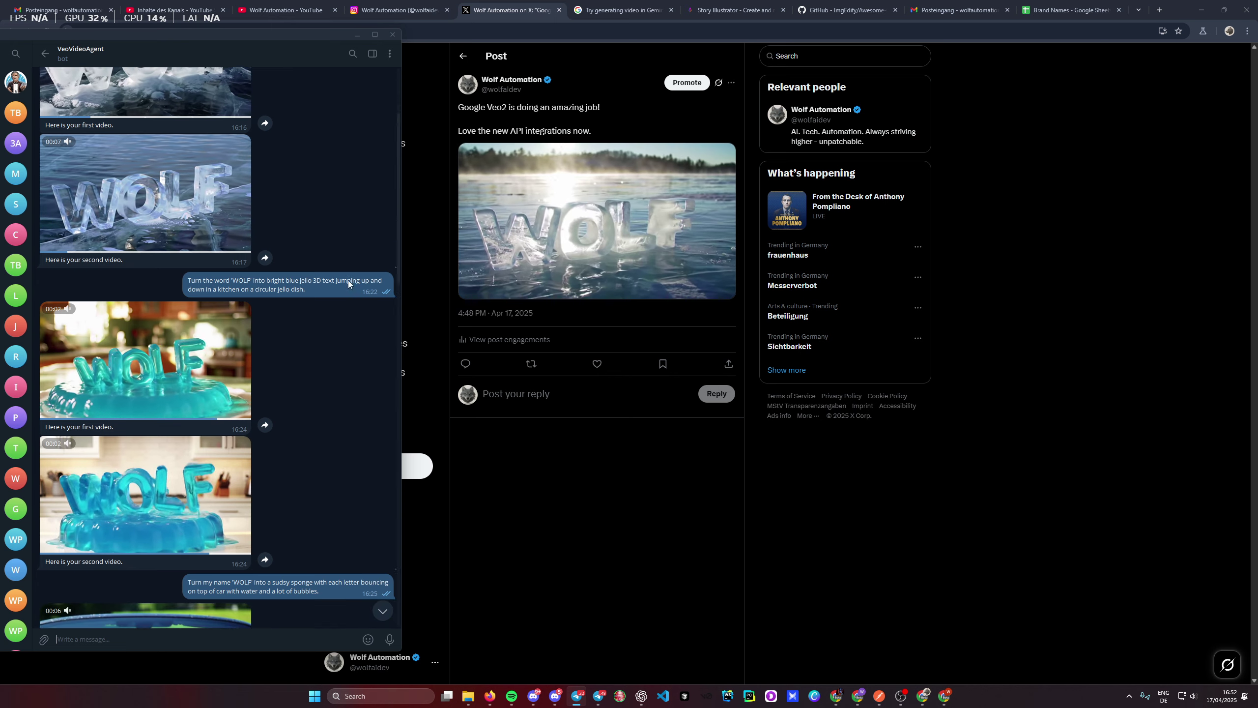
Step: Preview the first blue jello 'WOLF' video and the first sudsy sponge 'WOLF' video in the VeoVideoAgent chat
scroll(337, 307, "down", 3)
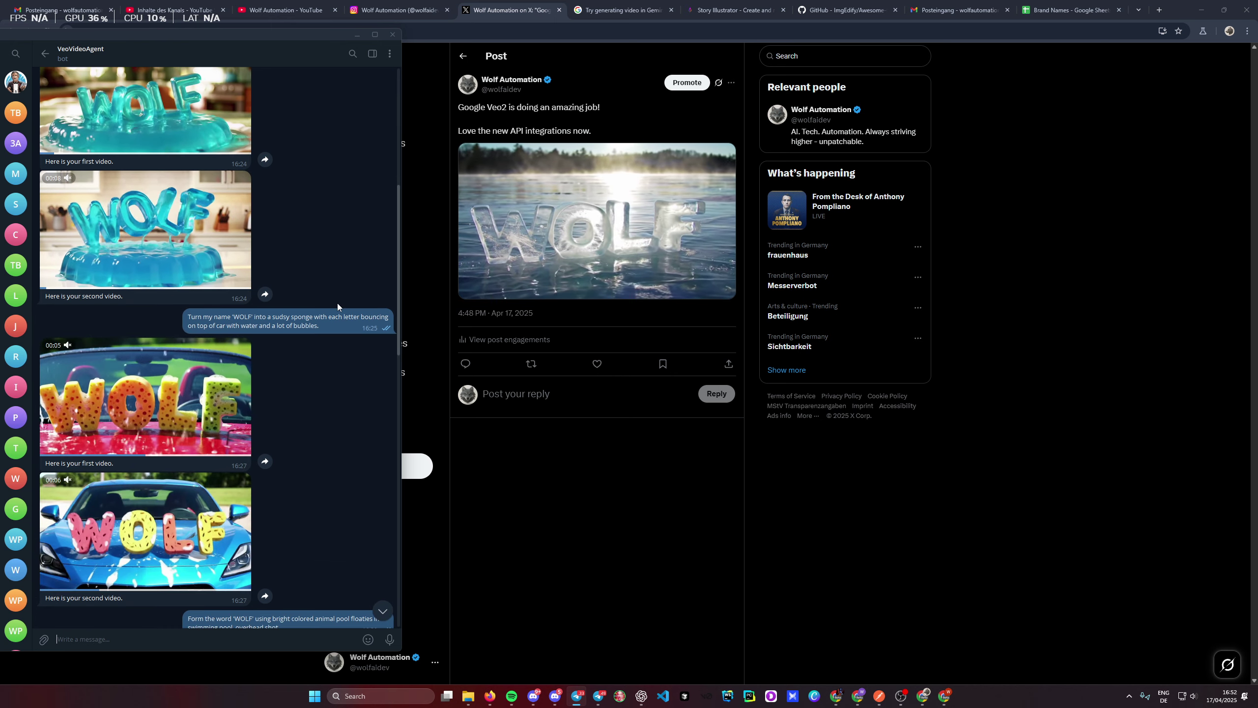
left_click(185, 119)
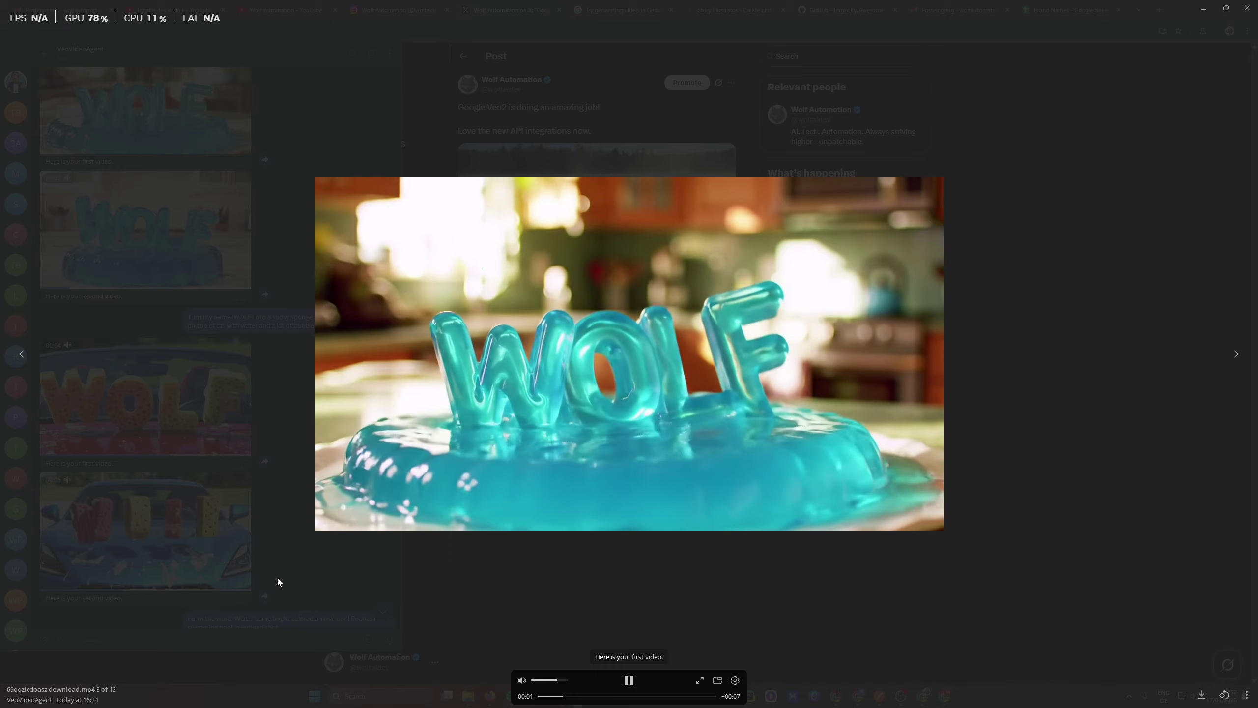
left_click(180, 405)
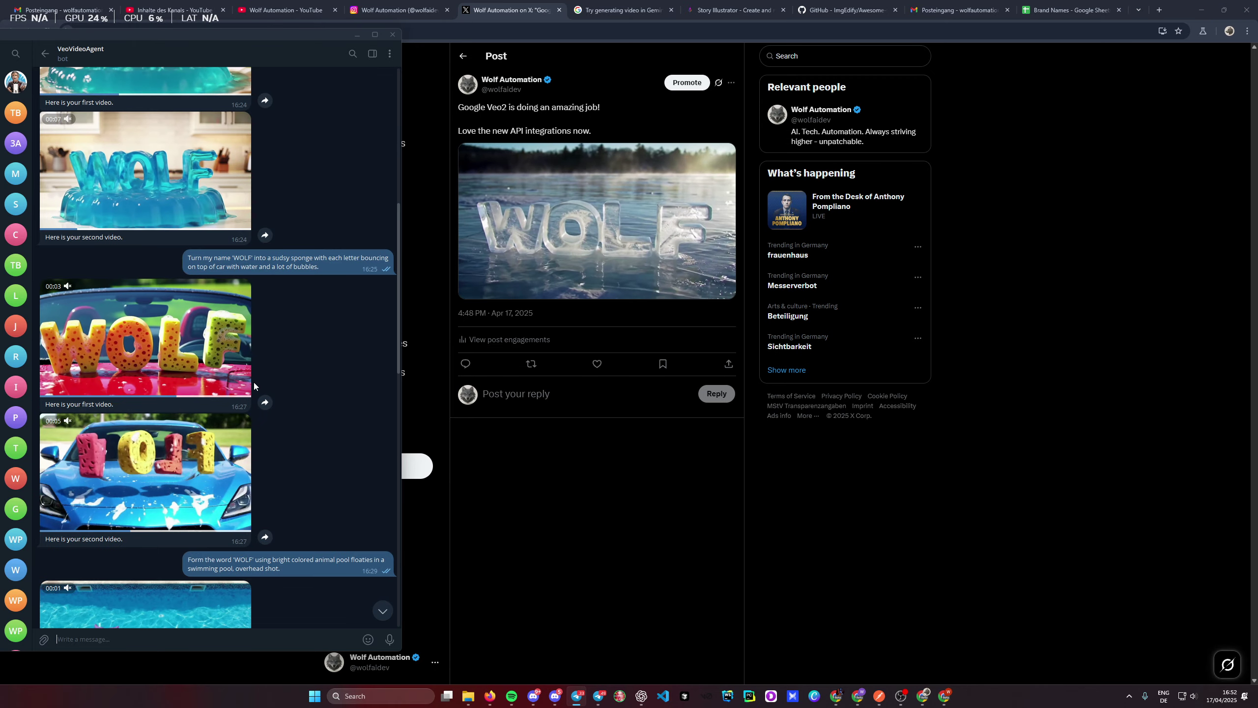
left_click(199, 342)
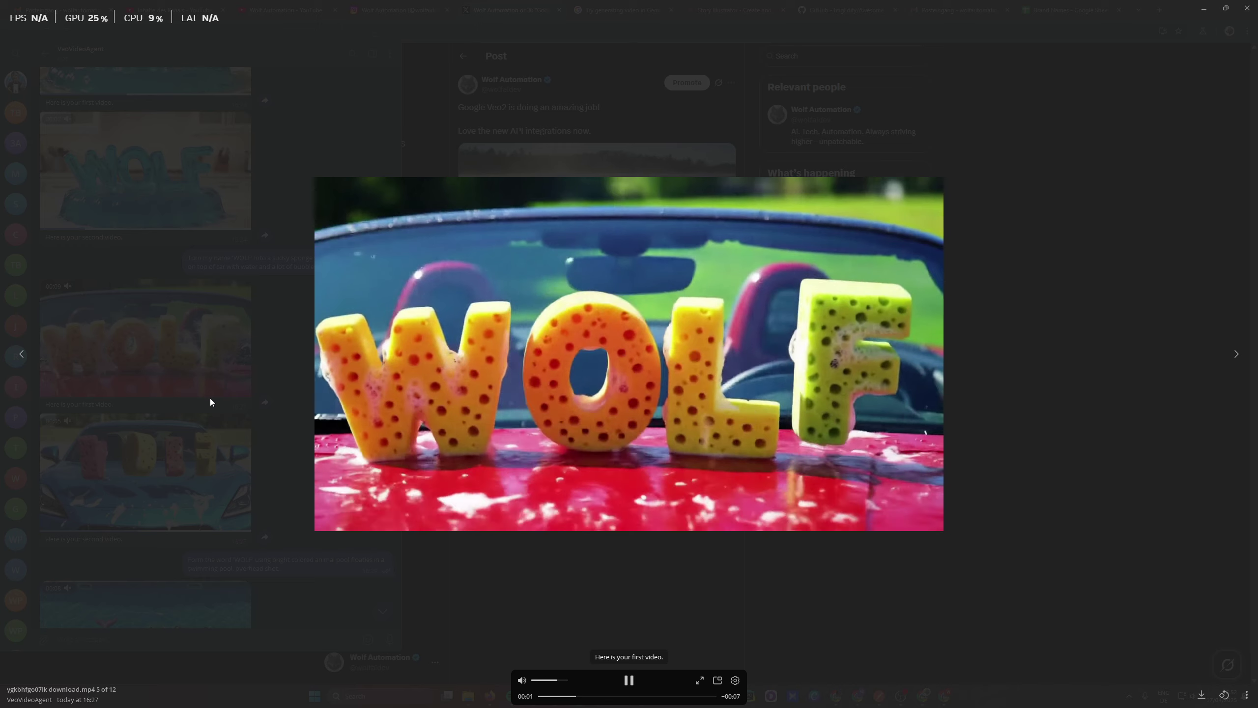
left_click(175, 405)
Step: Preview the first animal pool floaties video and a tennis ball 'WOLF' video further down the VeoVideoAgent chat
scroll(193, 456, "down", 4)
left_click(193, 456)
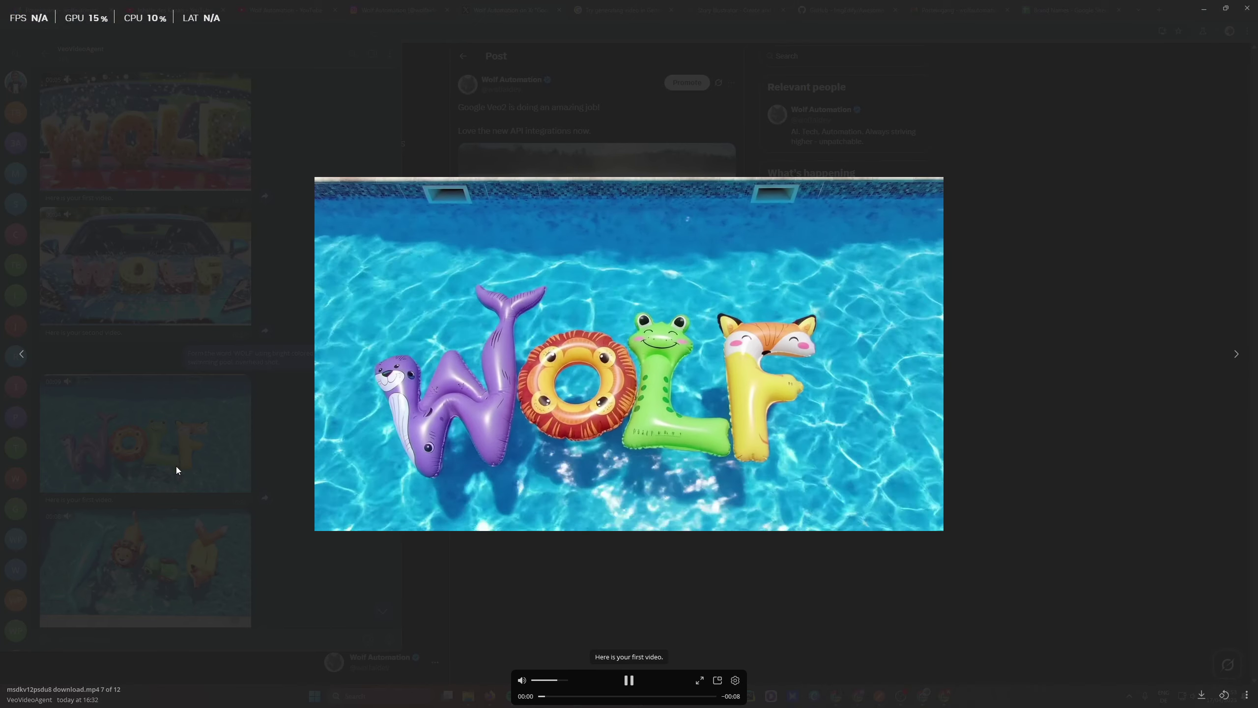
left_click(178, 423)
scroll(275, 430, "down", 3)
scroll(276, 435, "down", 4)
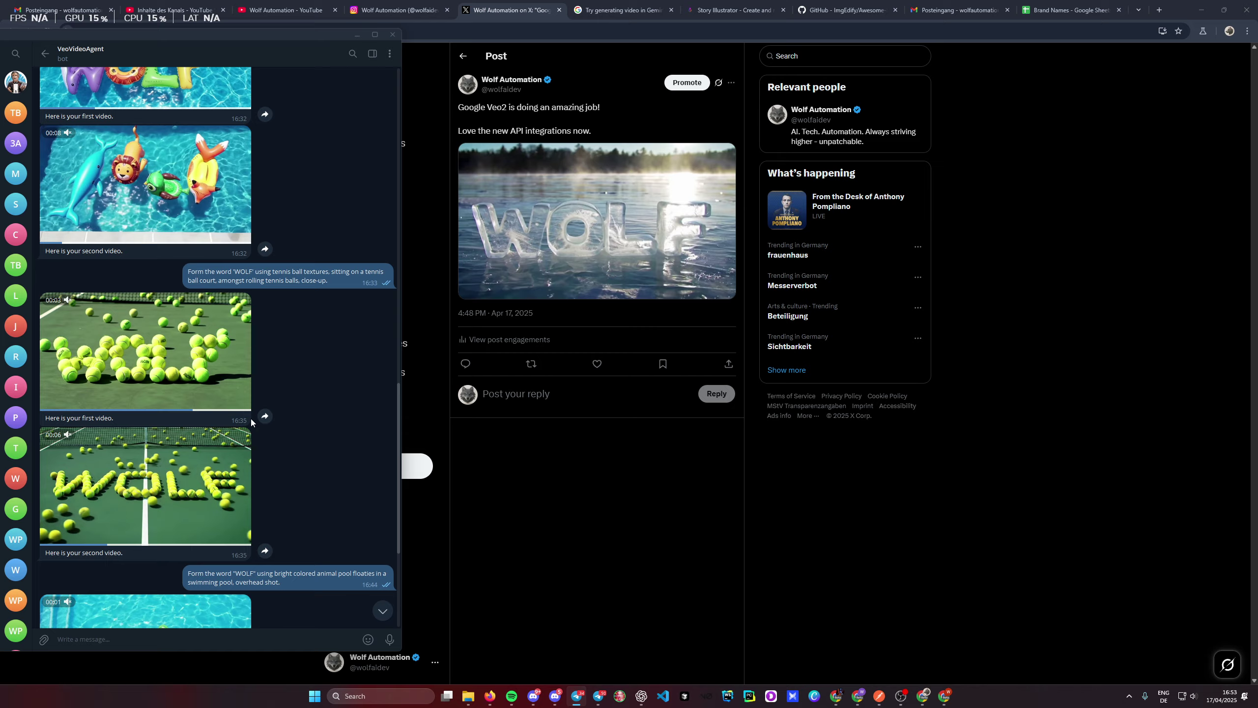
left_click(225, 436)
left_click(153, 450)
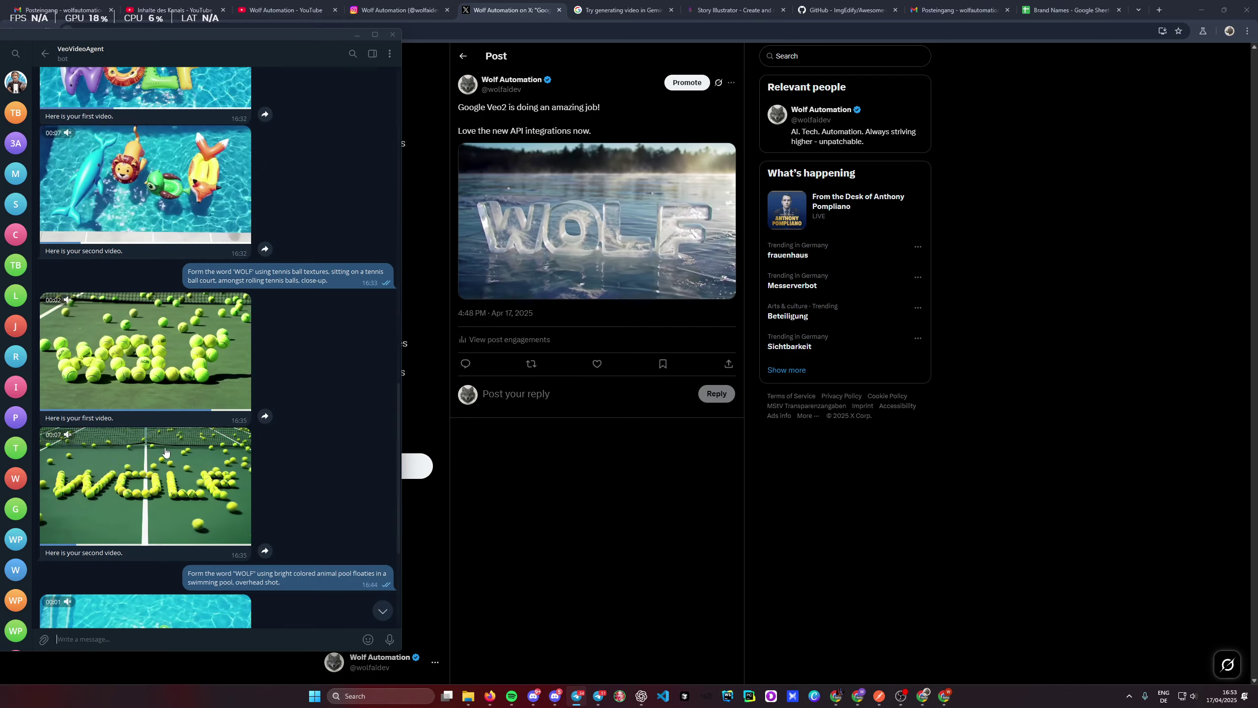
Step: Preview the second video generated for the most recent animal pool floaties prompt, the last one in the chat
scroll(303, 411, "down", 4)
left_click(164, 531)
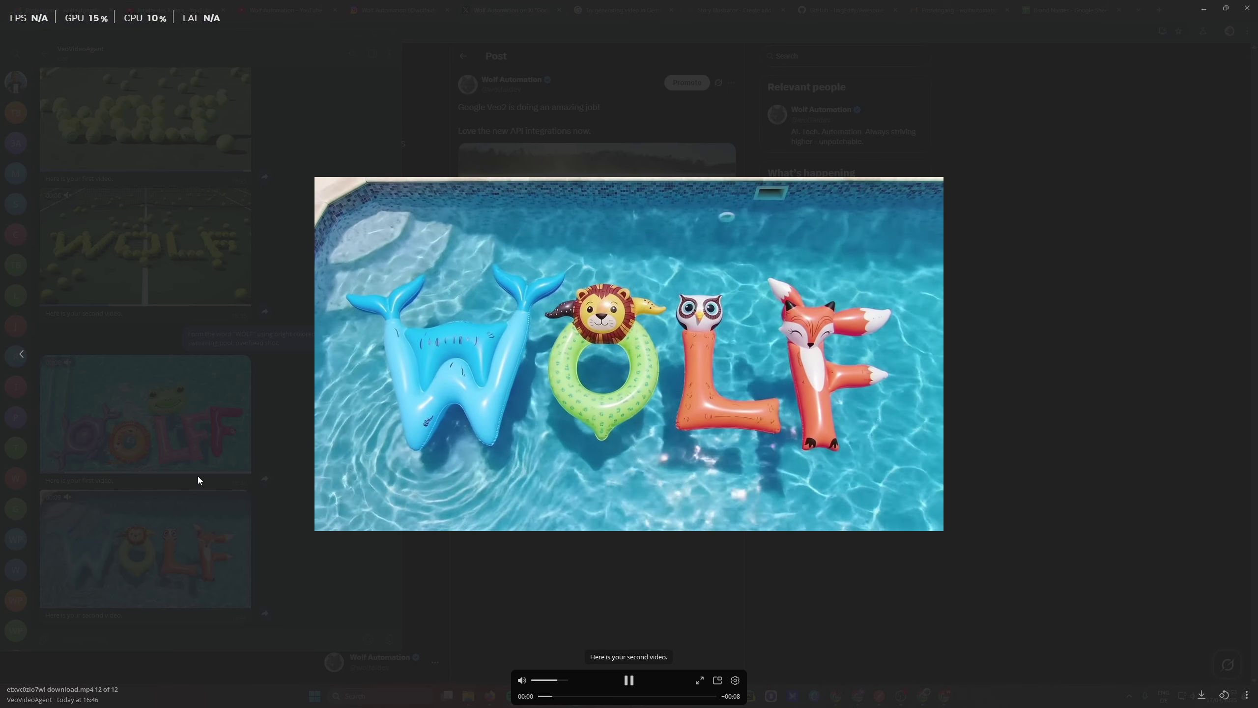
left_click(197, 475)
Step: Play both ice cube 'WOLF' videos on the frozen lake at the start of the VeoVideoAgent chat
scroll(269, 466, "up", 8)
scroll(272, 466, "up", 10)
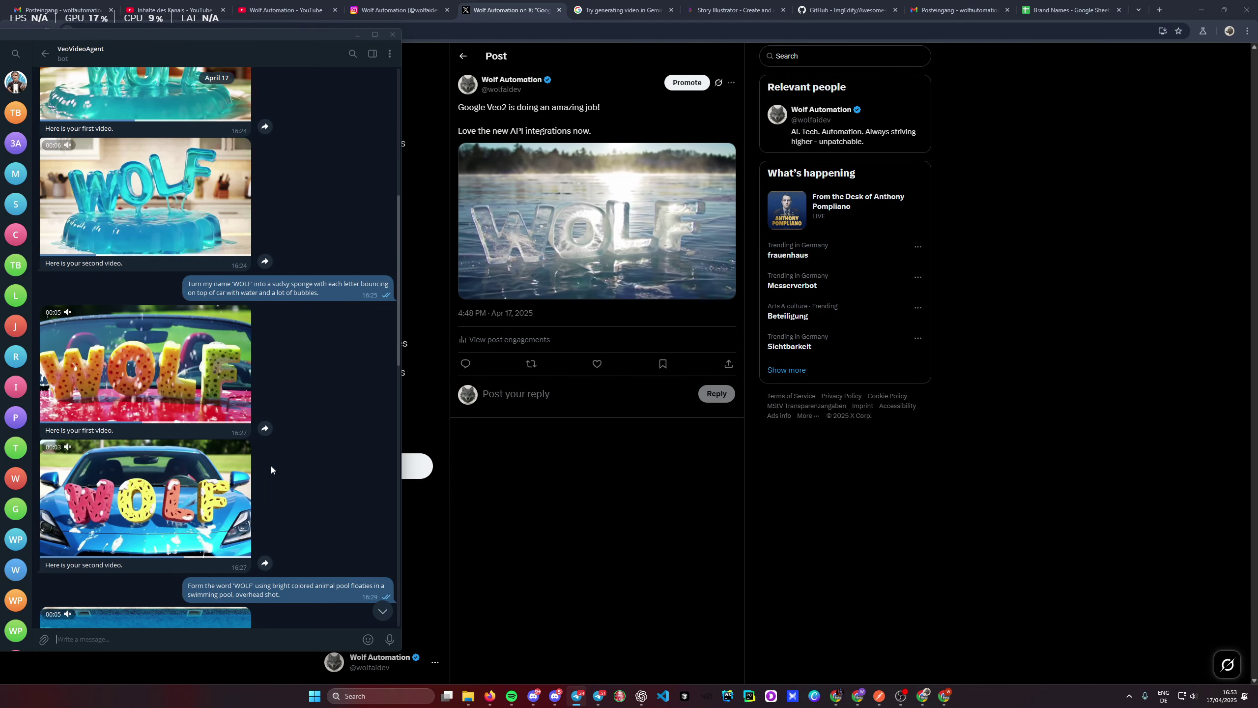
left_click(148, 178)
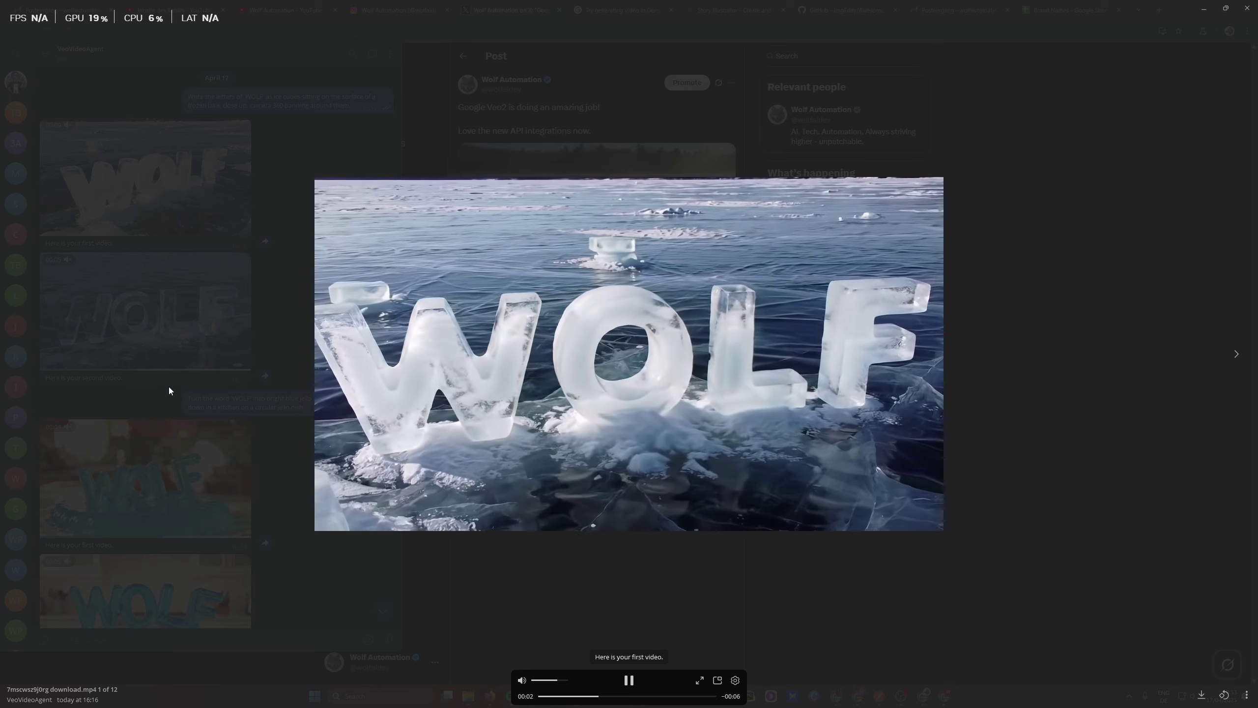
key("Right")
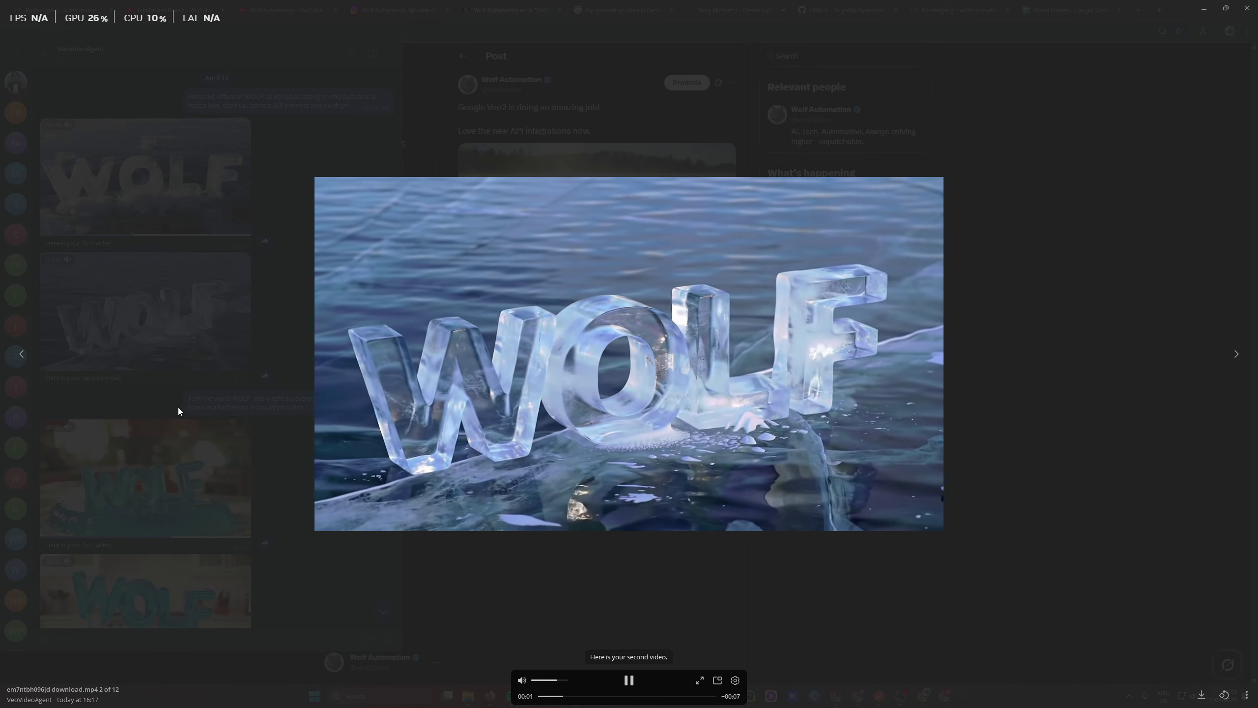
left_click(178, 397)
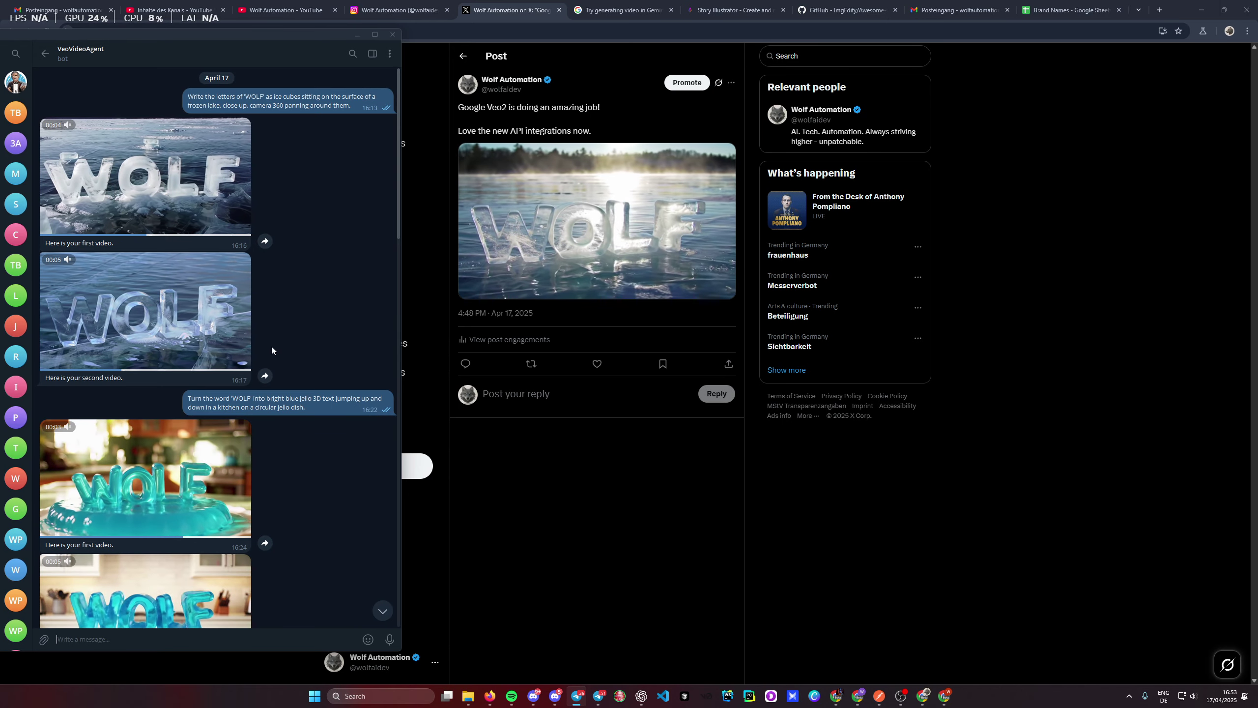
Step: Skim the jello and sponge prompts with their videos, and replay the first ice cube 'WOLF' video
scroll(271, 346, "down", 1)
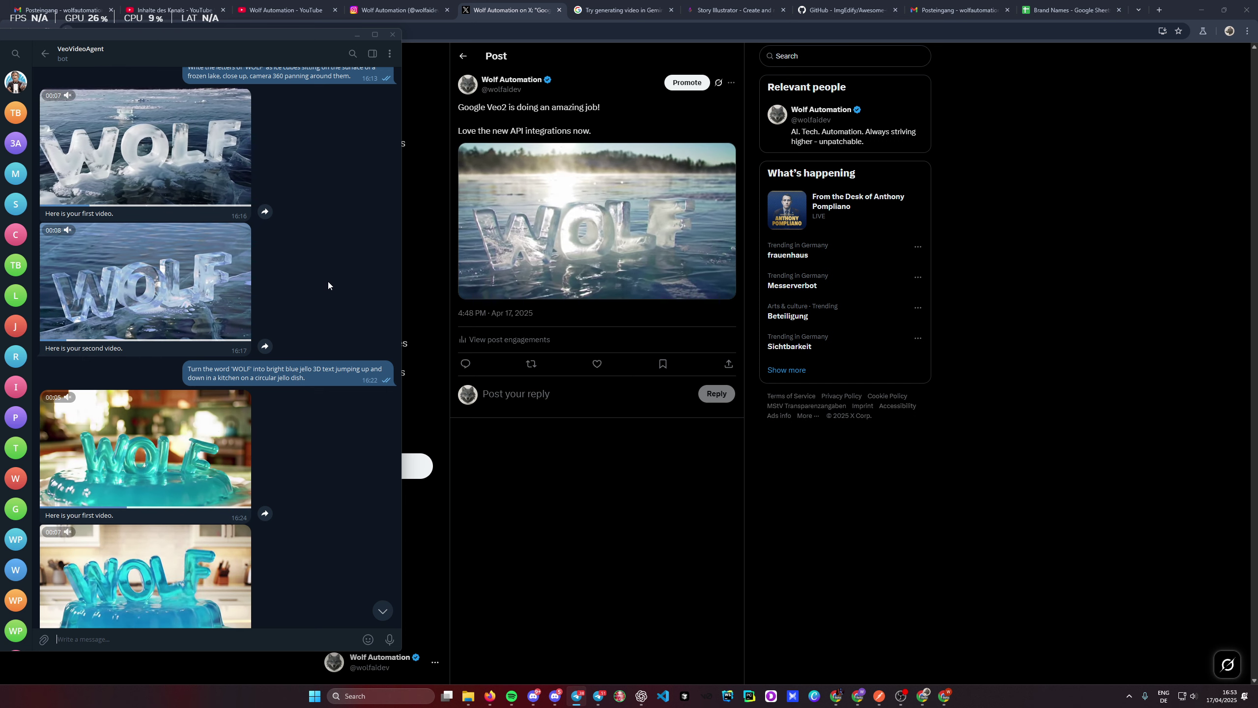
scroll(328, 282, "down", 6)
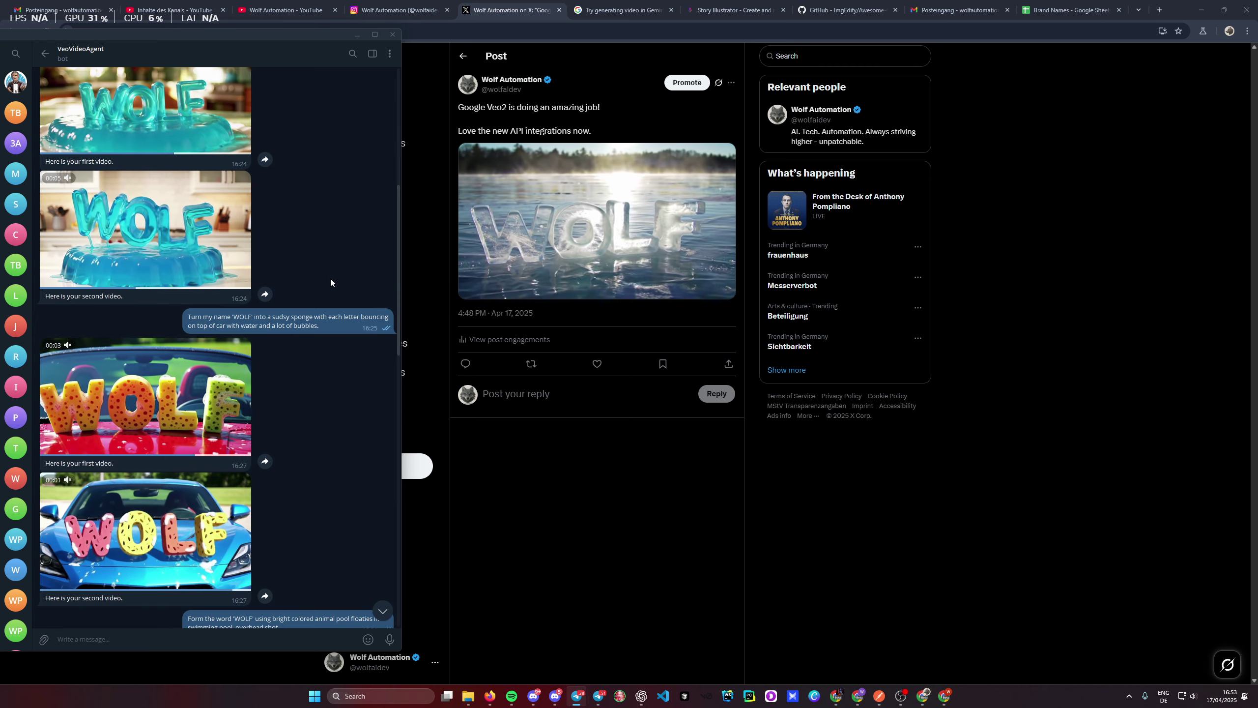
scroll(331, 284, "down", 1)
scroll(326, 342, "up", 8)
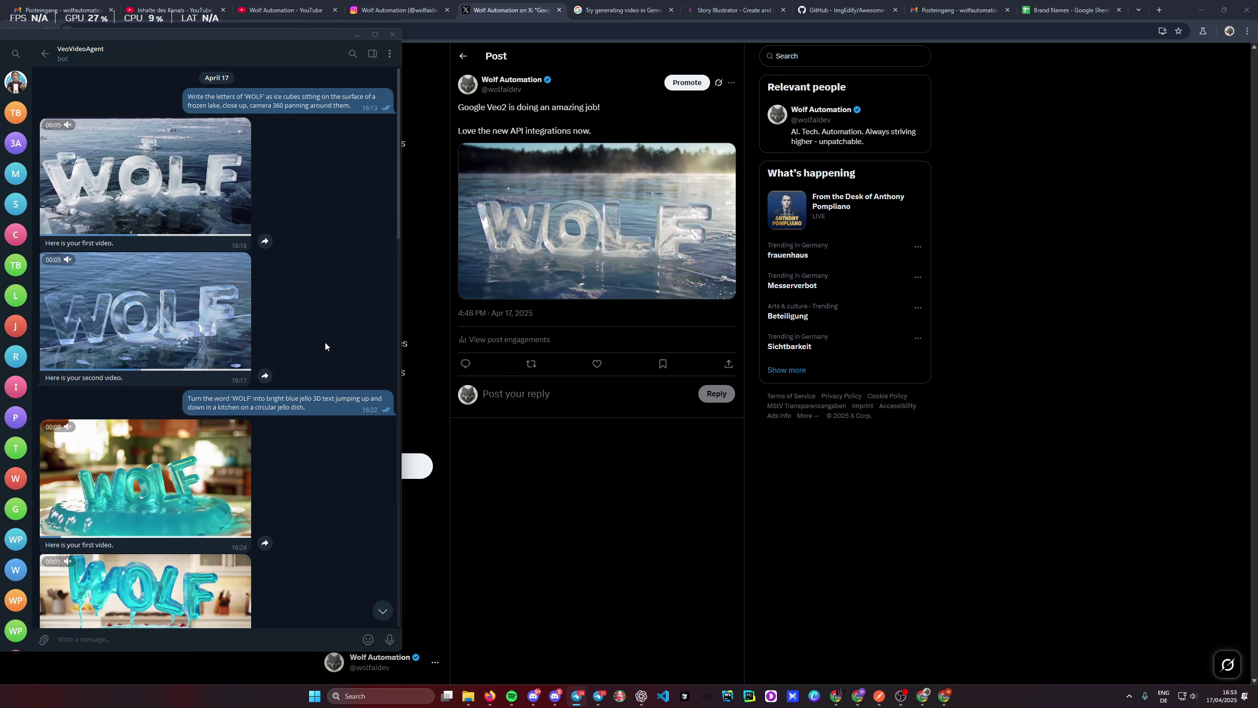
left_click(226, 341)
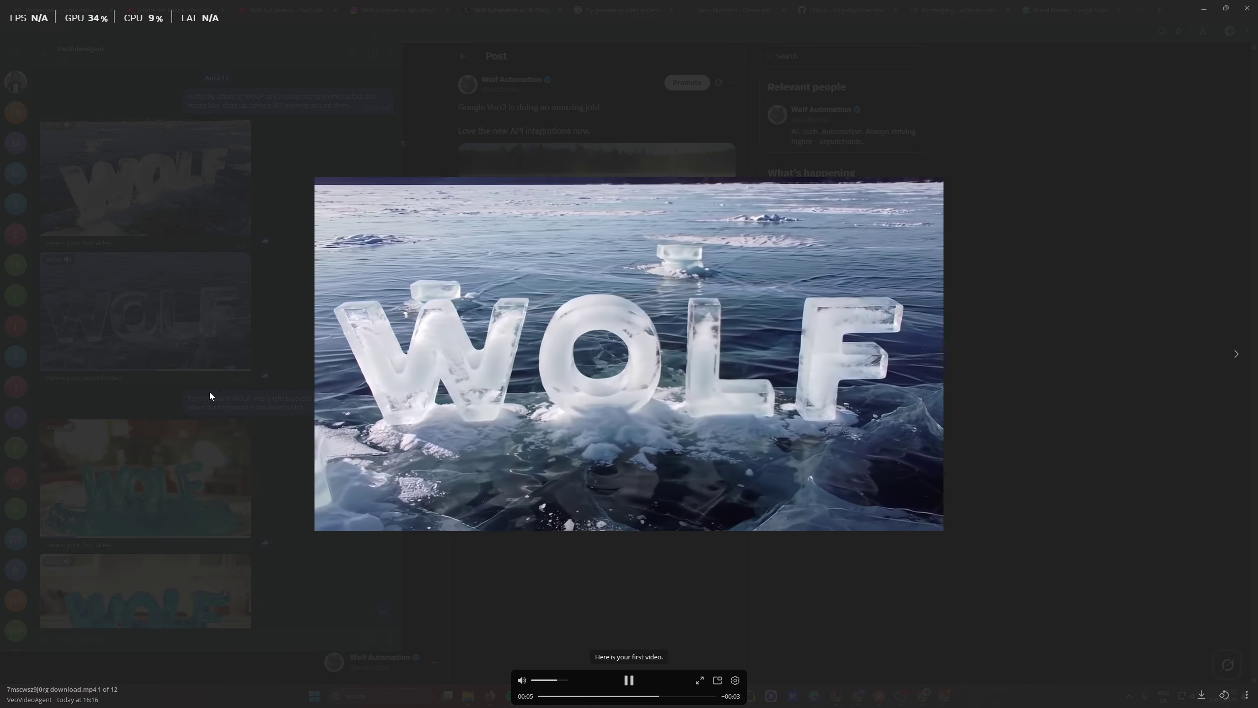
left_click(209, 392)
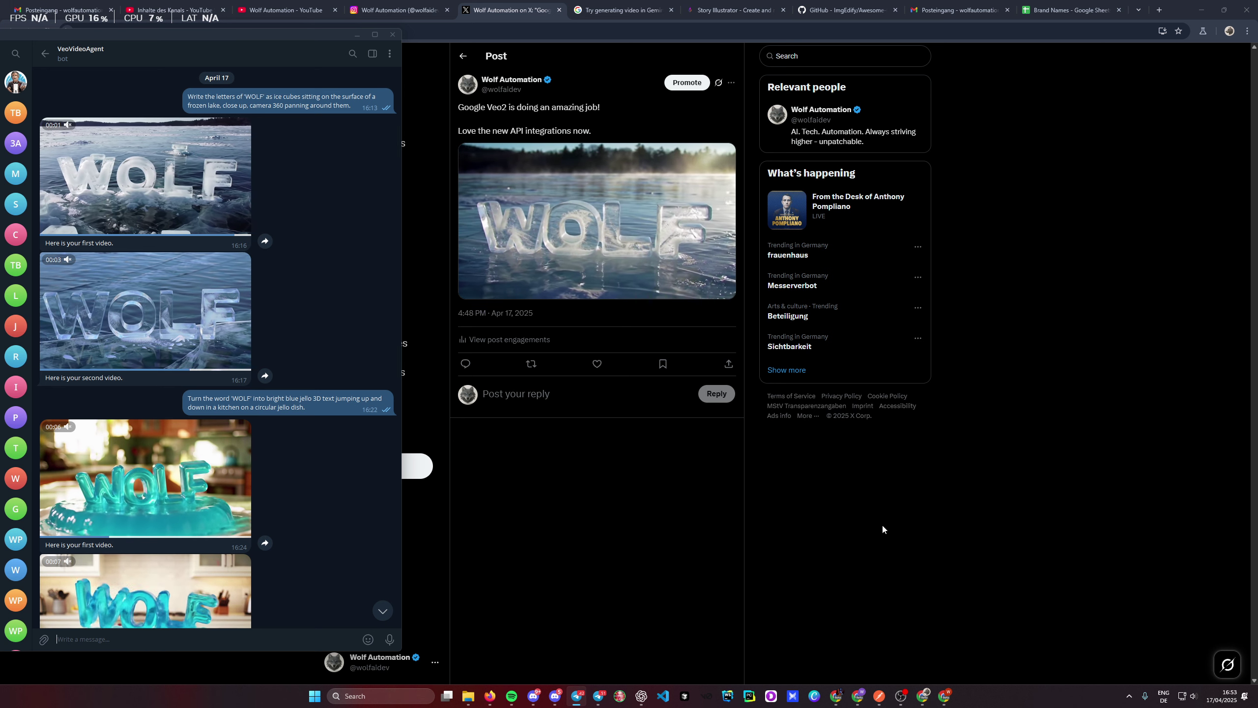
Step: Switch to the Chrome window with the n8n workflows and open the 'Generate video using Veo' documentation page
left_click(623, 517)
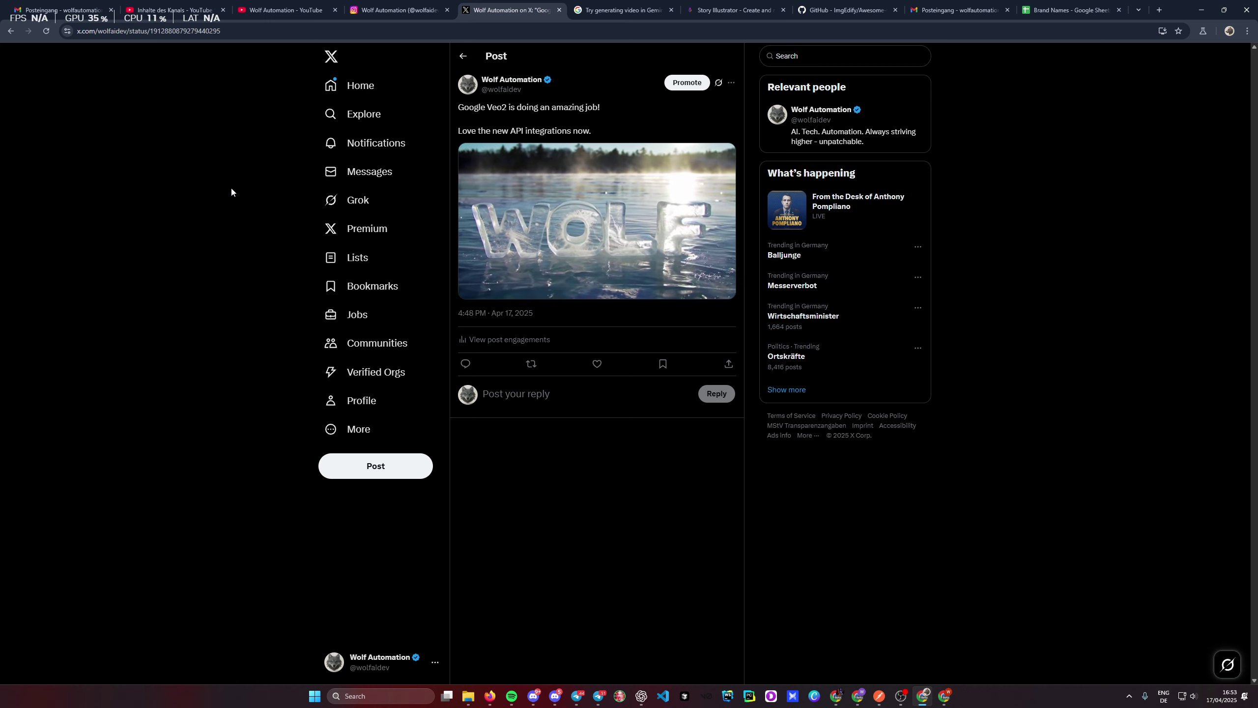
left_click(944, 696)
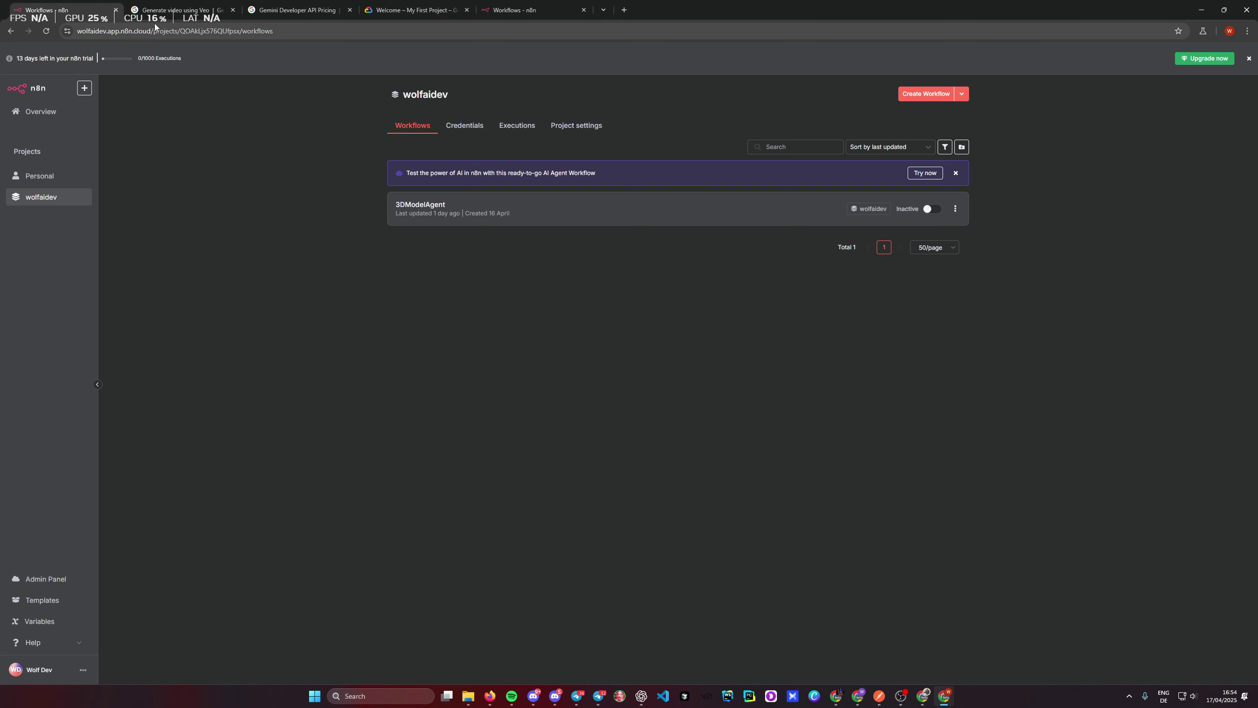
left_click(178, 10)
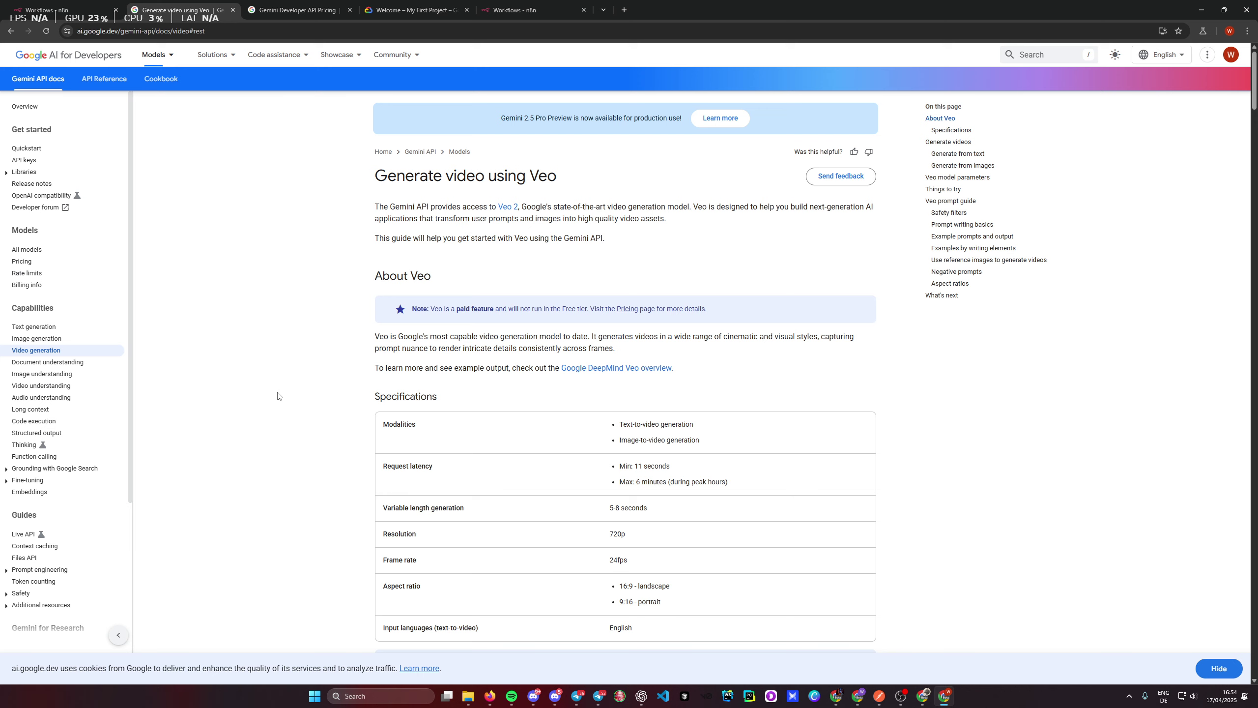
Step: Examine the modalities and request latency in Veo's Specifications table, with the page enlarged to 175%
scroll(277, 396, "down", 1)
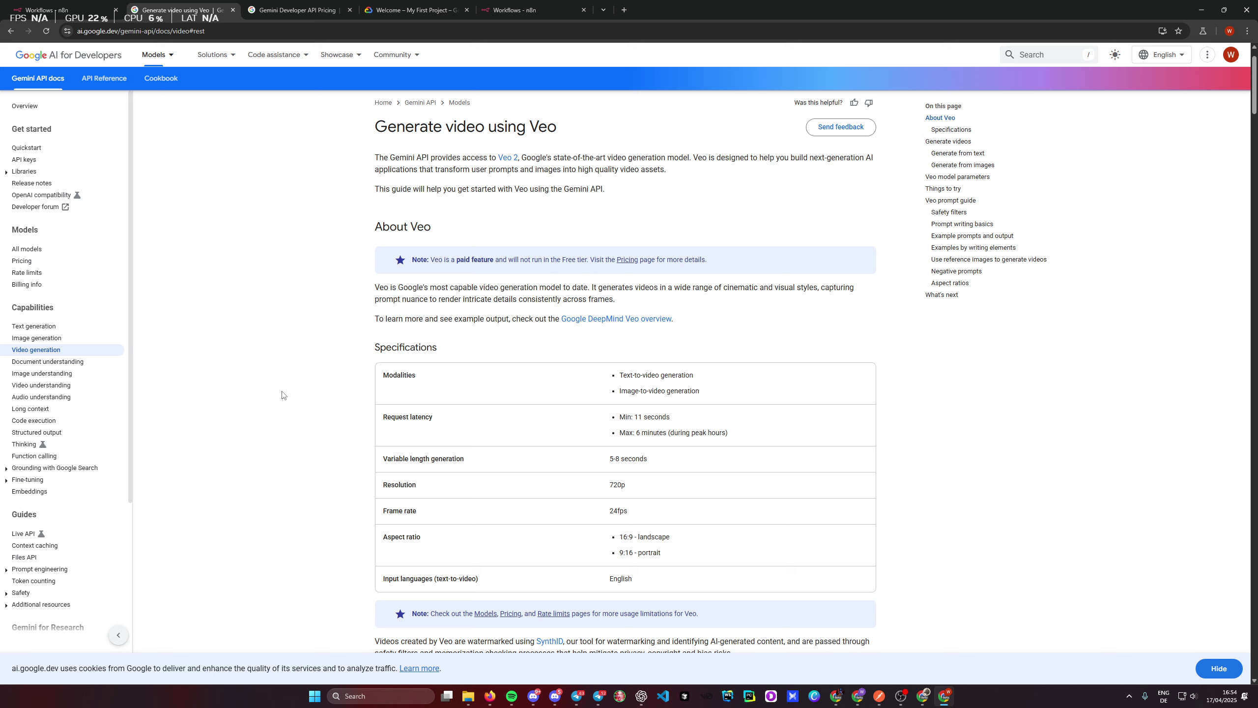
scroll(281, 367, "down", 2)
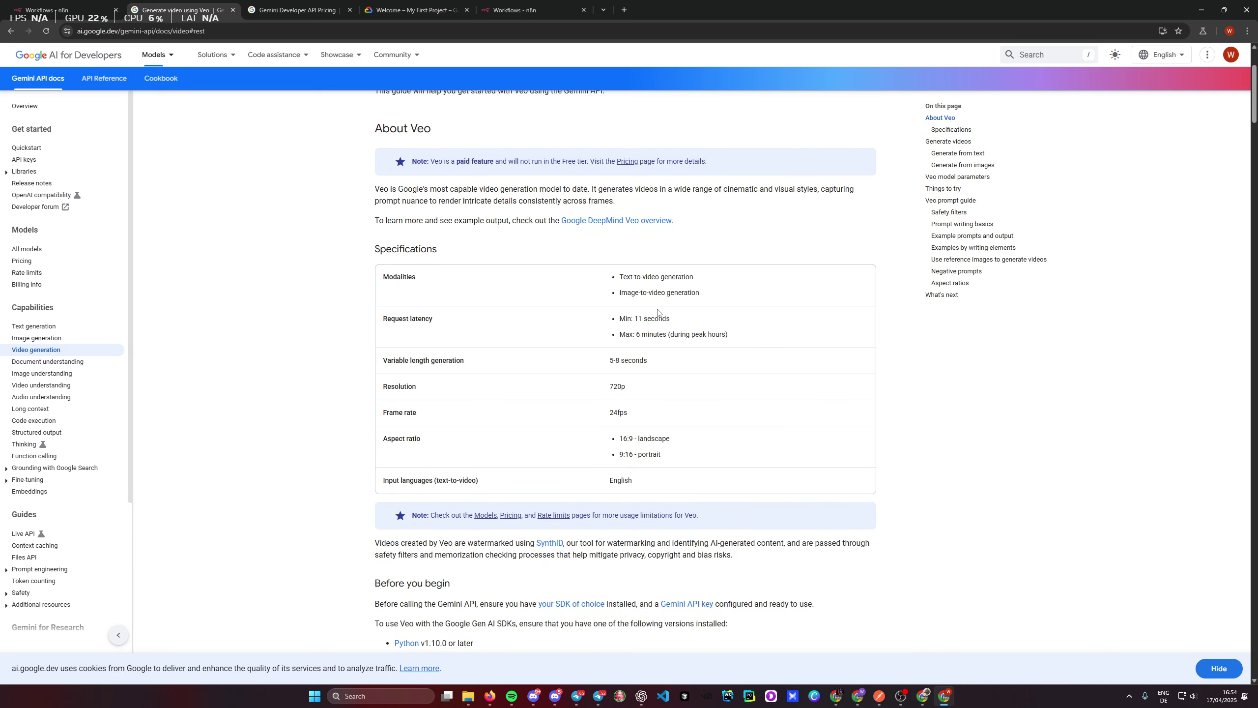
left_click_drag(705, 277, 620, 293)
left_click(760, 305)
key("ctrl+plus")
key("ctrl+plus")
key("ctrl+plus")
key("ctrl+plus")
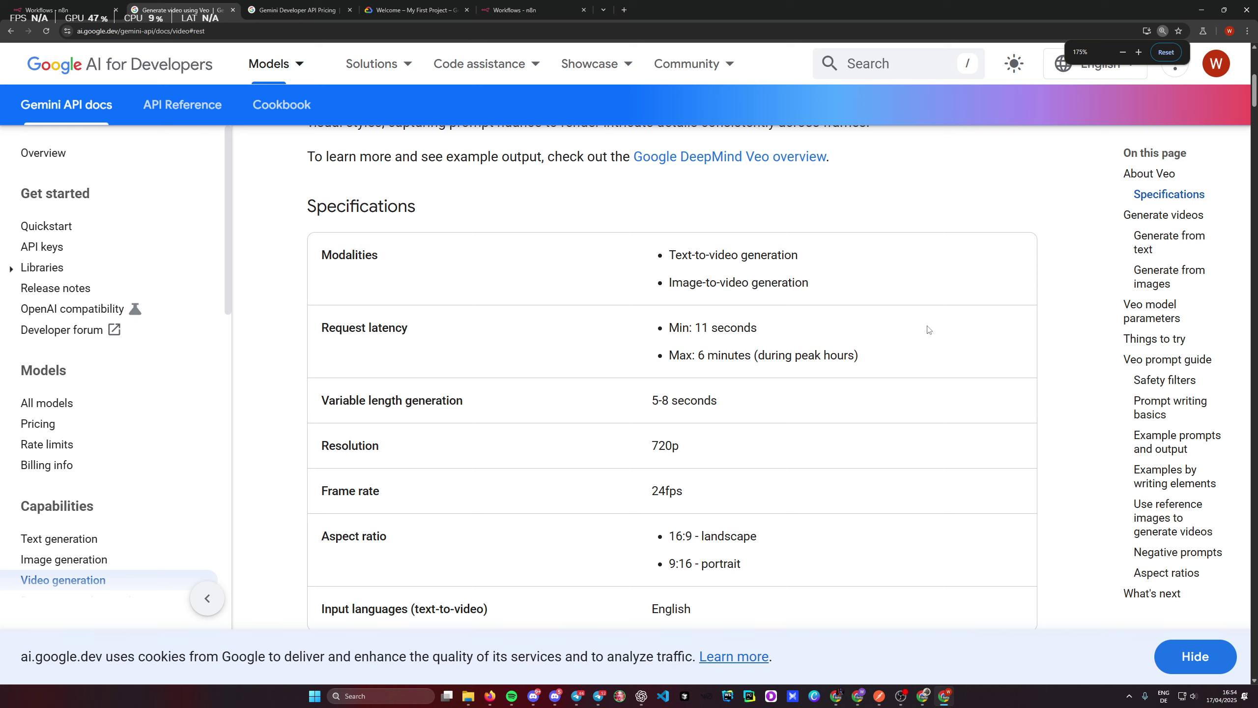
scroll(963, 281, "down", 1)
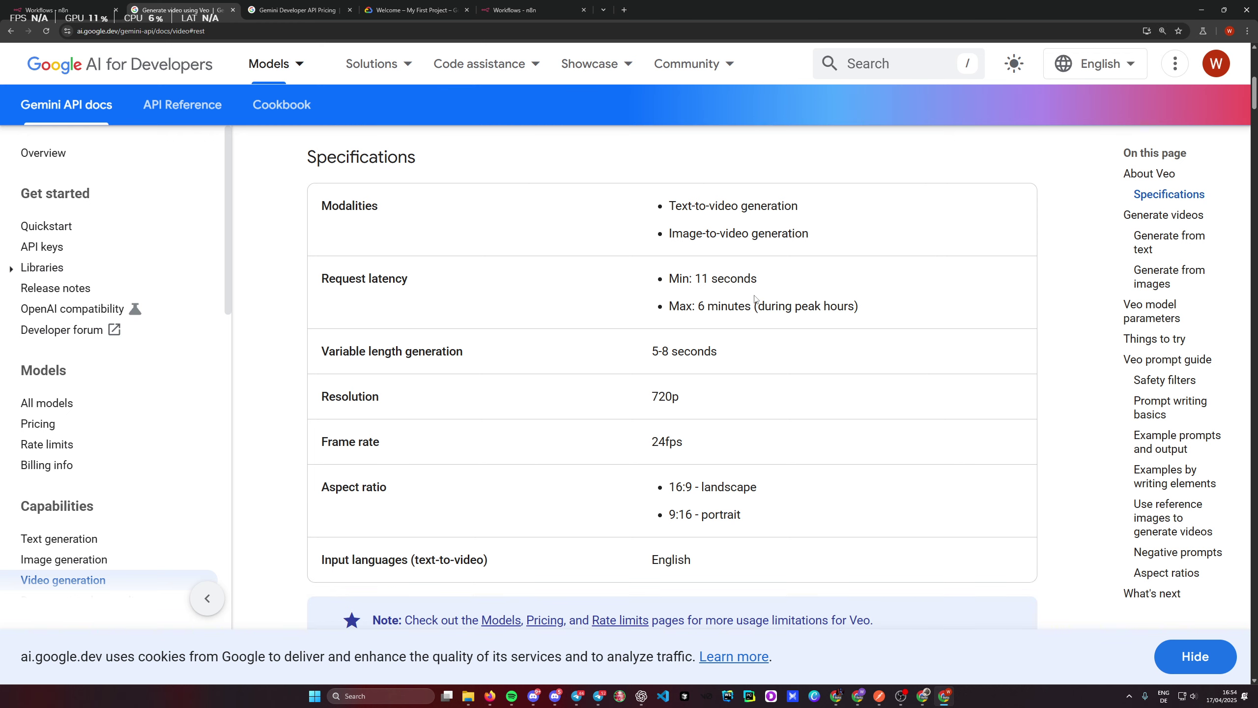
scroll(755, 299, "down", 1)
left_click_drag(908, 269, 670, 229)
left_click(797, 235)
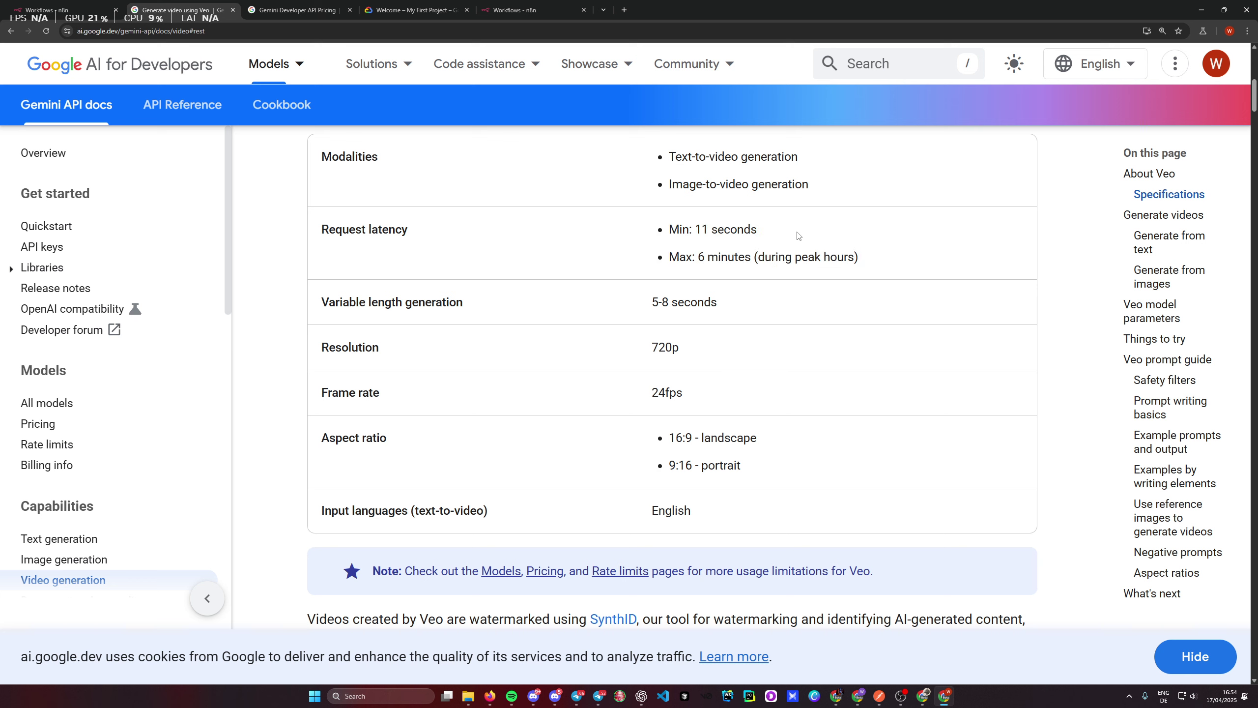
Step: Examine Veo's variable length generation, resolution, frame rate and aspect ratio options in the Specifications table
scroll(812, 277, "down", 1)
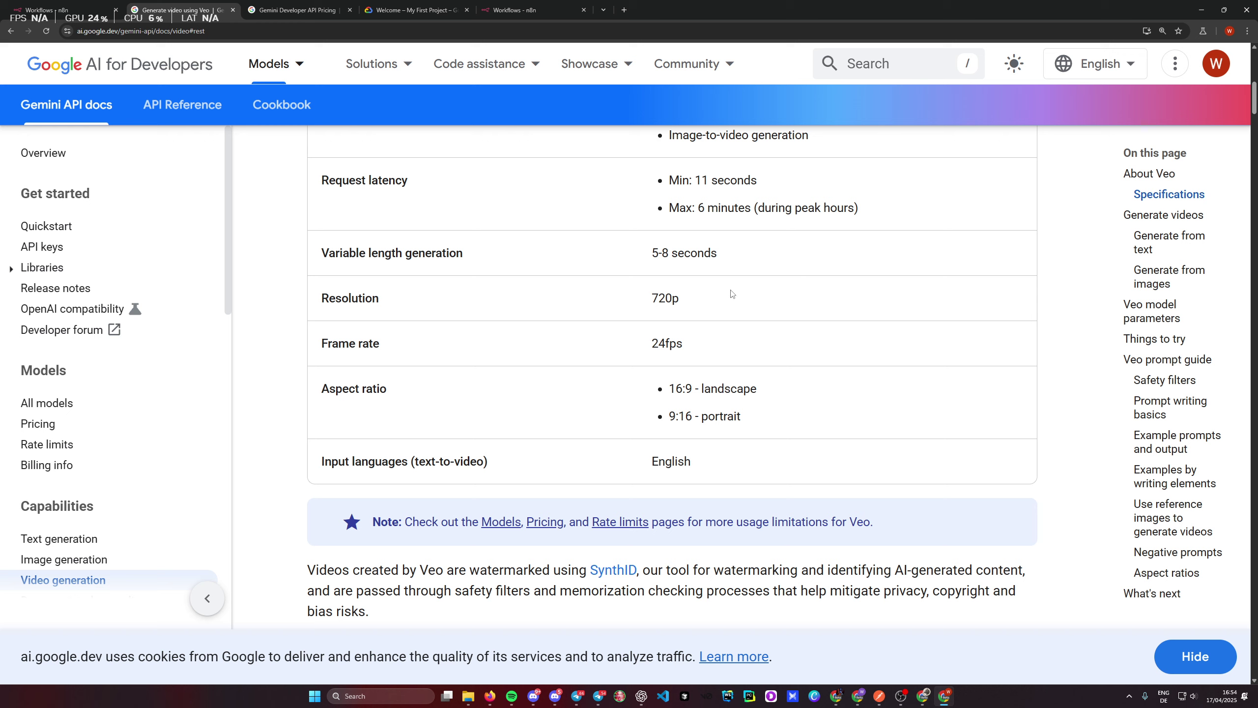
left_click_drag(737, 261, 652, 252)
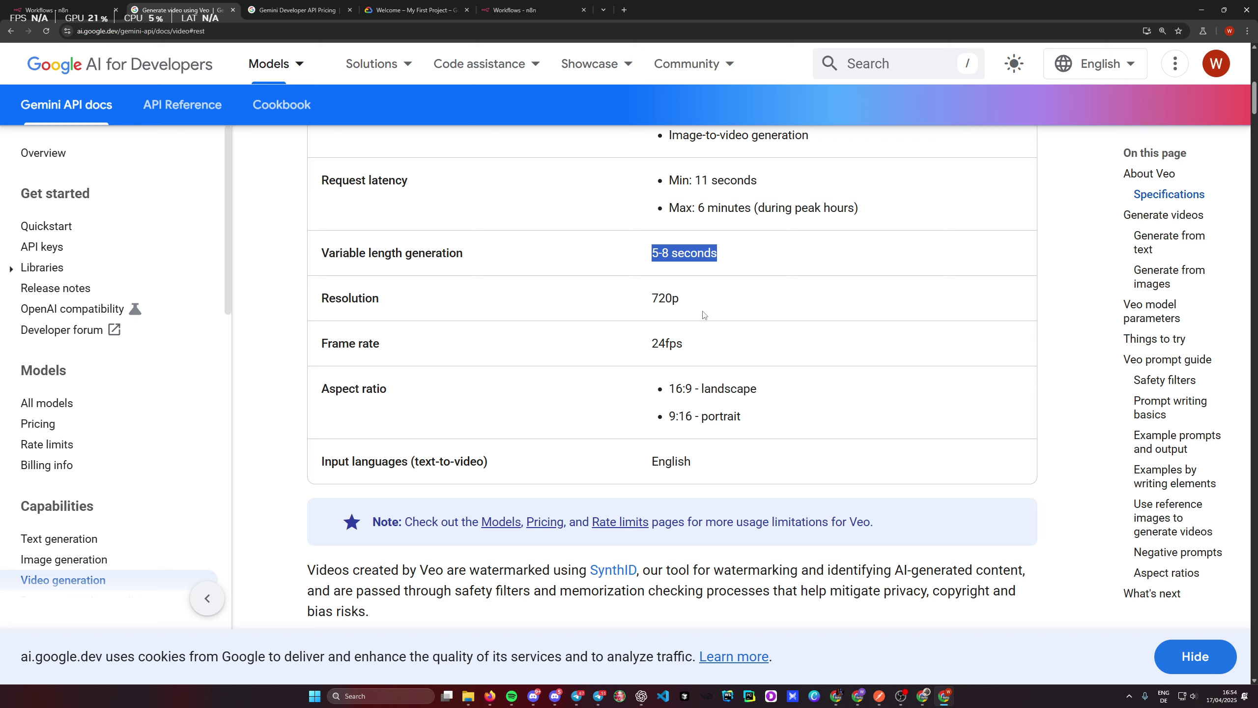
left_click_drag(704, 315, 651, 300)
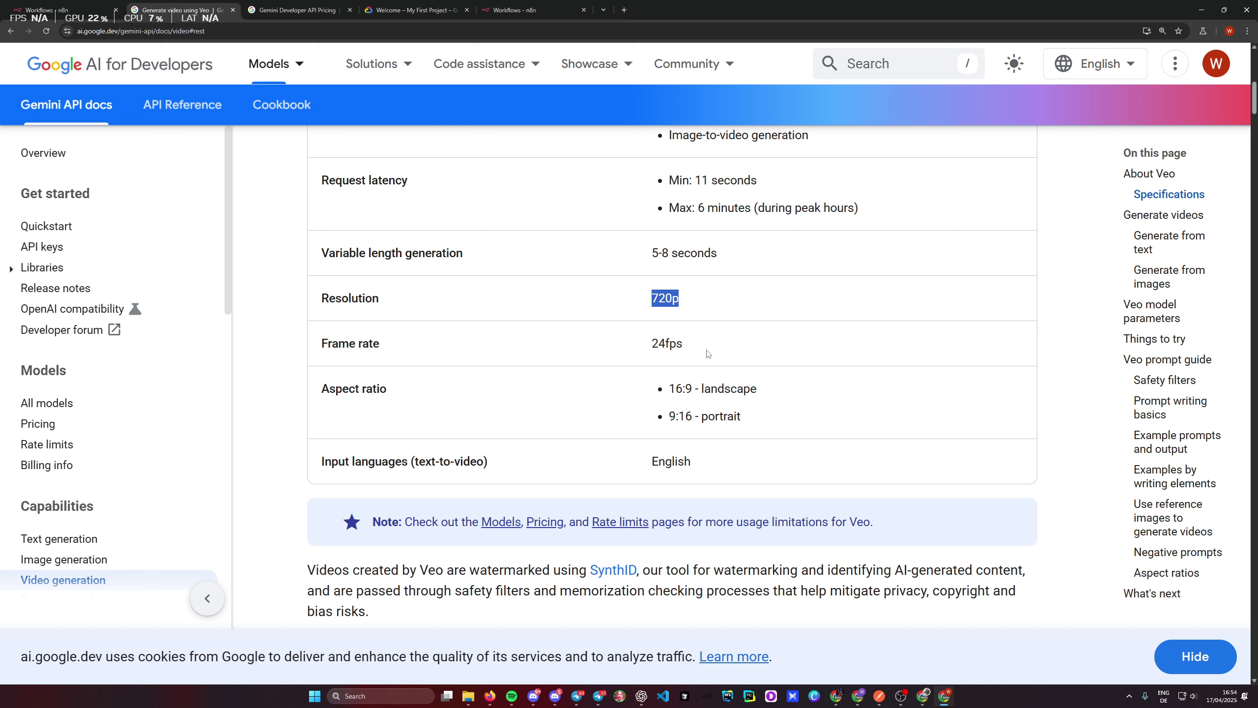
left_click_drag(707, 353, 624, 351)
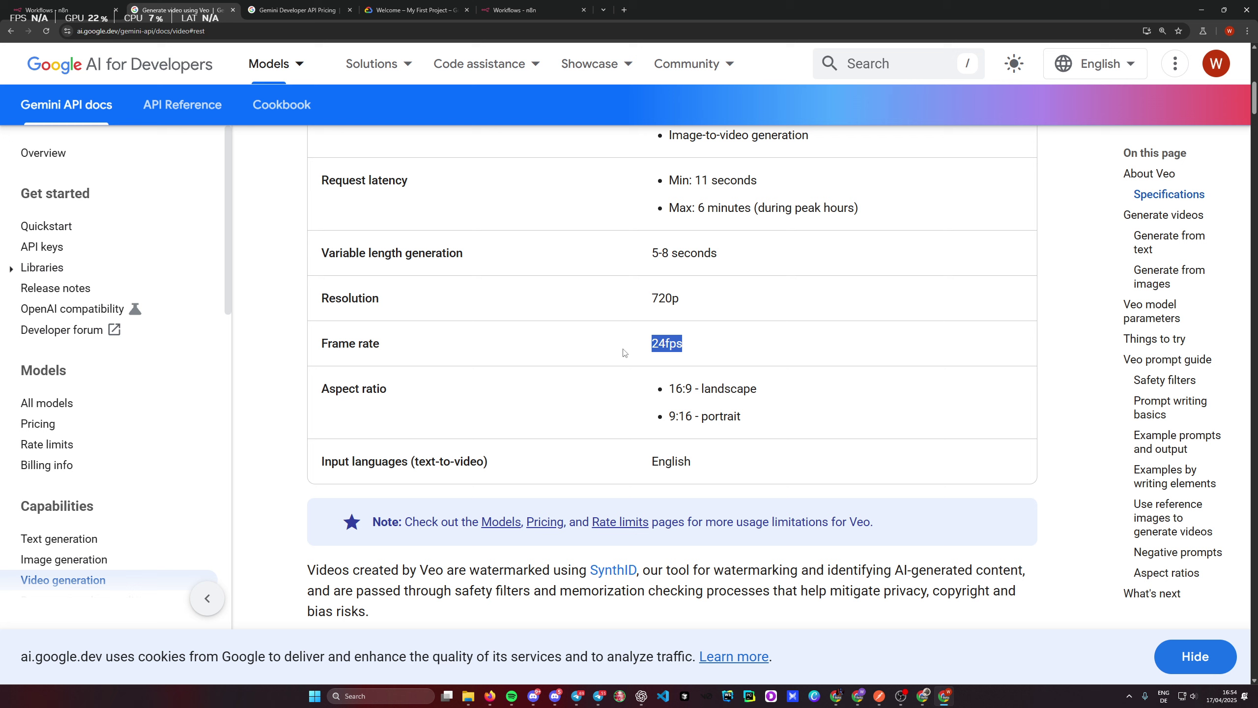
left_click_drag(754, 392, 645, 381)
left_click(751, 393)
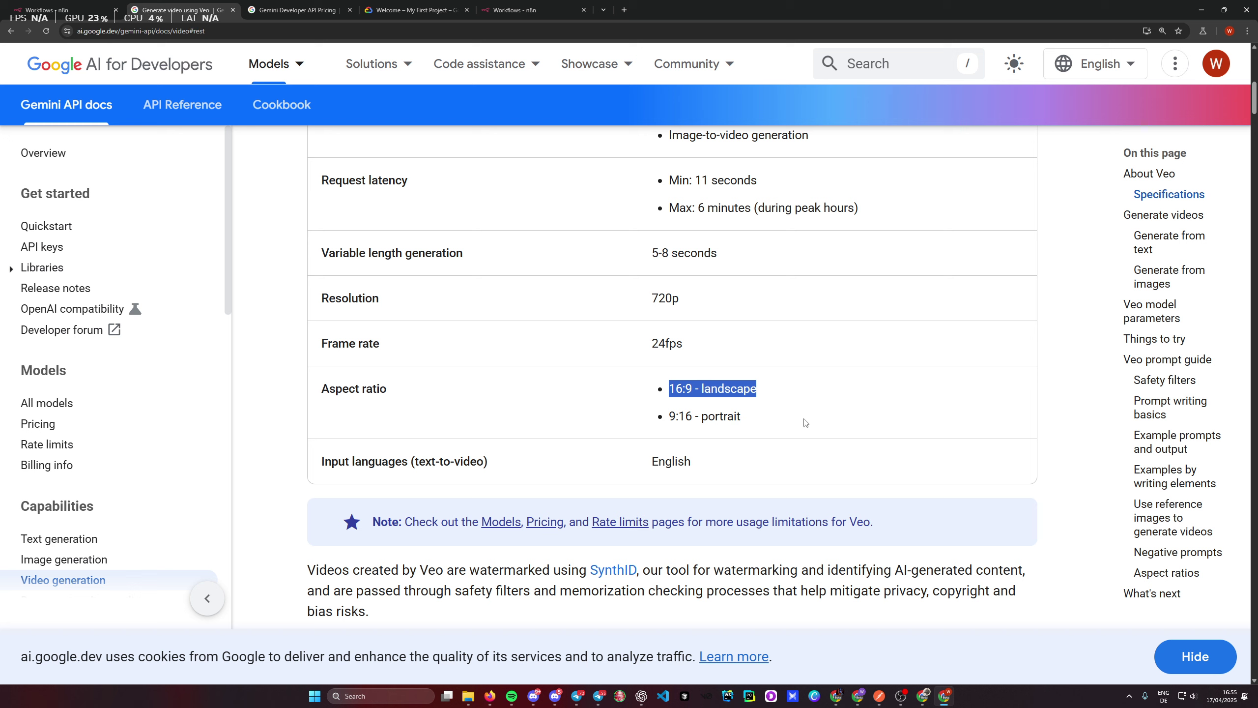
triple_click(758, 418)
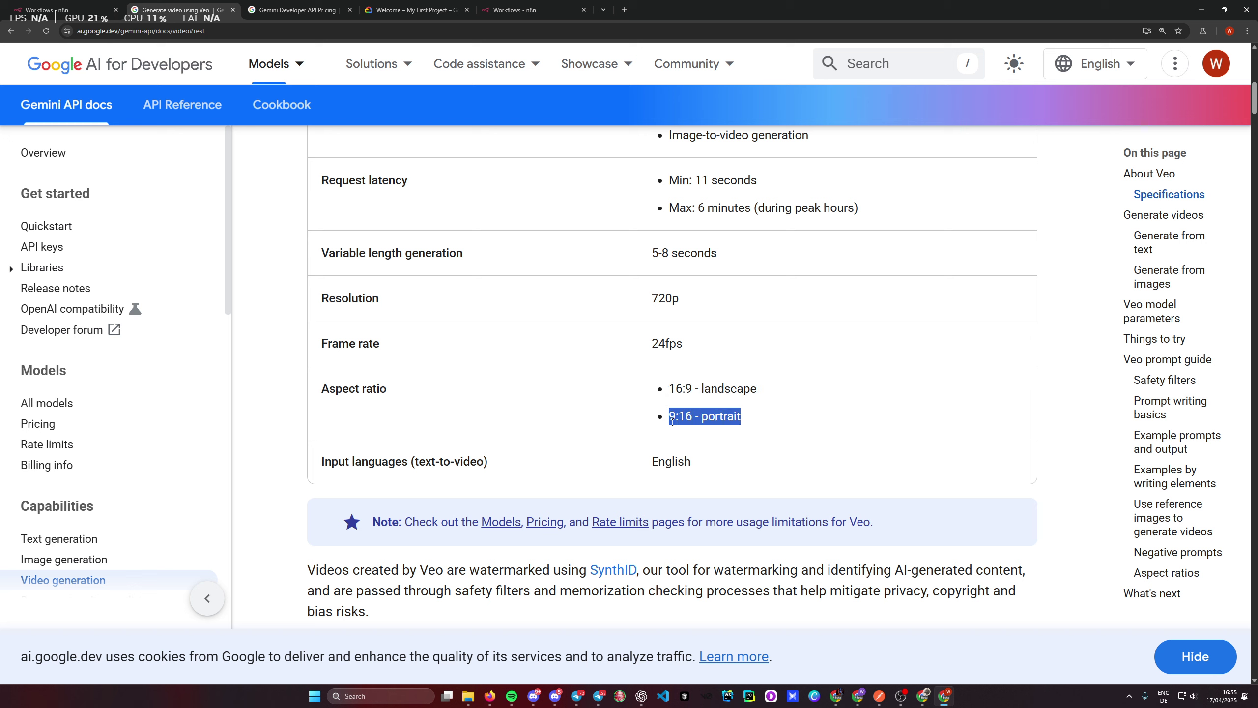
left_click(765, 418)
Step: Show the Python version of the 'Generate from text' code example, with the page zoom reduced
key("ctrl+minus")
key("ctrl+minus")
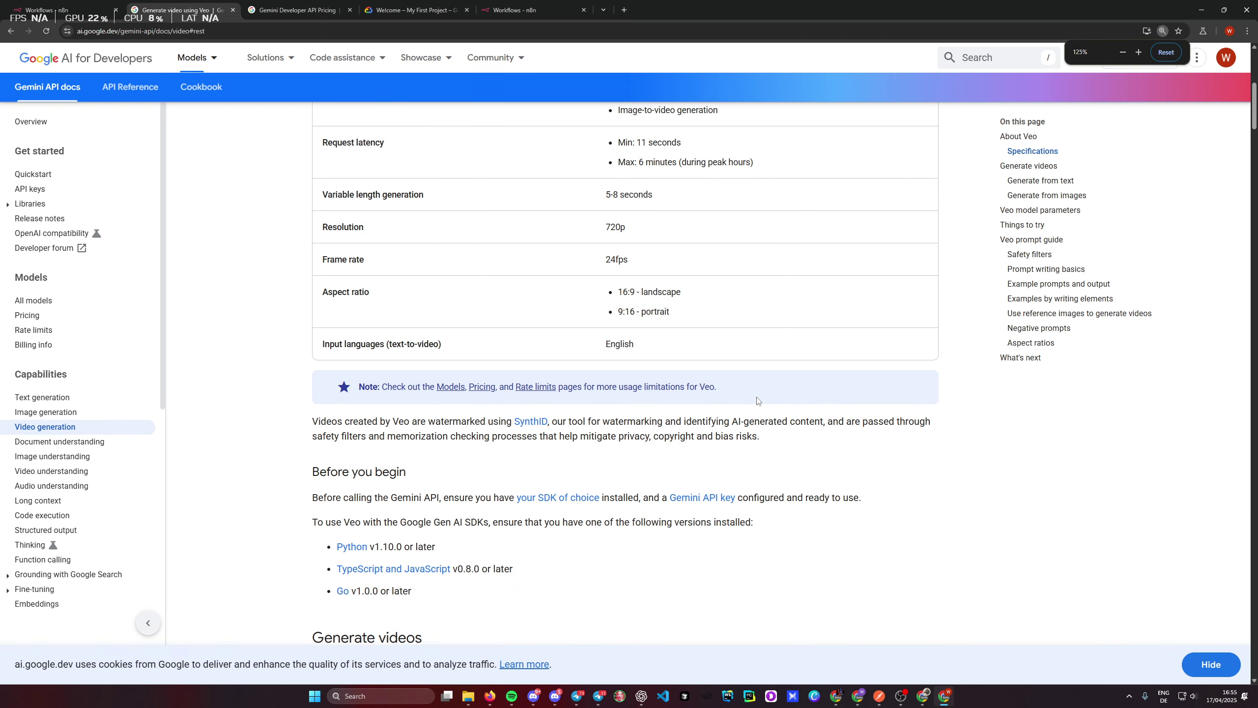
scroll(740, 388, "down", 6)
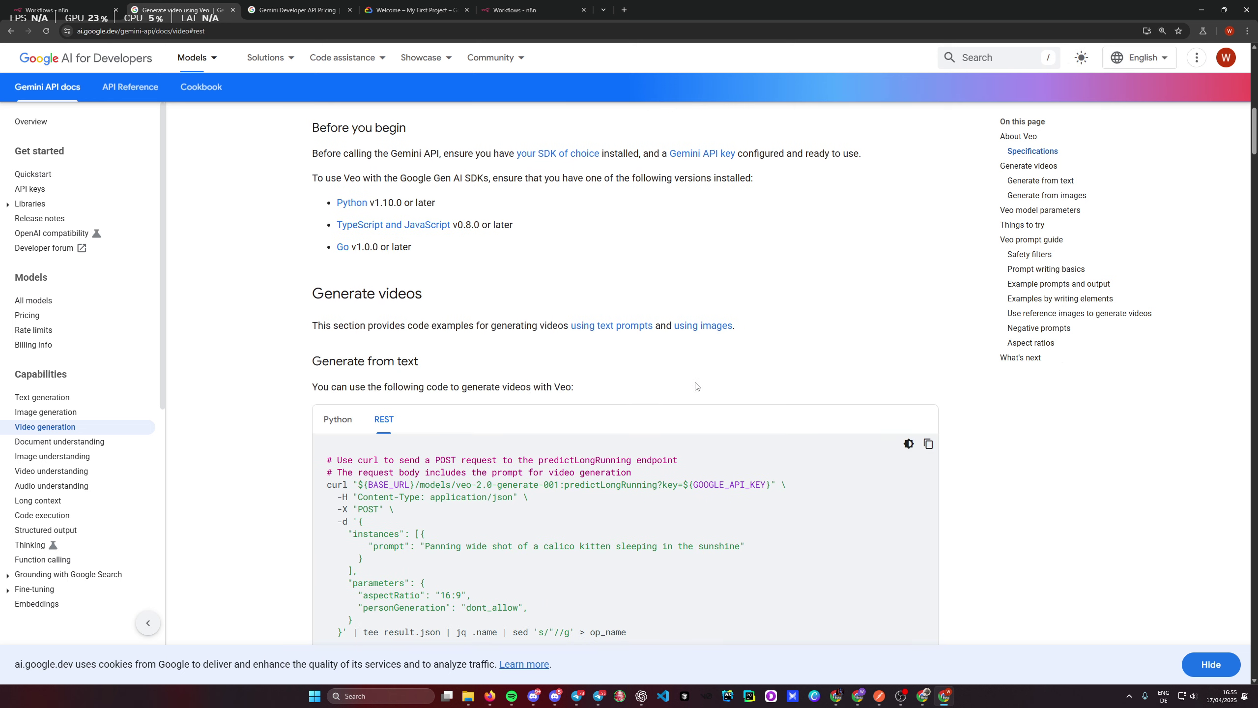
scroll(695, 385, "down", 3)
left_click(337, 275)
scroll(575, 375, "down", 1)
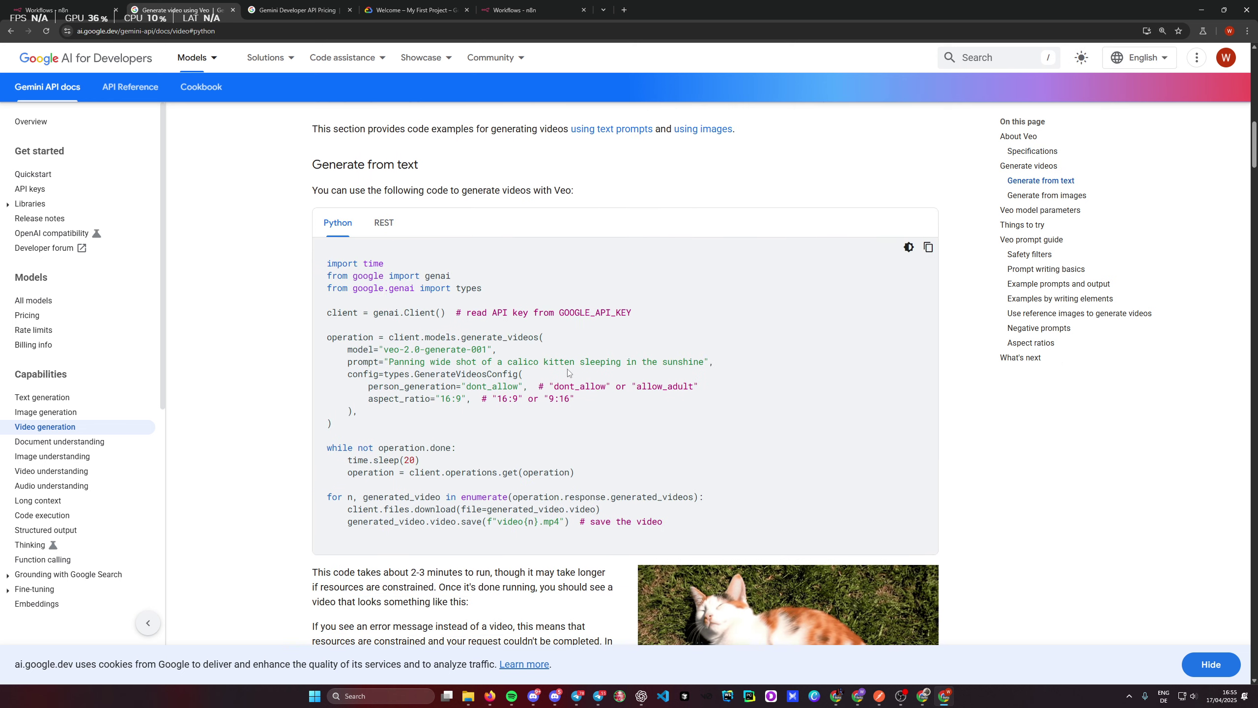
key("ctrl+minus")
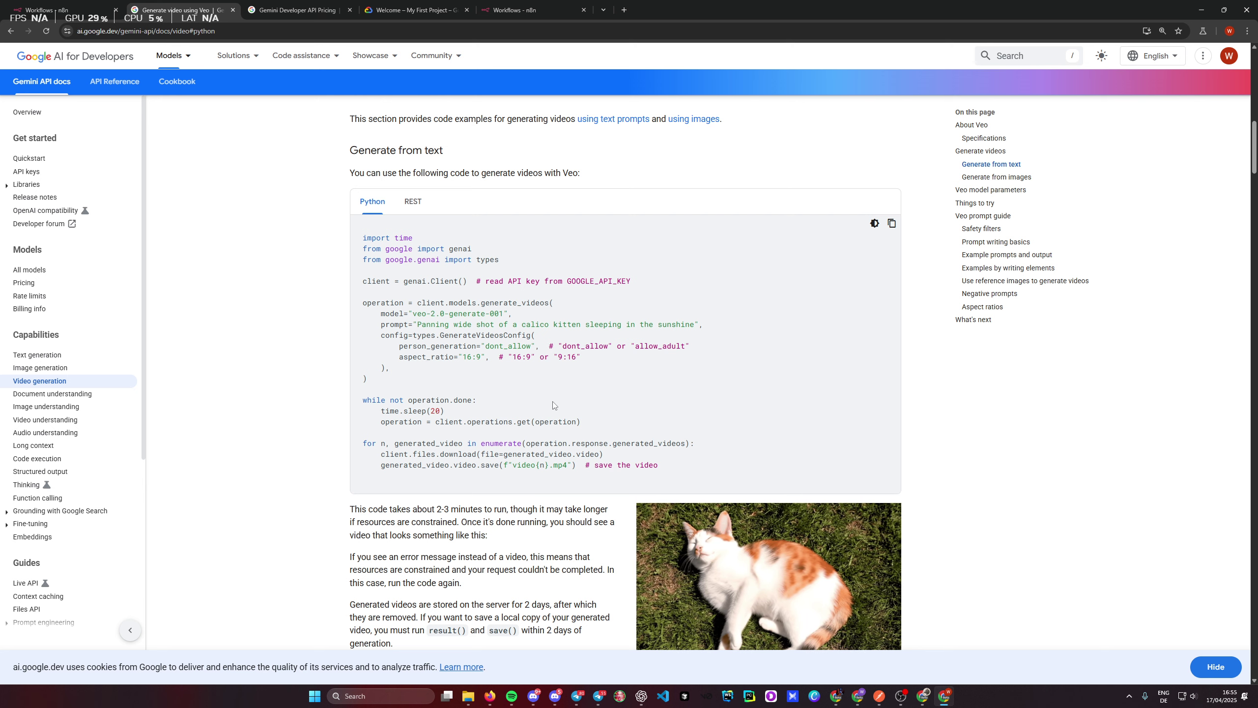
Step: Show the REST version of the 'Generate from text' example and review the 'Generate from images' code examples
scroll(543, 399, "up", 1)
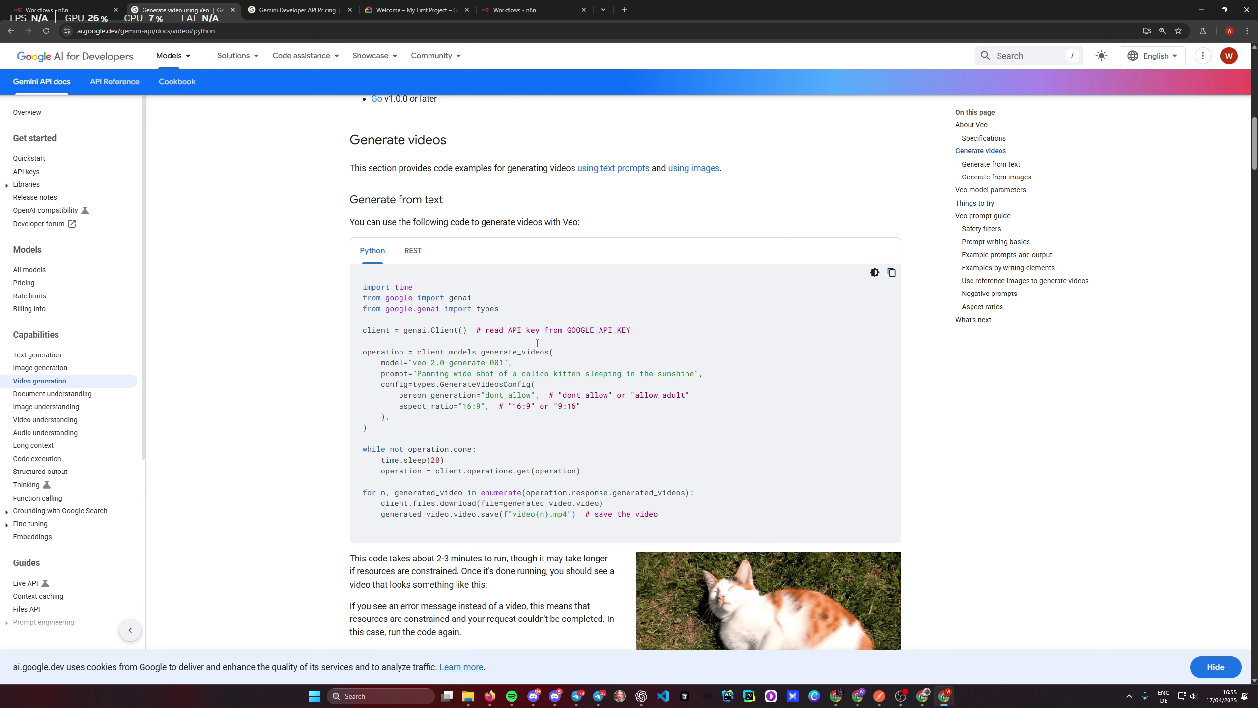
left_click(414, 251)
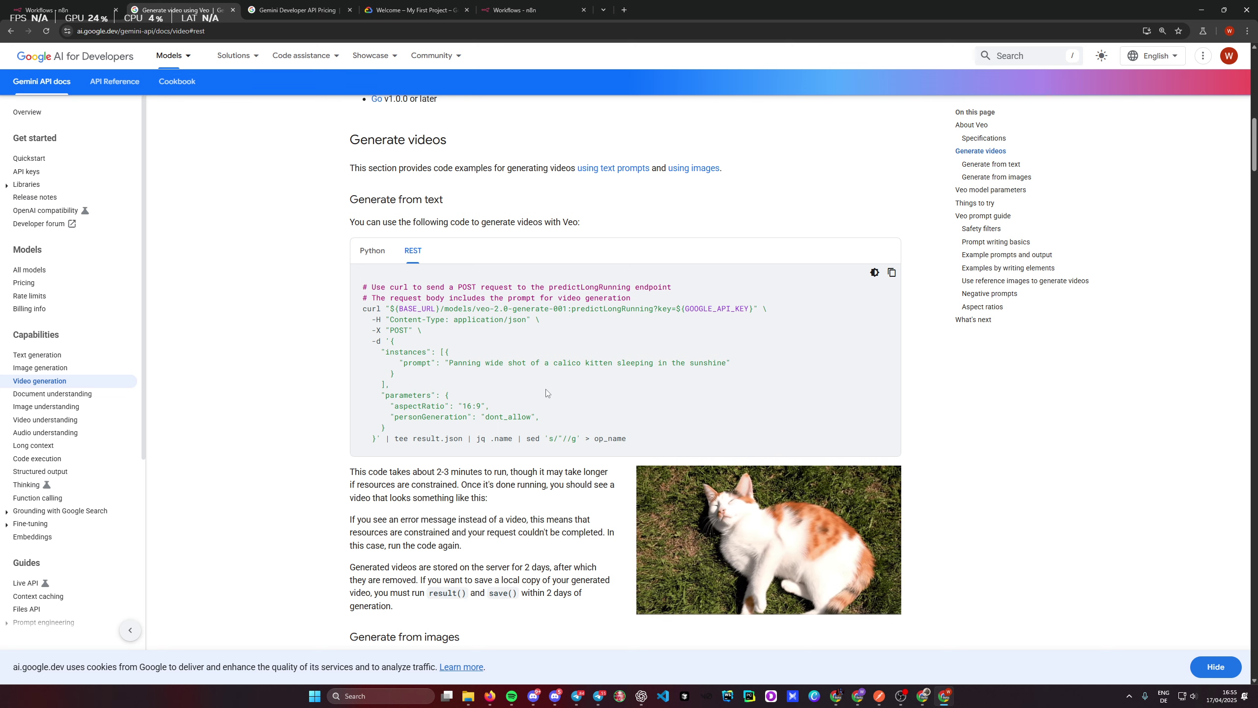
scroll(547, 392, "down", 5)
scroll(549, 387, "down", 3)
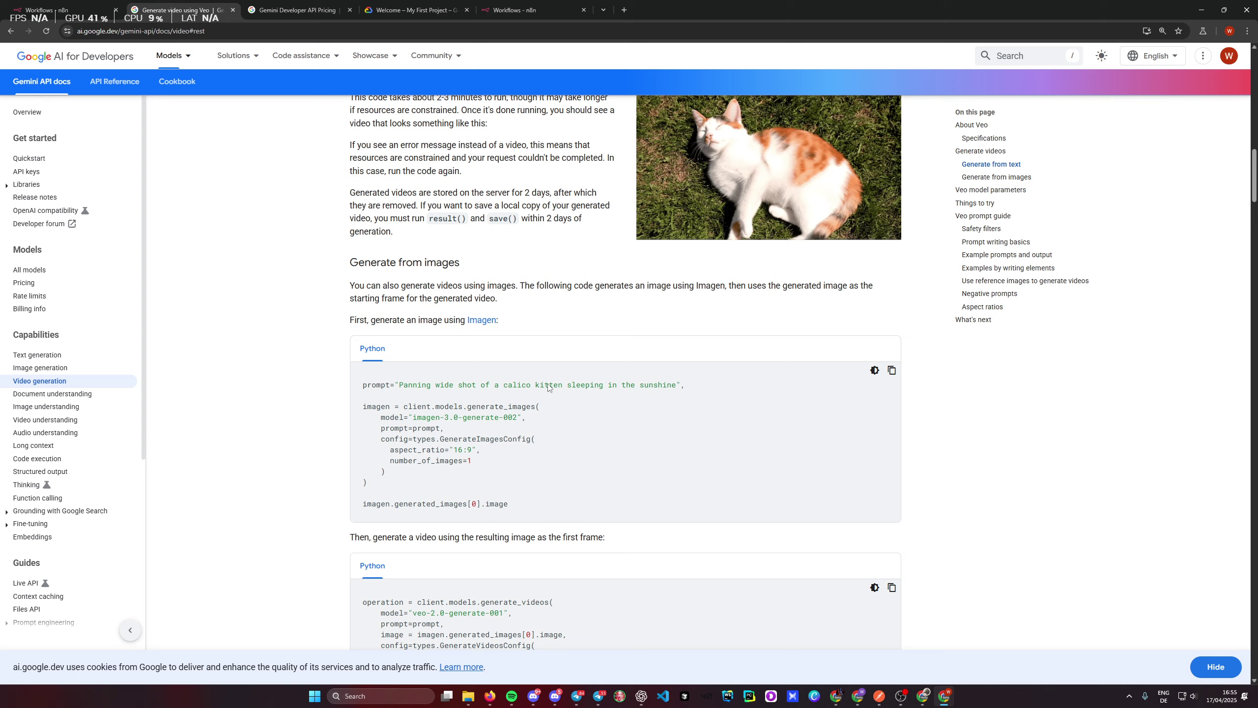
scroll(438, 250, "down", 6)
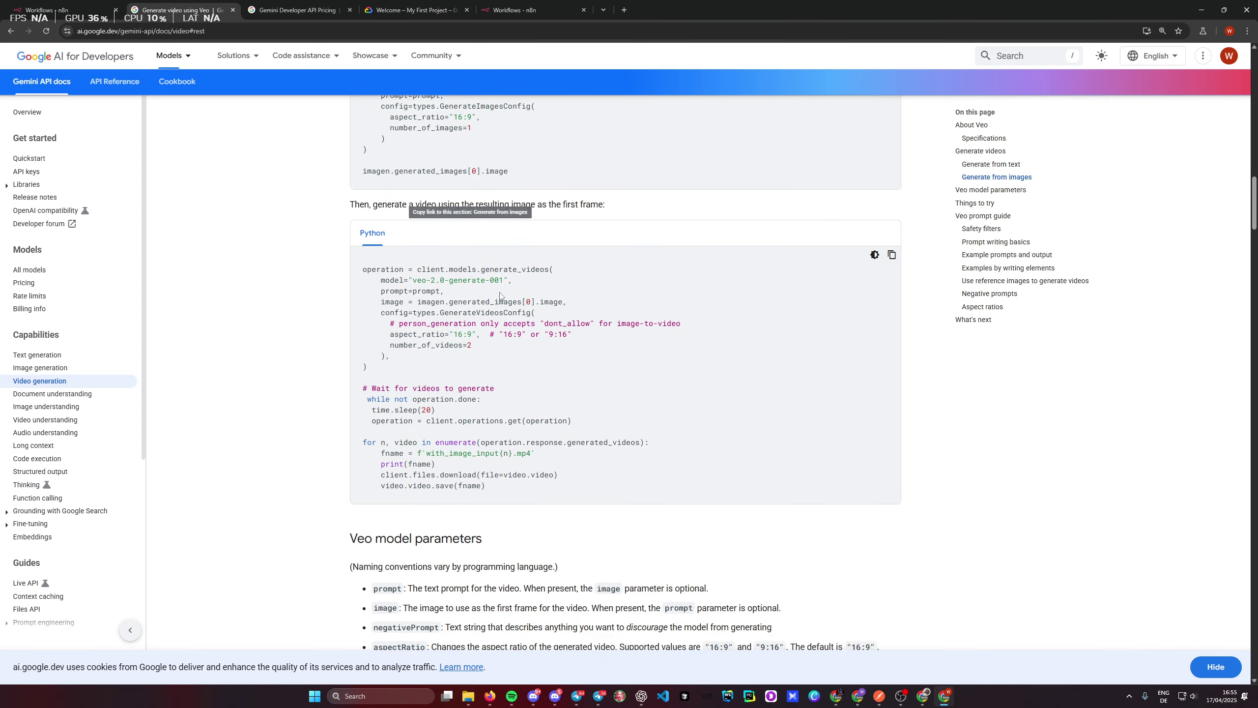
scroll(490, 461, "up", 9)
scroll(281, 211, "up", 7)
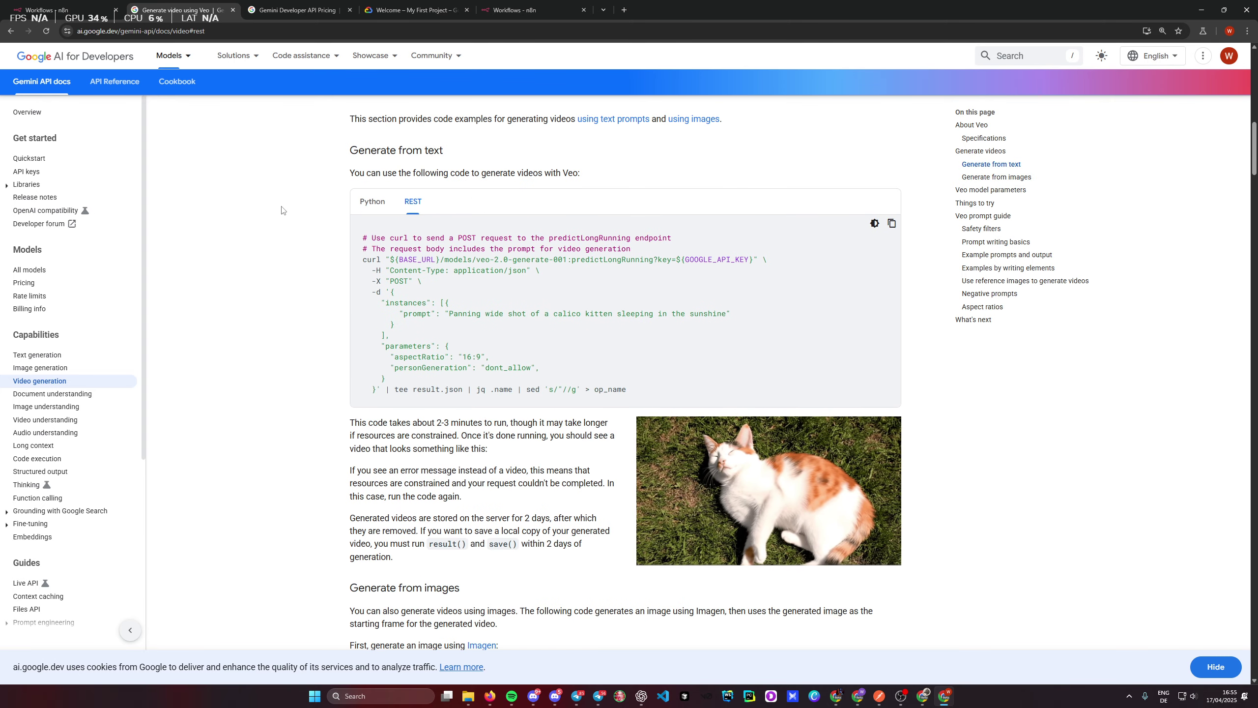
Step: Examine Veo 2's free-tier and paid-tier video prices on the Gemini Developer API Pricing page
left_click(297, 10)
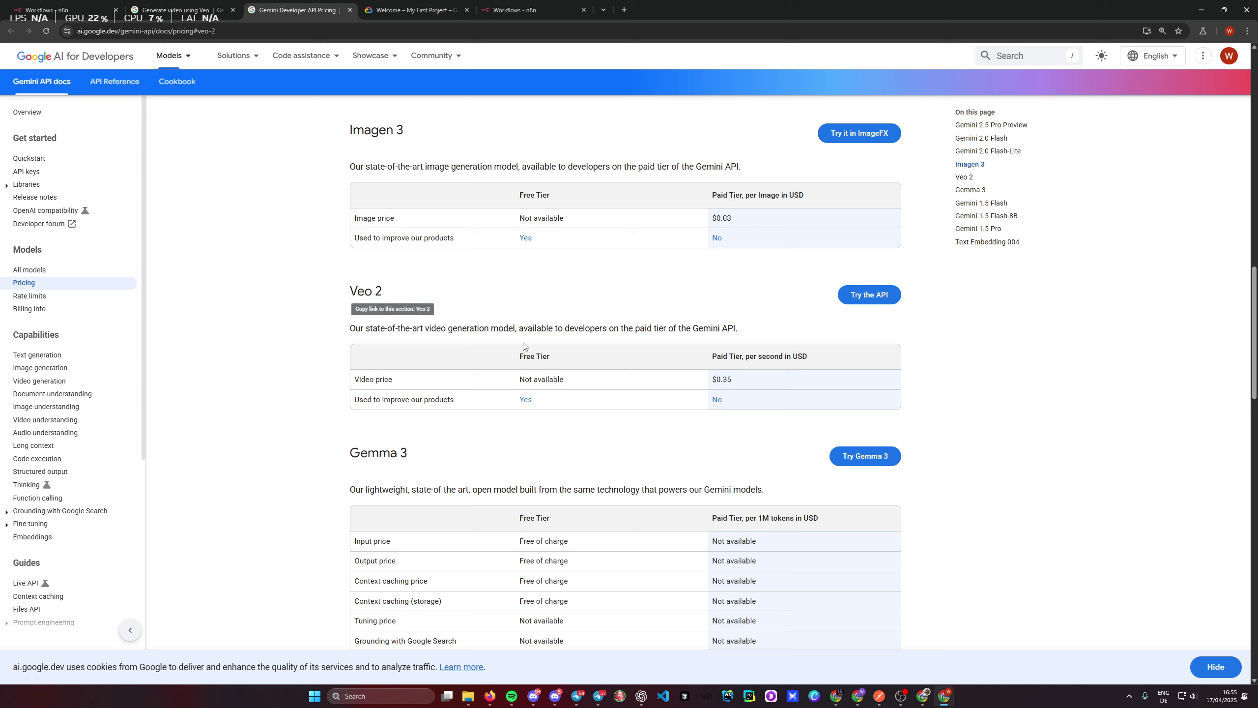
left_click_drag(564, 379, 496, 385)
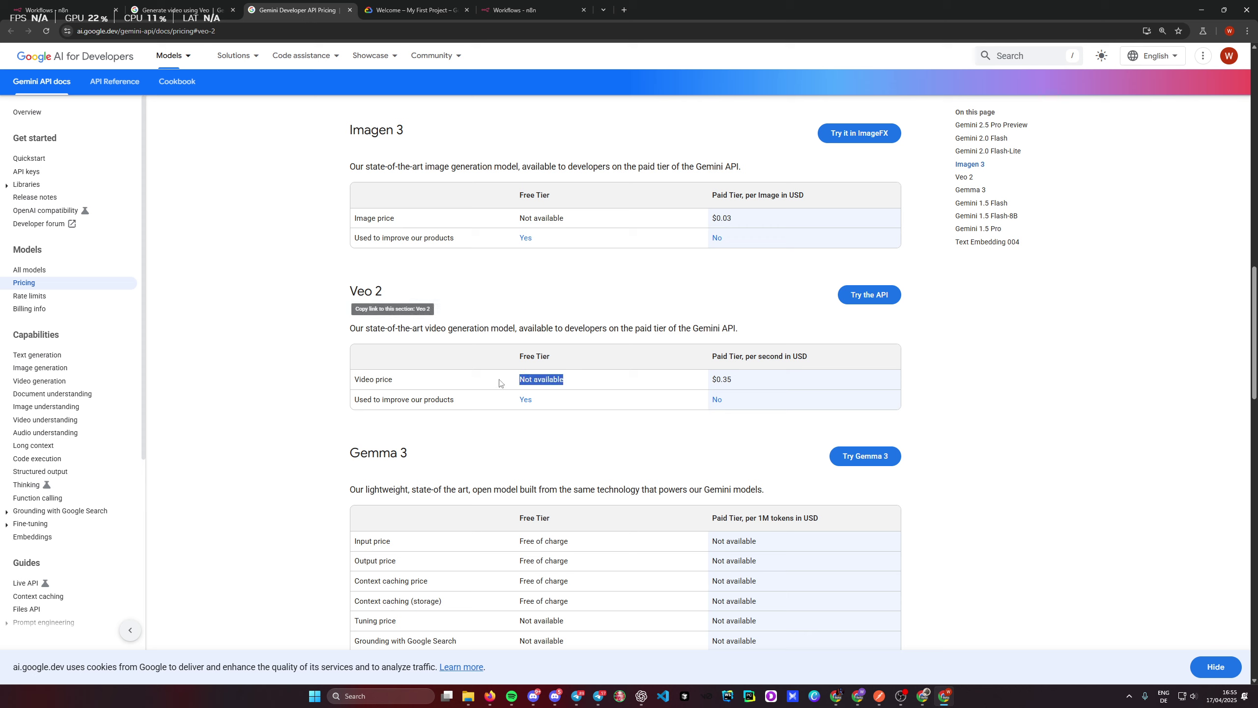
left_click(541, 435)
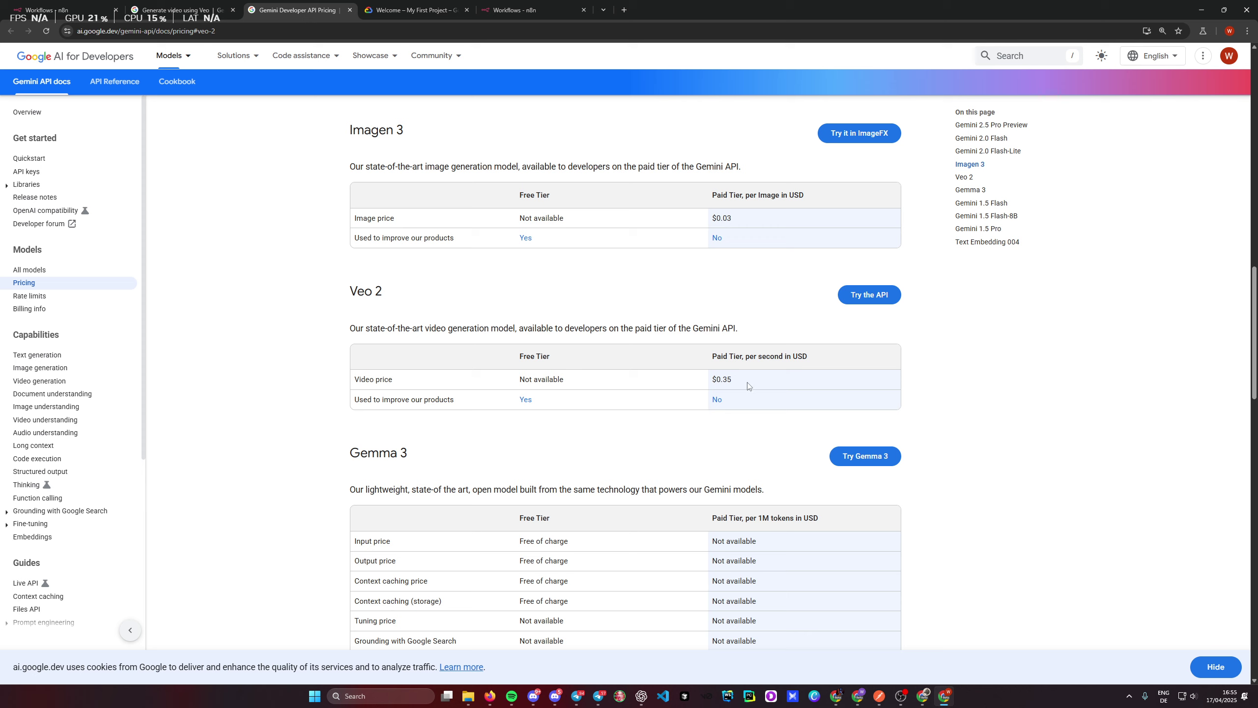
left_click_drag(734, 379, 709, 379)
left_click(673, 428)
scroll(312, 441, "up", 10)
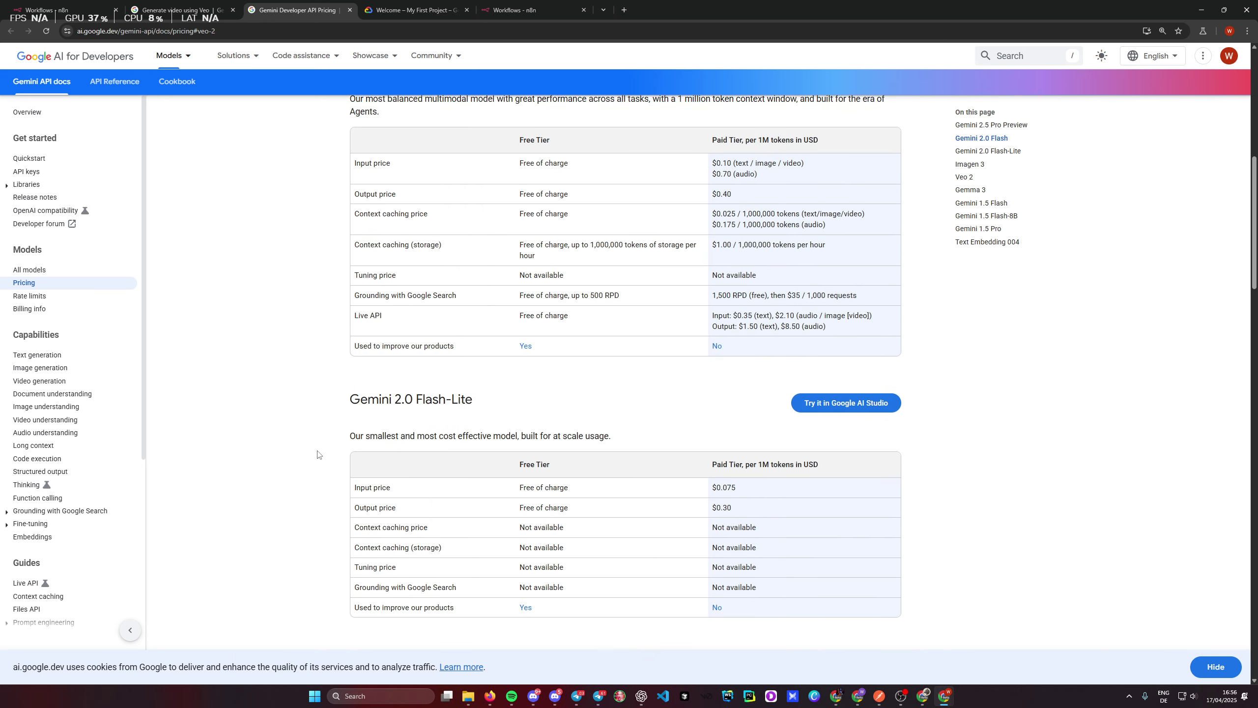
scroll(318, 453, "down", 16)
scroll(298, 500, "up", 7)
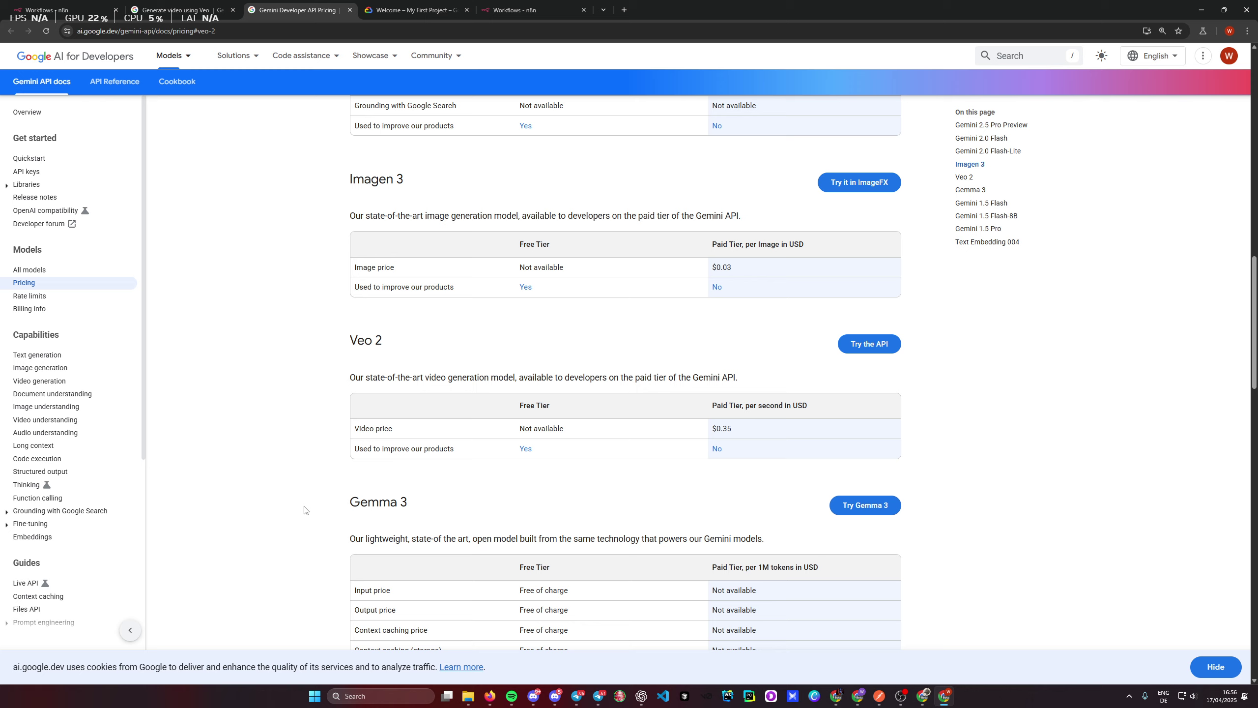
scroll(304, 510, "up", 3)
scroll(306, 506, "down", 2)
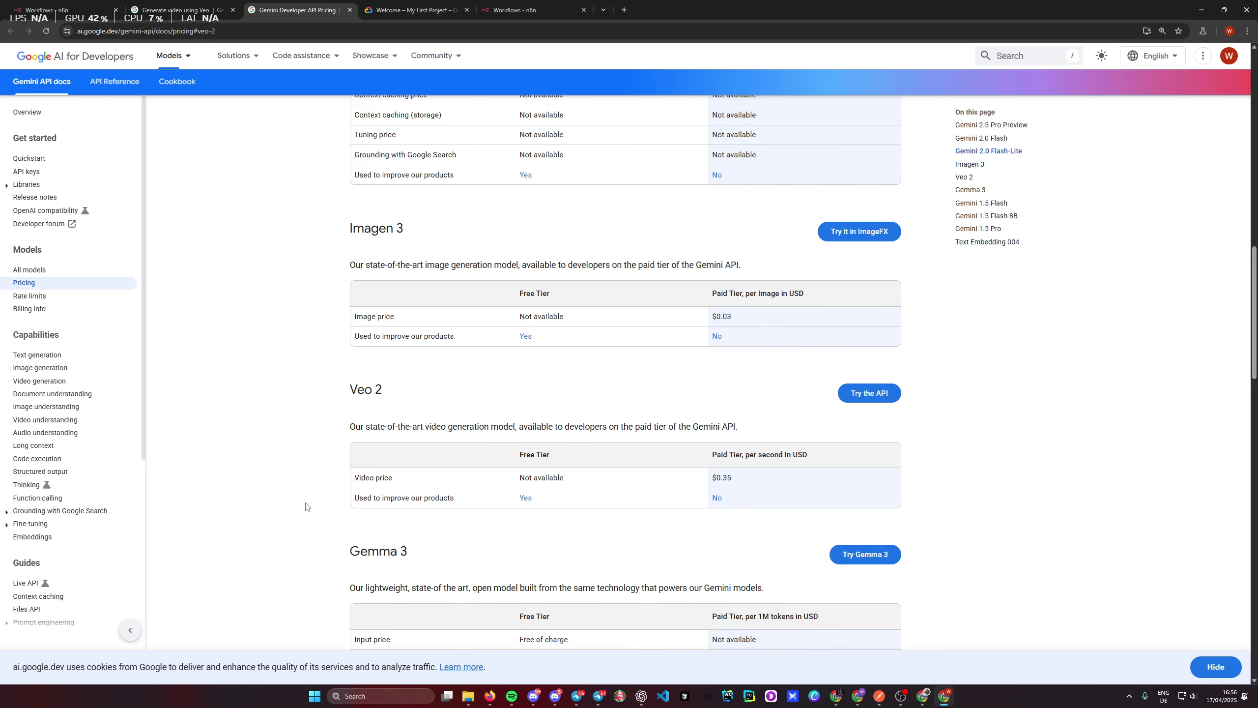
scroll(306, 505, "down", 2)
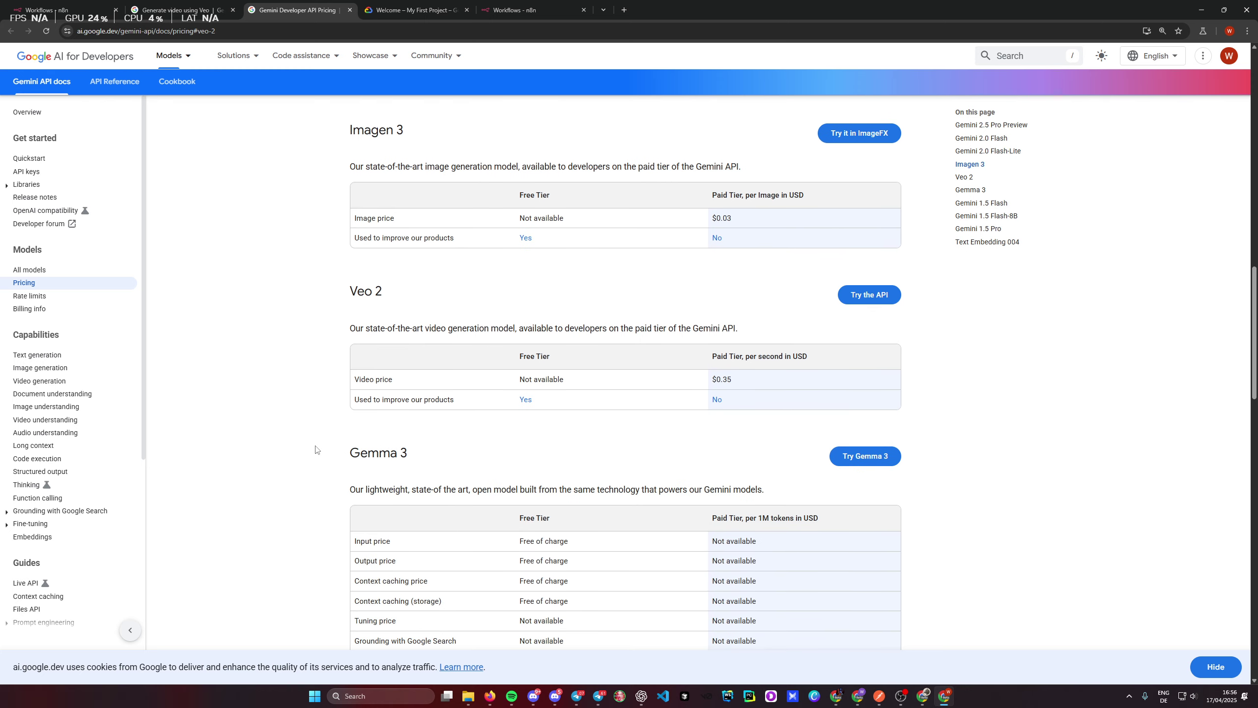
Step: Return to the 'Generate video using Veo' documentation and review the About Veo and Specifications sections
left_click(175, 10)
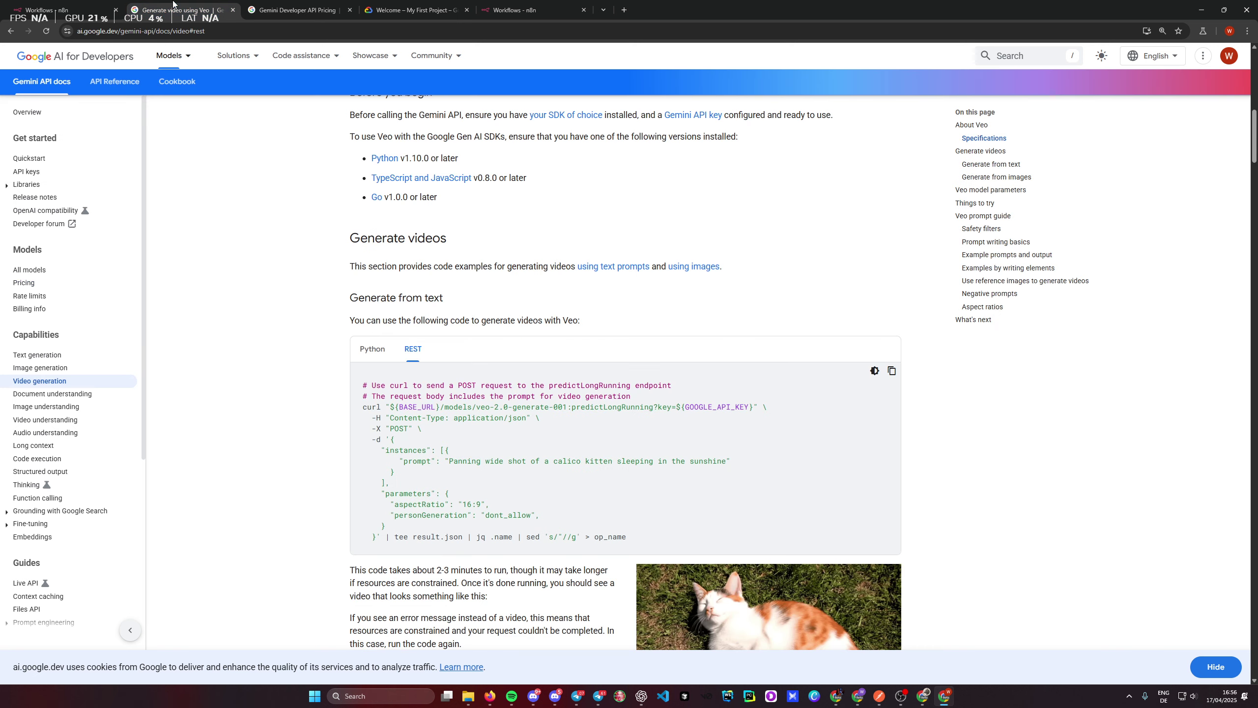
scroll(297, 495, "up", 10)
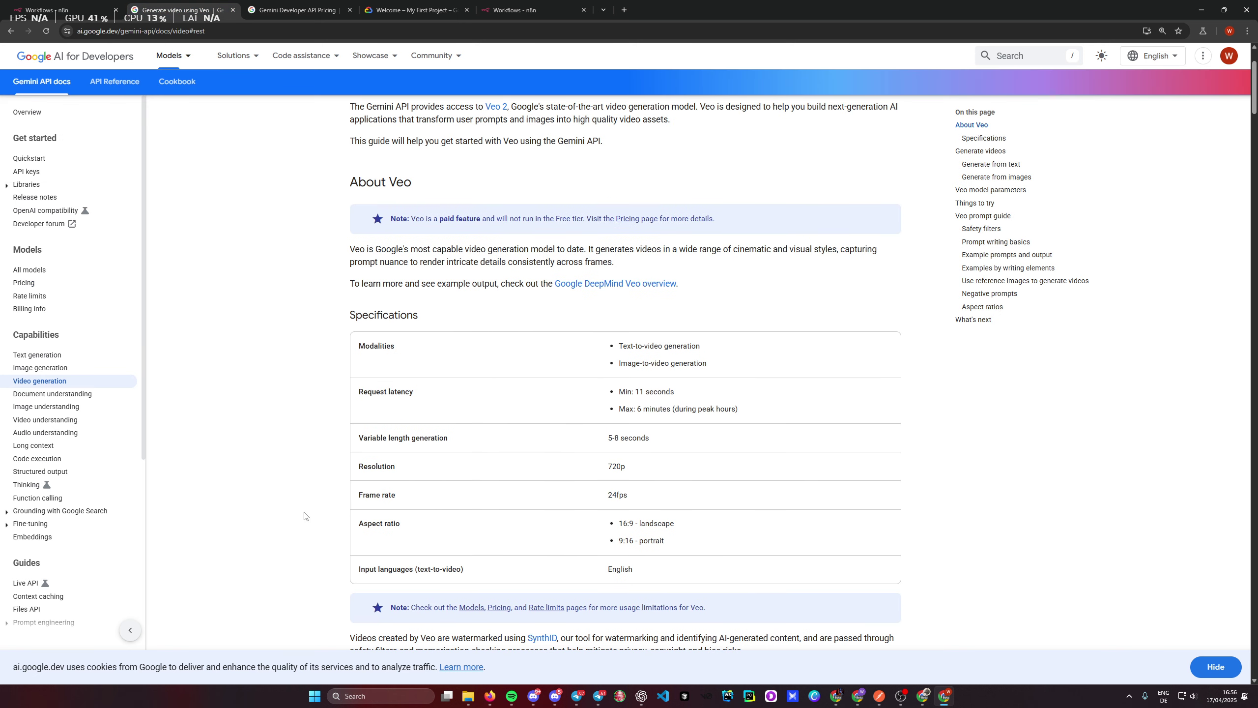
scroll(306, 518, "down", 2)
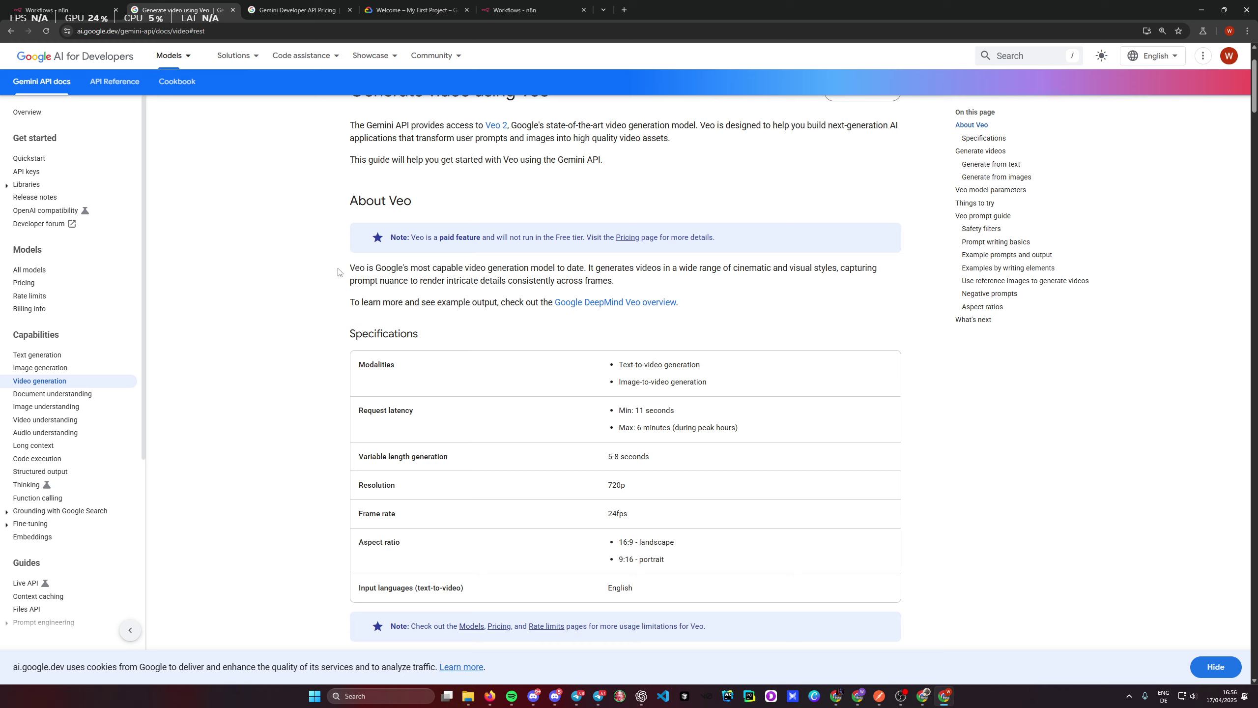
Step: Show the n8n project's workflow list and check the VeoVideoAgent bot chat in Telegram
left_click(69, 9)
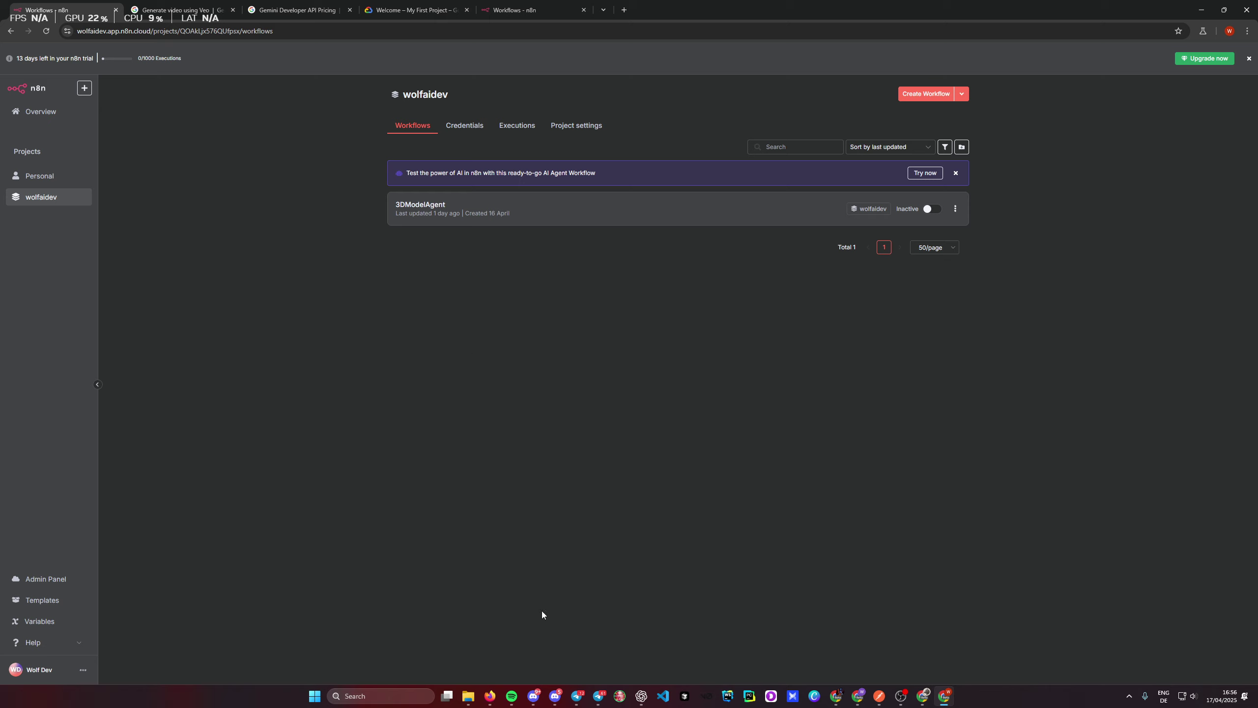
left_click(598, 695)
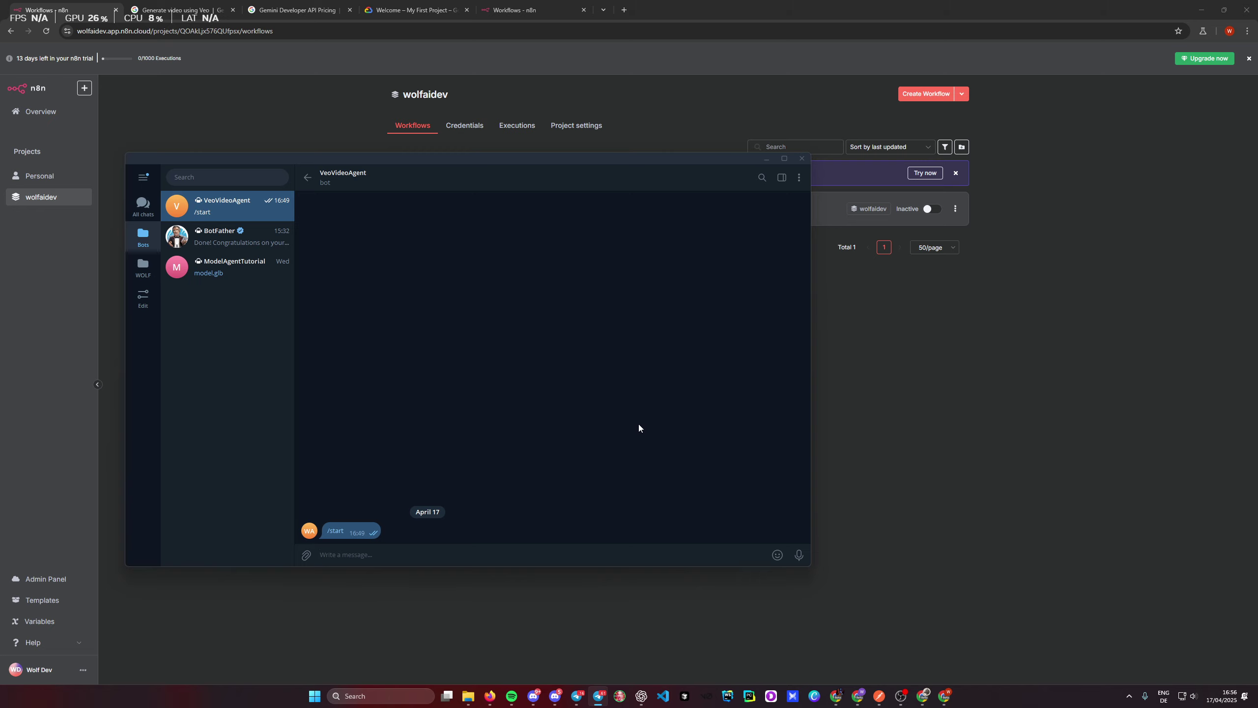
left_click(974, 415)
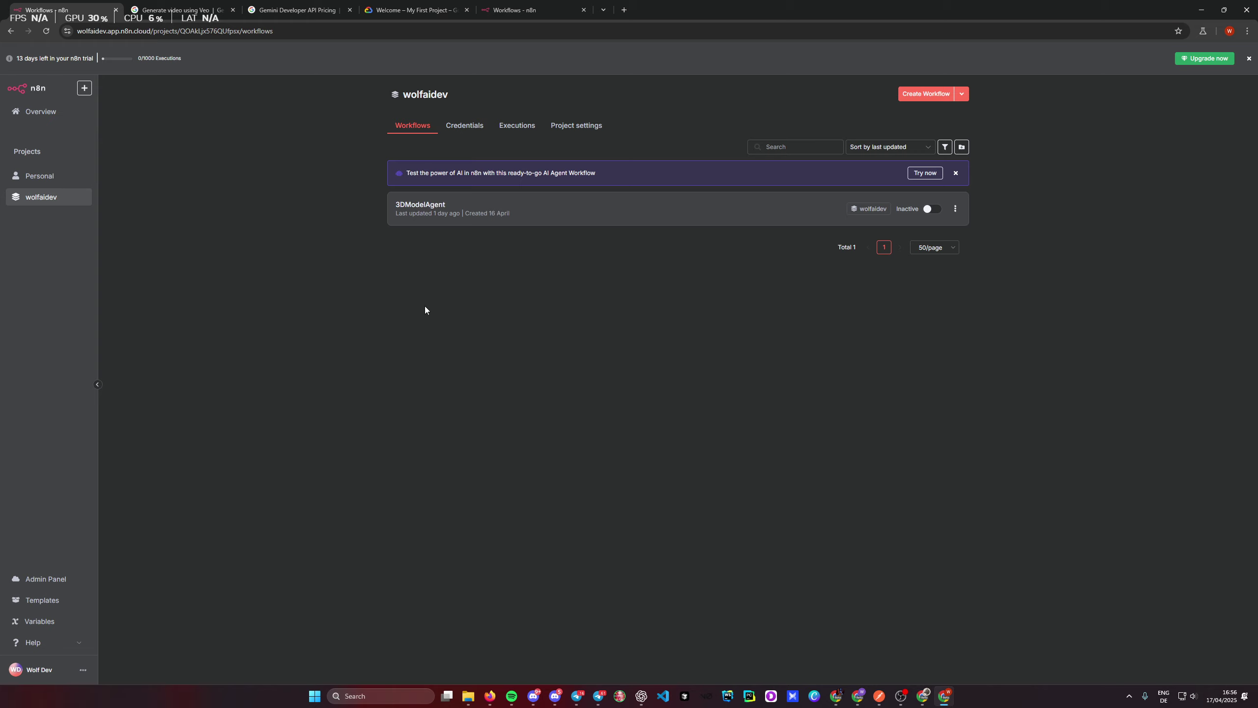
Step: Switch to the Google Cloud console, enlarge the page, and open the API Library from APIs & Services
left_click(392, 11)
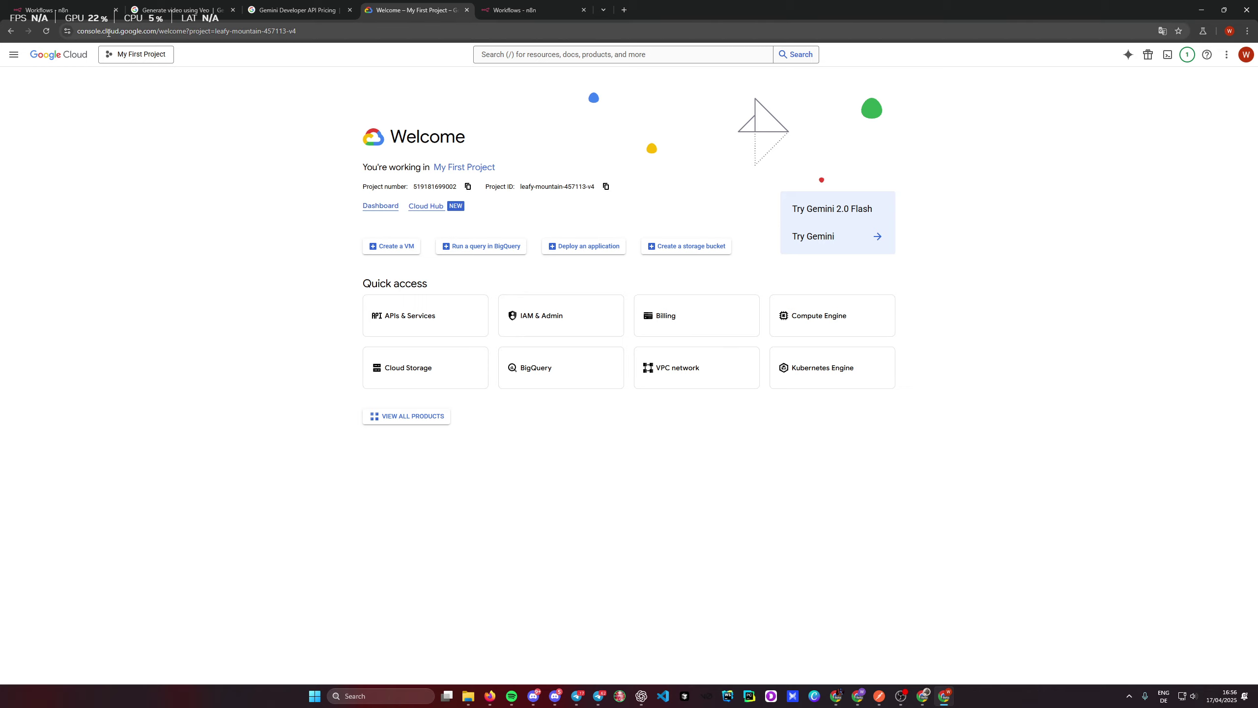
key("ctrl+plus")
key("ctrl+plus")
key("ctrl+plus")
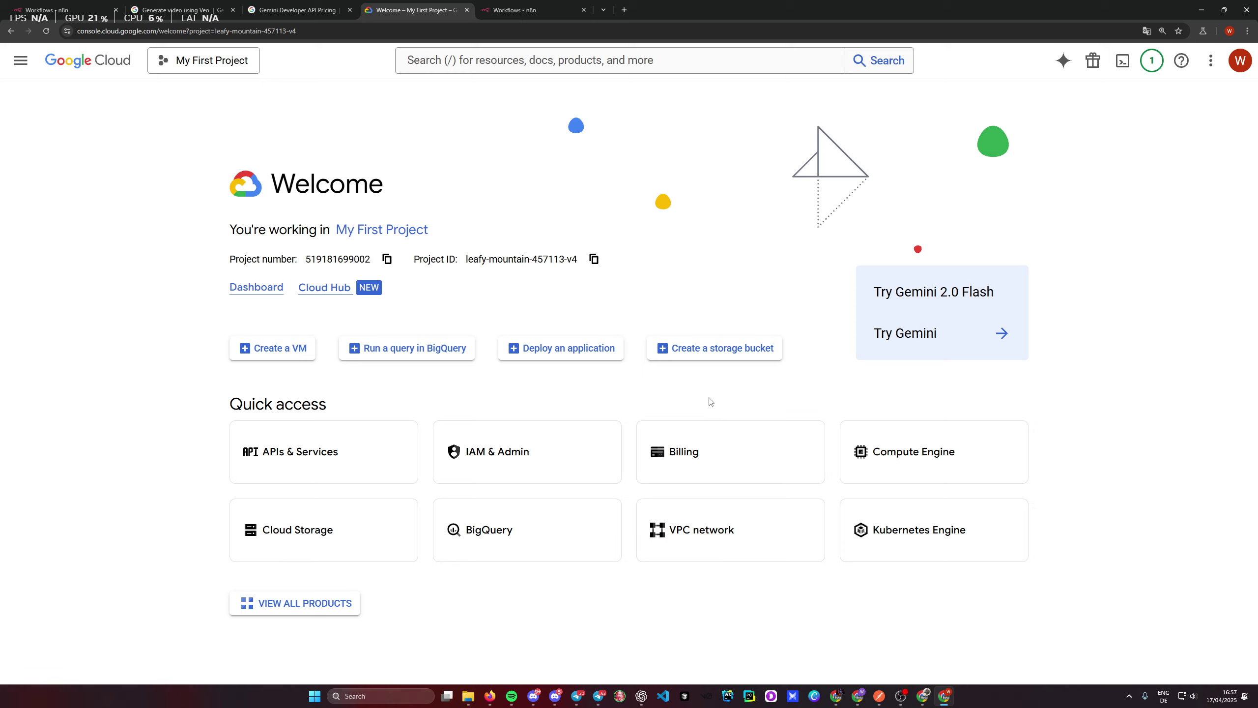
left_click(344, 463)
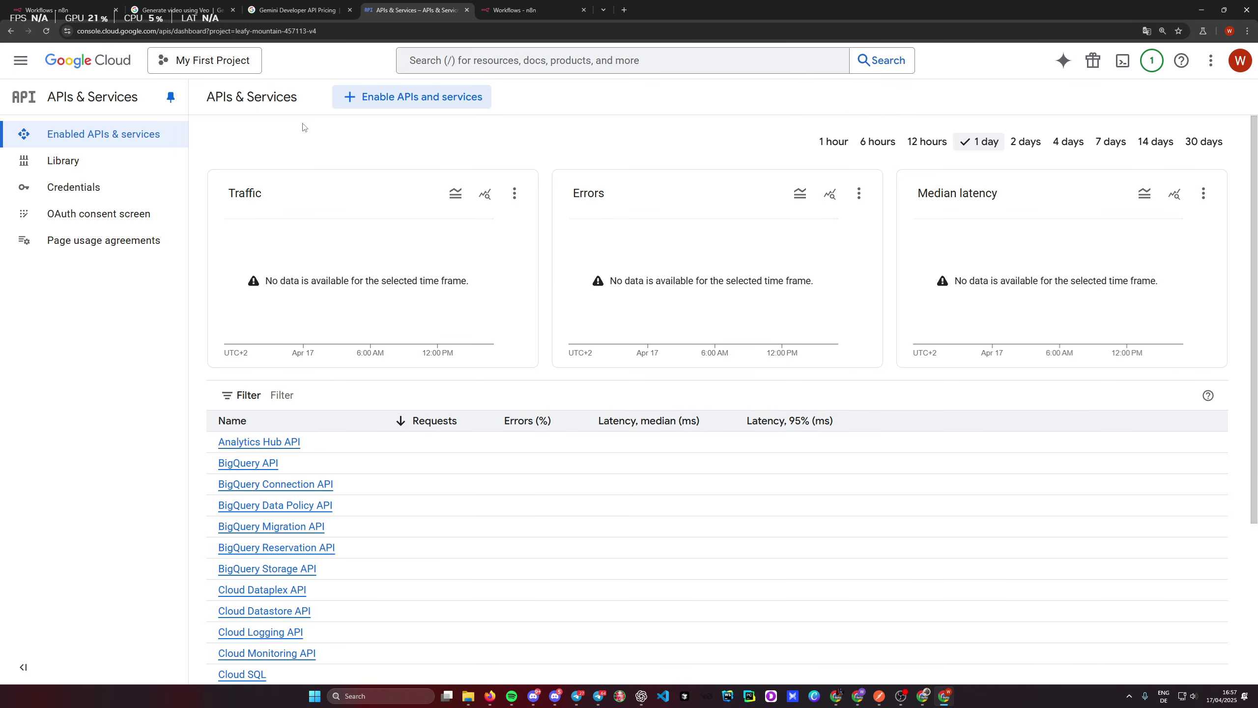
left_click(401, 98)
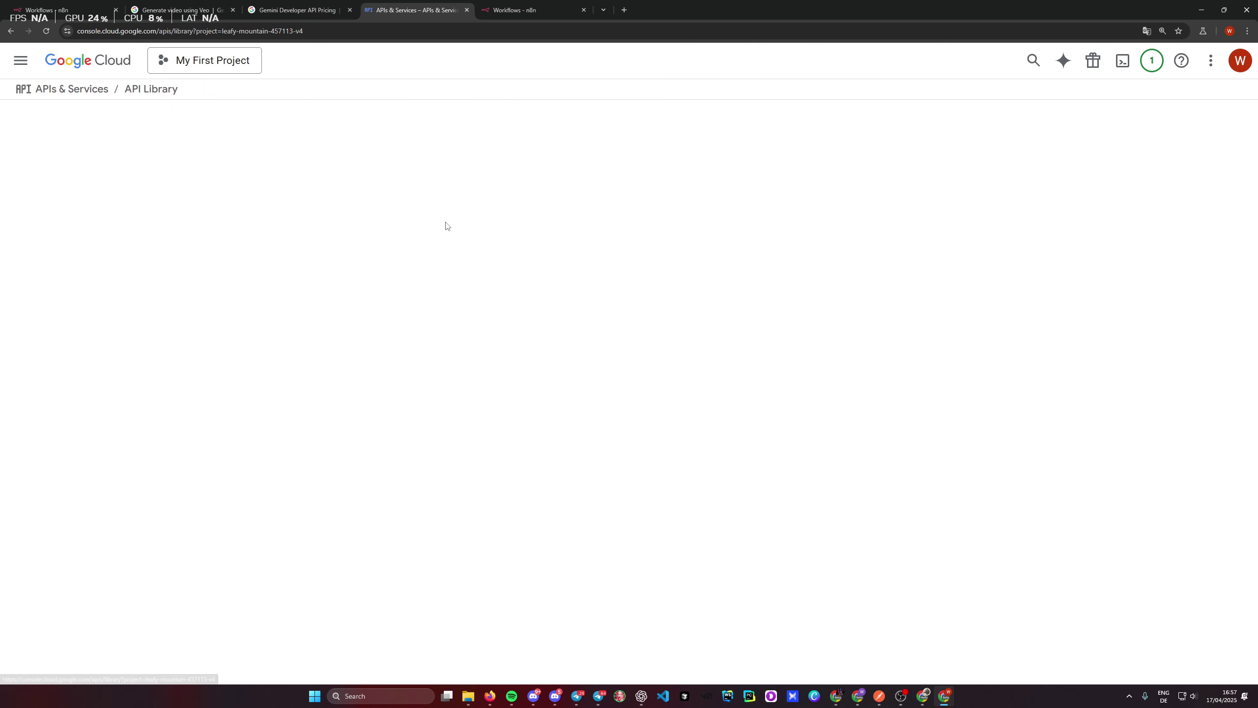
Step: Search the API Library for "gemini" and enable the Gemini API for the project
left_click(537, 267)
type("gemini")
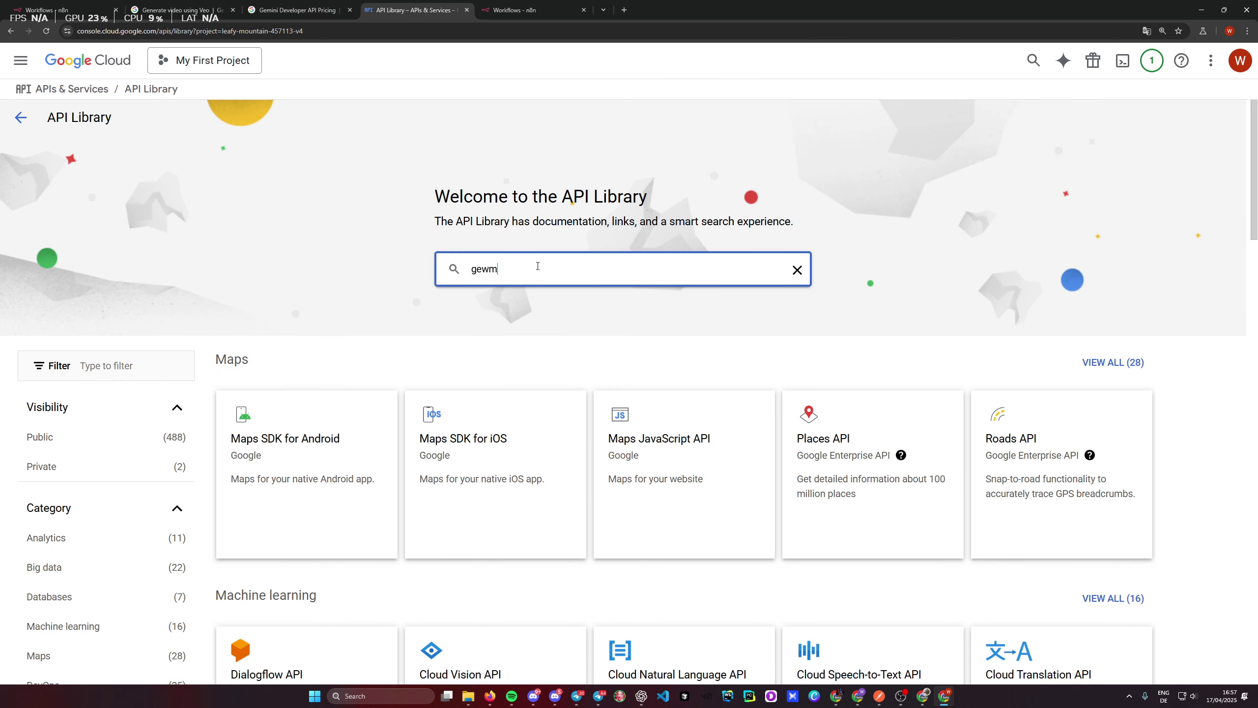
key("Return")
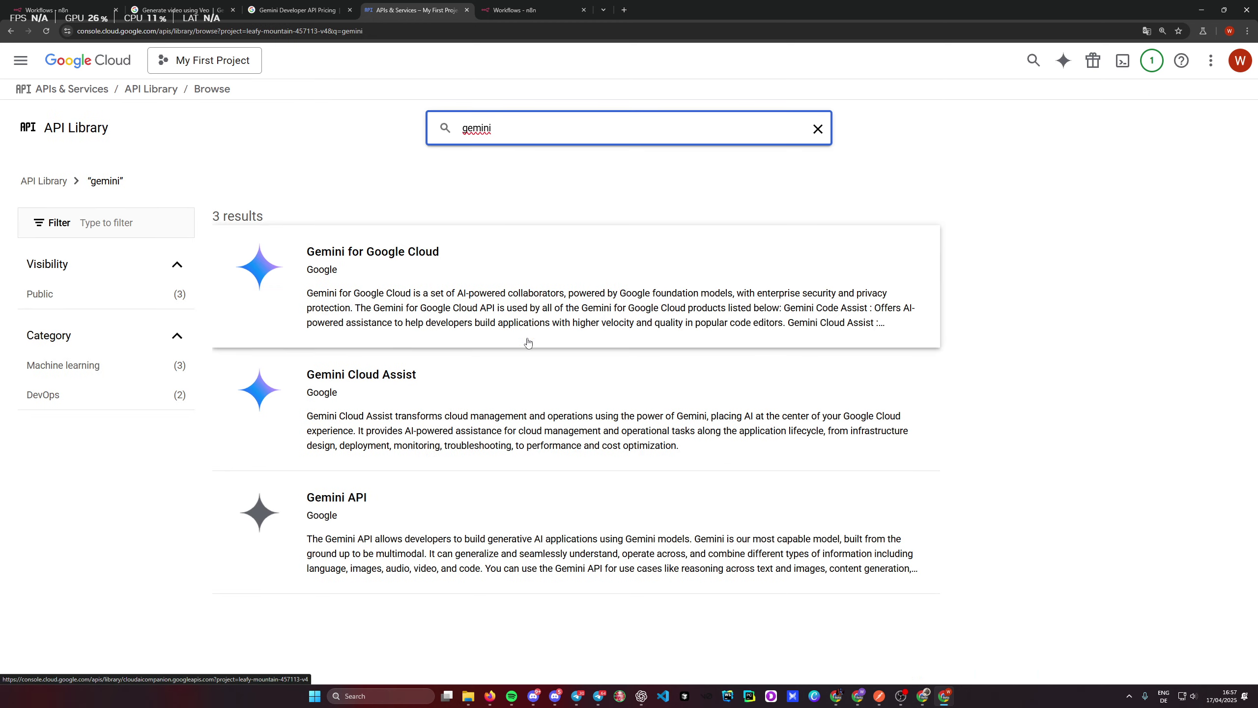
left_click(391, 545)
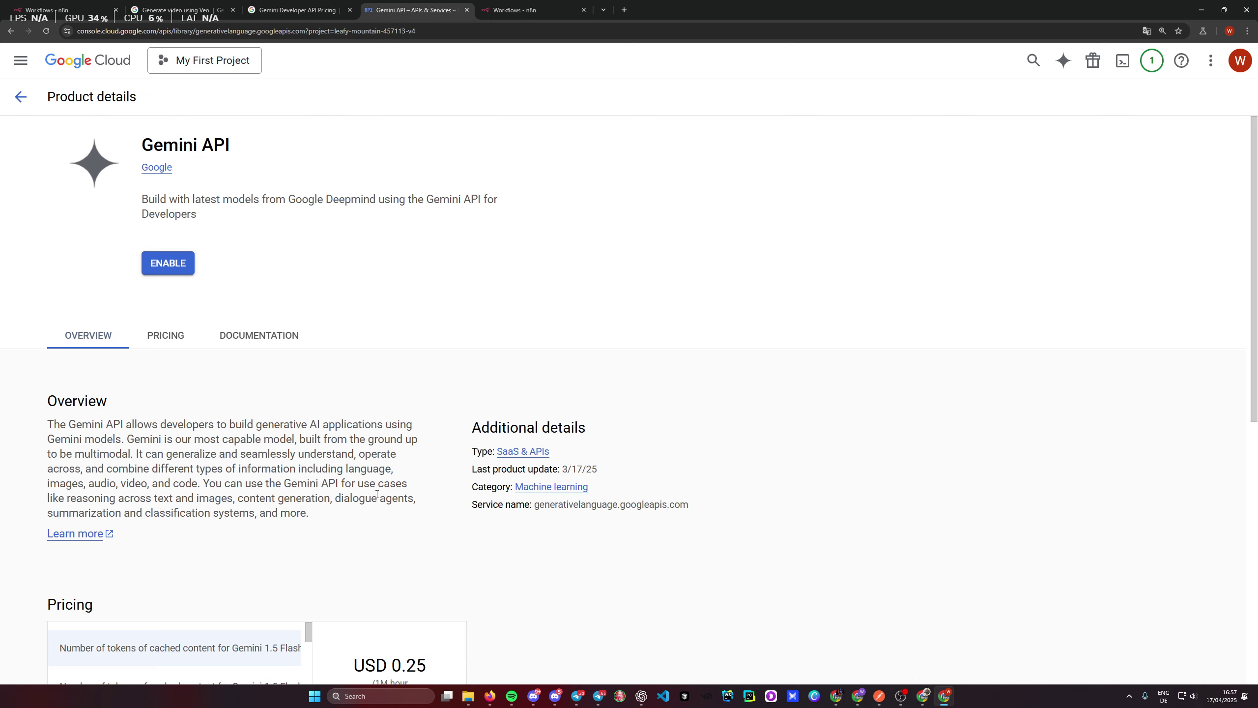
left_click(169, 262)
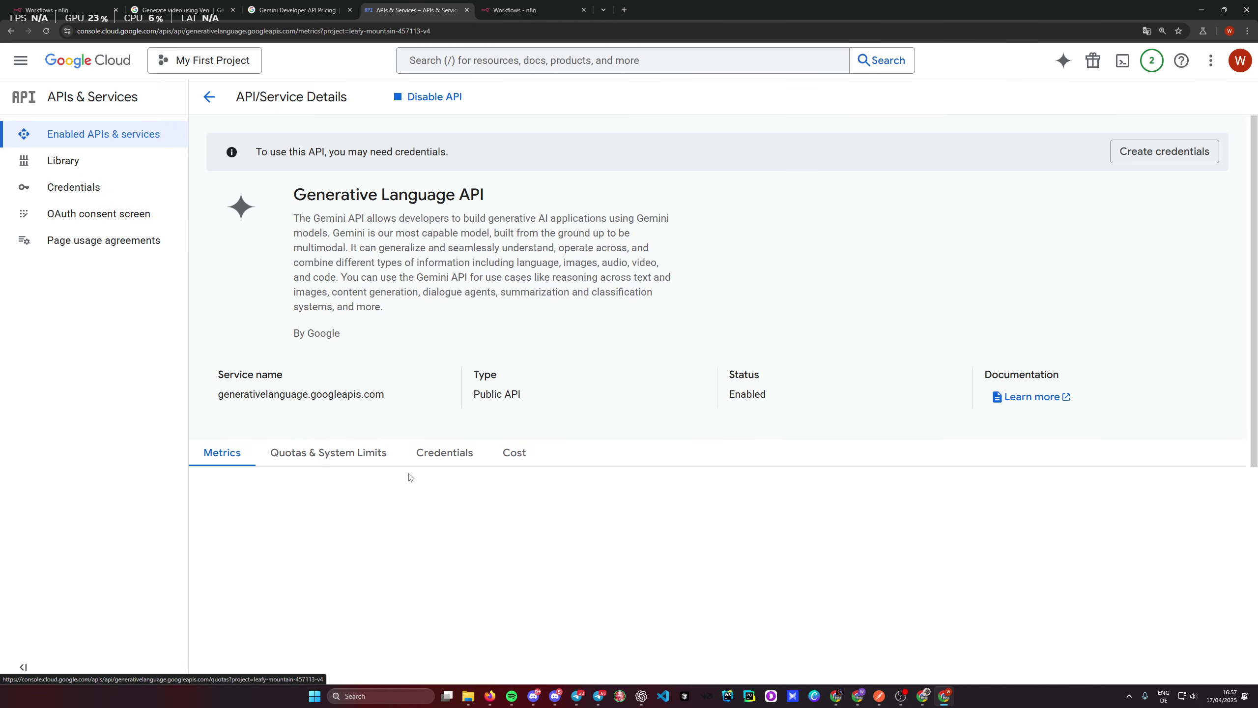
left_click_drag(519, 198, 293, 196)
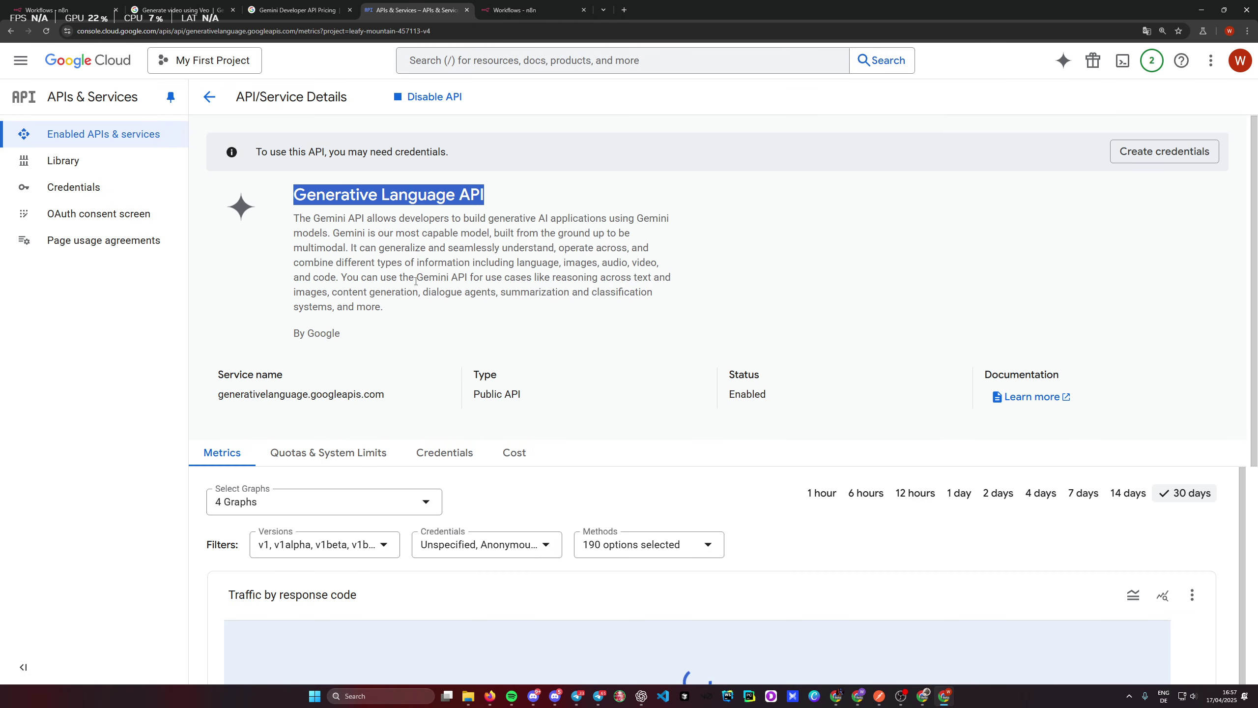
left_click(471, 282)
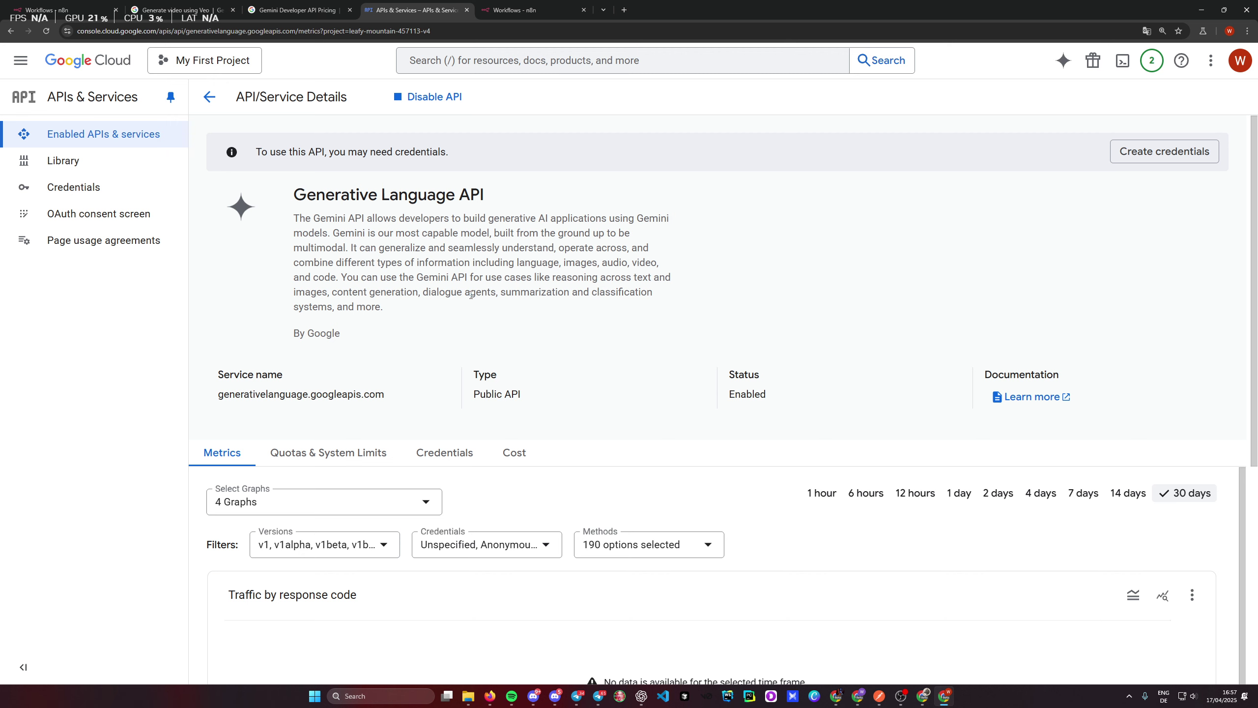
Step: Search the Google Cloud console for "vertex ai" and enable the Vertex AI API
left_click(505, 66)
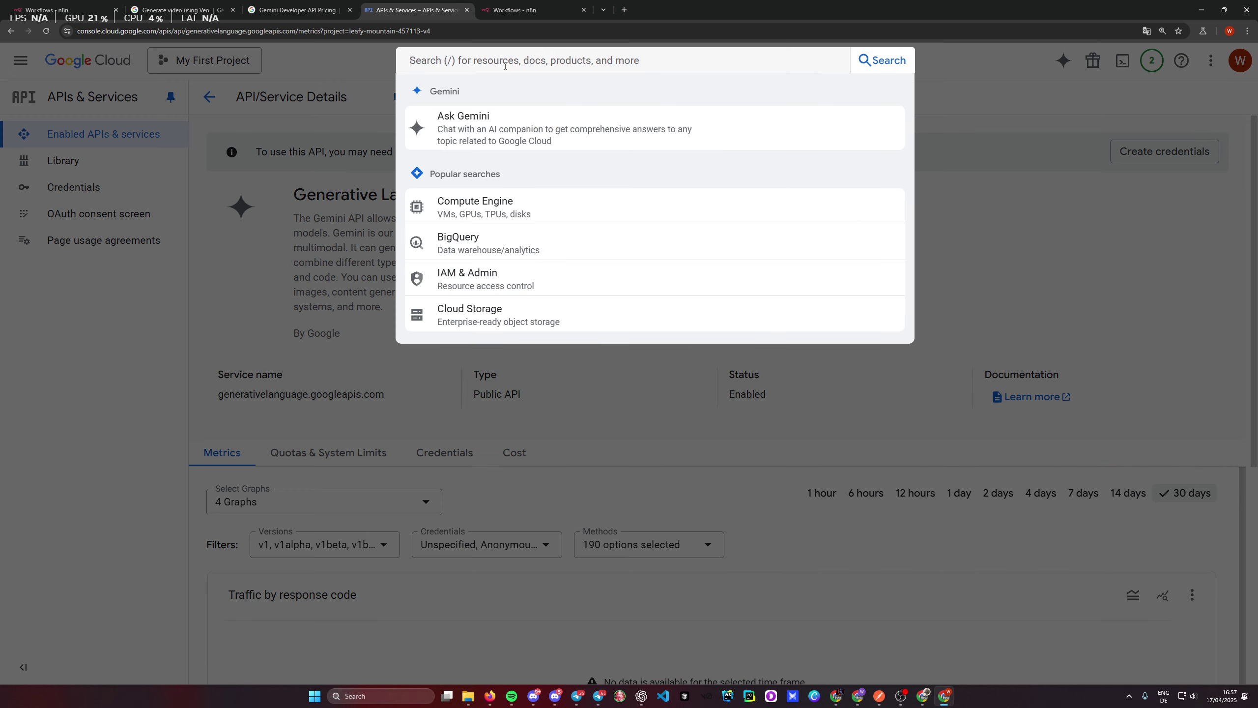
type("vertex ai")
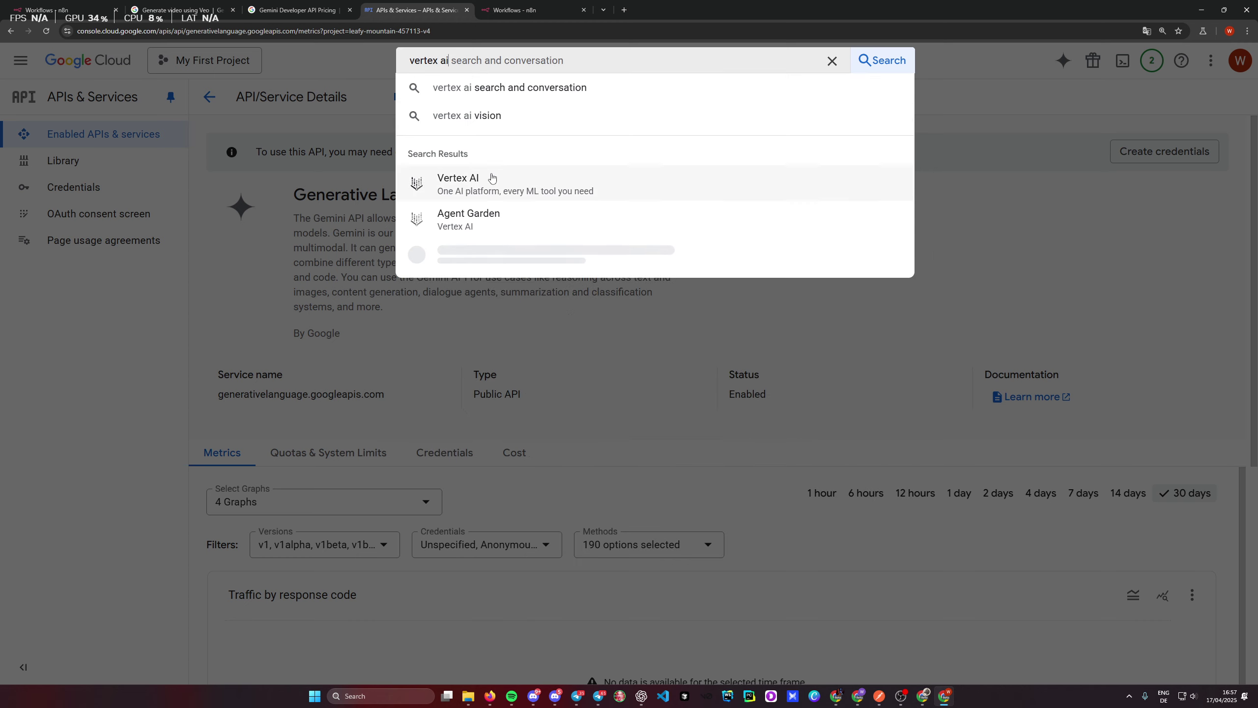
left_click(494, 287)
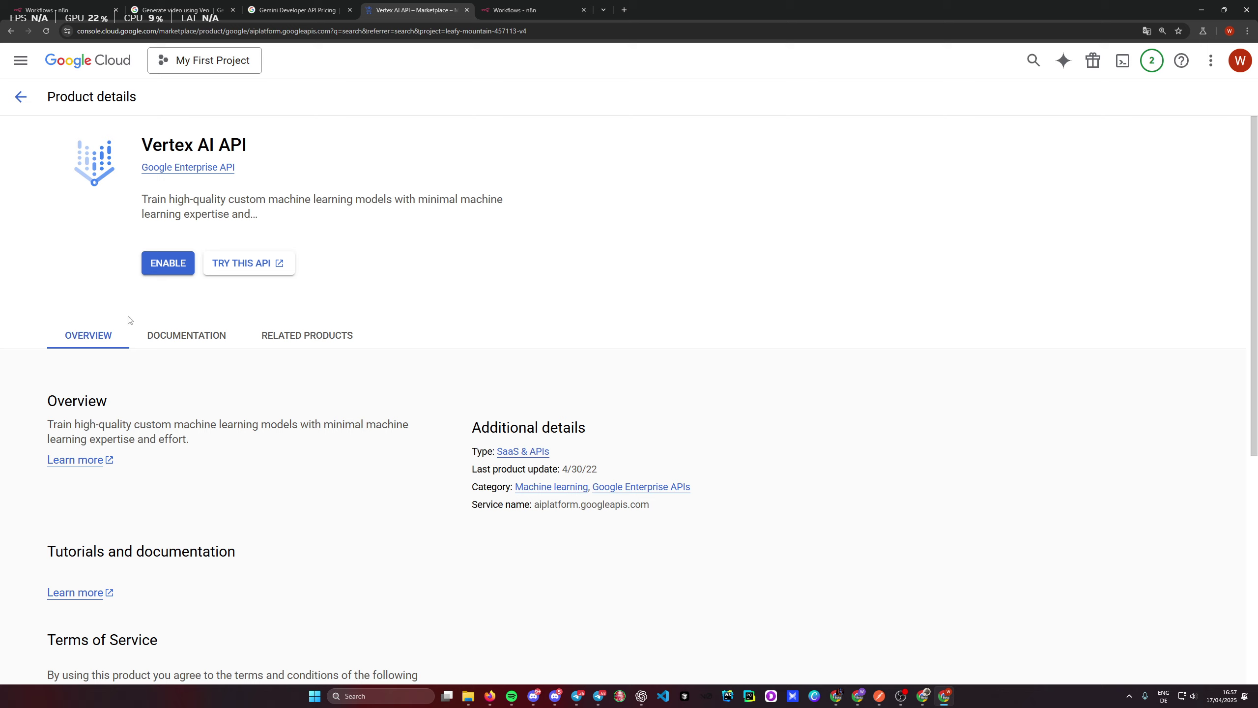
left_click(159, 270)
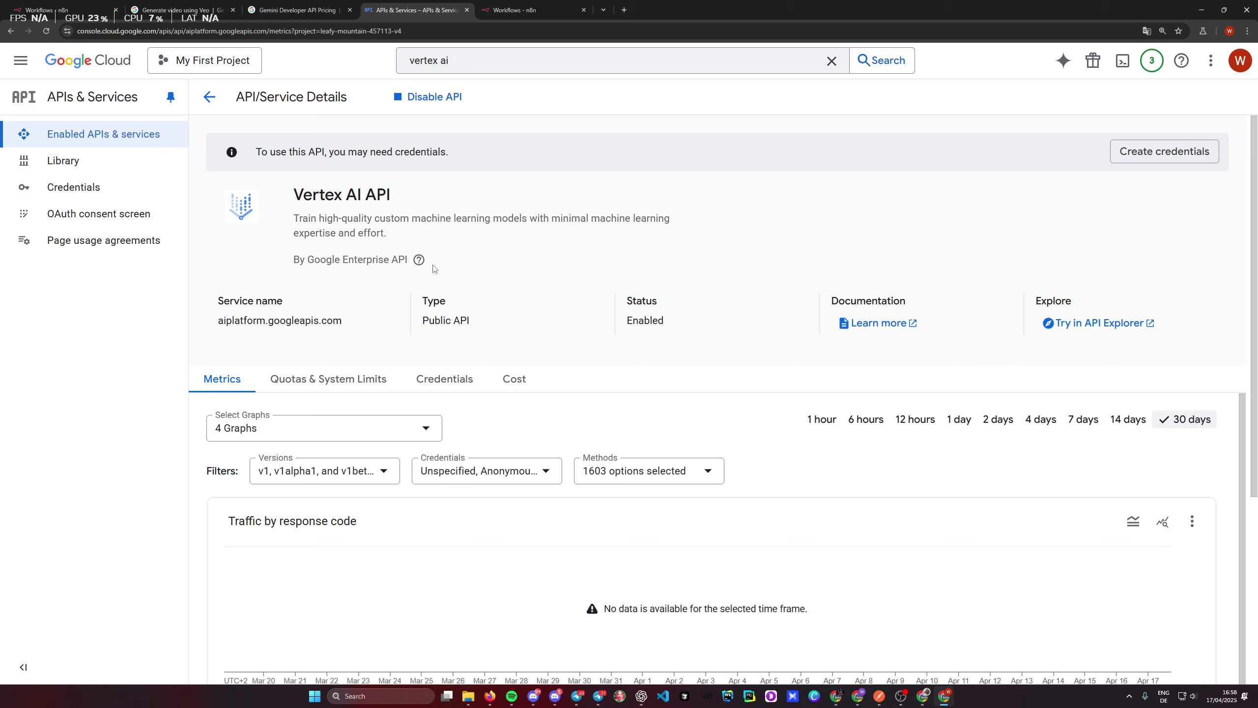
Step: Create an API key in the project's credentials and copy the key to the clipboard
left_click(98, 193)
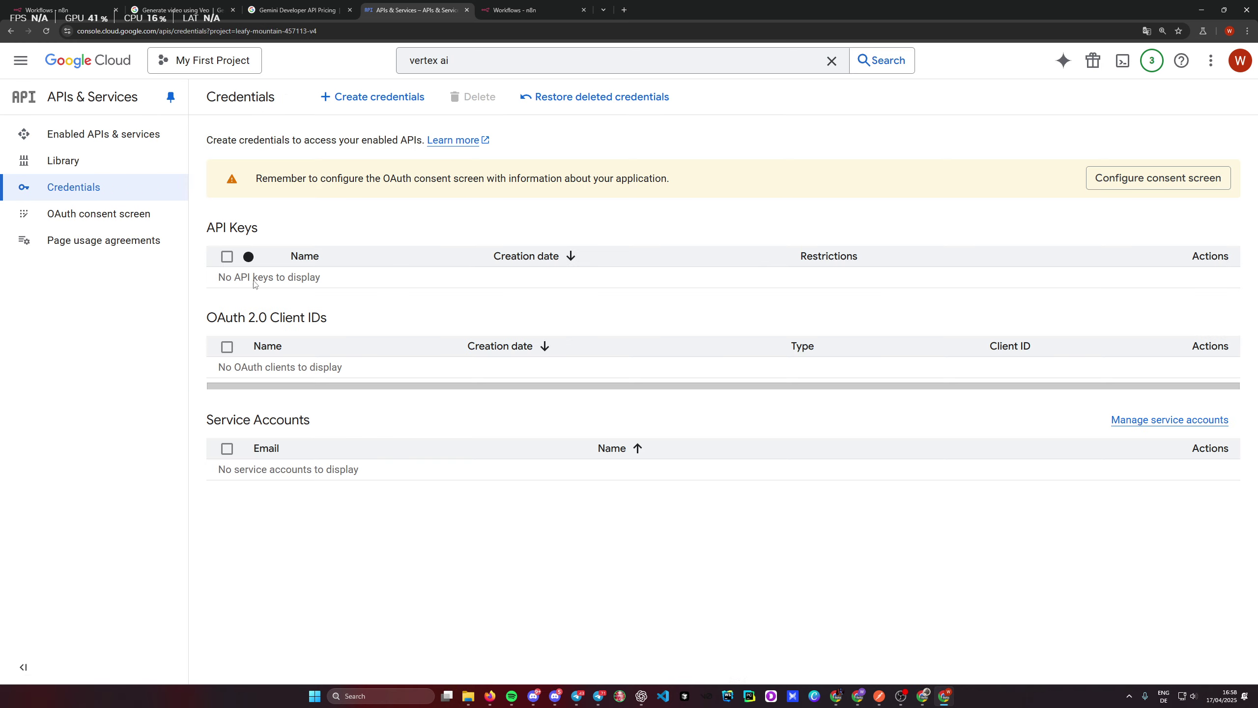
left_click(380, 97)
left_click(357, 132)
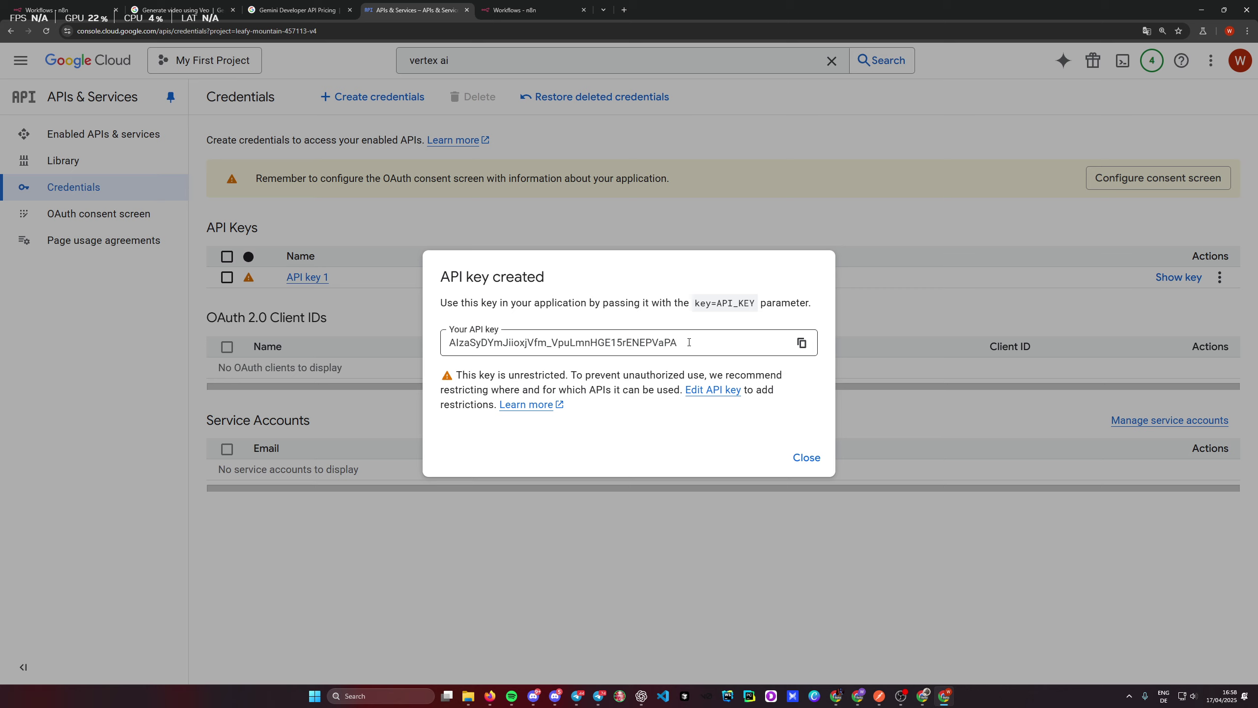
left_click(801, 342)
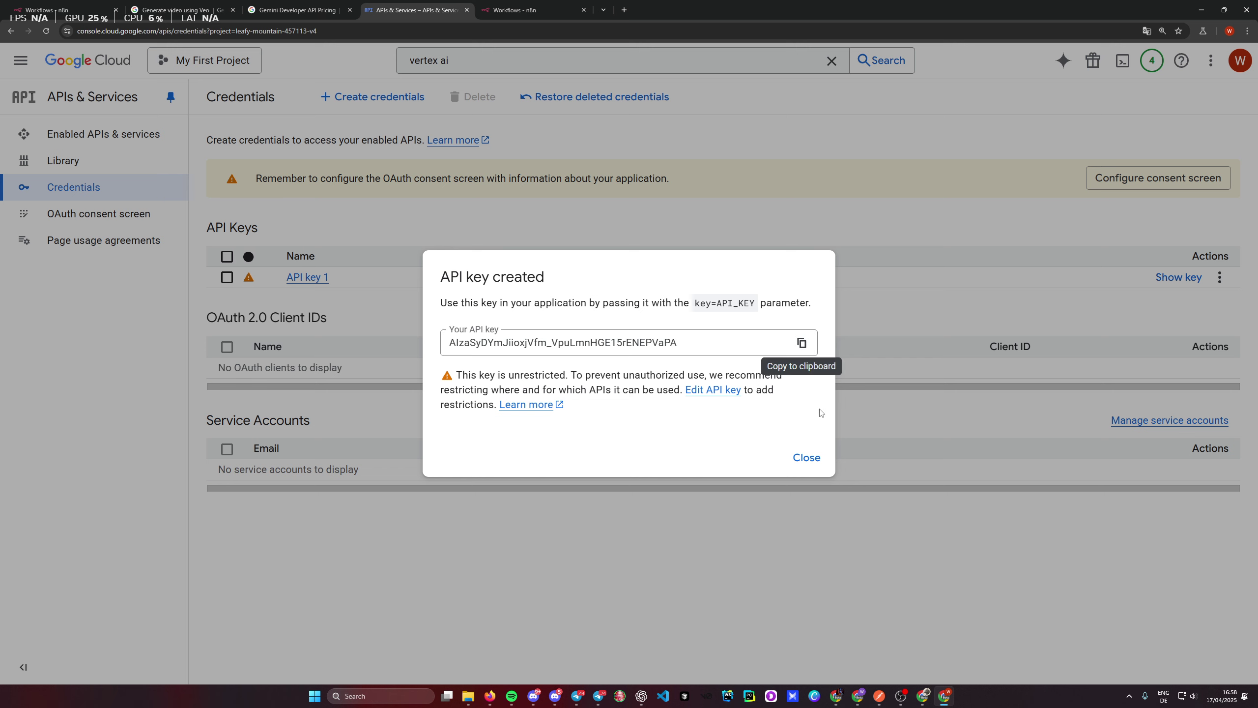
Step: Dismiss the new-key dialog, reveal API key 1 from the credentials list, and copy the key to the clipboard again
left_click(806, 457)
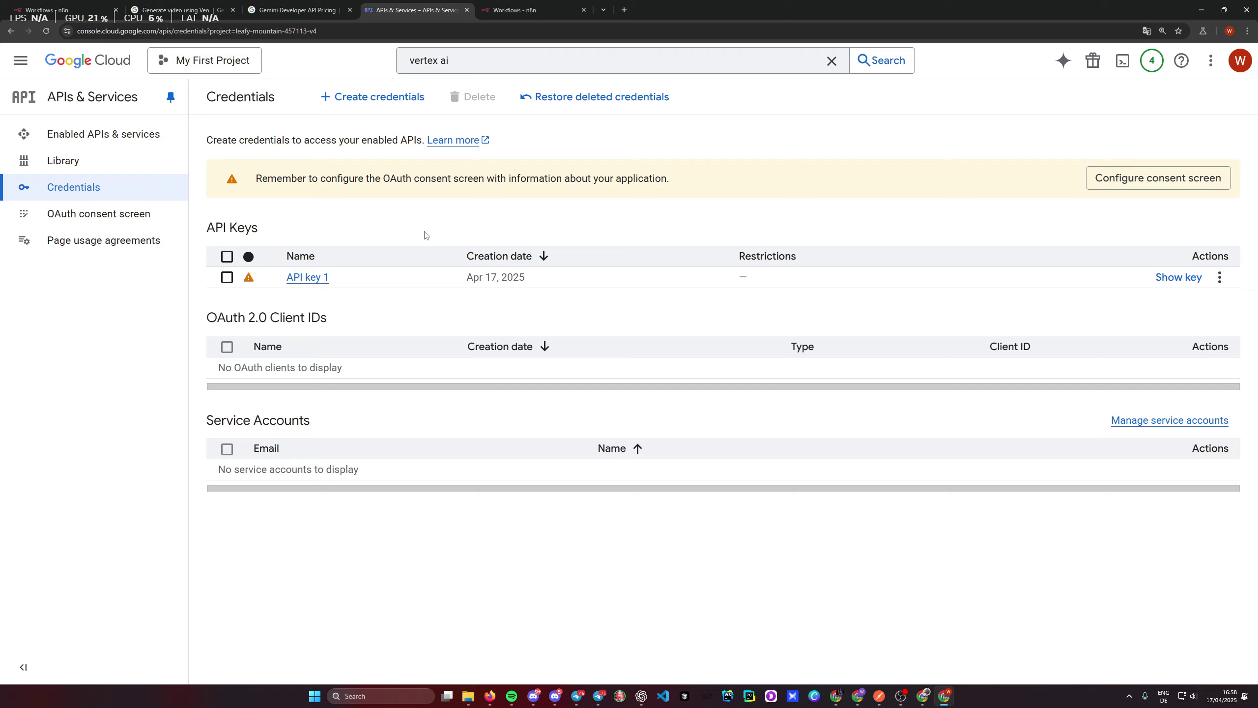
left_click(1178, 277)
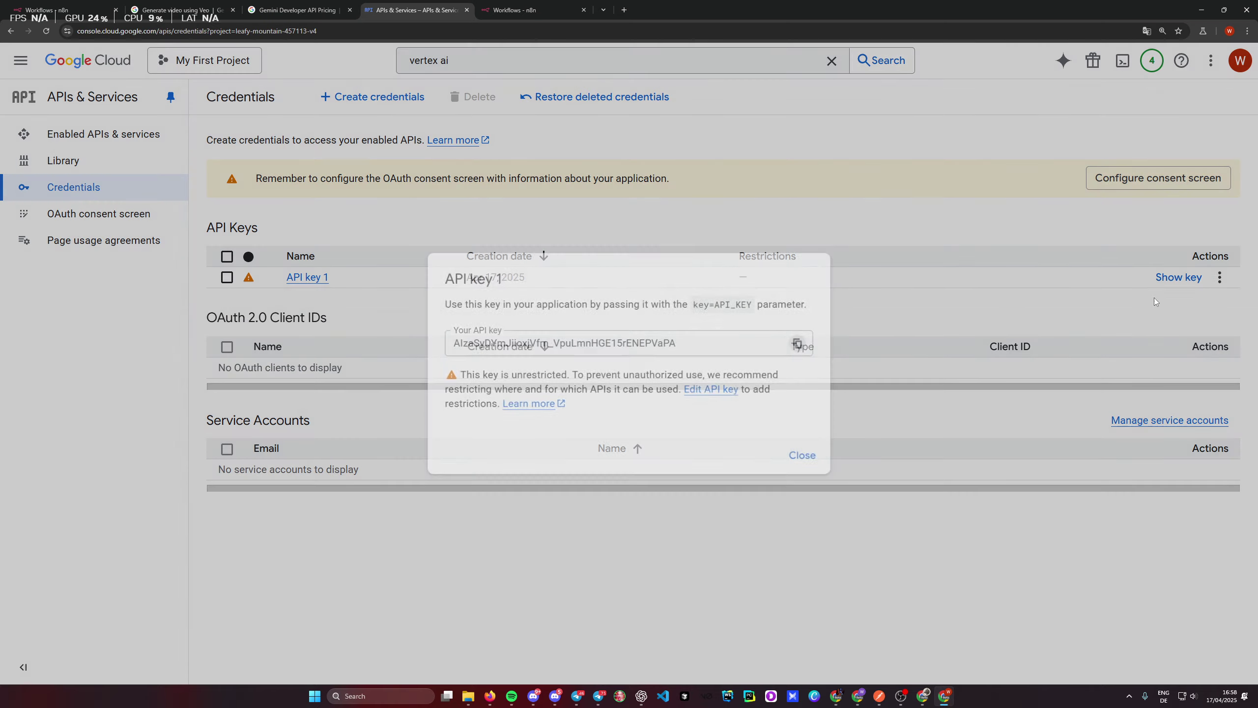
left_click(801, 343)
key("Escape")
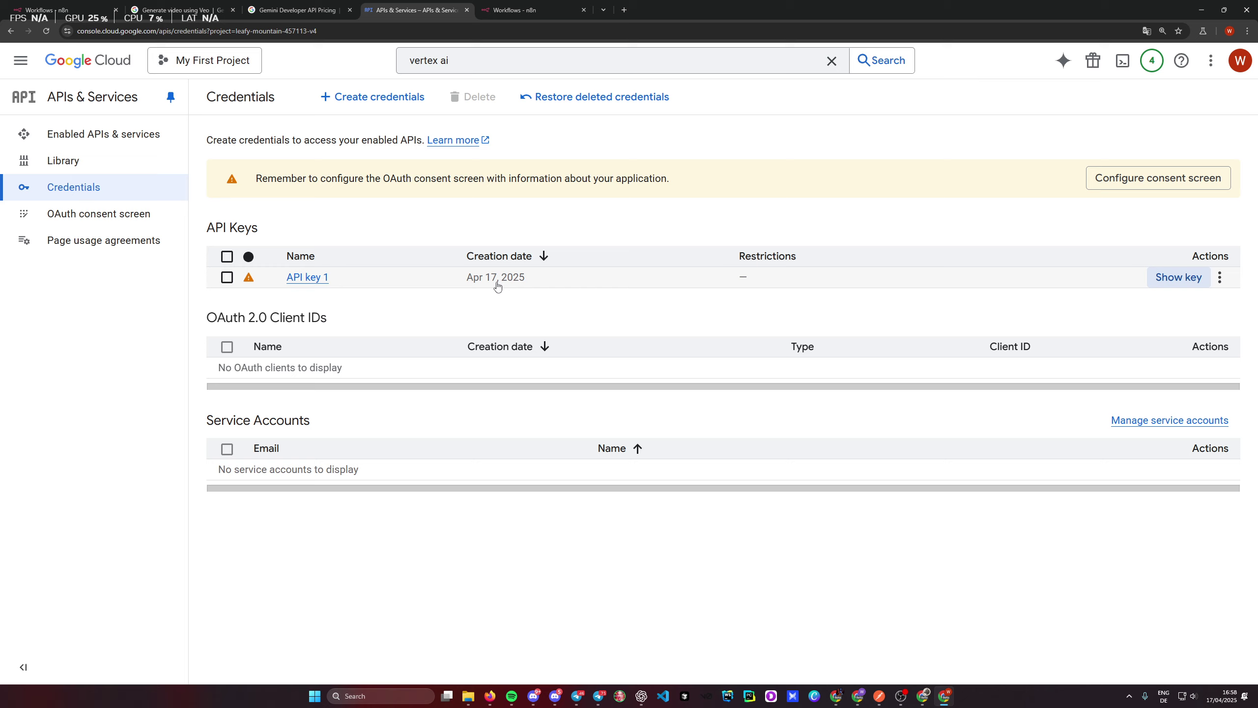
Step: Switch to n8n, open the 3DModelAgent workflow, and copy its Telegram Trigger, isAdmin and NoAuth nodes
key("ctrl+1")
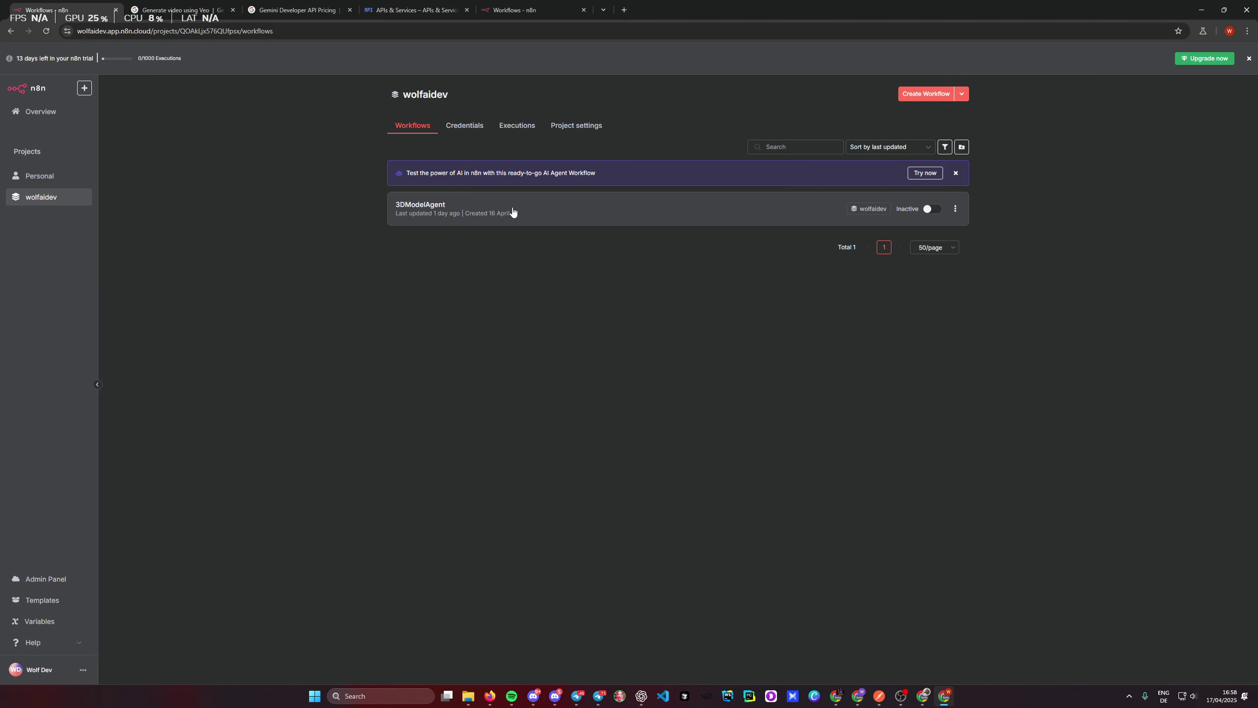
left_click(446, 211)
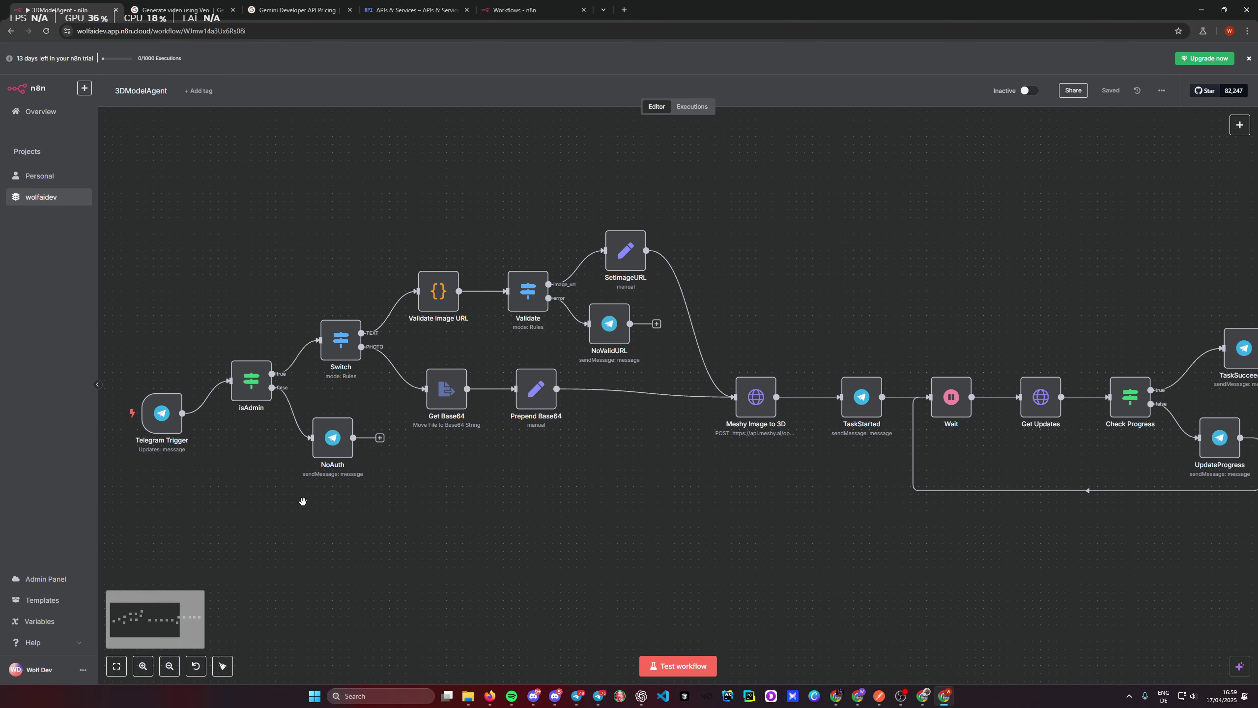
left_click_drag(303, 500, 560, 498)
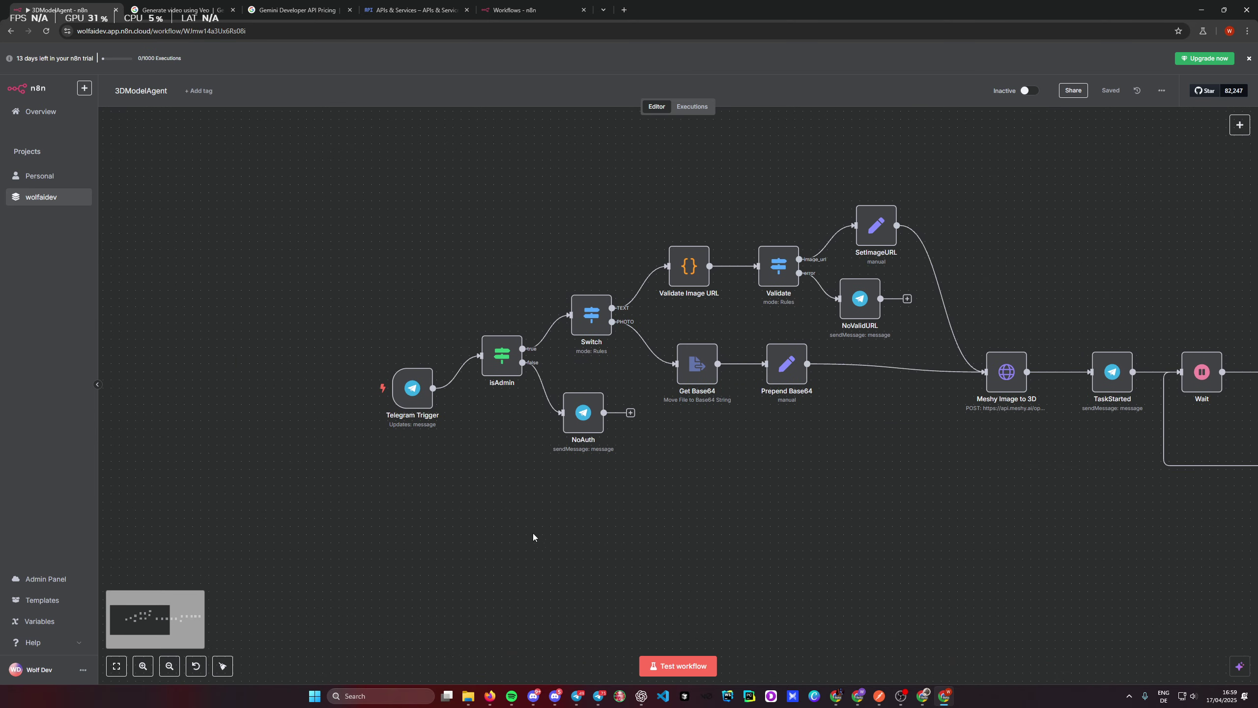
left_click_drag(324, 303, 620, 502)
key("ctrl+c")
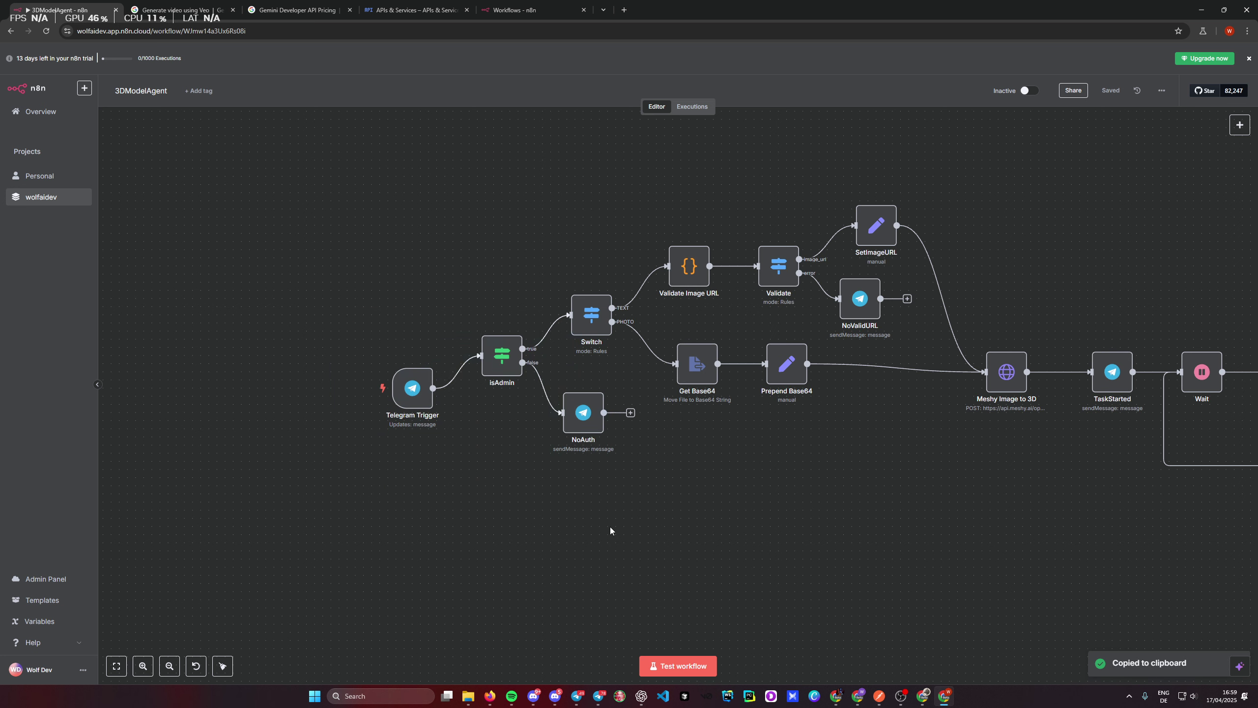
Step: Create a workflow named "Veo Video Agent" in the same project and paste the copied Telegram nodes into it
left_click(41, 203)
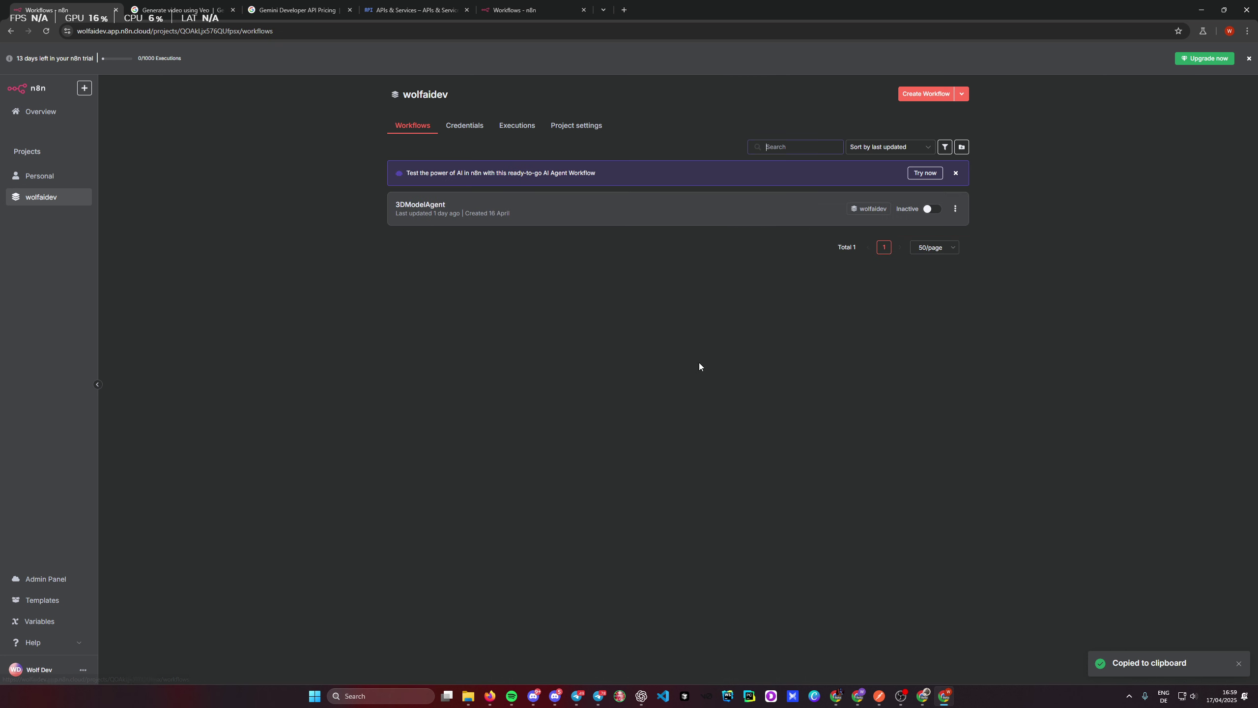
left_click(924, 94)
left_click(156, 100)
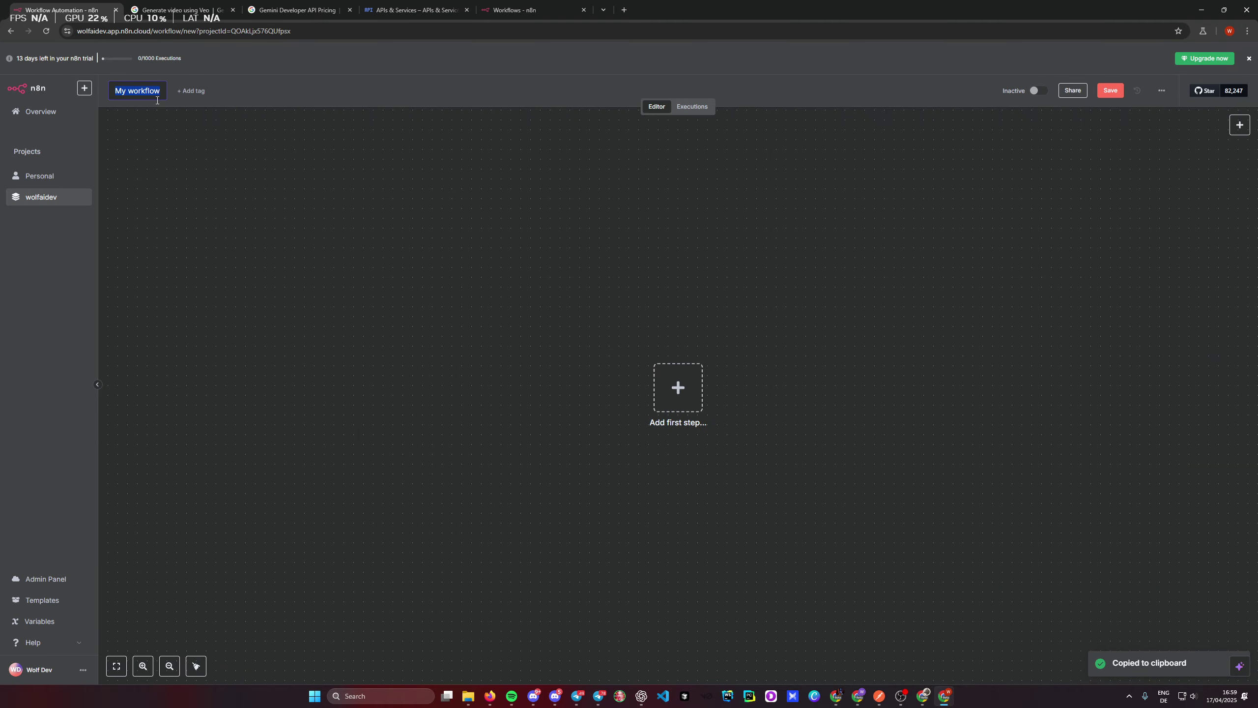
type("Veo ")
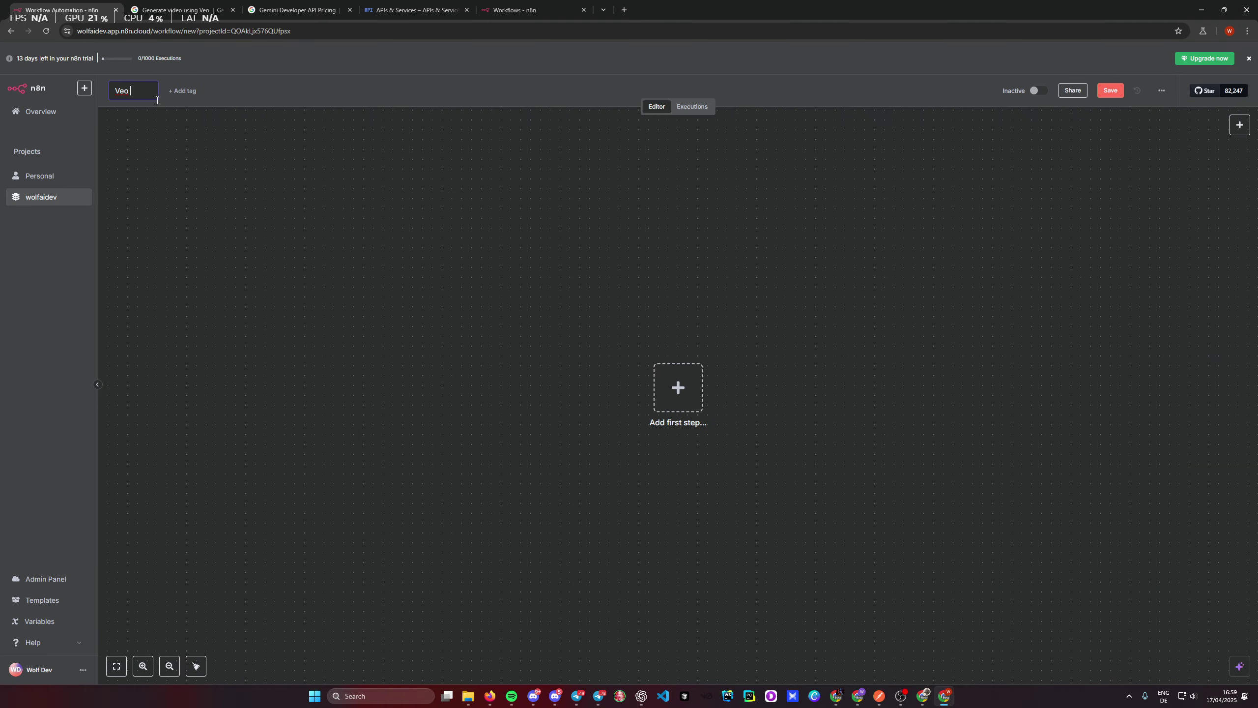
type("Video Agent")
key("Return")
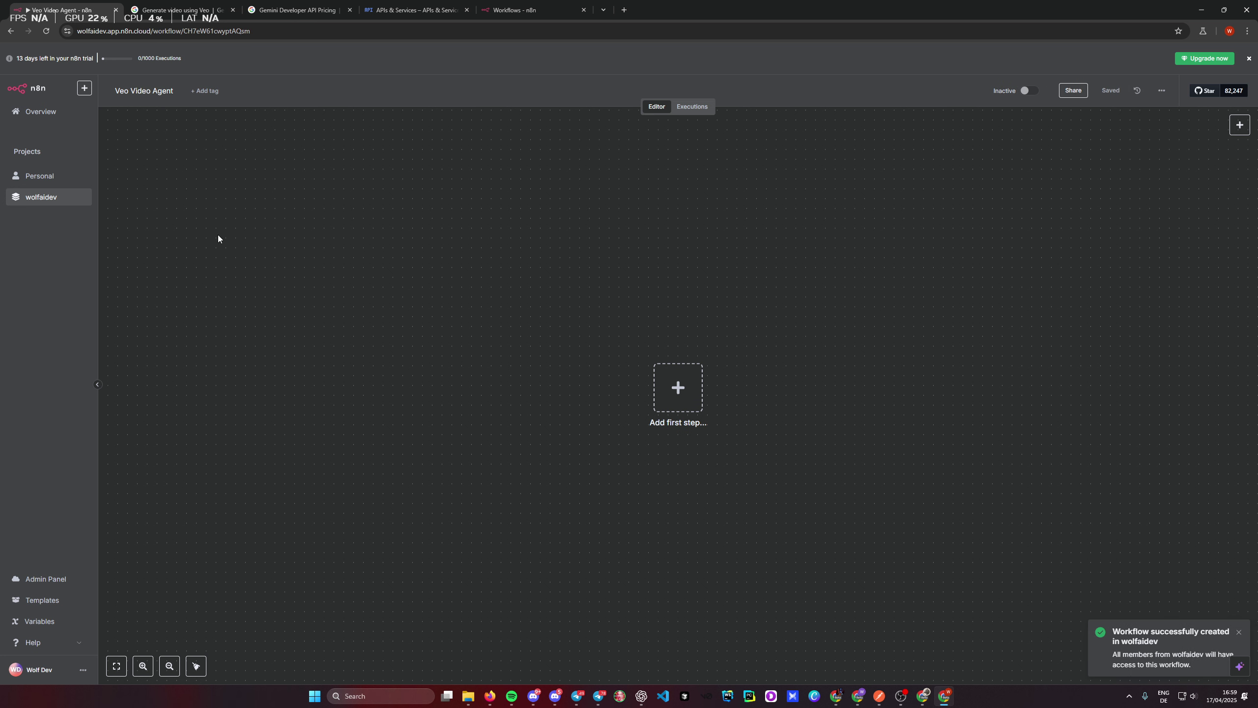
key("ctrl+v")
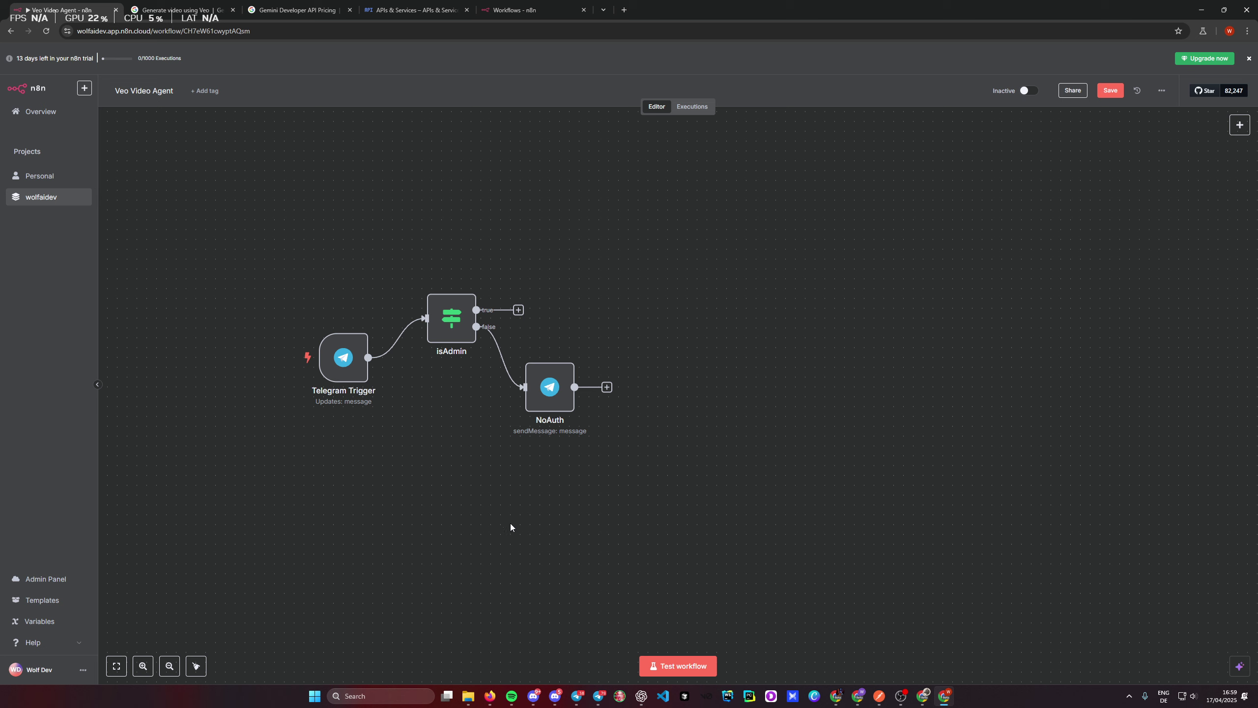
Step: Find Telegram in the node library and add its "On message" trigger to the workflow
left_click(1240, 125)
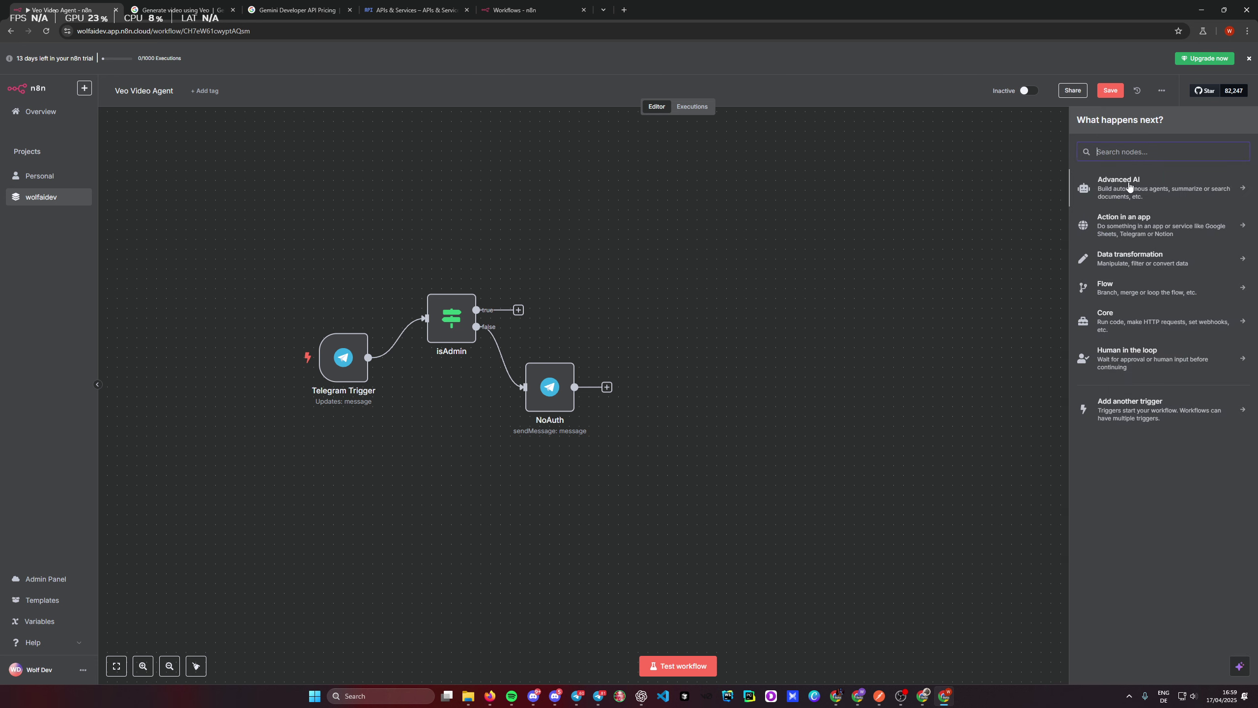
type("tele")
left_click(1128, 186)
scroll(1084, 446, "down", 3)
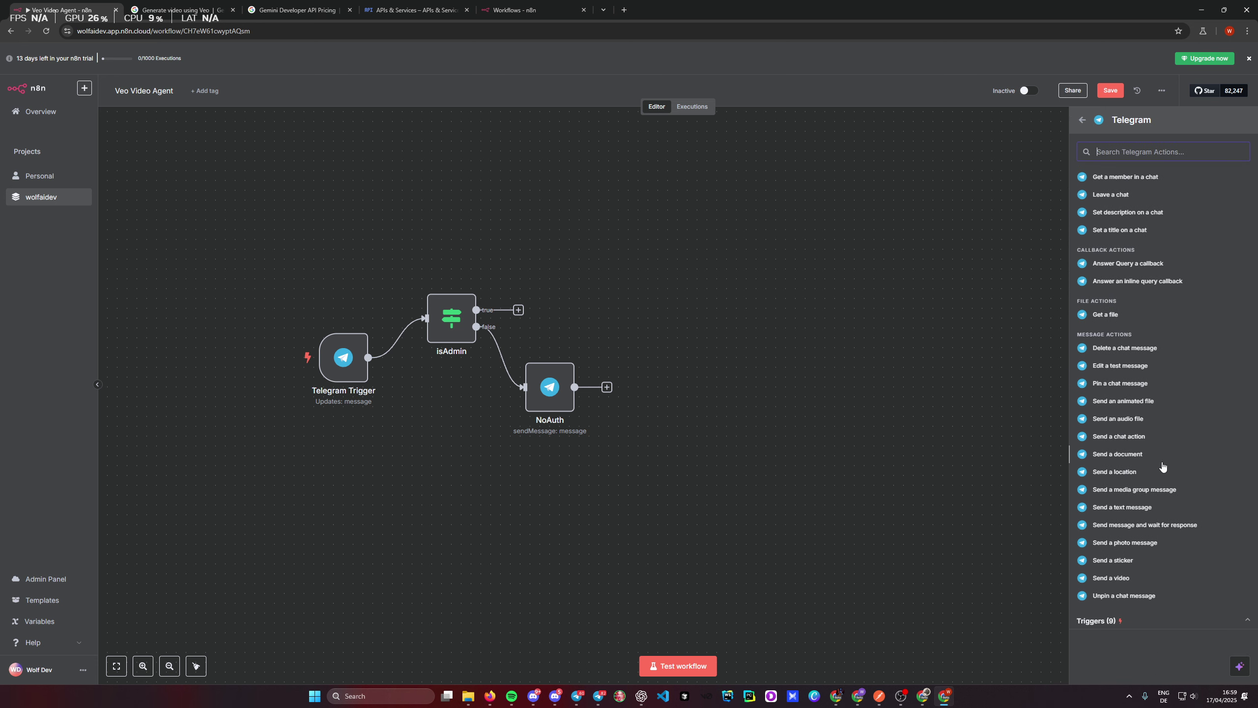
left_click(1106, 629)
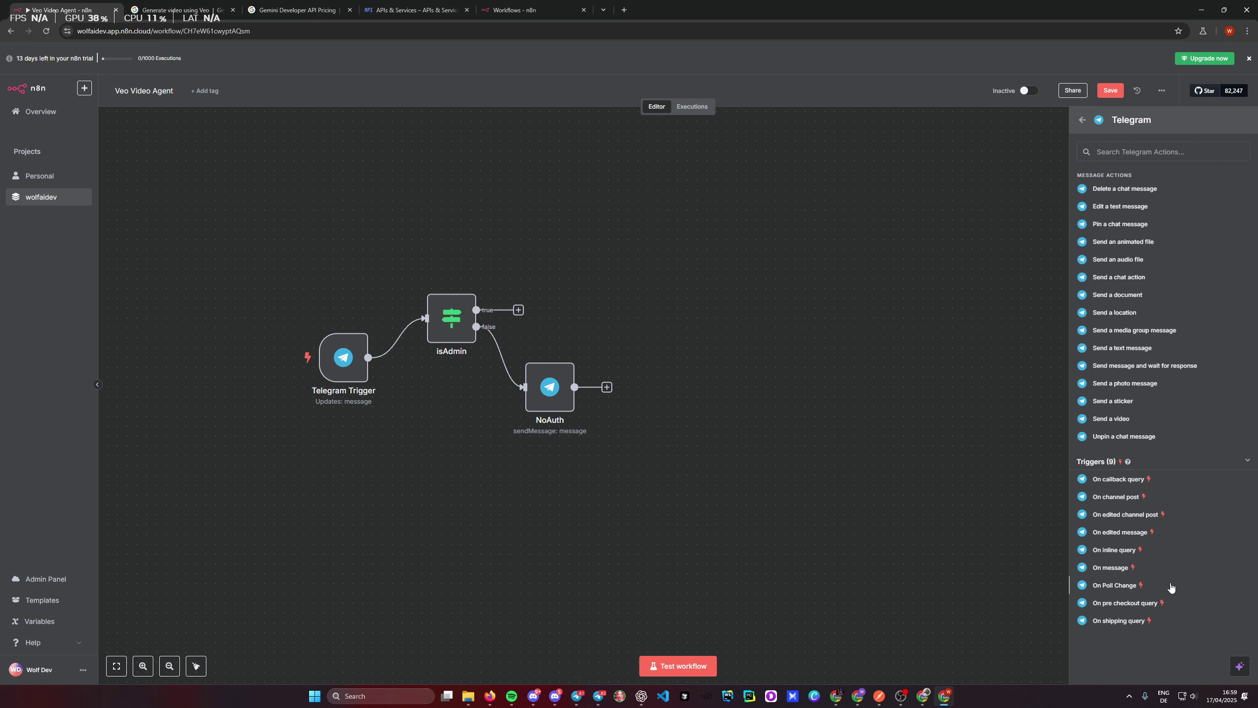
left_click(1108, 579)
Step: Open the form for creating a new Telegram API credential, examine its Access Token field, and dismiss it without saving
left_click(277, 142)
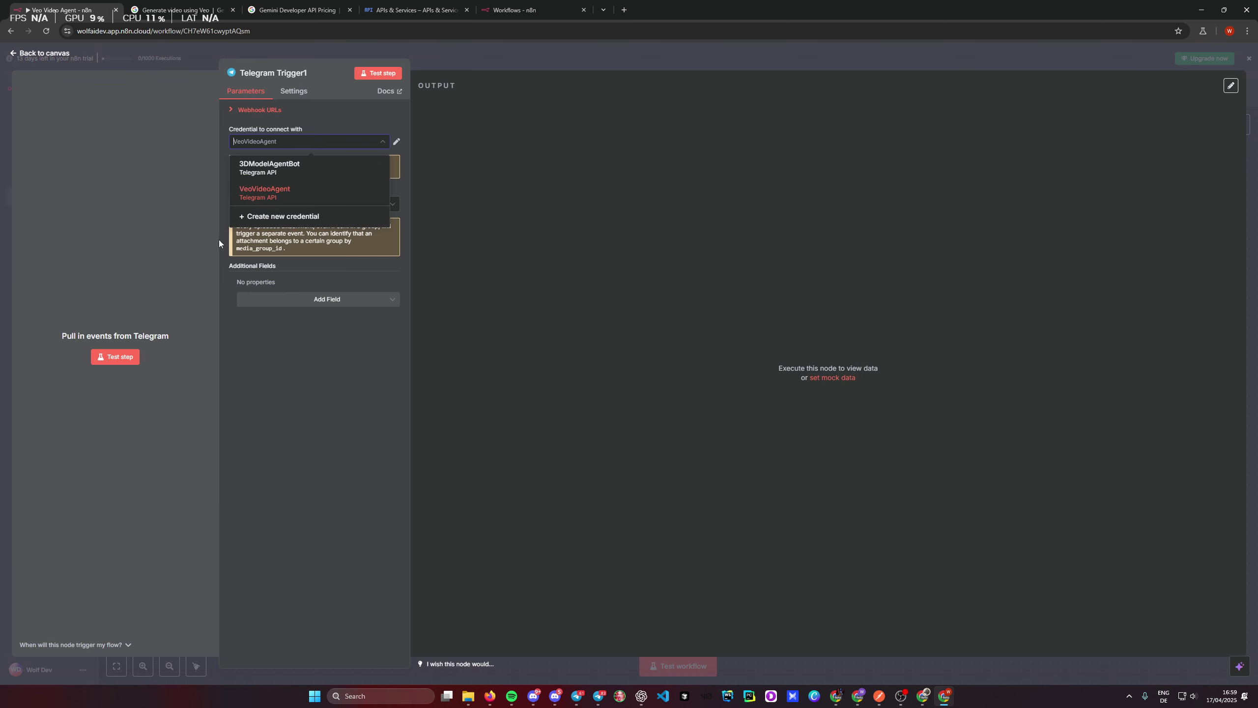
left_click(276, 216)
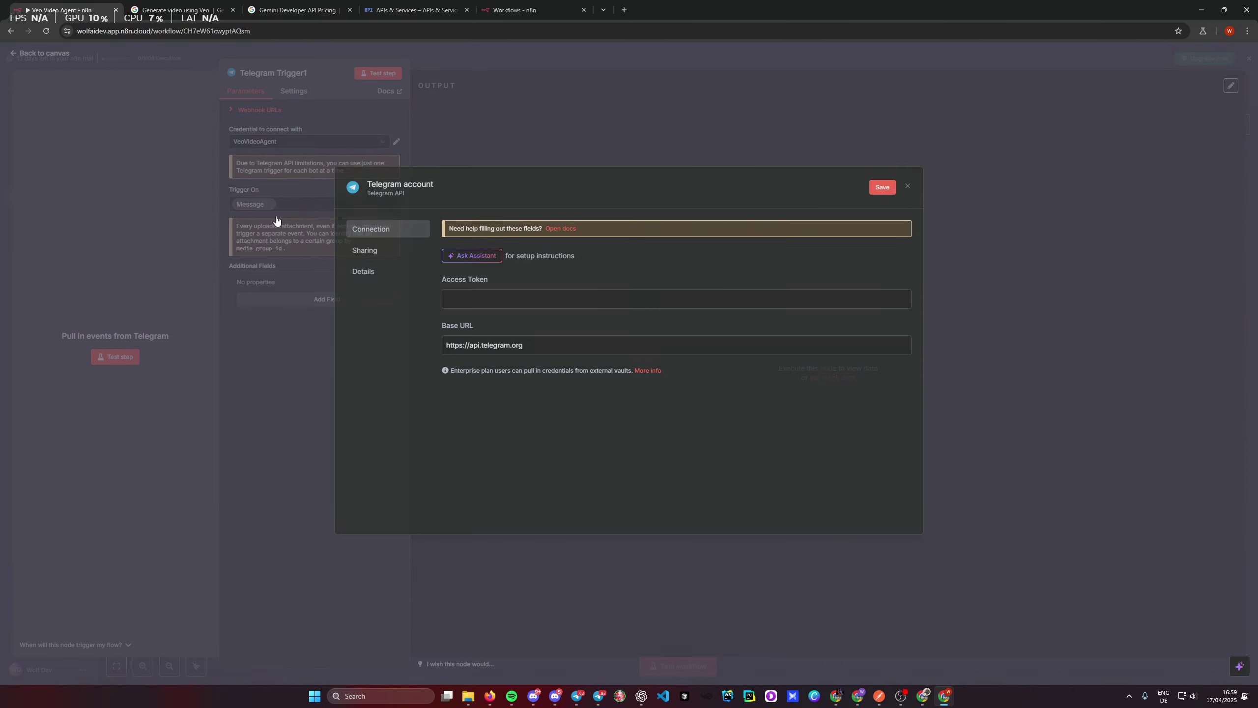
left_click(459, 299)
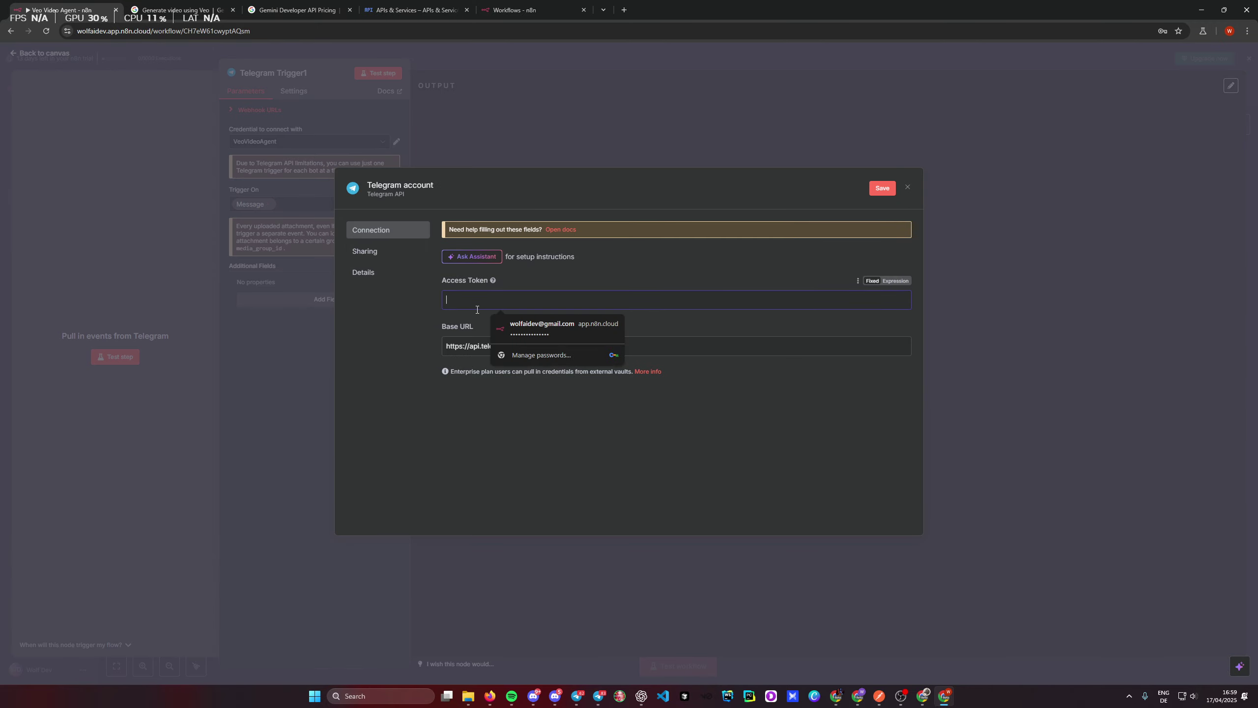
left_click(405, 341)
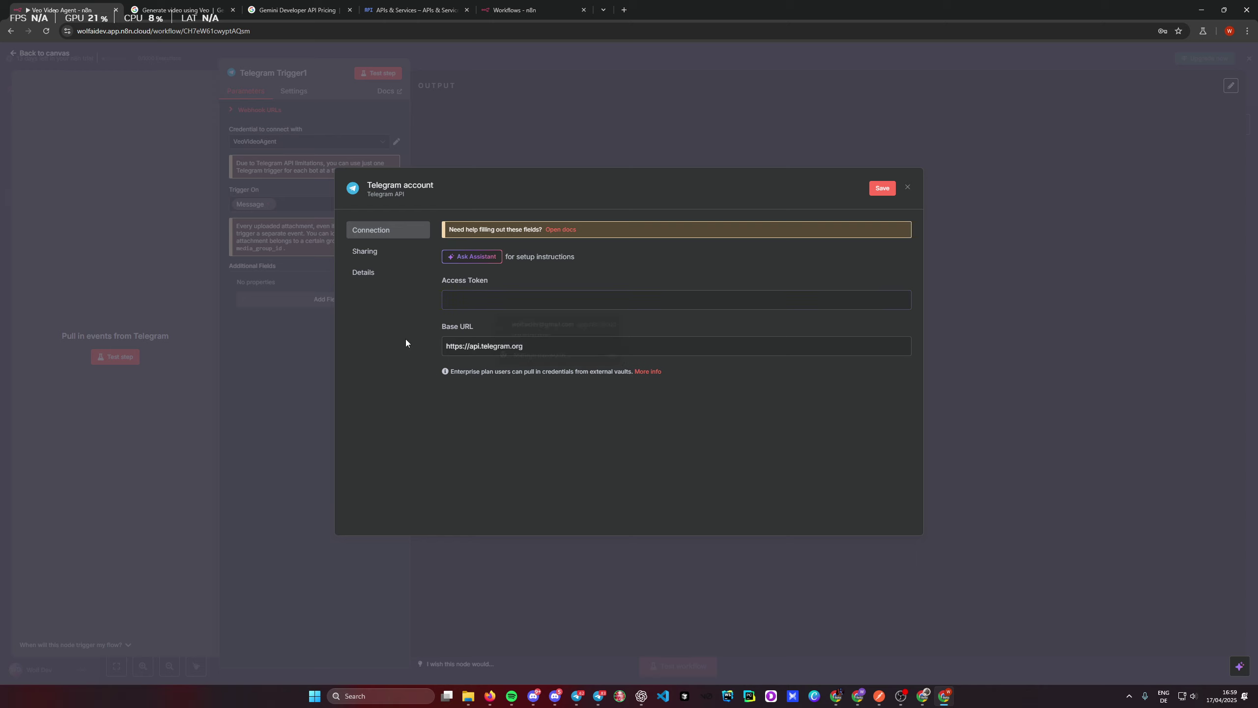
left_click(943, 167)
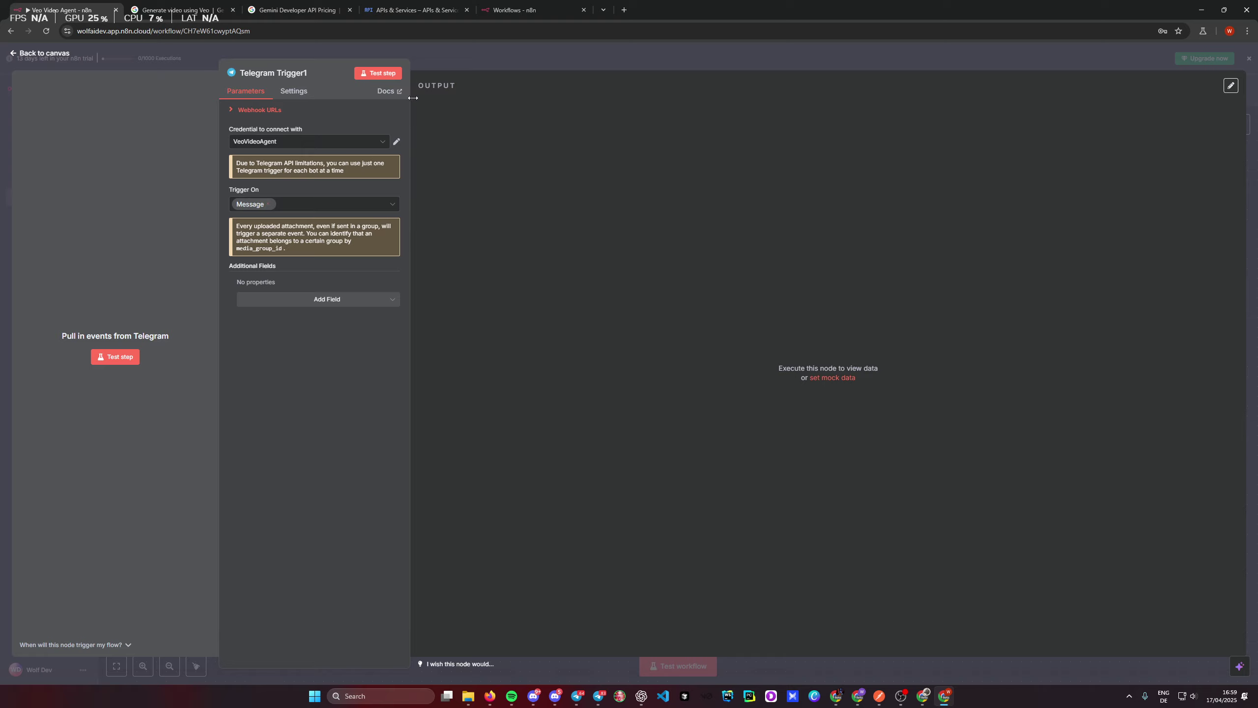
Step: Return to the canvas and delete the extra Telegram trigger node
left_click(438, 54)
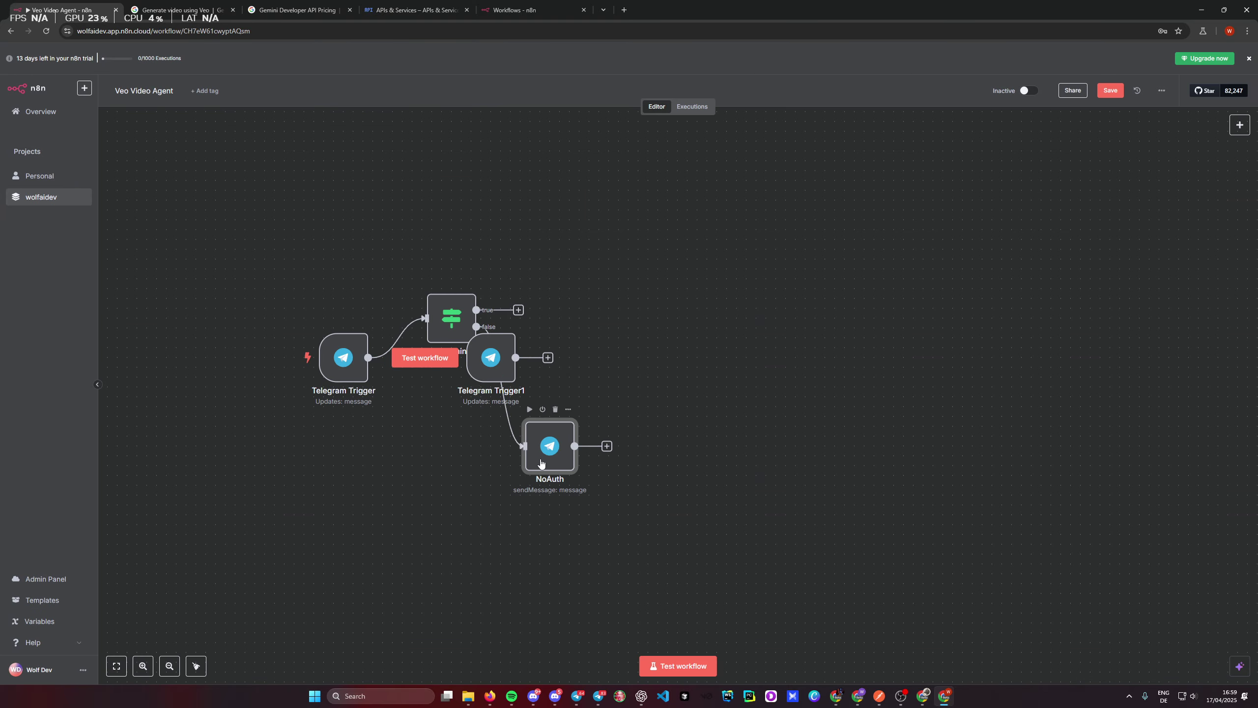
left_click(505, 377)
key("Delete")
Step: Set the Telegram Trigger node's credential to VeoVideoAgent
left_click_drag(479, 480, 385, 454)
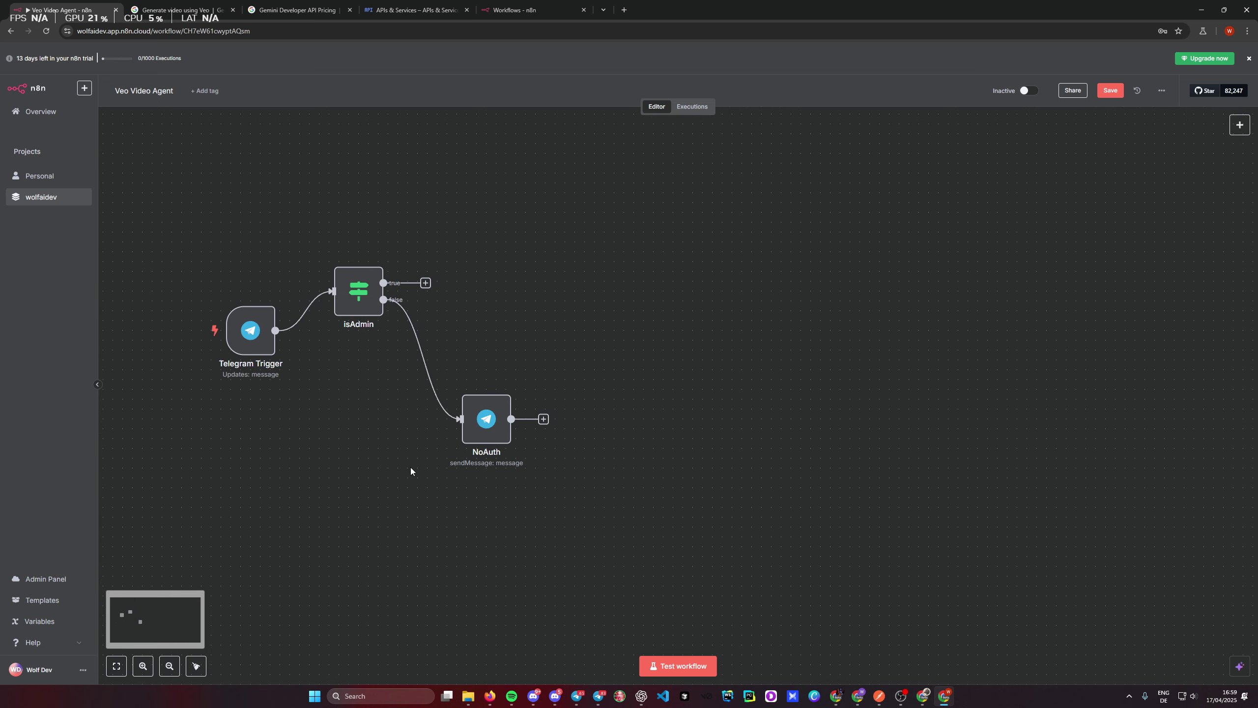
double_click(257, 342)
left_click(291, 145)
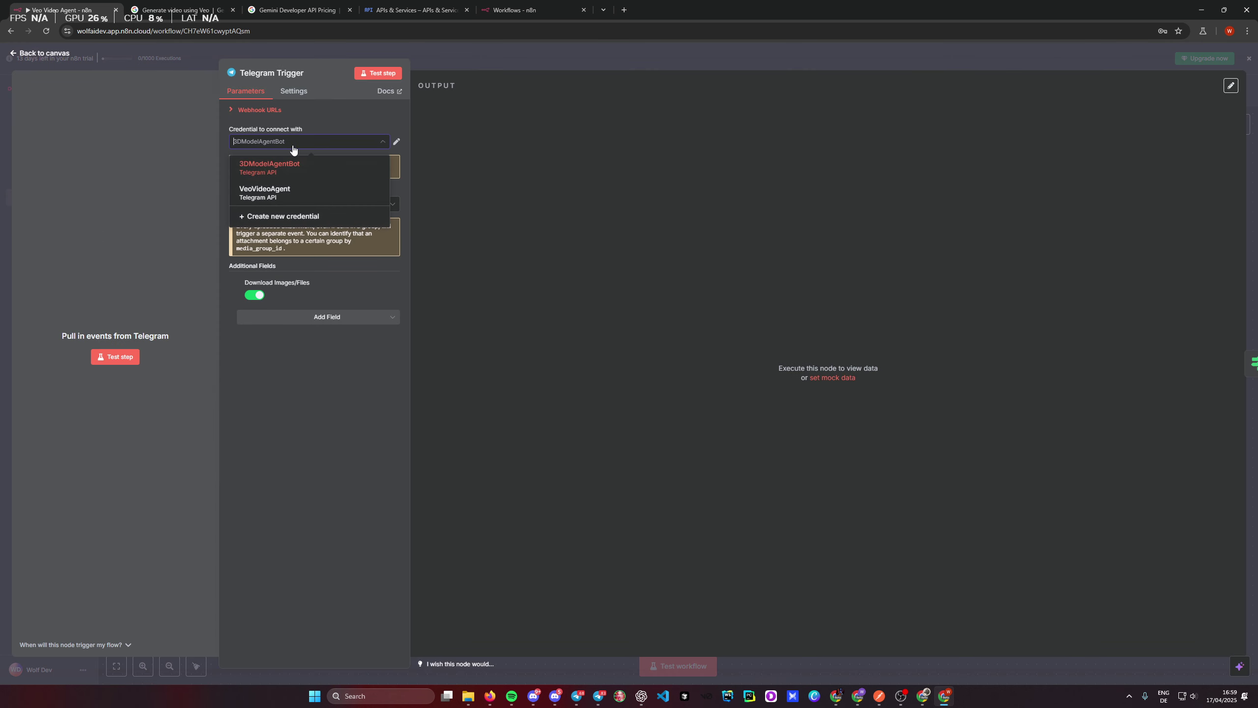
left_click(264, 192)
key("Escape")
Step: Set the NoAuth node's credential to VeoVideoAgent
double_click(492, 425)
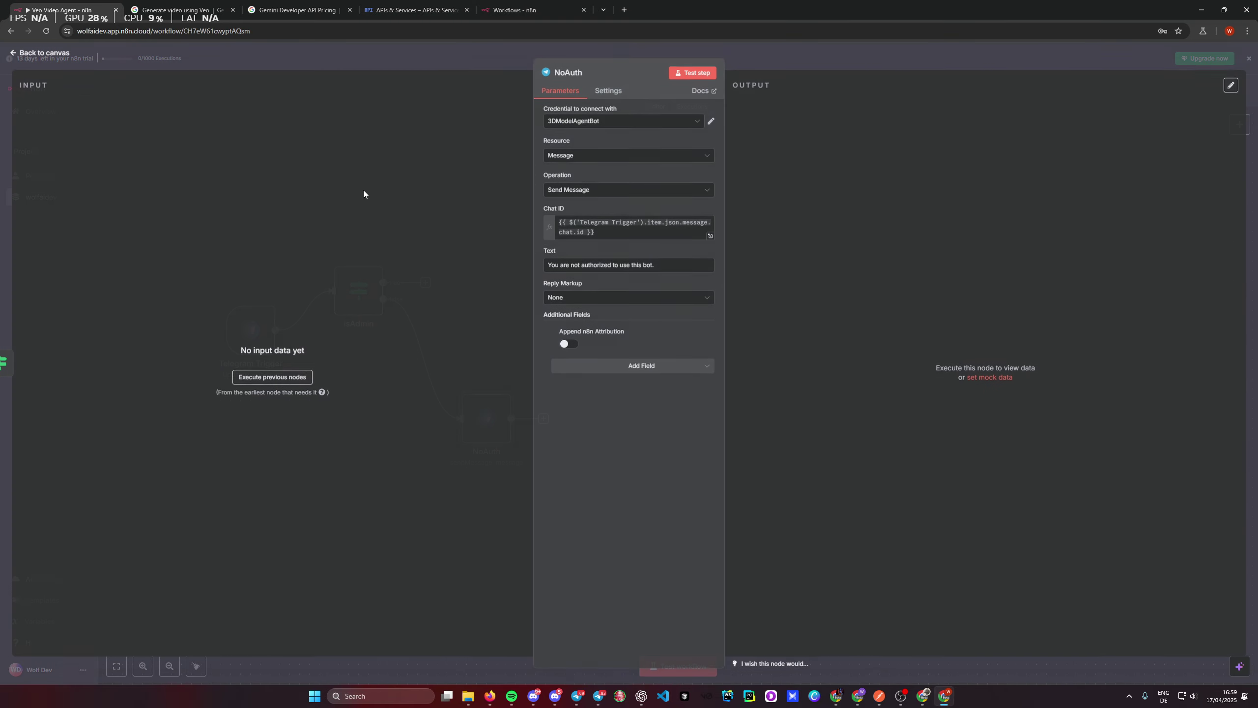
left_click(589, 124)
left_click(589, 173)
key("Escape")
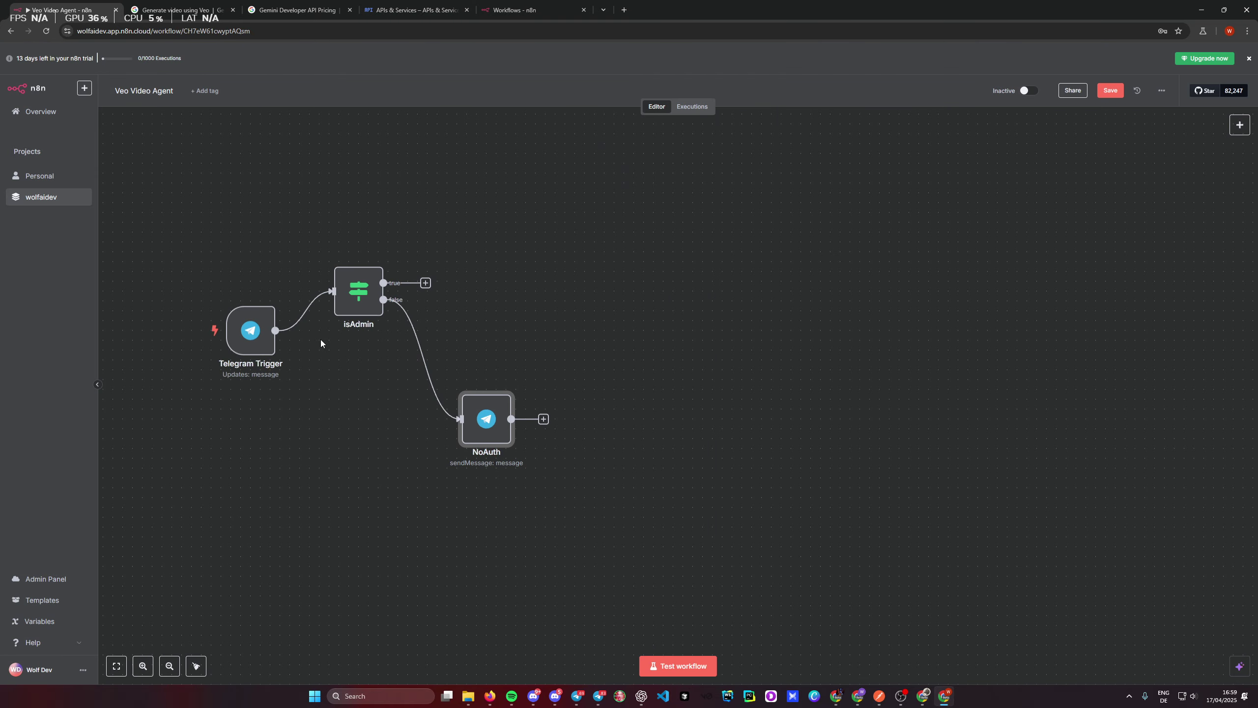
Step: Examine the isAdmin node's condition comparing the message sender's ID with the admin's Telegram user ID
double_click(353, 296)
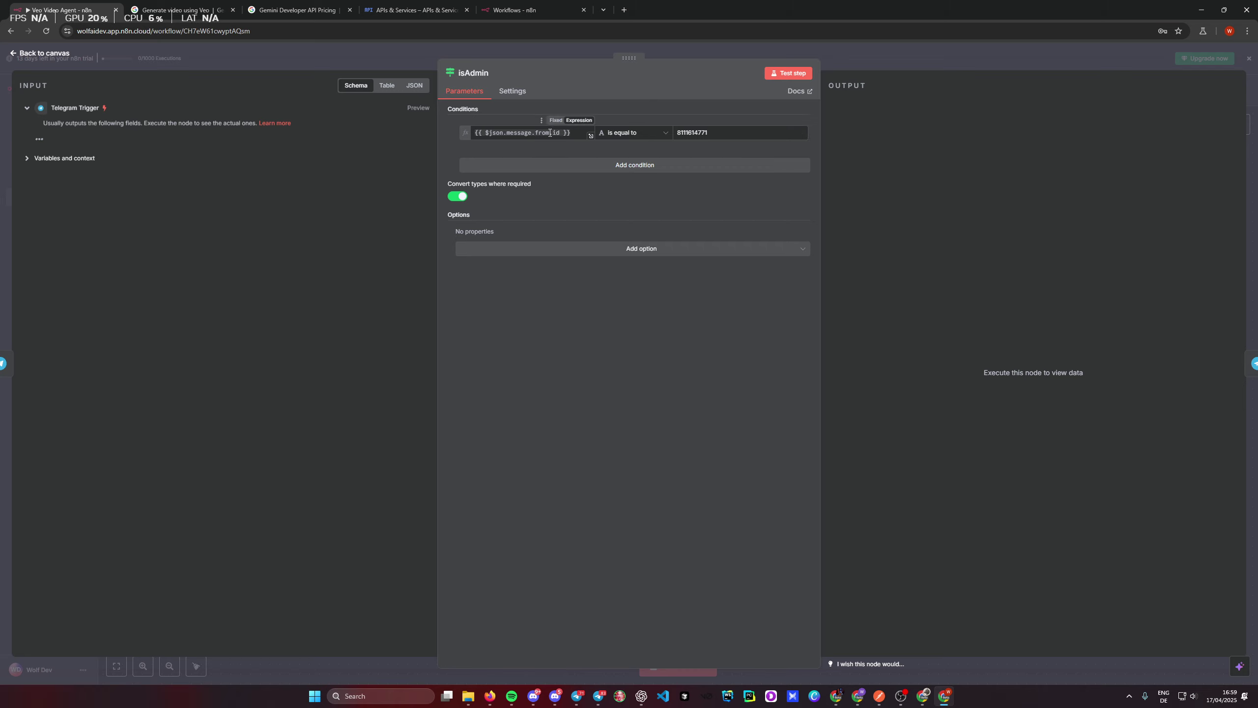
double_click(692, 132)
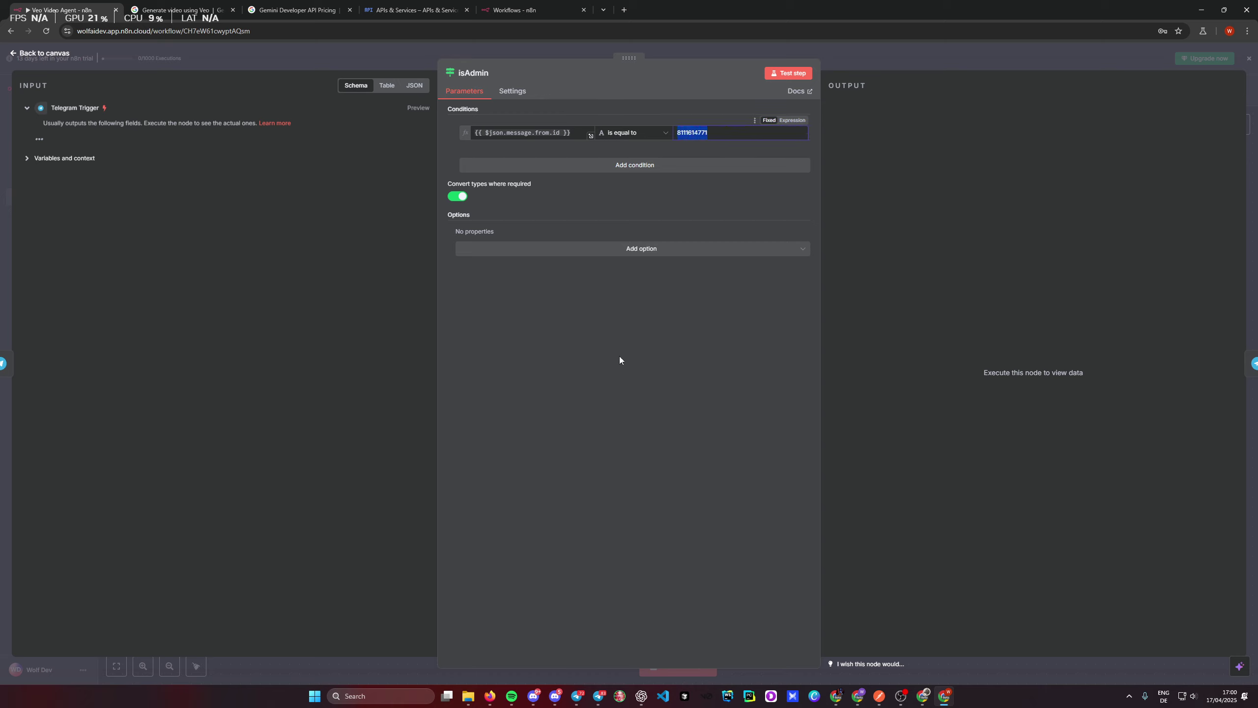
left_click(620, 380)
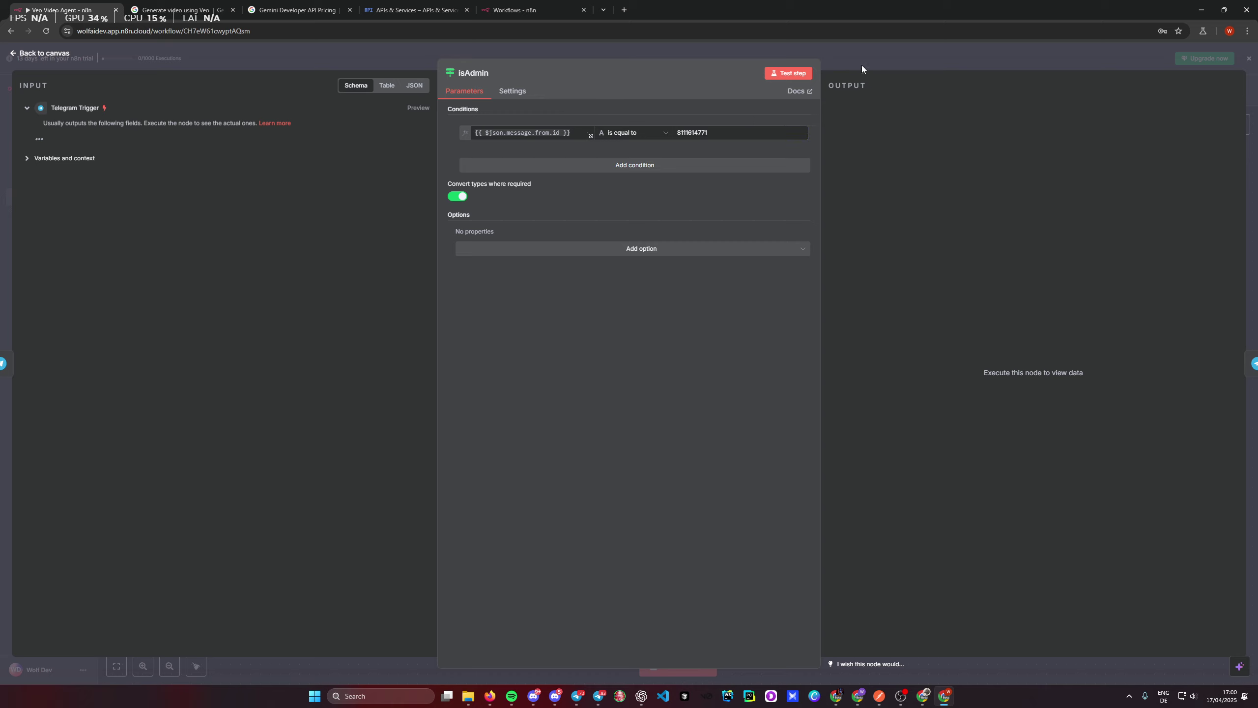
left_click(865, 52)
Step: Move the NoAuth node closer to the isAdmin node on the canvas
left_click_drag(475, 431, 426, 393)
scroll(576, 452, "left", 3)
scroll(576, 453, "up", 1)
left_click_drag(292, 344, 611, 550)
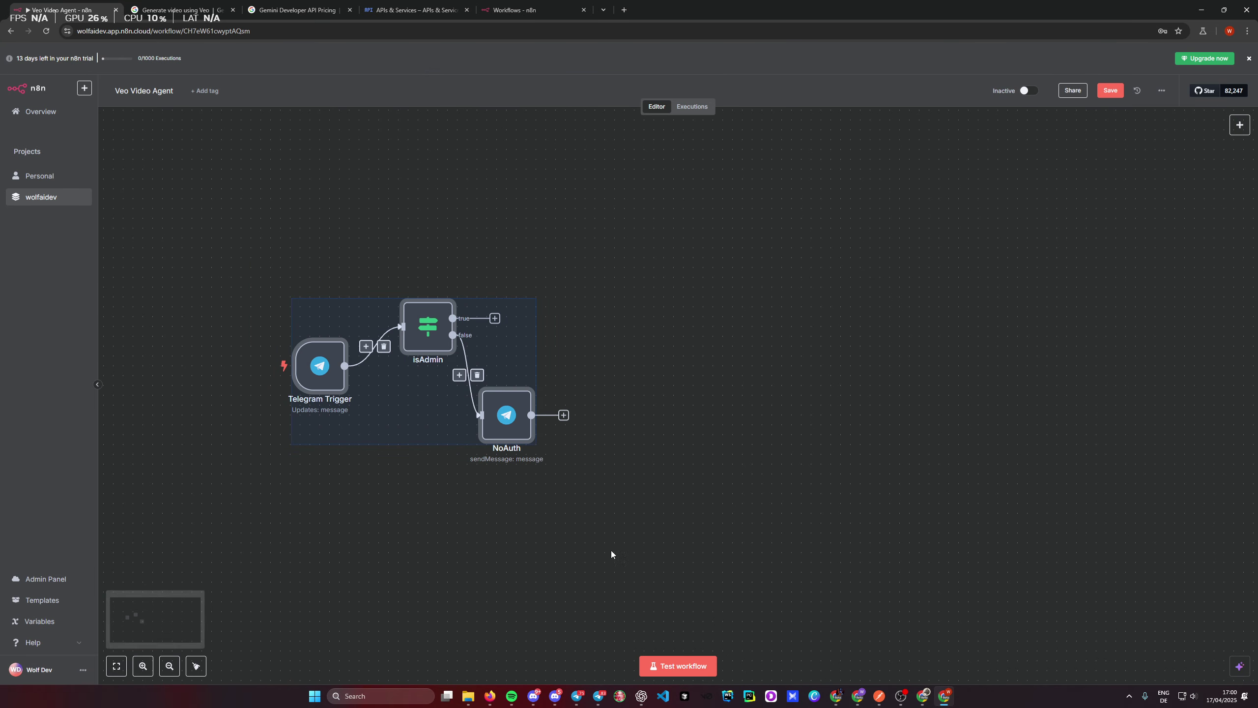
left_click(611, 547)
left_click_drag(497, 320, 654, 289)
left_click(655, 289)
scroll(545, 464, "down", 1)
left_click_drag(218, 278, 633, 531)
left_click(624, 545)
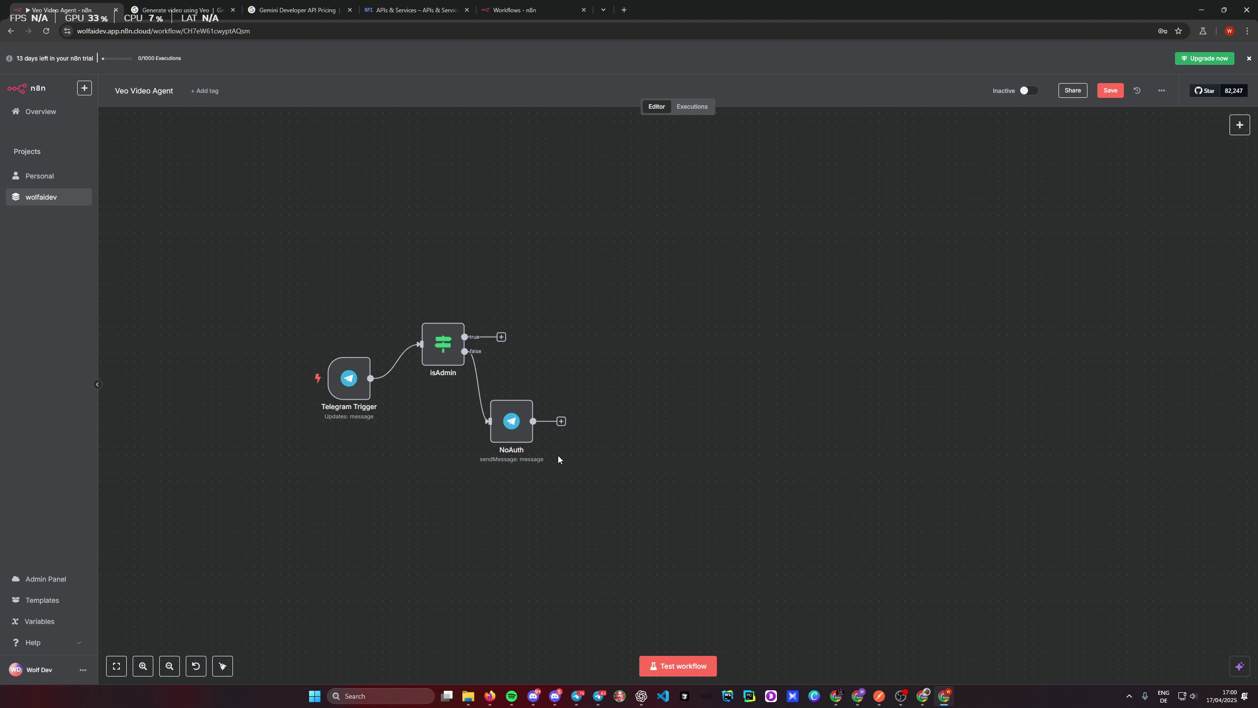
Step: Move all three nodes together towards the upper-left area of the workflow canvas
left_click_drag(568, 465, 307, 312)
left_click_drag(345, 379, 251, 251)
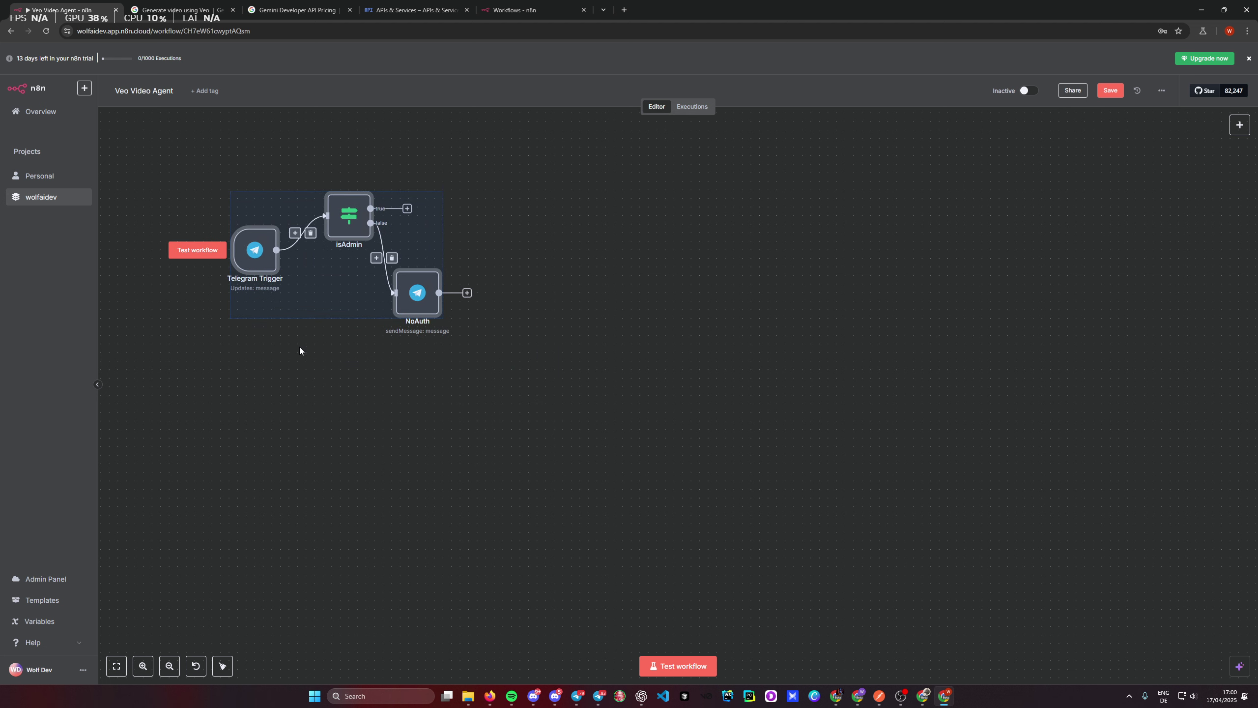
left_click(355, 428)
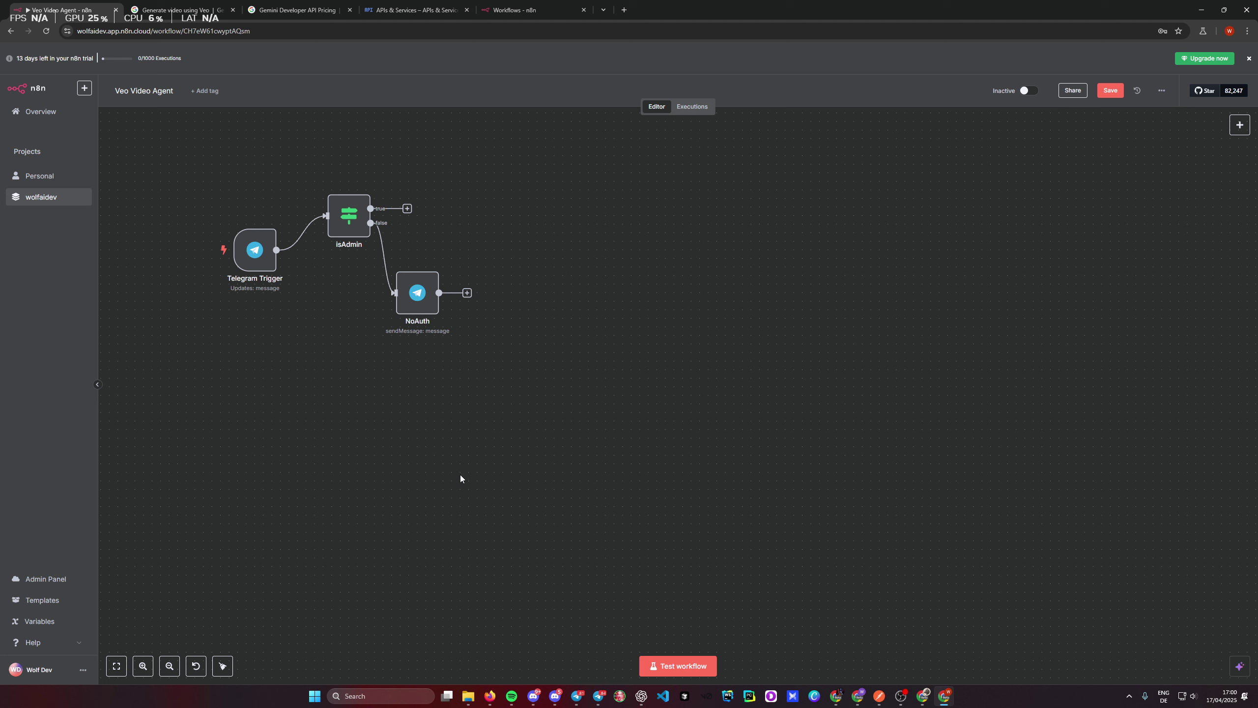
Step: Review the settings of the Telegram Trigger, isAdmin and NoAuth nodes one after another
double_click(270, 267)
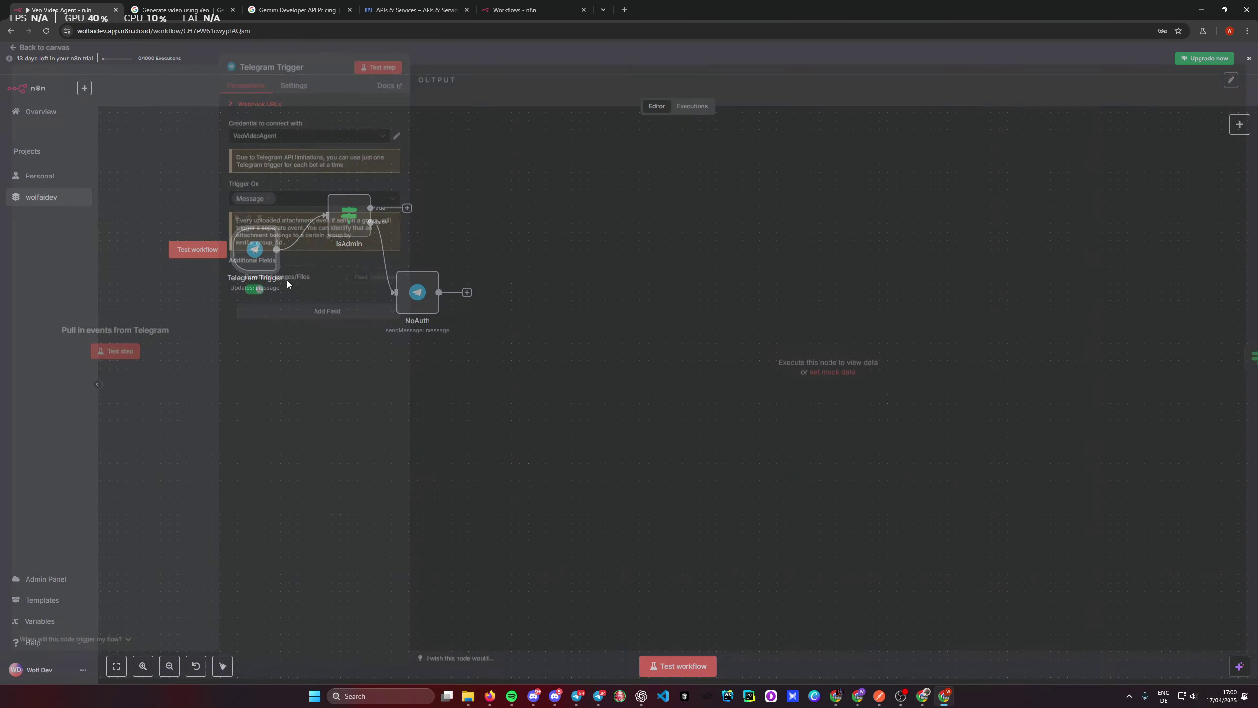
left_click(462, 70)
double_click(348, 211)
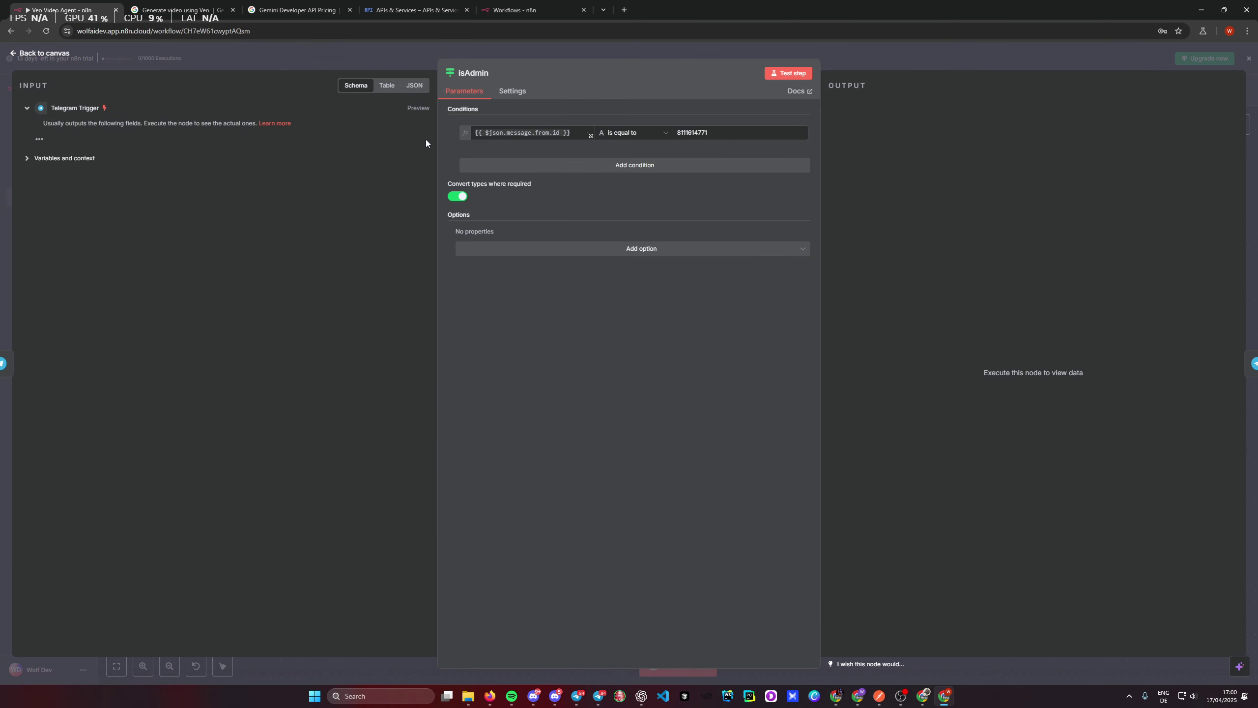
key("Escape")
double_click(420, 296)
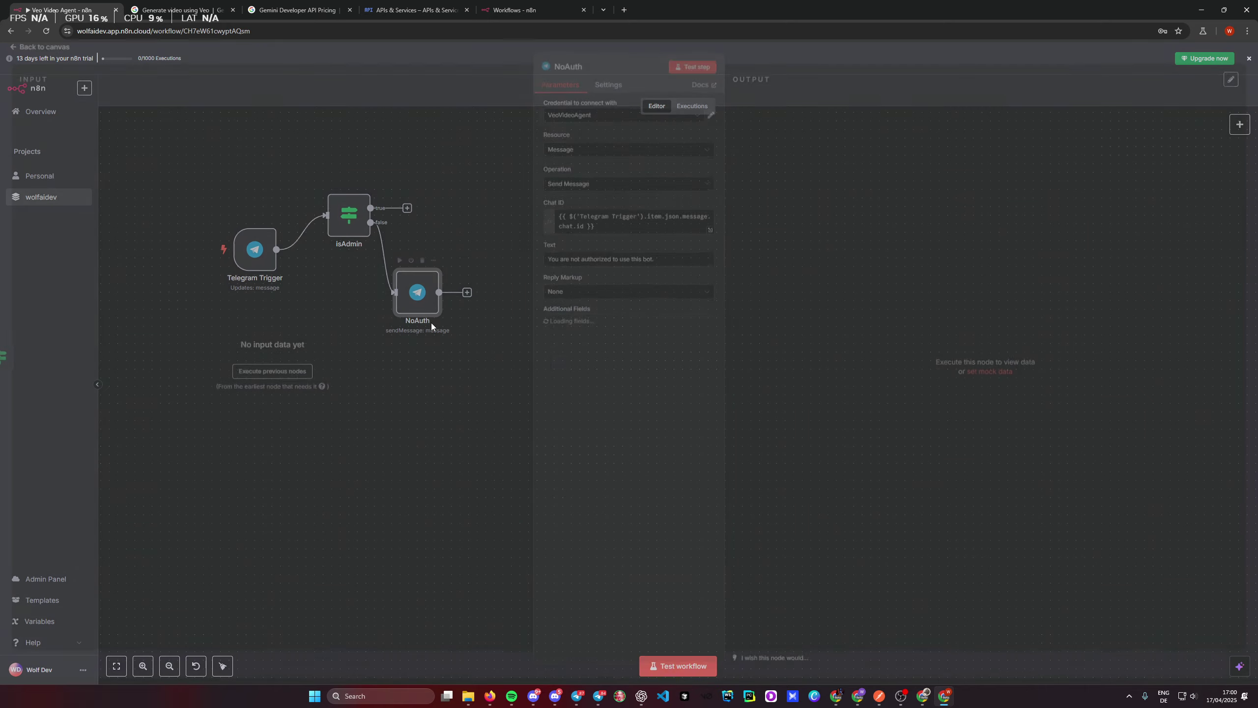
Step: Leave the NoAuth node's settings and recheck the isAdmin node's condition
left_click(822, 57)
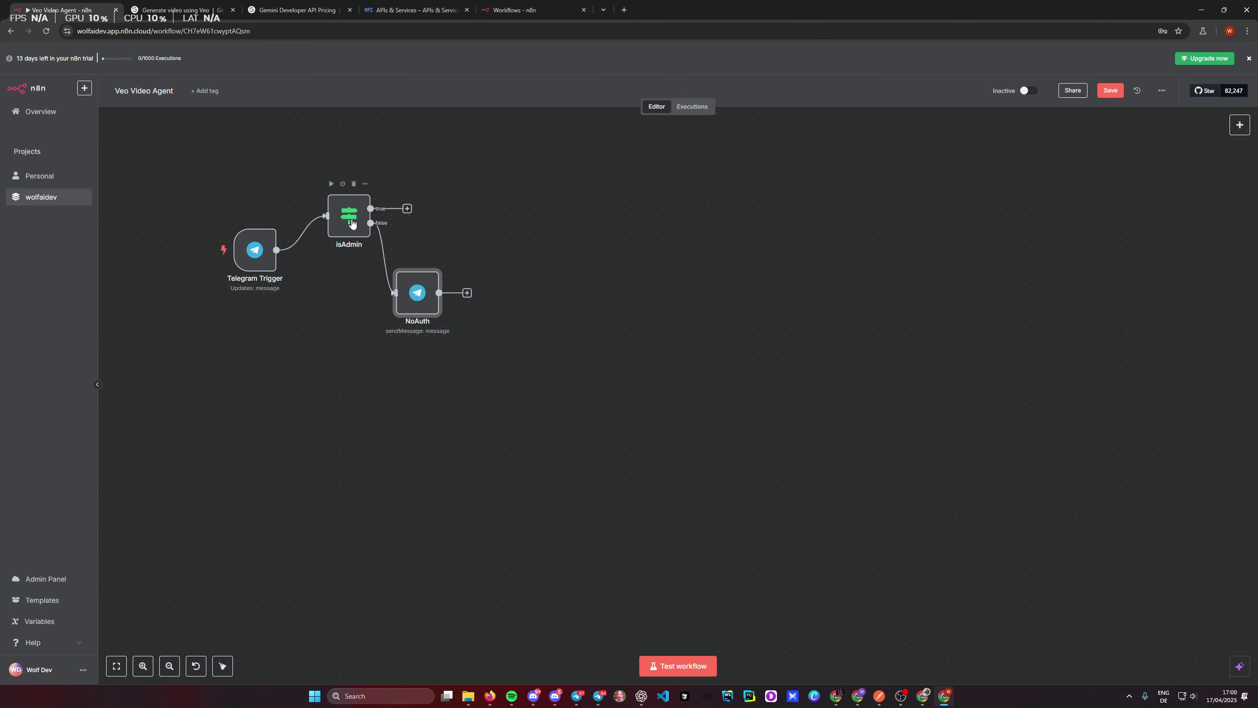
double_click(350, 217)
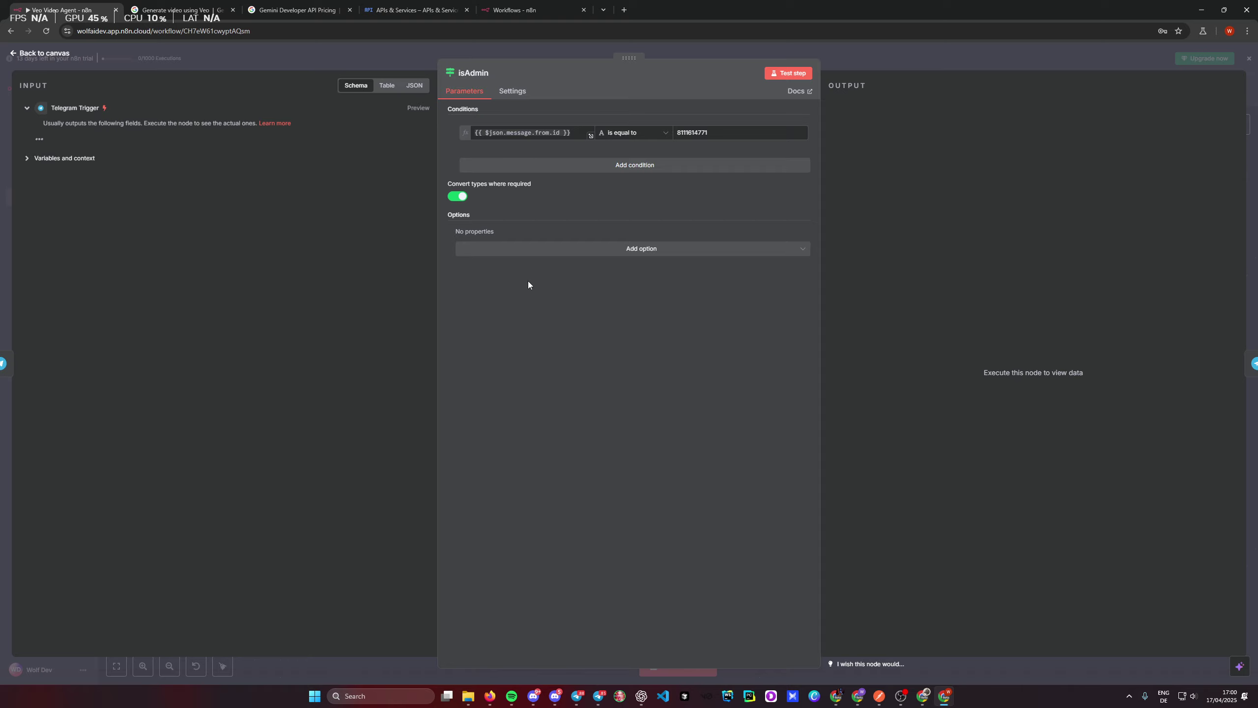
left_click(926, 51)
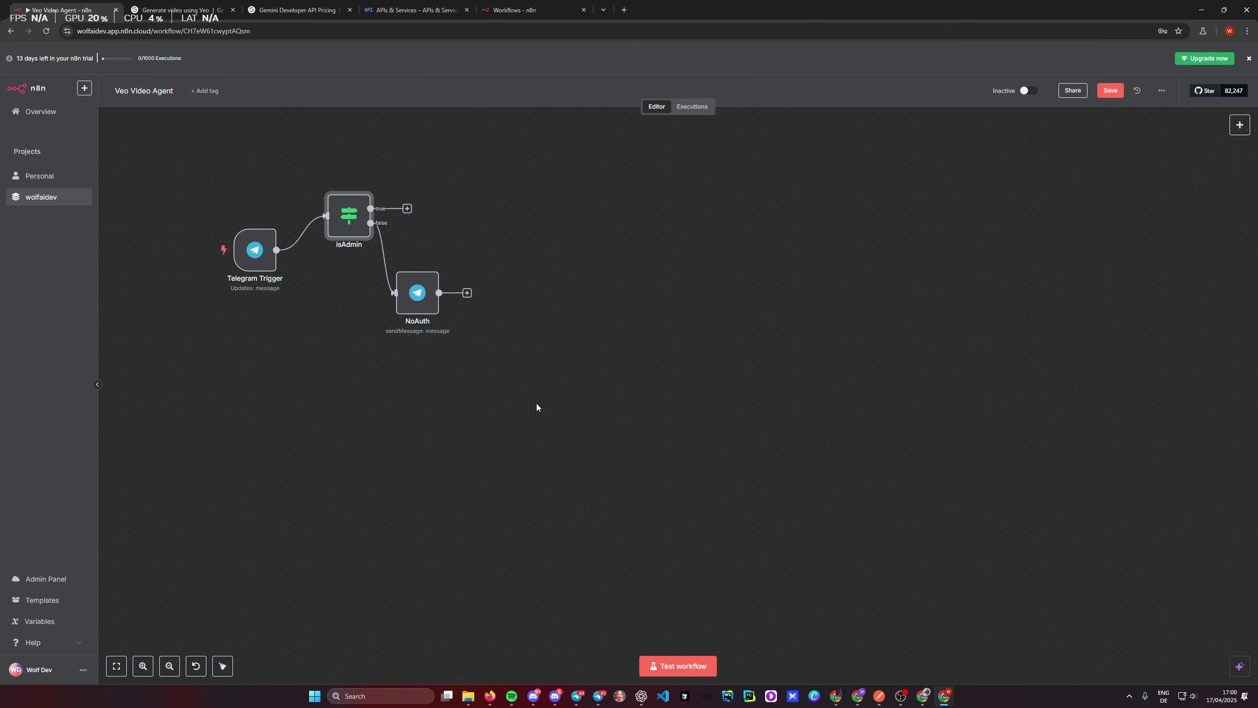
Step: Delete the NoAuth and isAdmin nodes, keeping only the Telegram Trigger in the workflow
left_click_drag(537, 403, 190, 165)
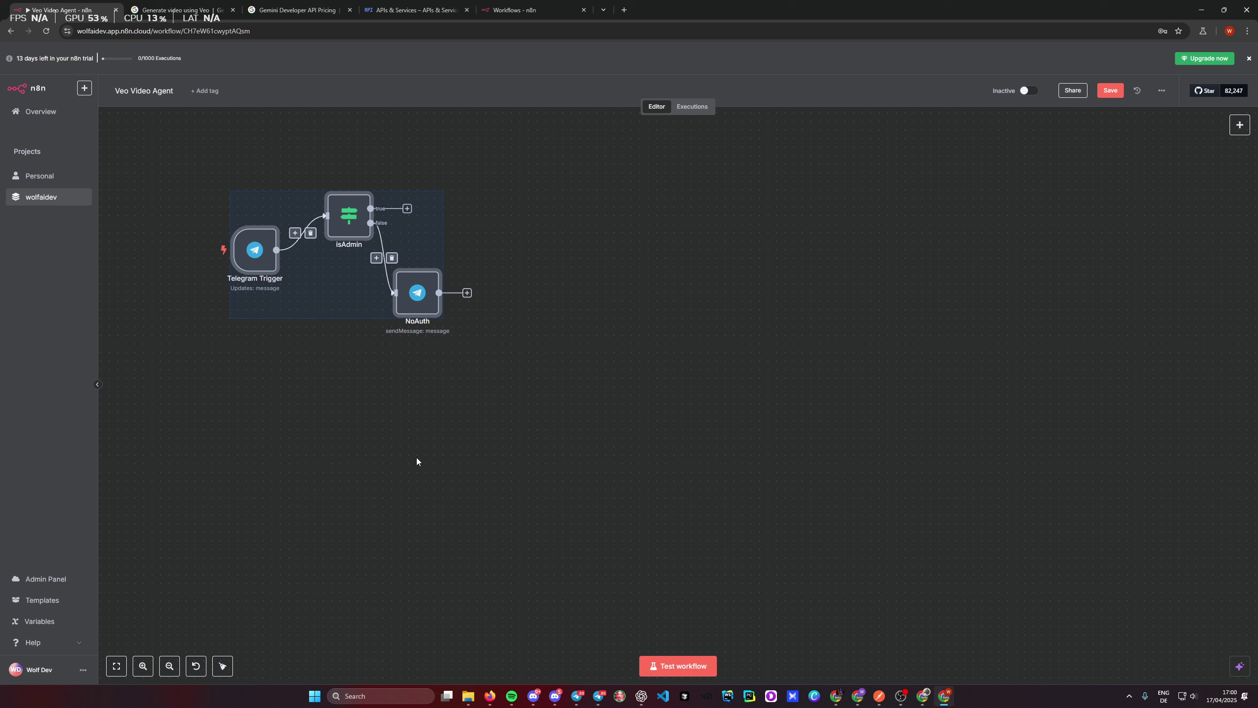
left_click(415, 421)
key("Delete")
left_click(370, 224)
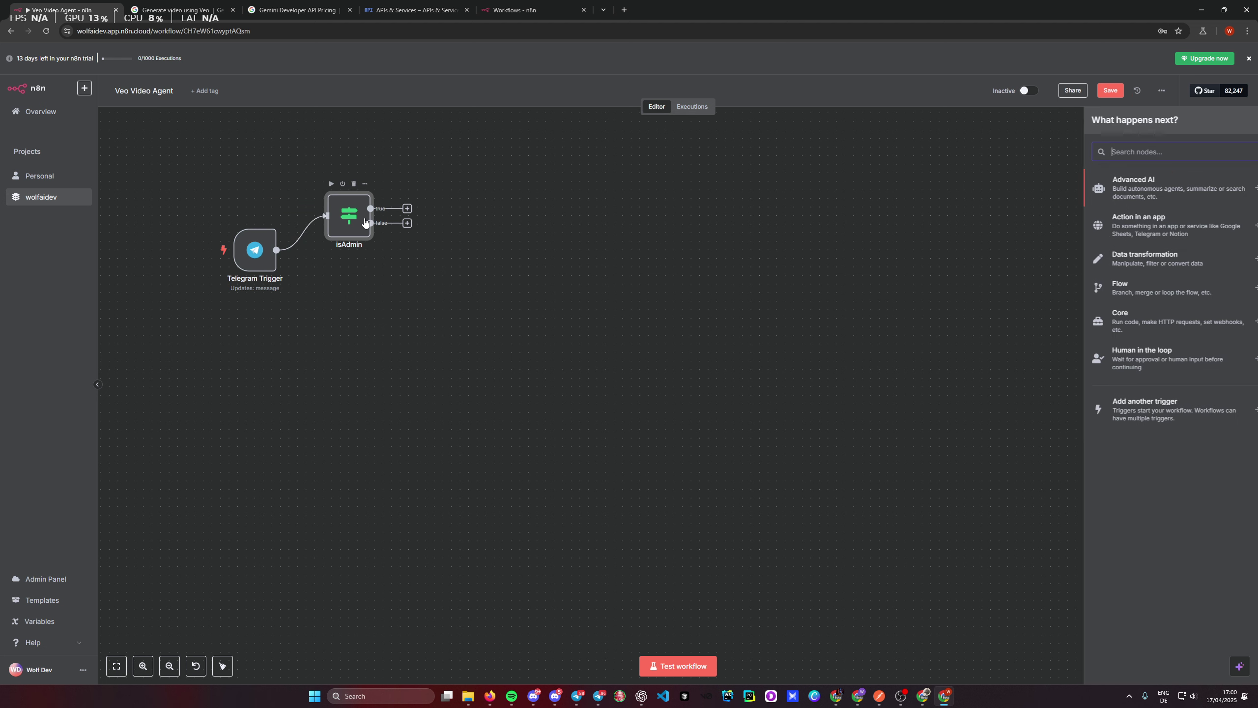
left_click(385, 338)
left_click(355, 224)
key("Delete")
Step: Run a test of the workflow with the bot's /start message and inspect the Telegram Trigger's output data
left_click_drag(419, 287, 407, 416)
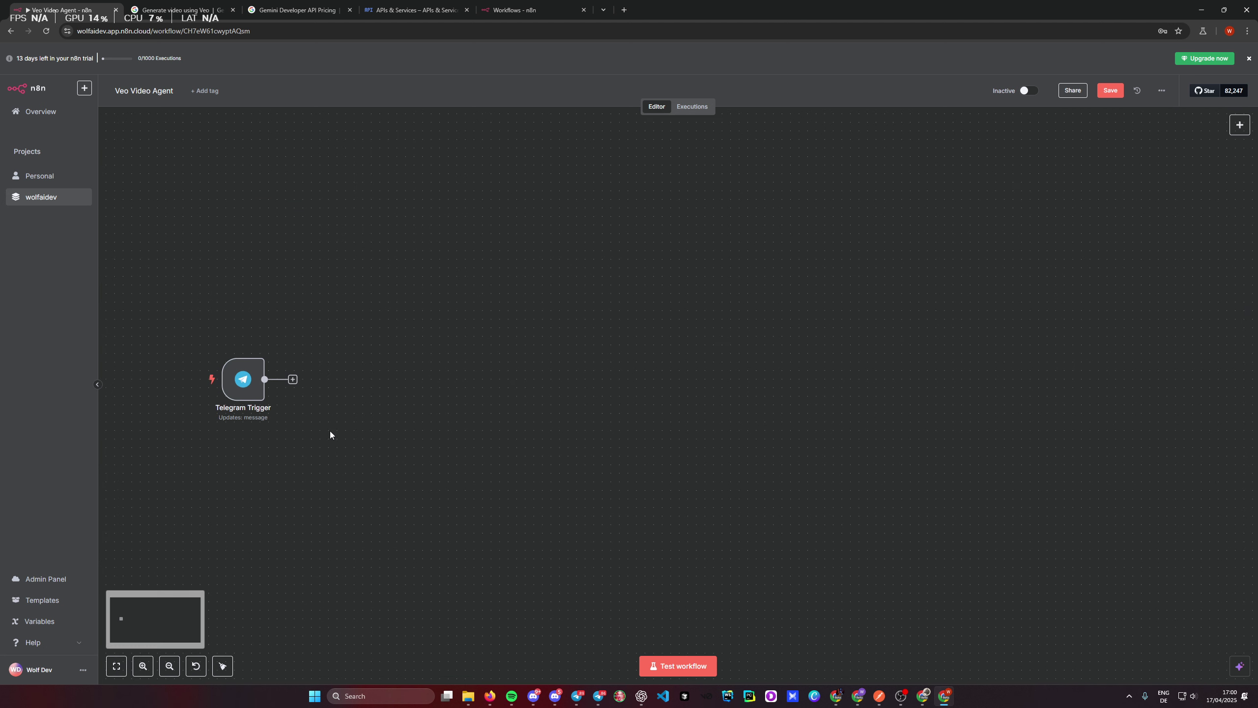
scroll(330, 430, "up", 2)
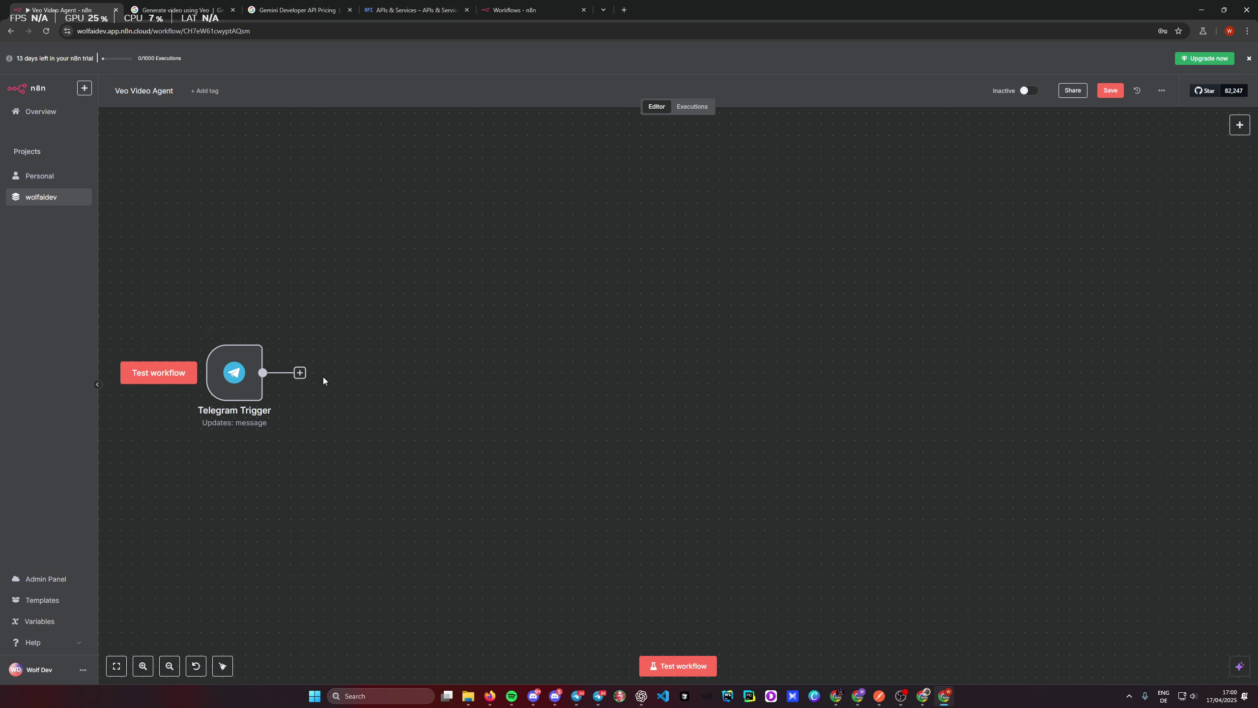
left_click(678, 665)
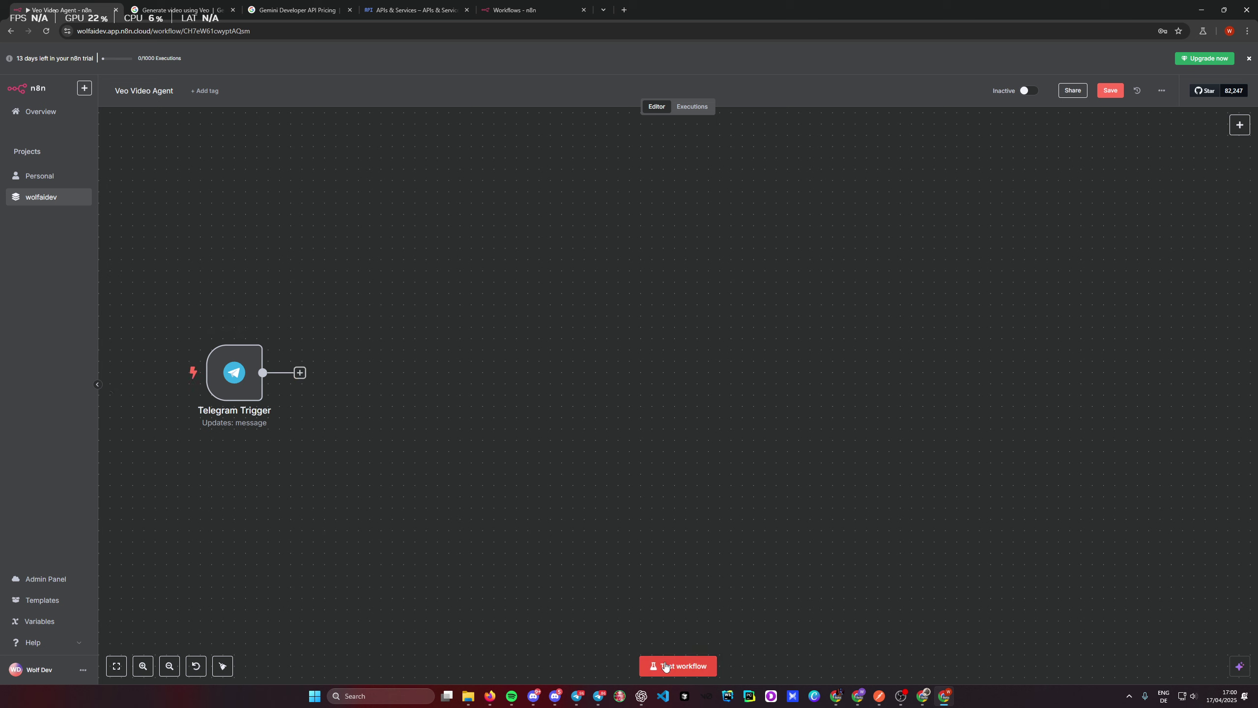
left_click(596, 696)
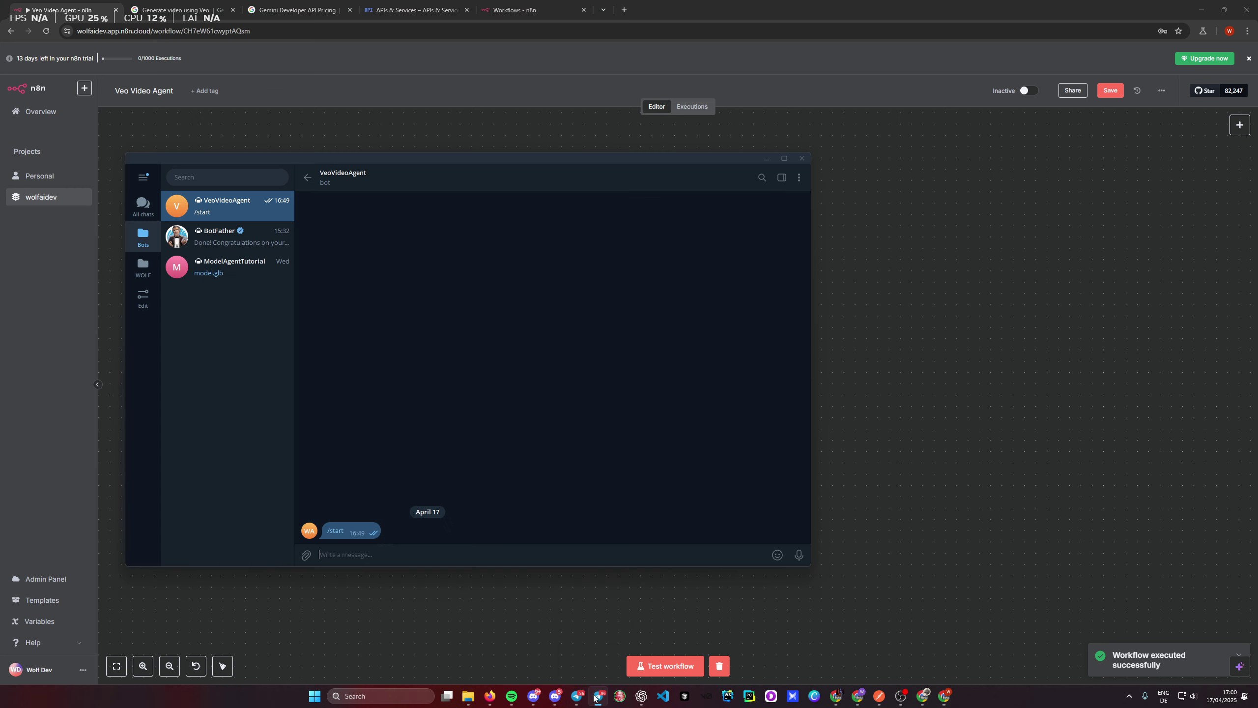
left_click(563, 583)
double_click(233, 368)
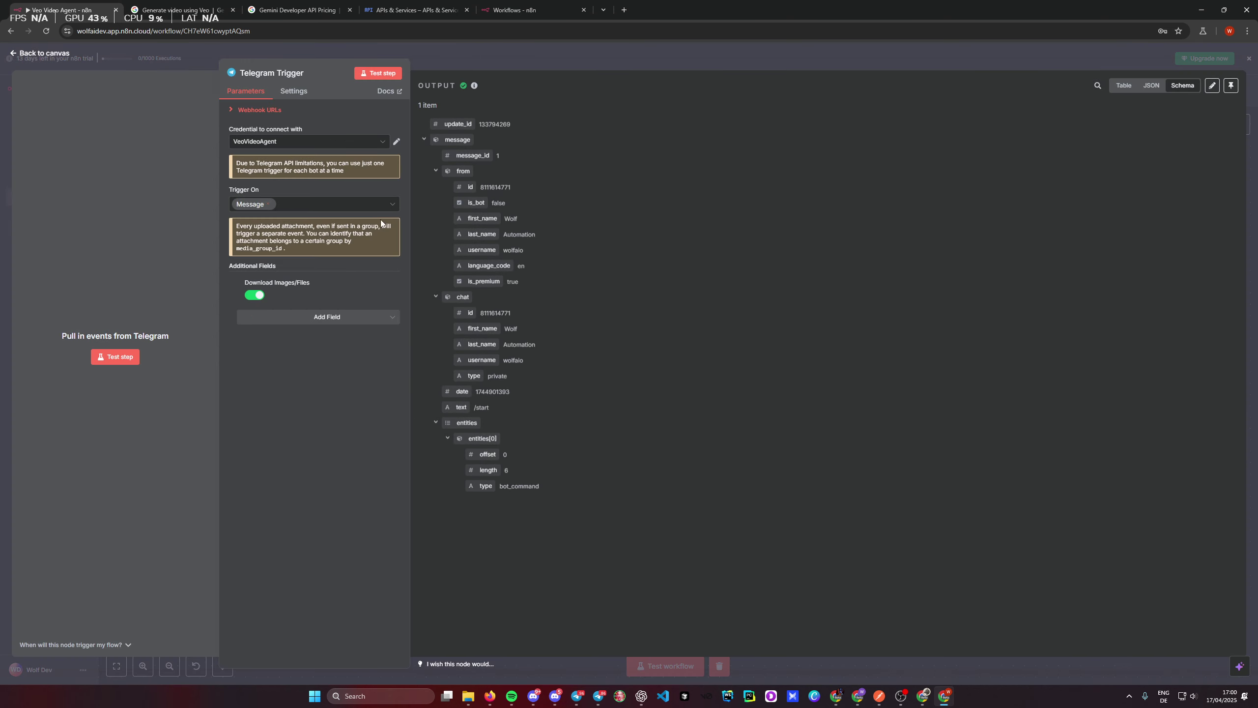
left_click(594, 51)
Step: Add an Edit Fields (Set) node after the Telegram Trigger
left_click(598, 695)
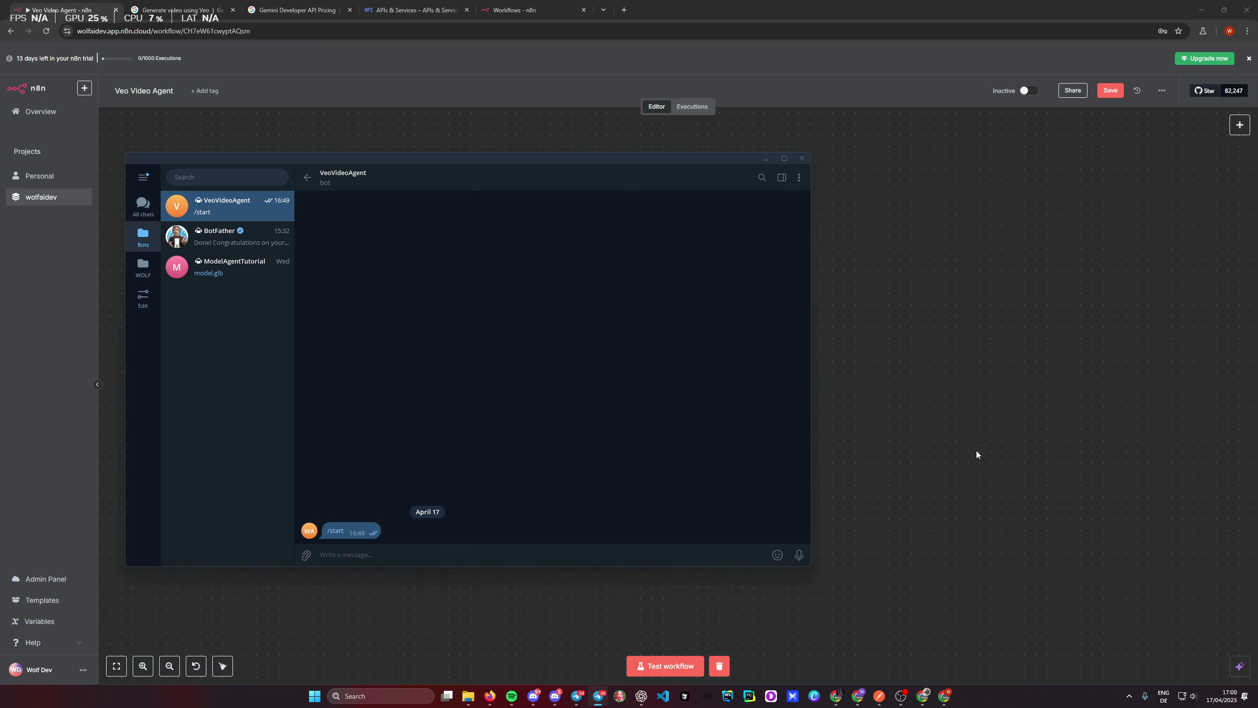
left_click(837, 486)
left_click(319, 372)
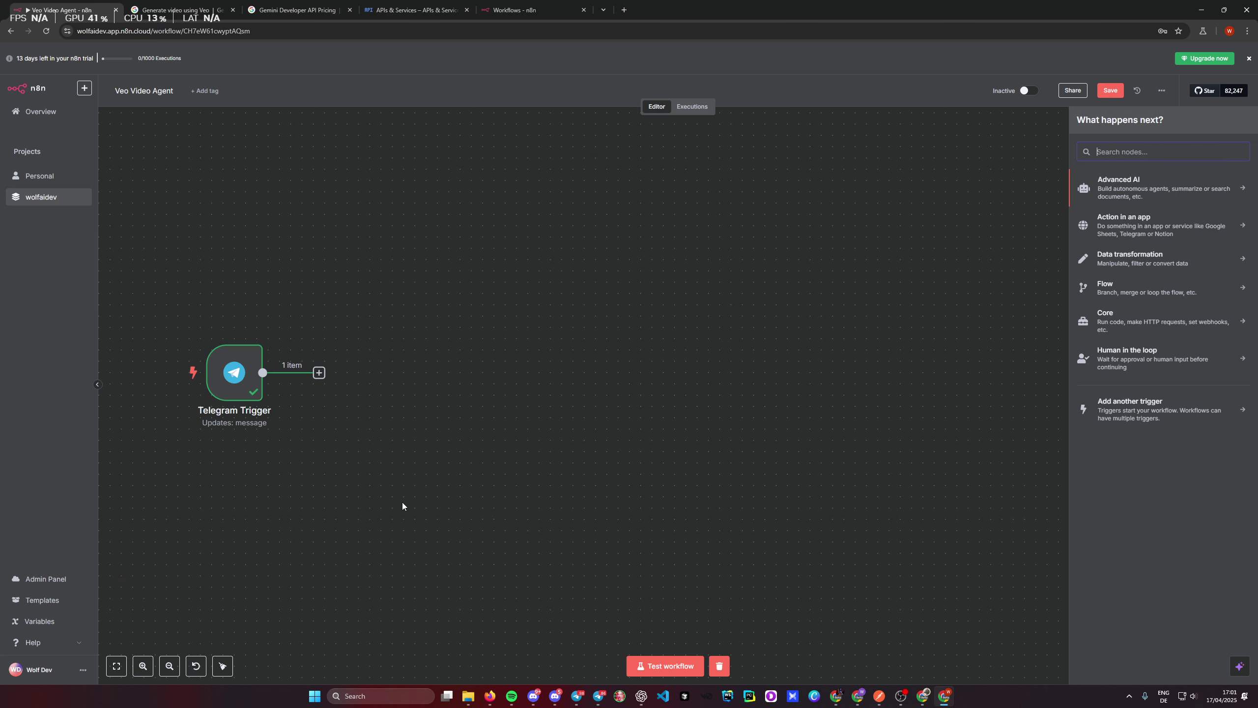
type("set")
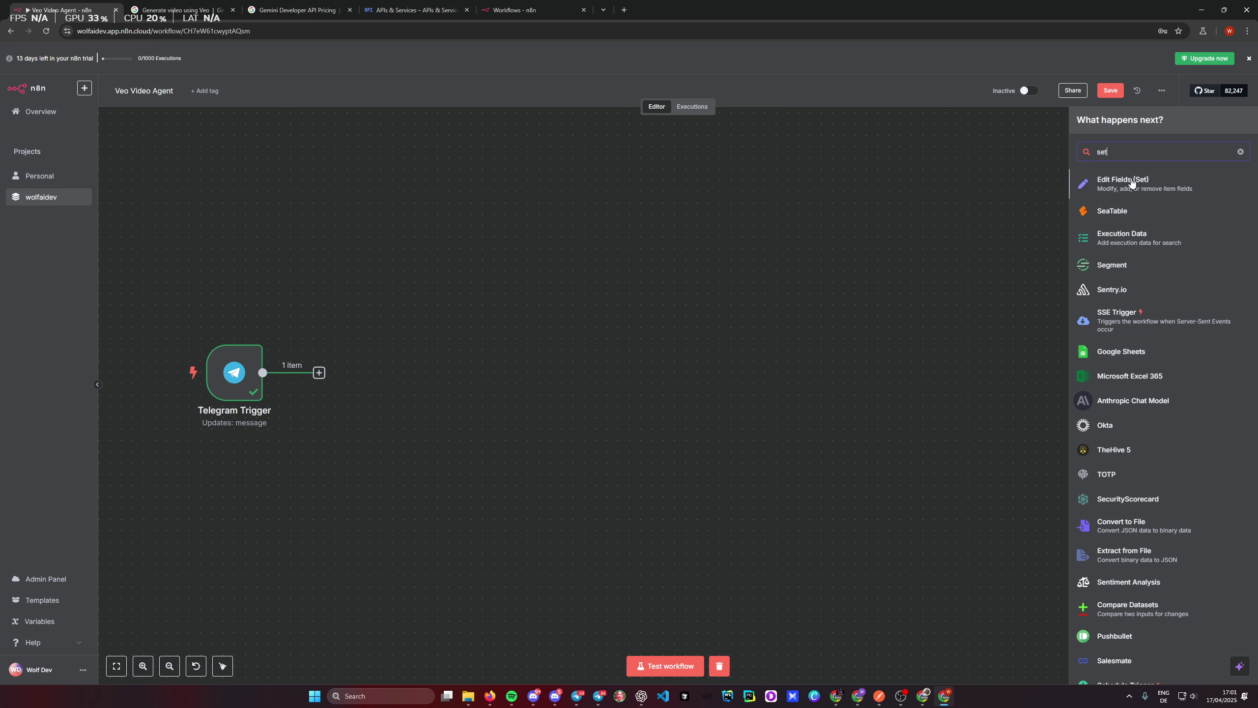
left_click(1131, 182)
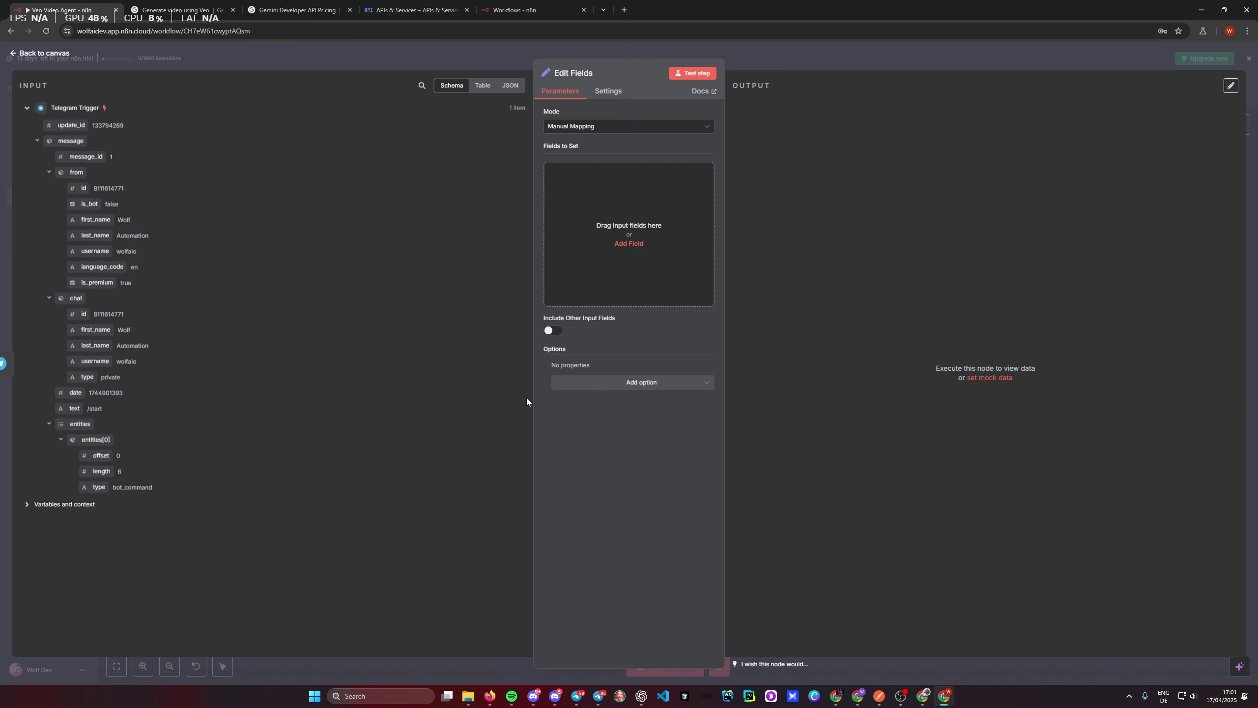
Step: In Telegram, copy the blue jello 'WOLF' prompt from the earlier bot chat into the new VeoVideoAgent chat's message draft
left_click(599, 695)
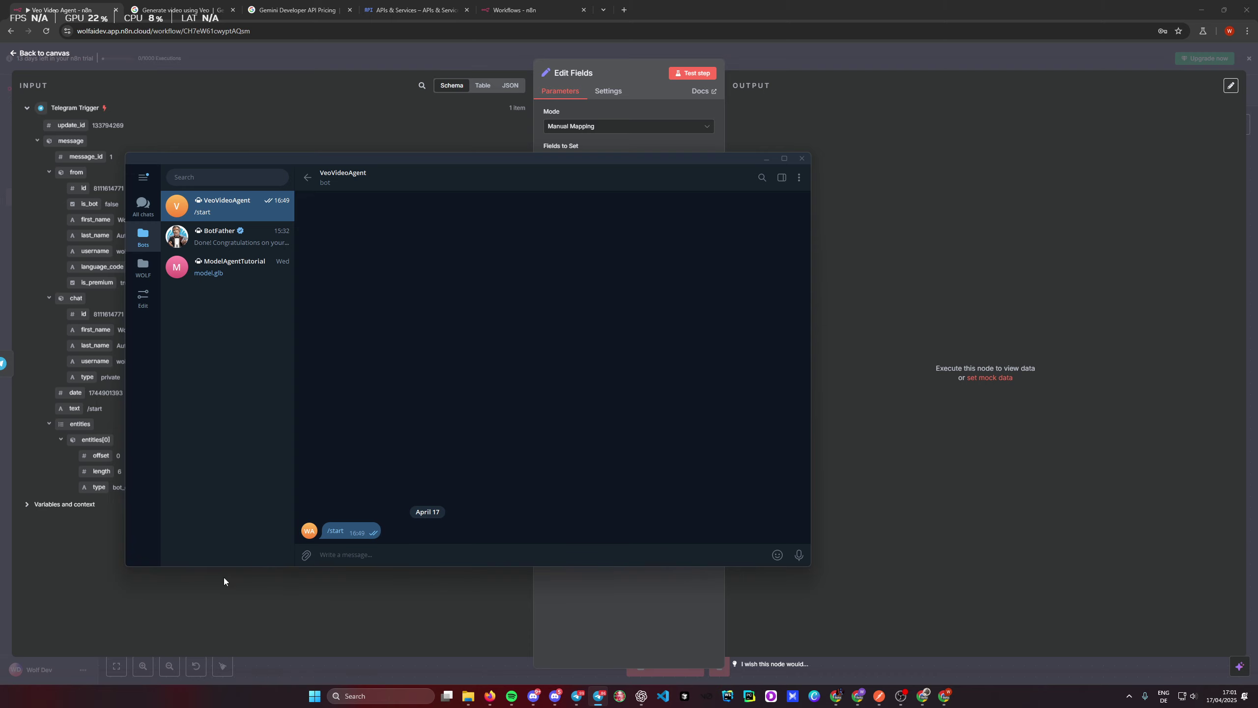
left_click(577, 695)
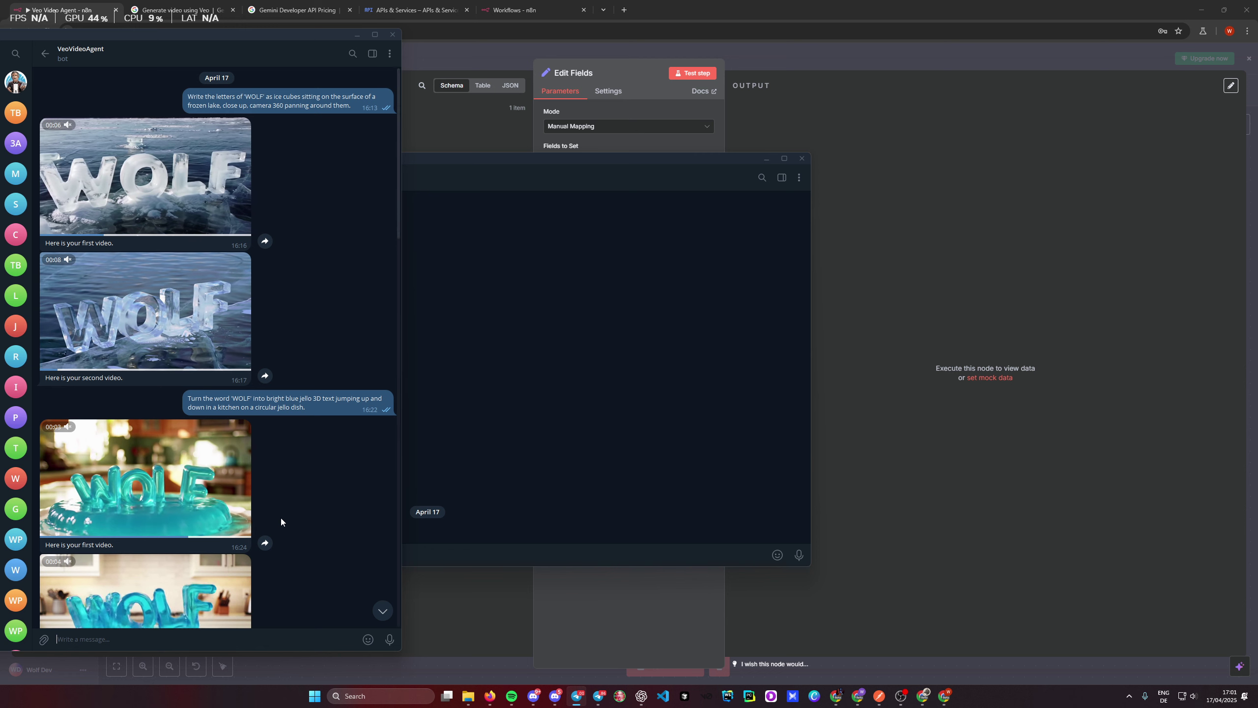
left_click_drag(308, 411, 186, 392)
key("ctrl+c")
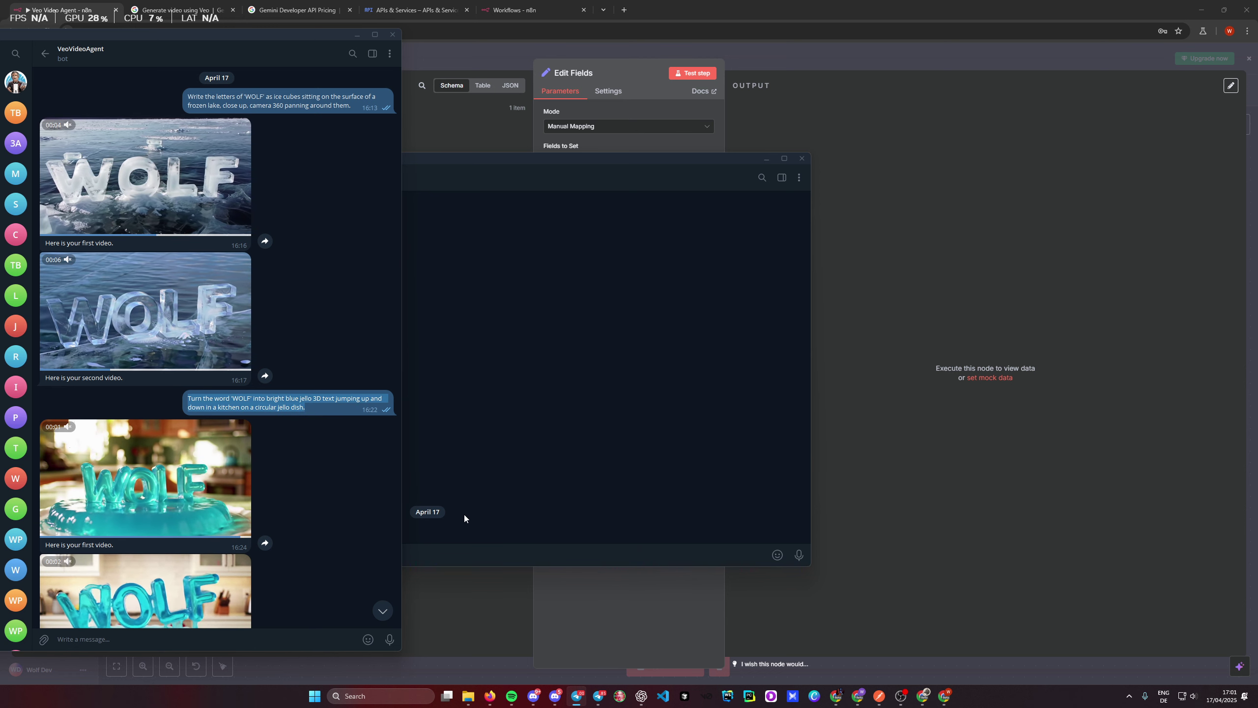
left_click(454, 554)
key("ctrl+v")
left_click(357, 34)
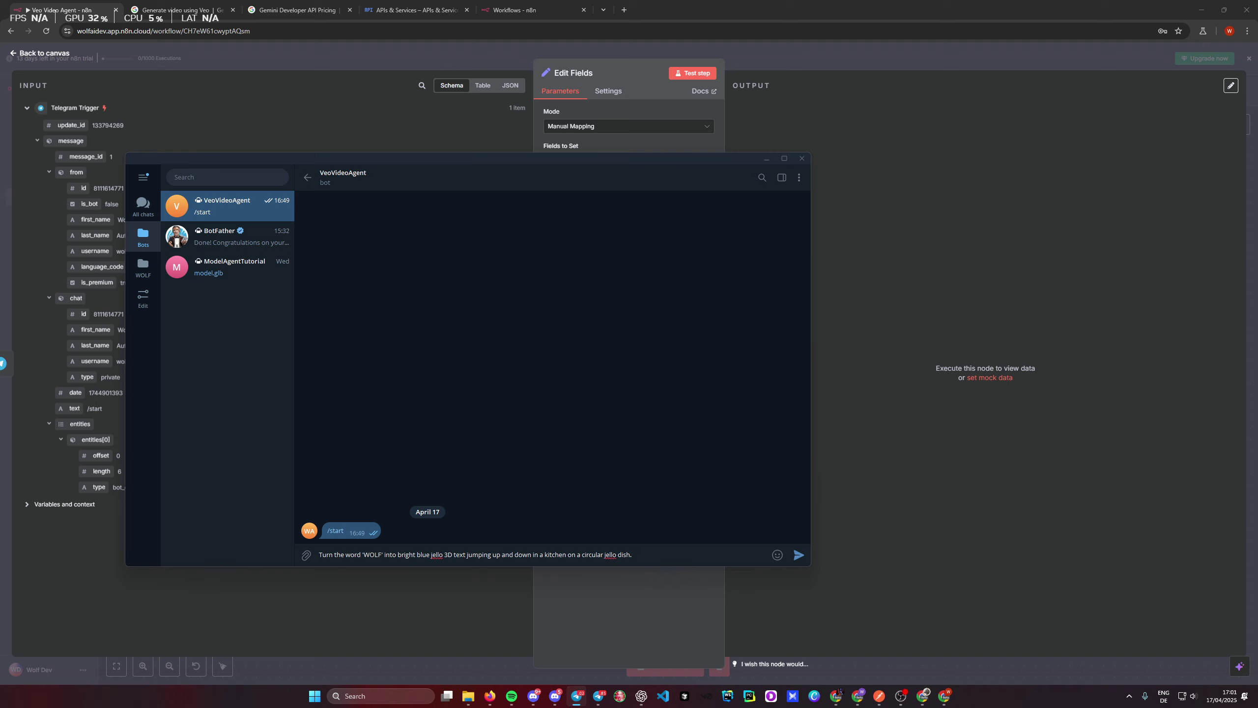
Step: Replace the single quotes around WOLF in the drafted prompt with double quotes
left_click(381, 553)
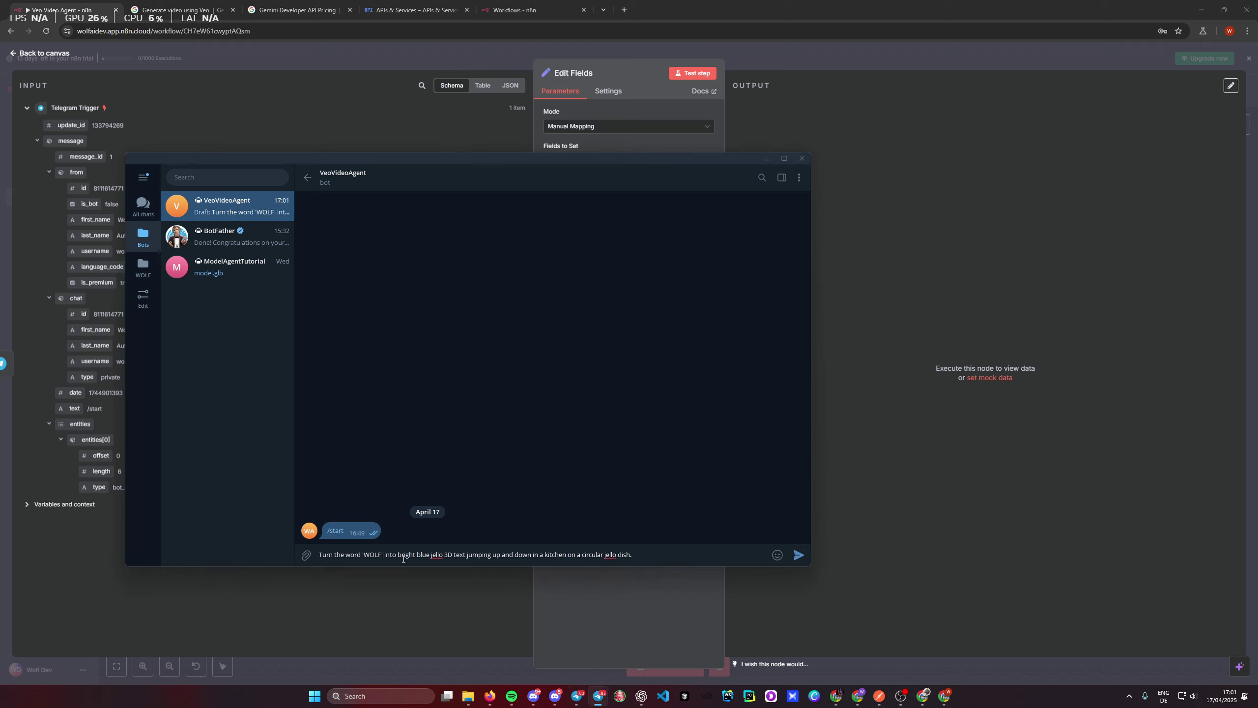
key("BackSpace")
type("\"")
key("Left")
key("Left")
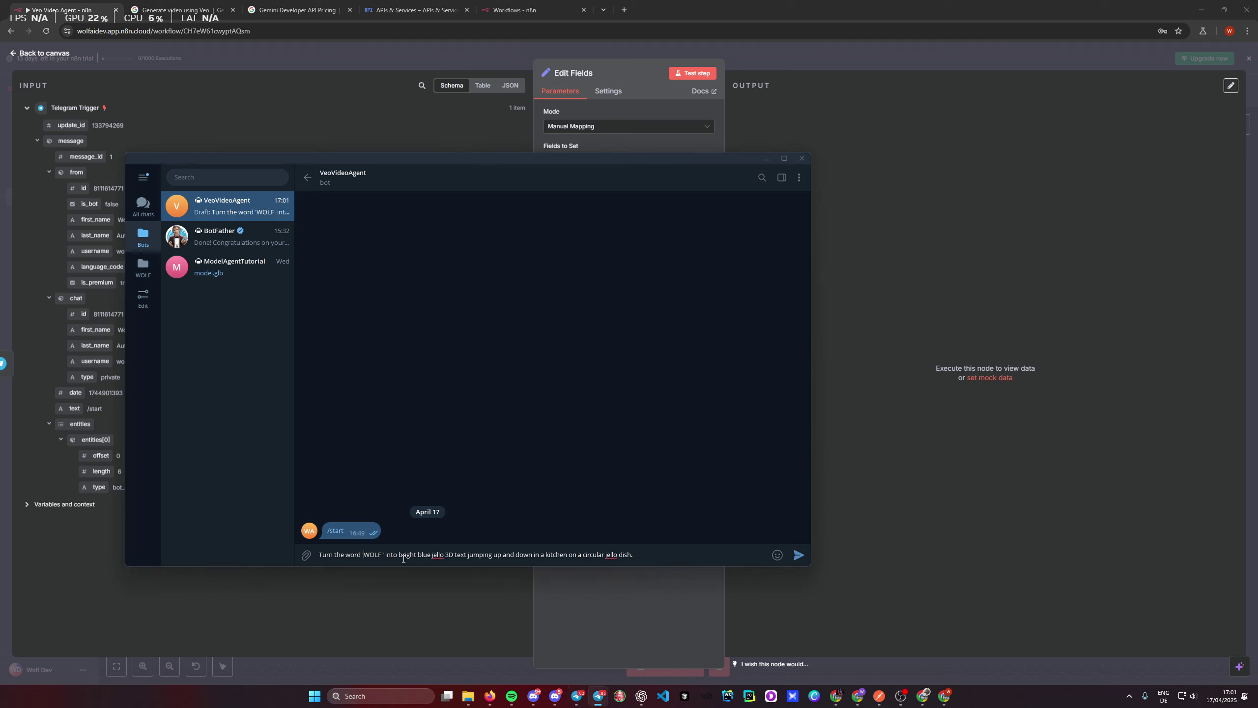
key("BackSpace")
type("\"")
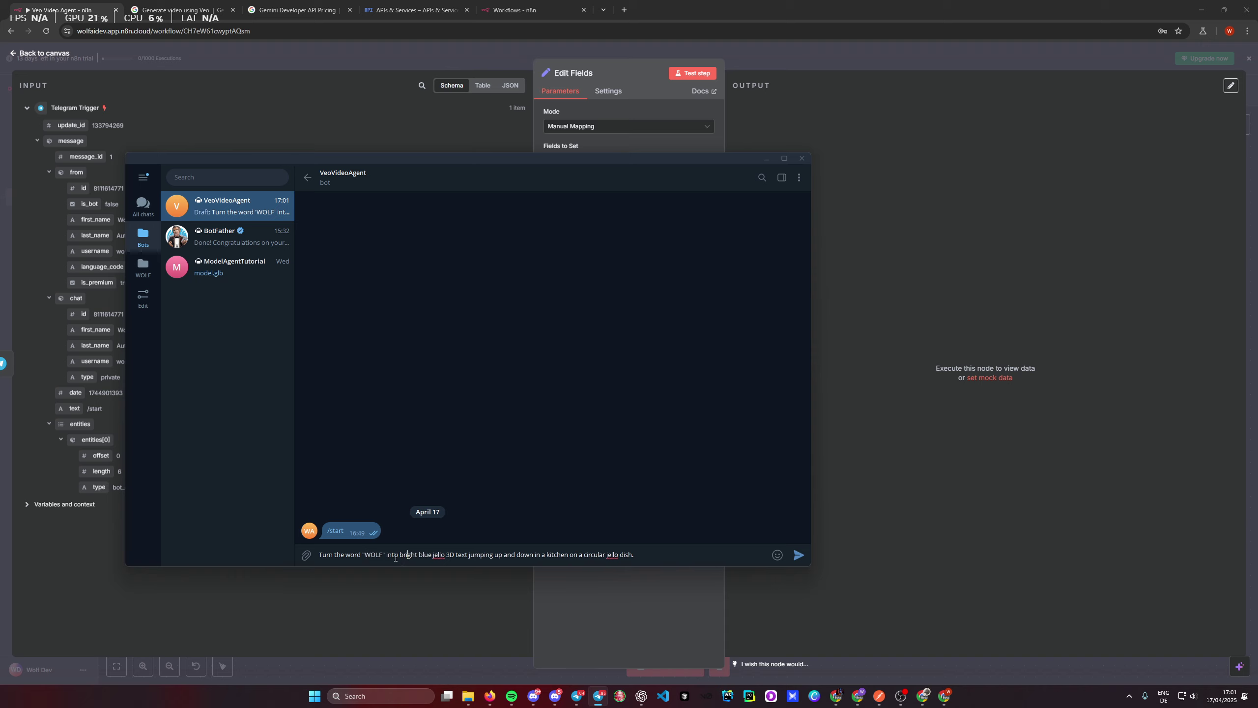
left_click_drag(386, 554, 361, 554)
key("Right")
Step: Return to the Edit Fields node in n8n and add an empty string field to it
left_click(624, 65)
left_click(627, 246)
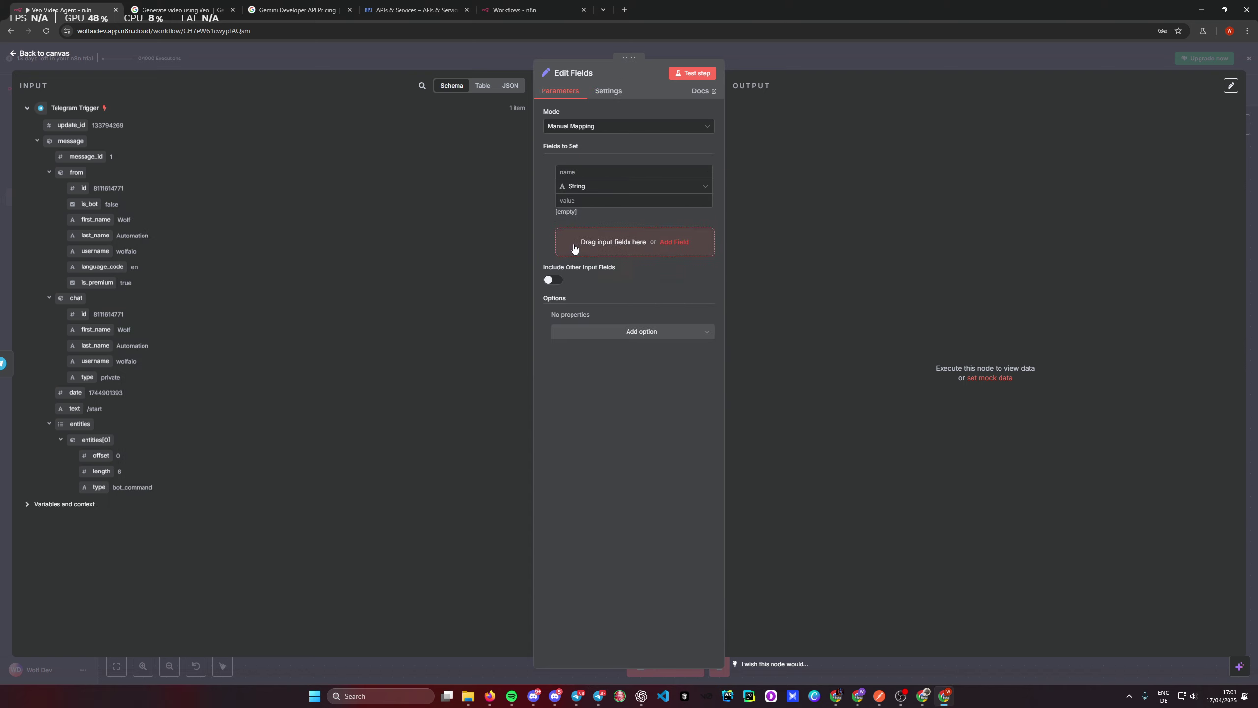
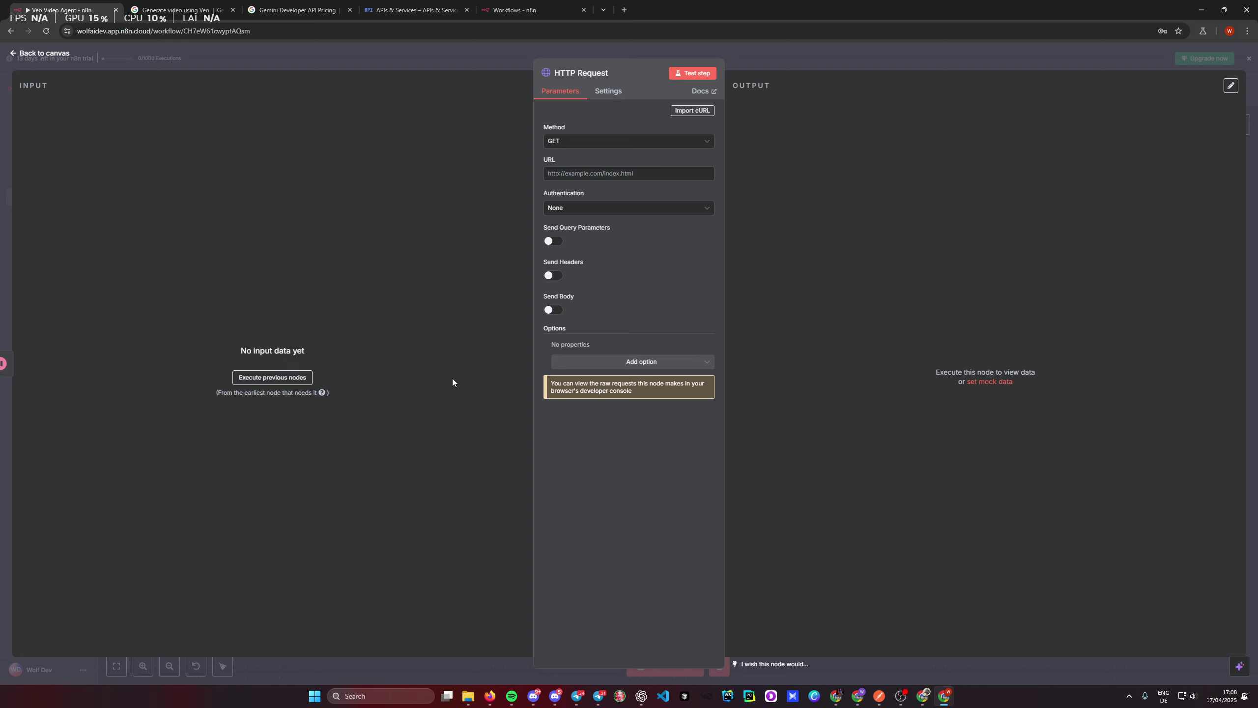
Step: Rename the new HTTP Request node "Get Video Info"
left_click(581, 73)
type("Get Video Info")
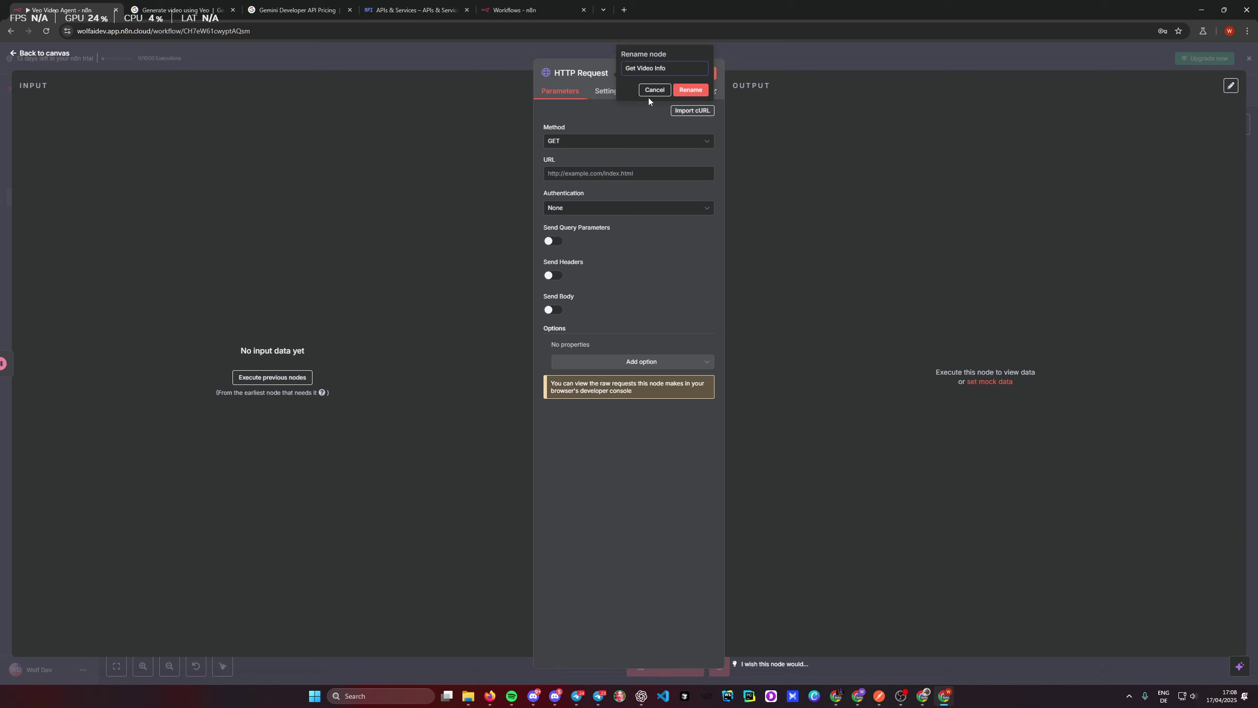
left_click(690, 90)
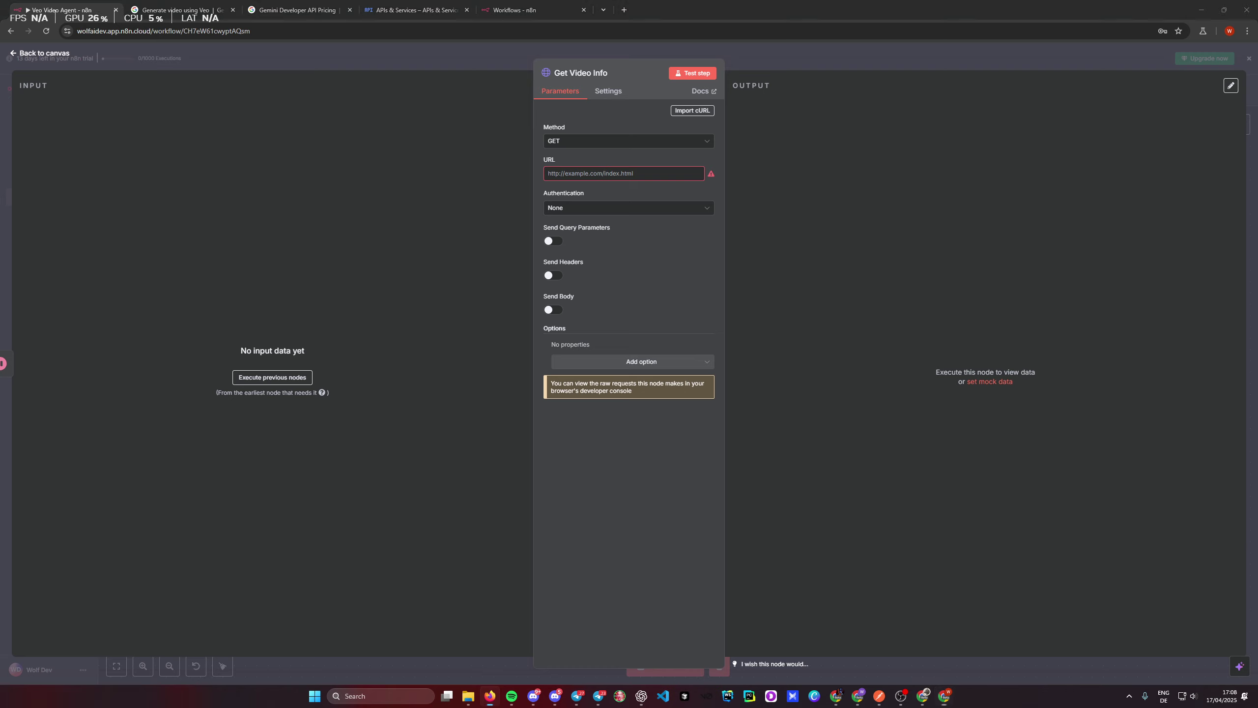
left_click(613, 169)
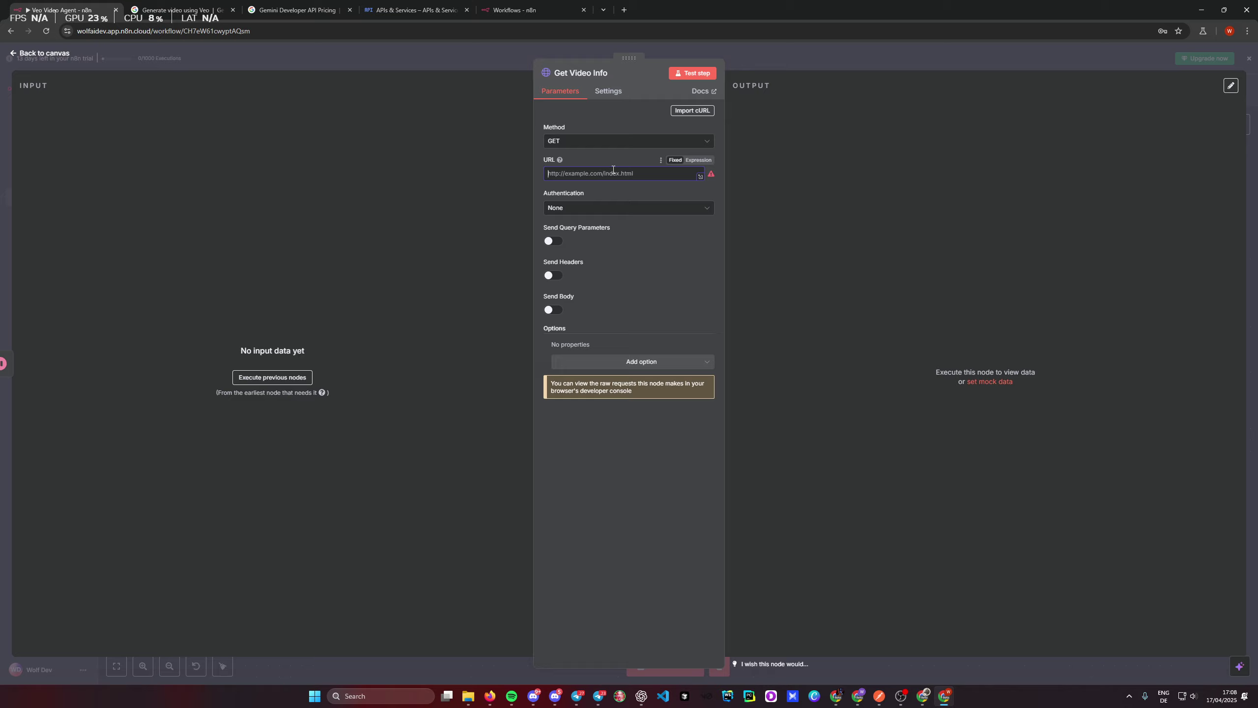
left_click(693, 163)
left_click(710, 176)
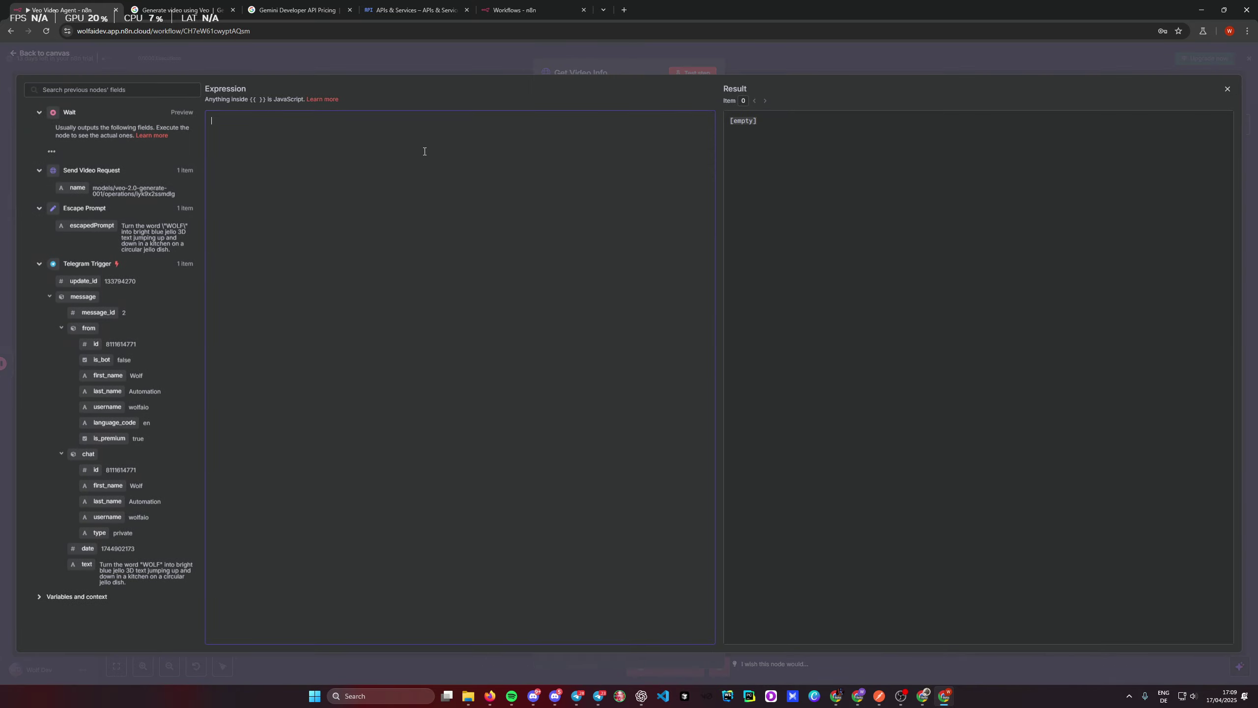
type("https://generativelanguage.googleapis.com/v1beta/models/veo-2.0-generate-001/operations/{{$json[\"name\"].split(\"/\").pop()}}")
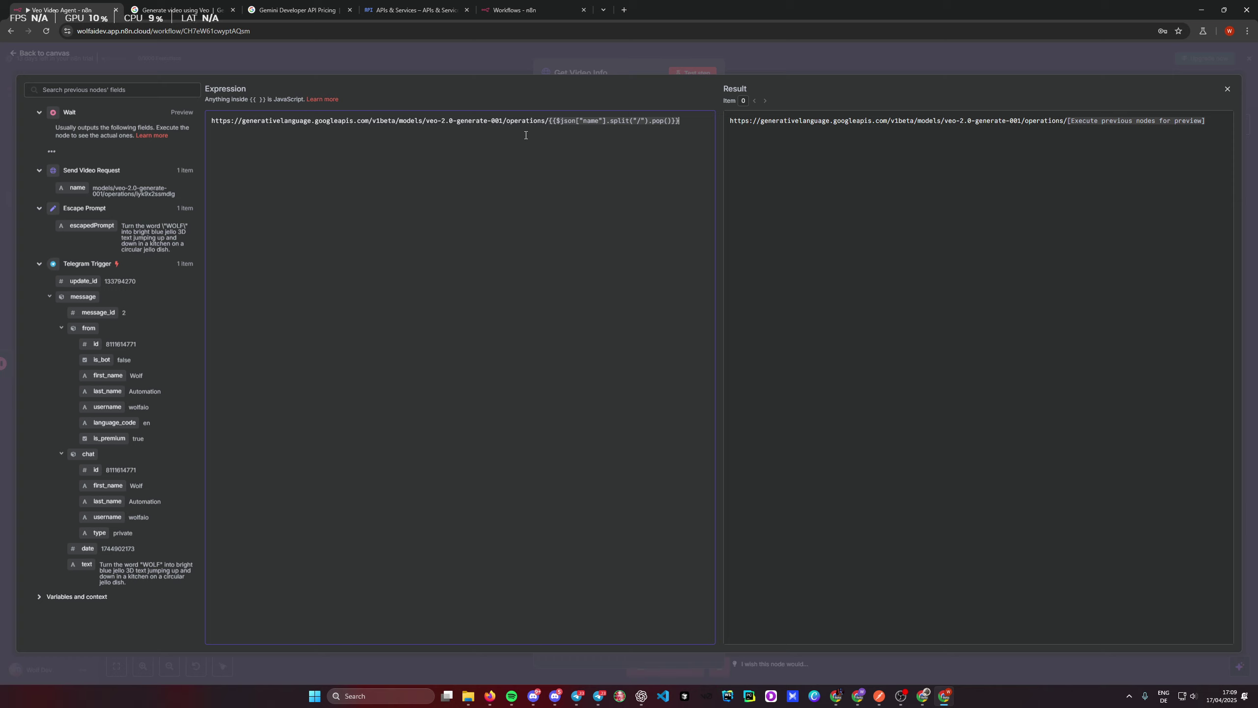
left_click(545, 120, "shift")
left_click_drag(545, 120, 211, 120)
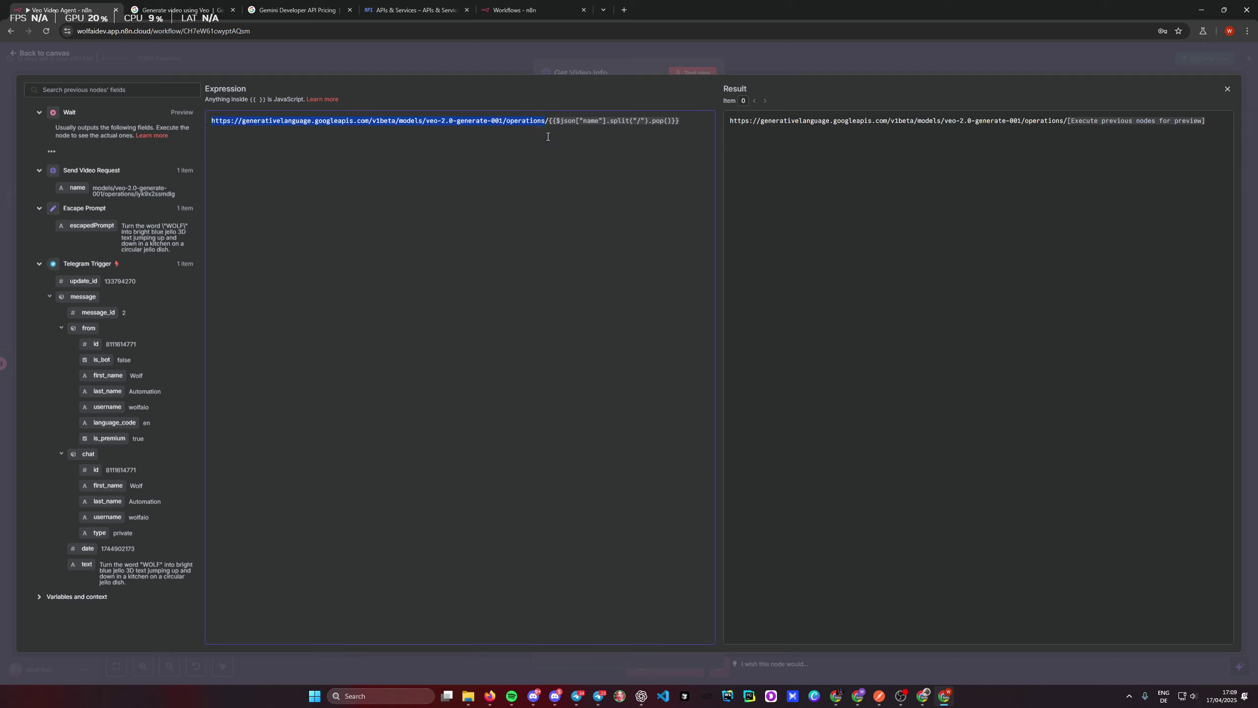
left_click(784, 60)
left_click(792, 59)
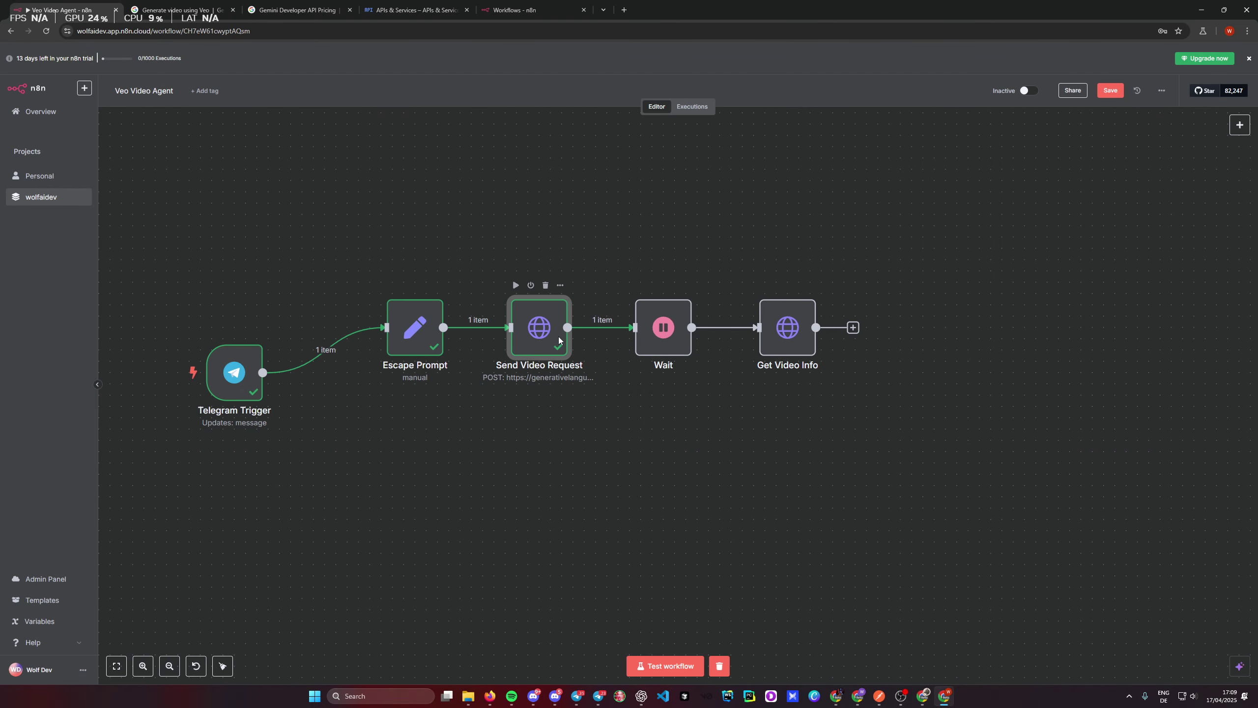
Step: Inspect the operation name returned in the Send Video Request node's output, especially its last path segment
double_click(559, 341)
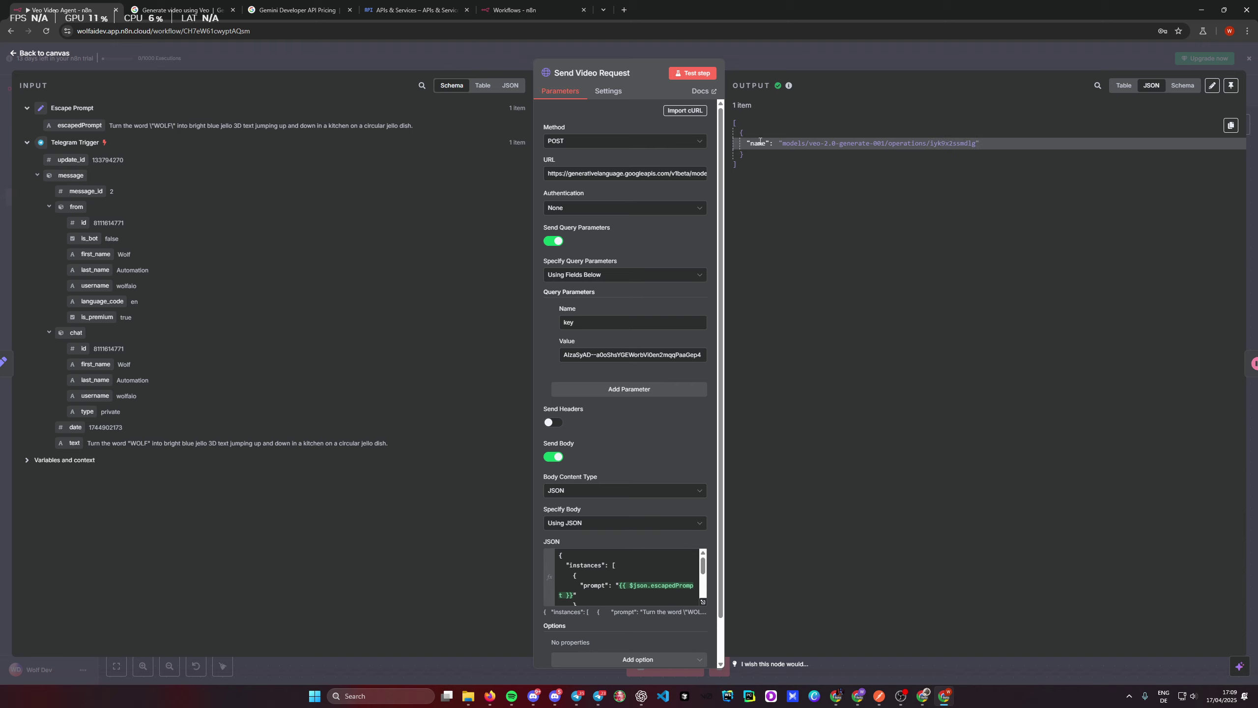
left_click_drag(778, 142, 979, 143)
left_click(964, 171)
double_click(950, 143)
left_click(801, 43)
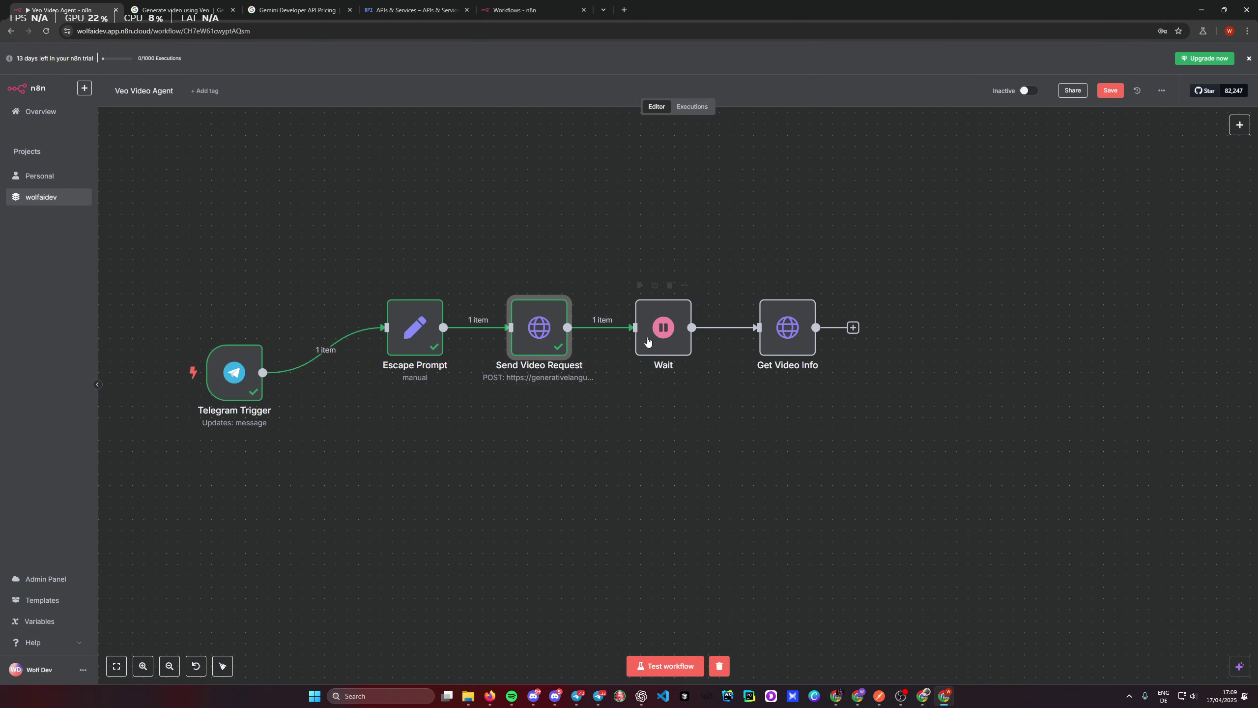
Step: Review how the Get Video Info URL expression extracts the operation ID, and check its result preview
double_click(788, 329)
left_click(619, 193)
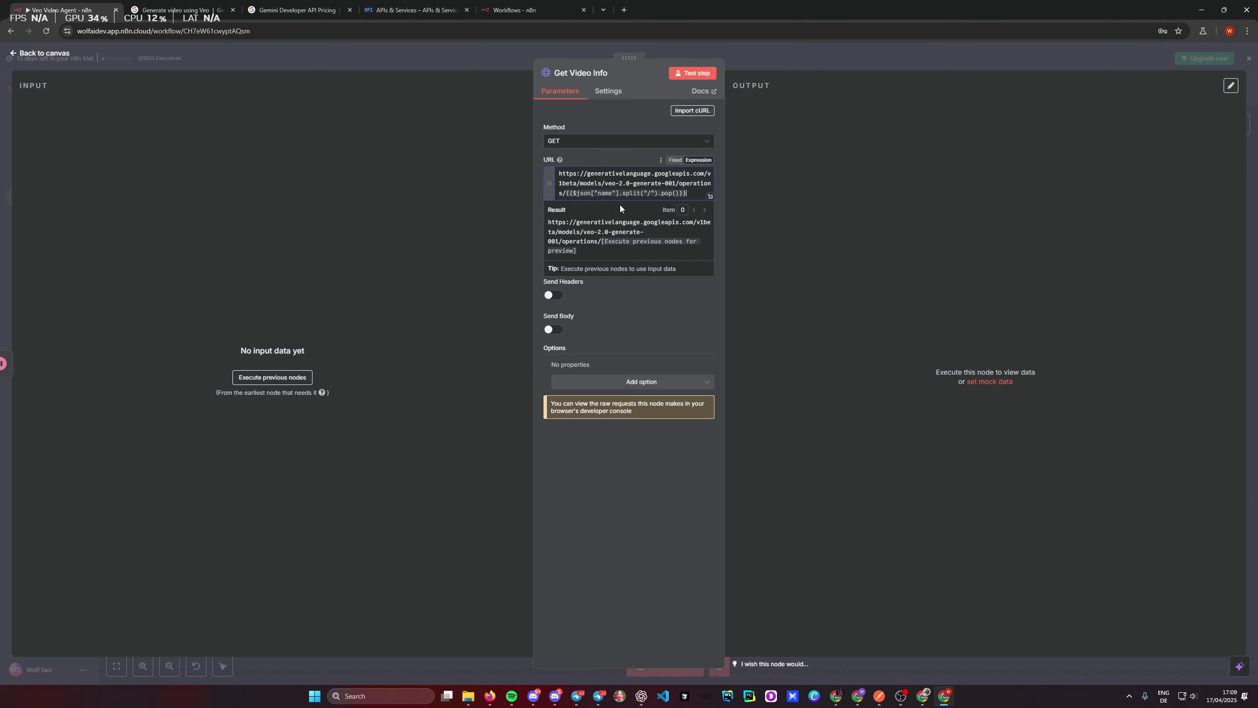
left_click_drag(562, 192, 686, 192)
left_click(636, 193)
double_click(667, 194)
triple_click(600, 242)
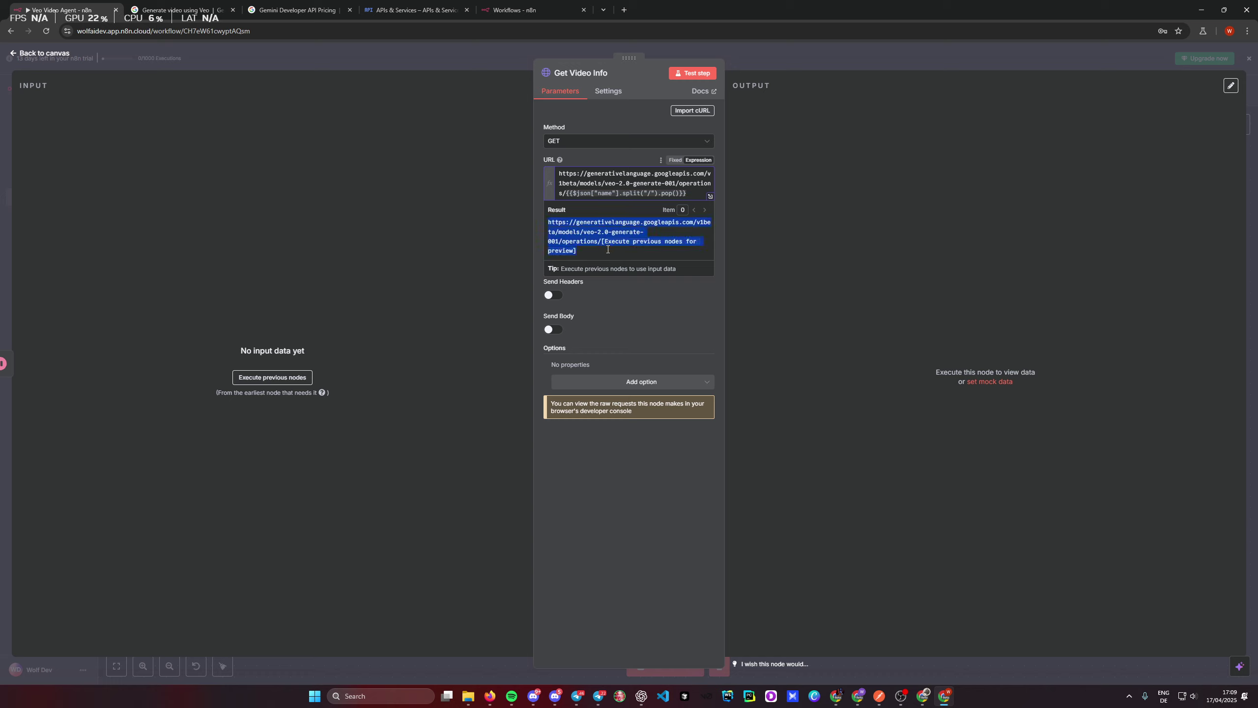
left_click(610, 255)
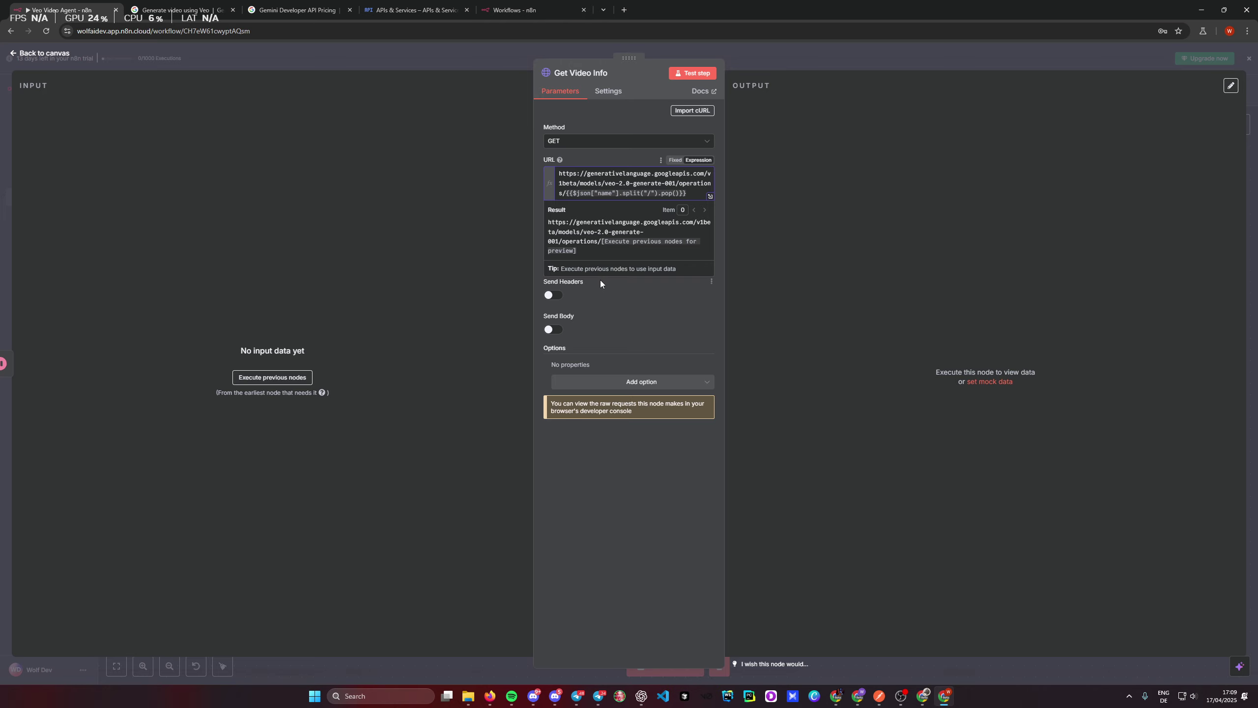
Step: Execute the Get Video Info node from the canvas and inspect its output
left_click(766, 65)
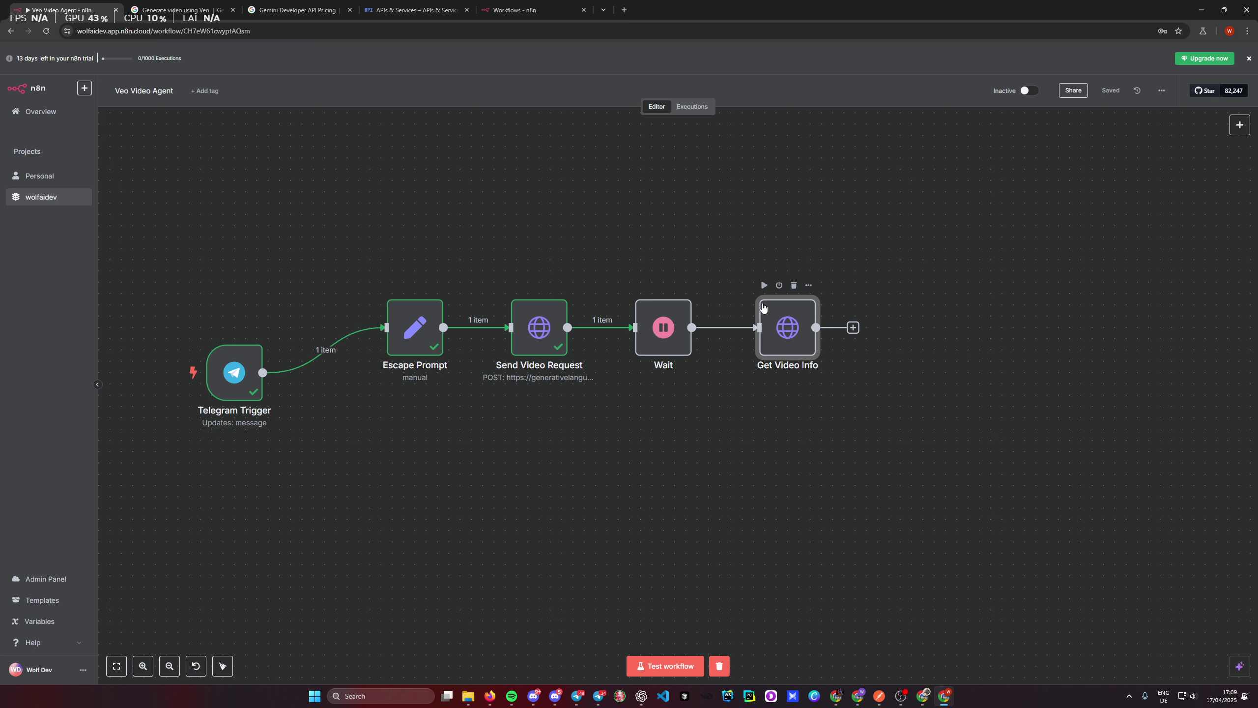
left_click(763, 285)
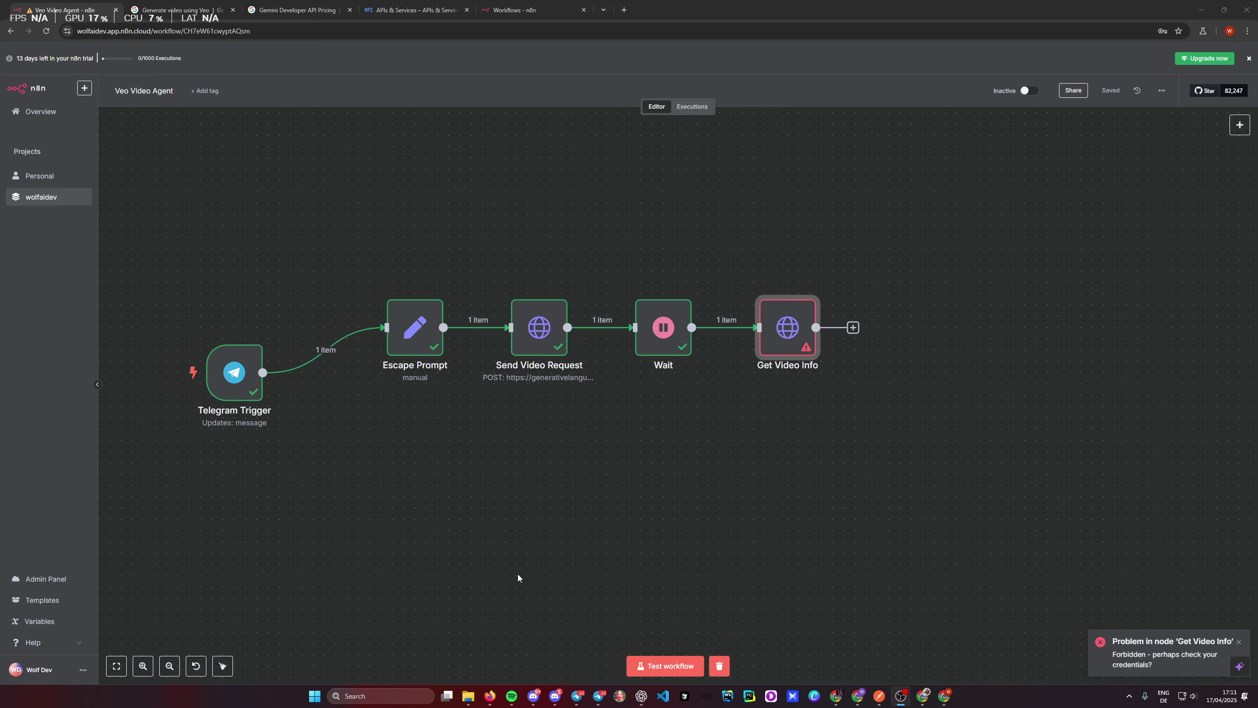
left_click(517, 575)
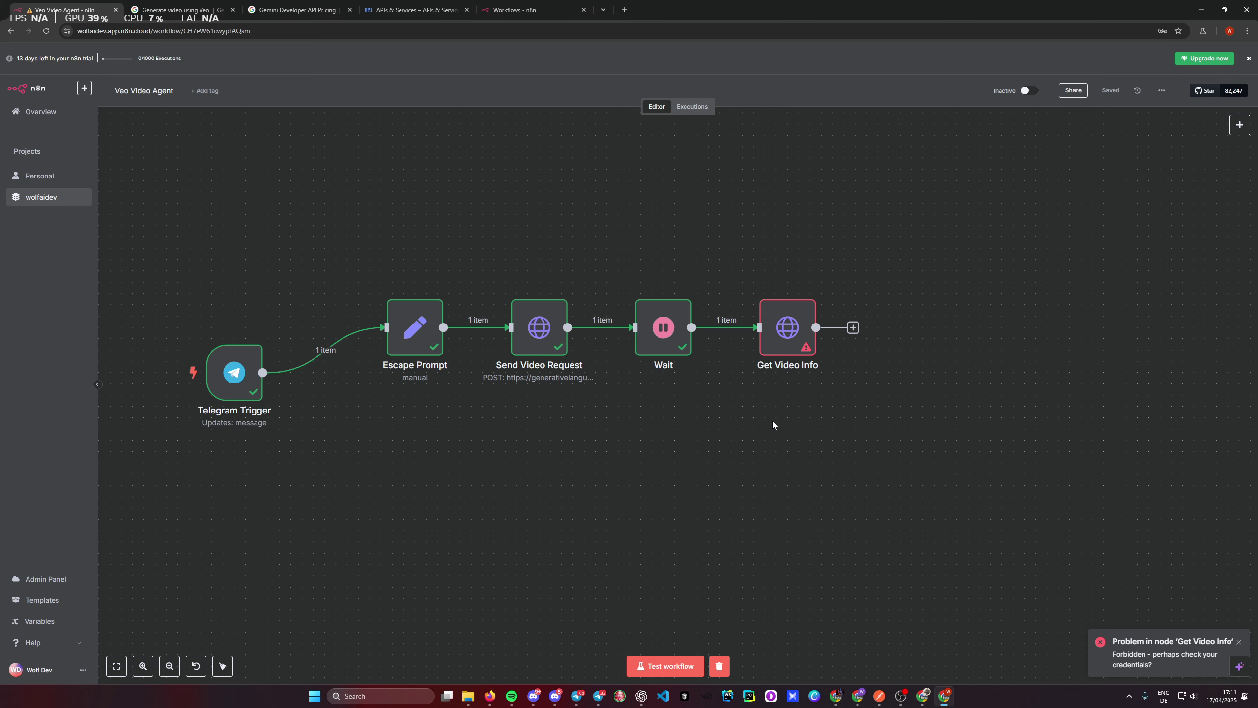
double_click(778, 341)
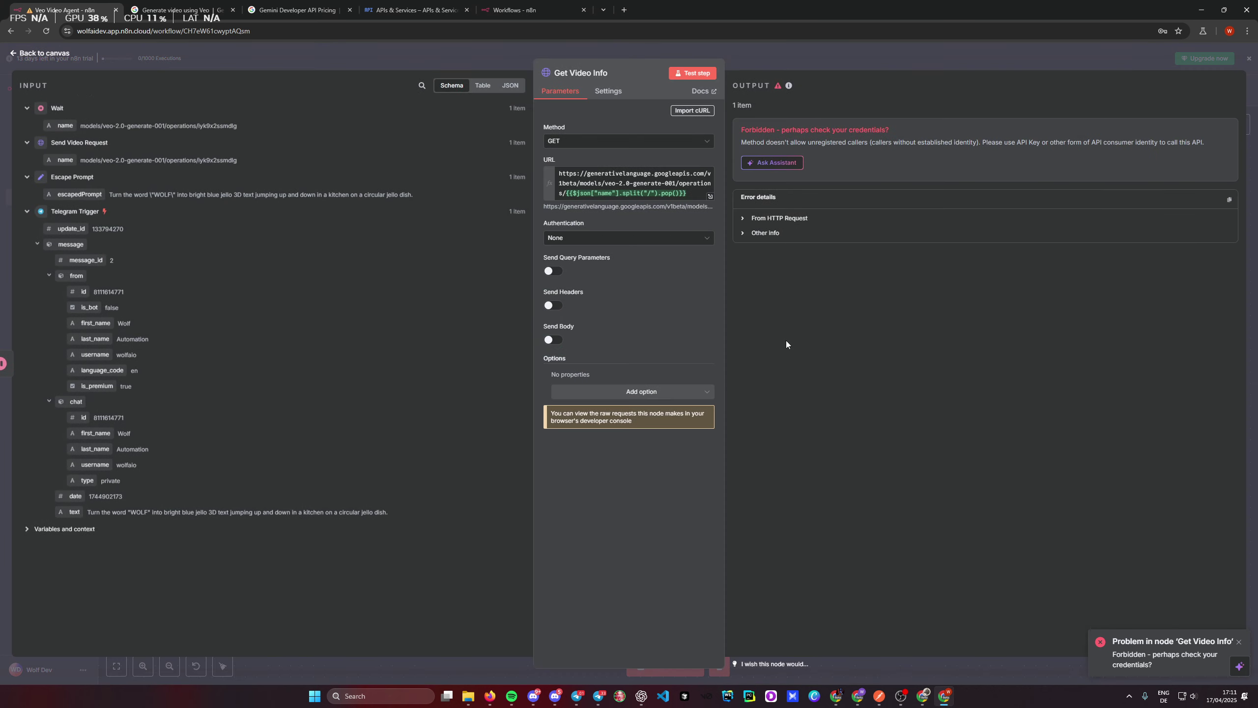
Step: Enable query parameters on Get Video Info, add "key" with the API key copied from Send Video Request, and save the workflow
left_click(553, 271)
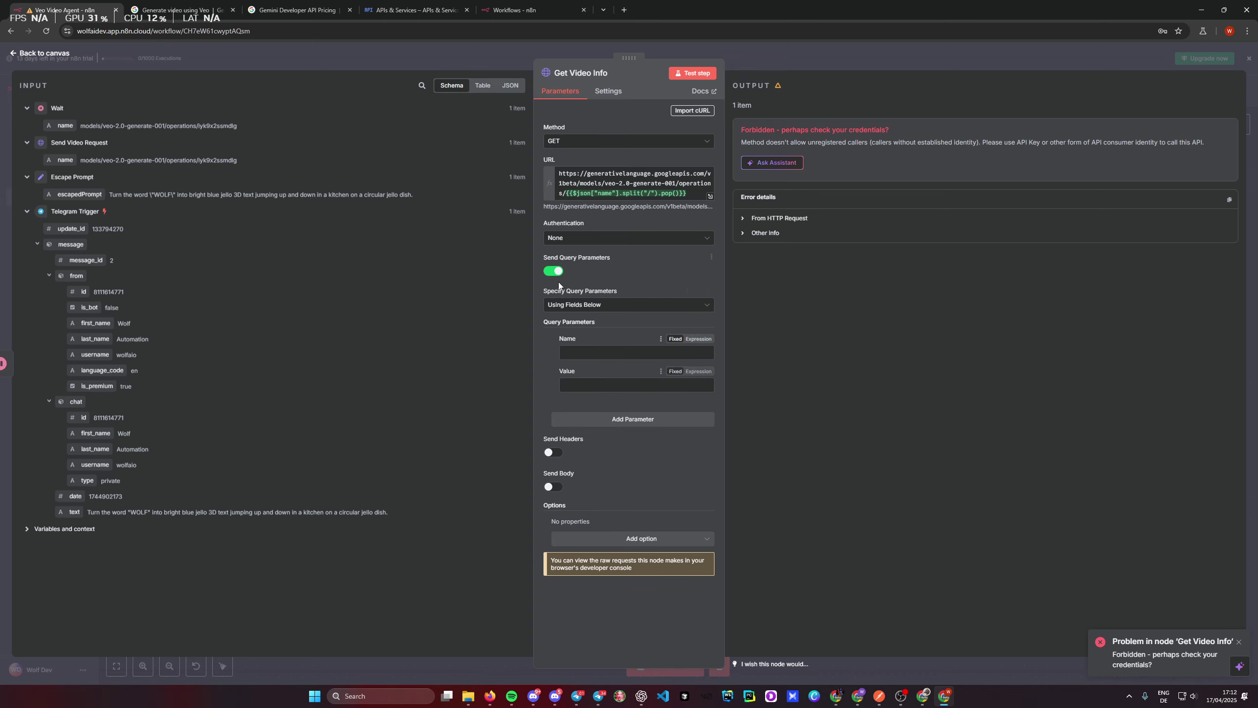
left_click(797, 67)
double_click(535, 328)
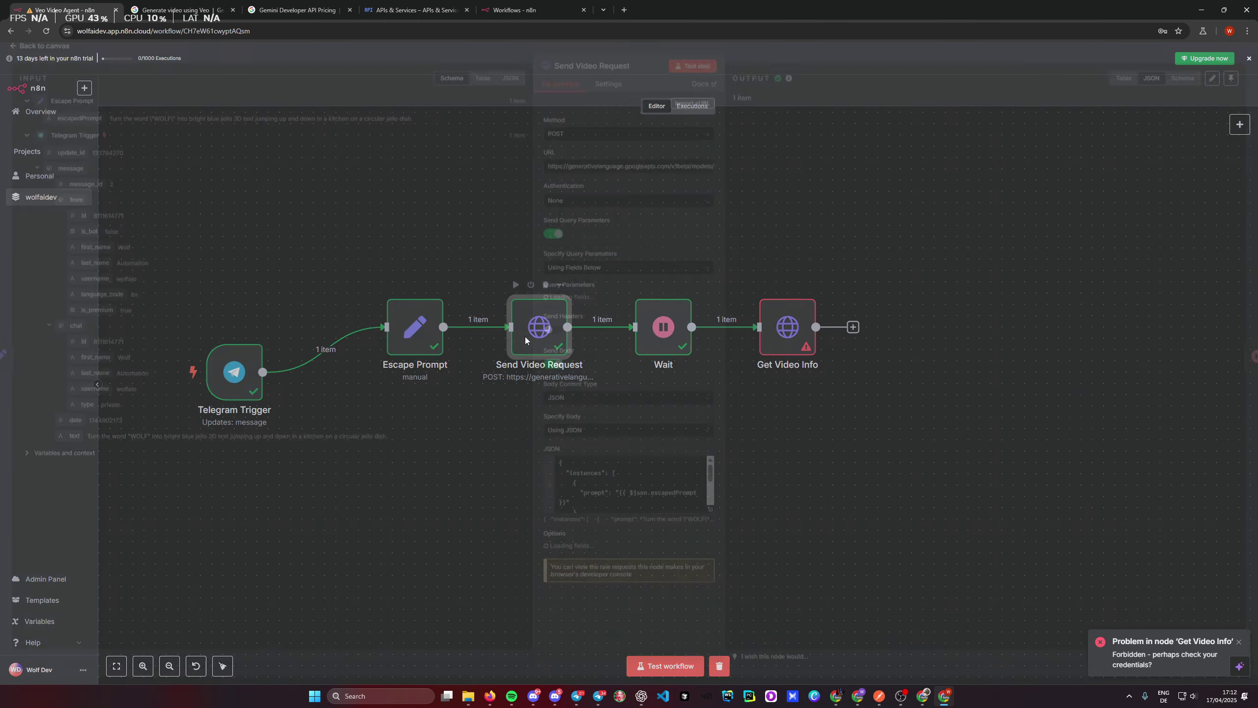
triple_click(600, 355)
left_click(800, 53)
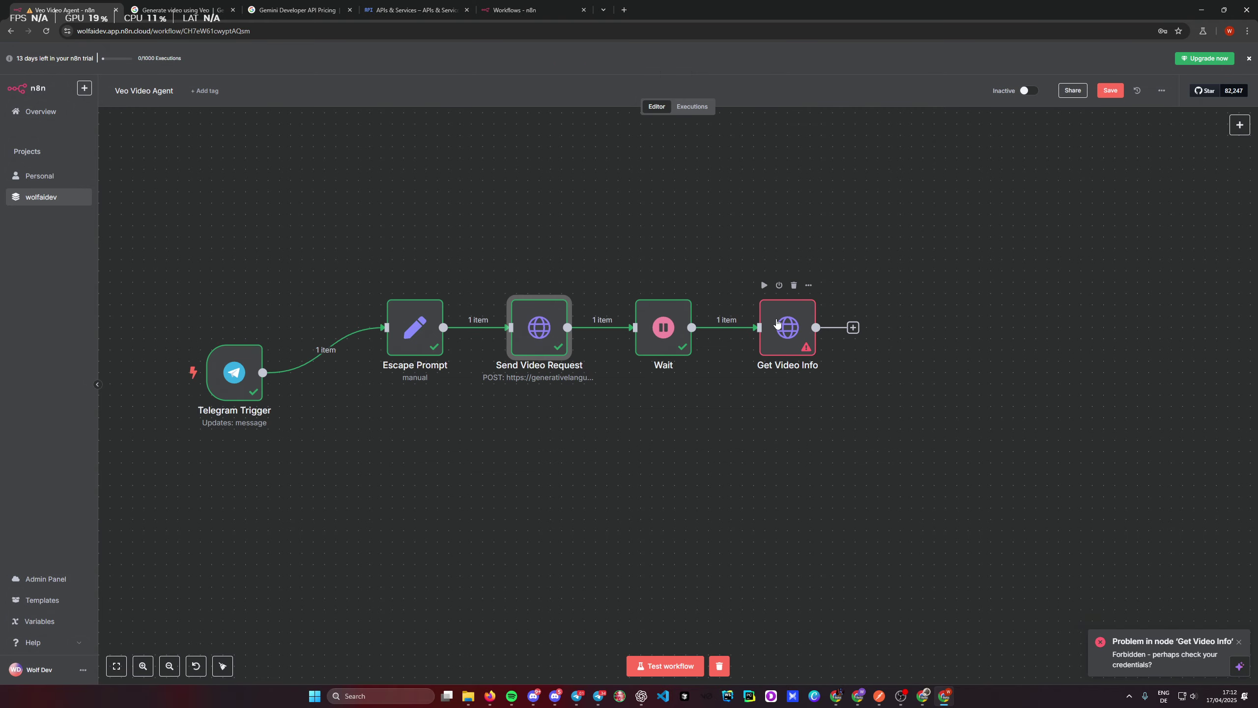
double_click(780, 322)
left_click(588, 350)
type("key")
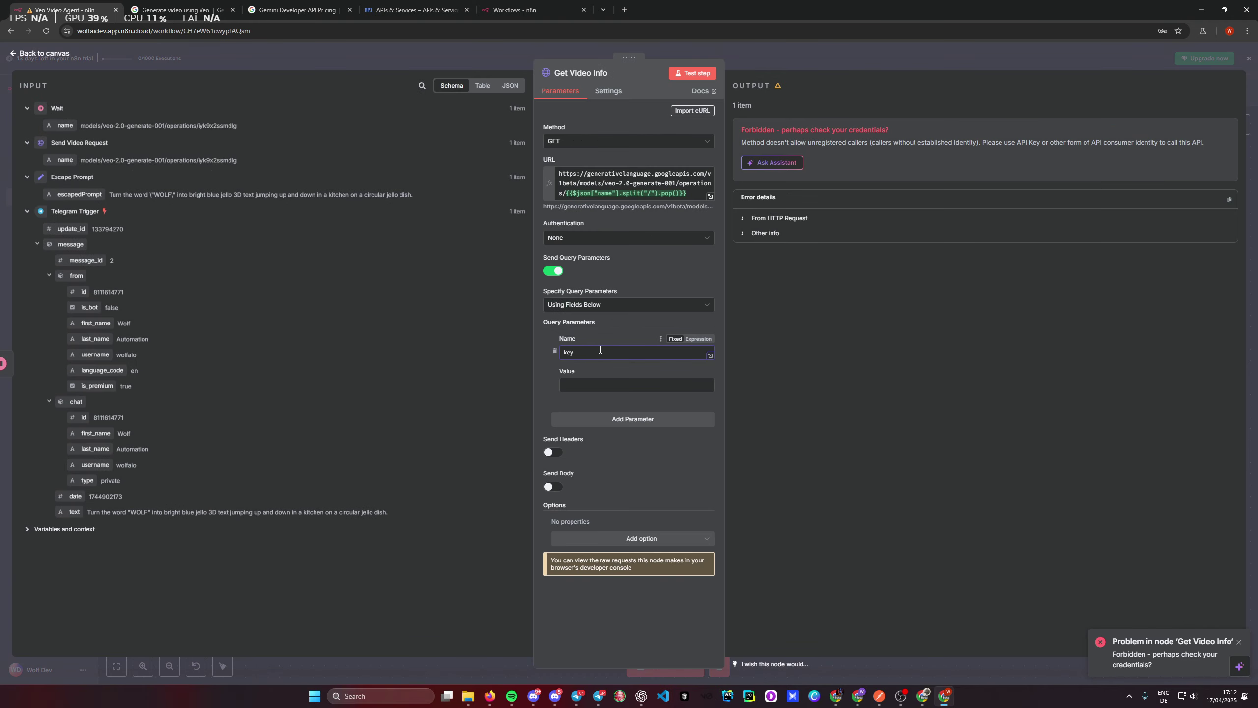
left_click(594, 385)
key("ctrl+v")
key("ctrl+s")
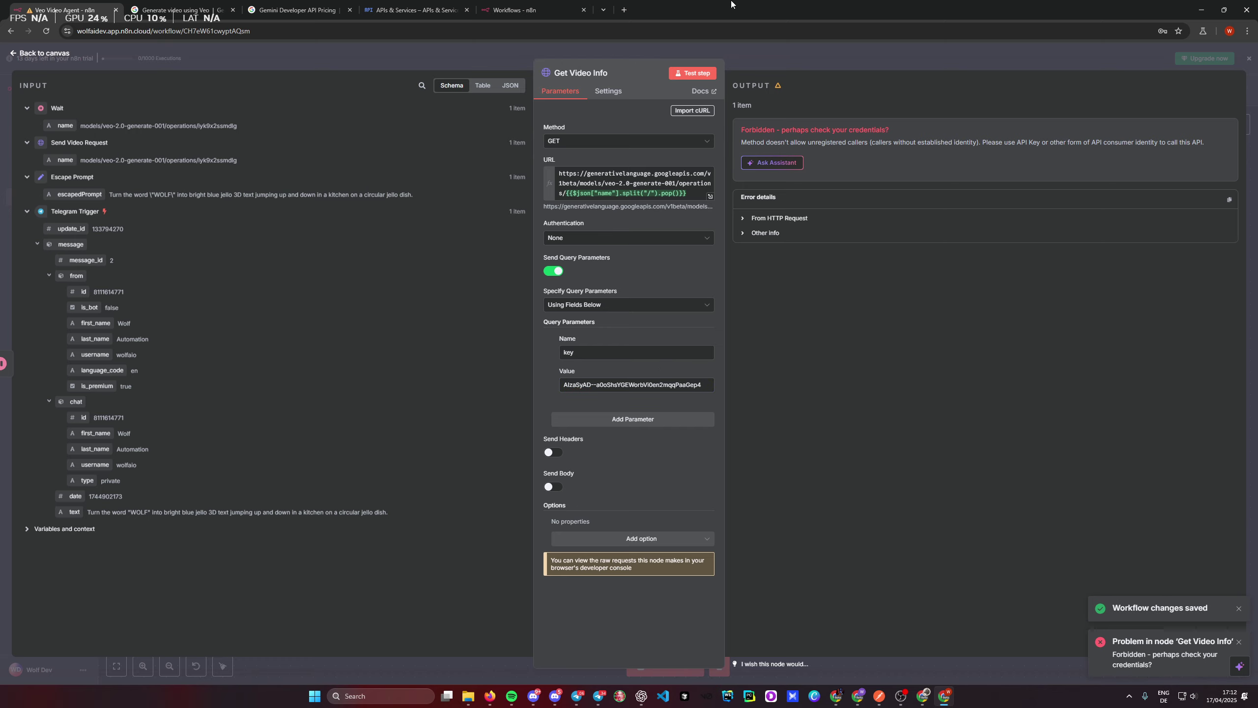
Step: Set the Wait node's wait unit to Seconds
left_click(781, 53)
double_click(664, 325)
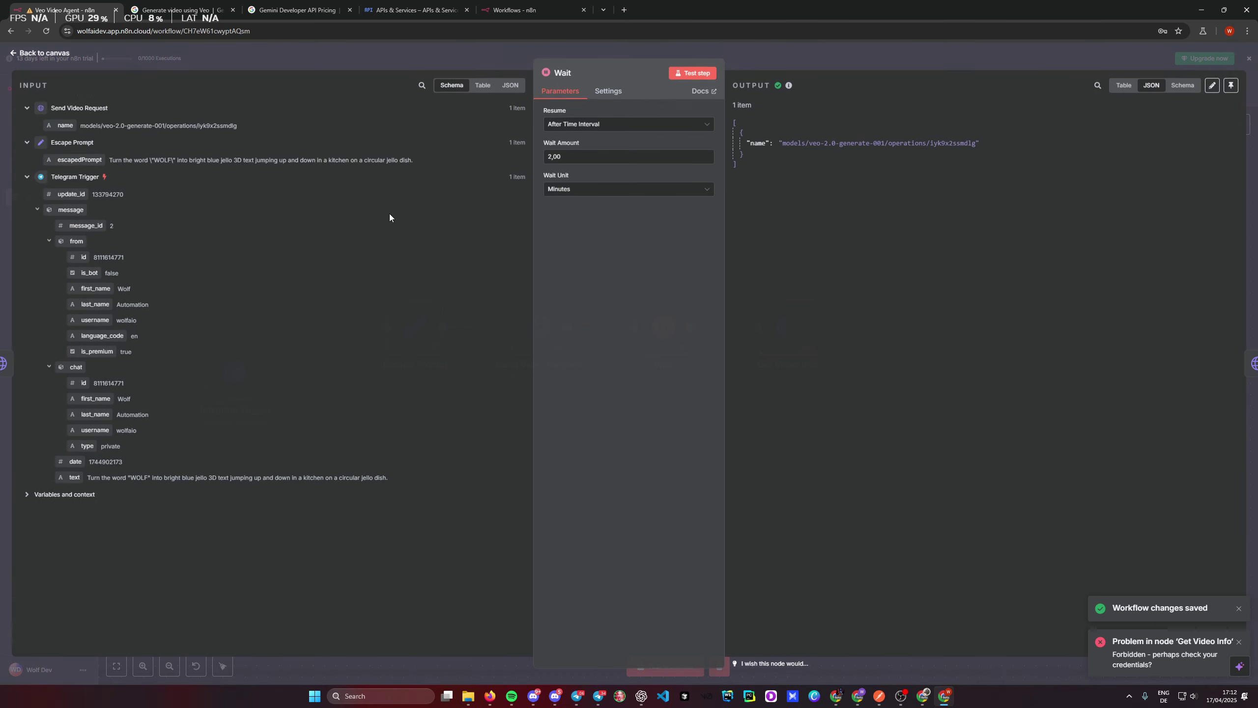
left_click(574, 190)
left_click(581, 211)
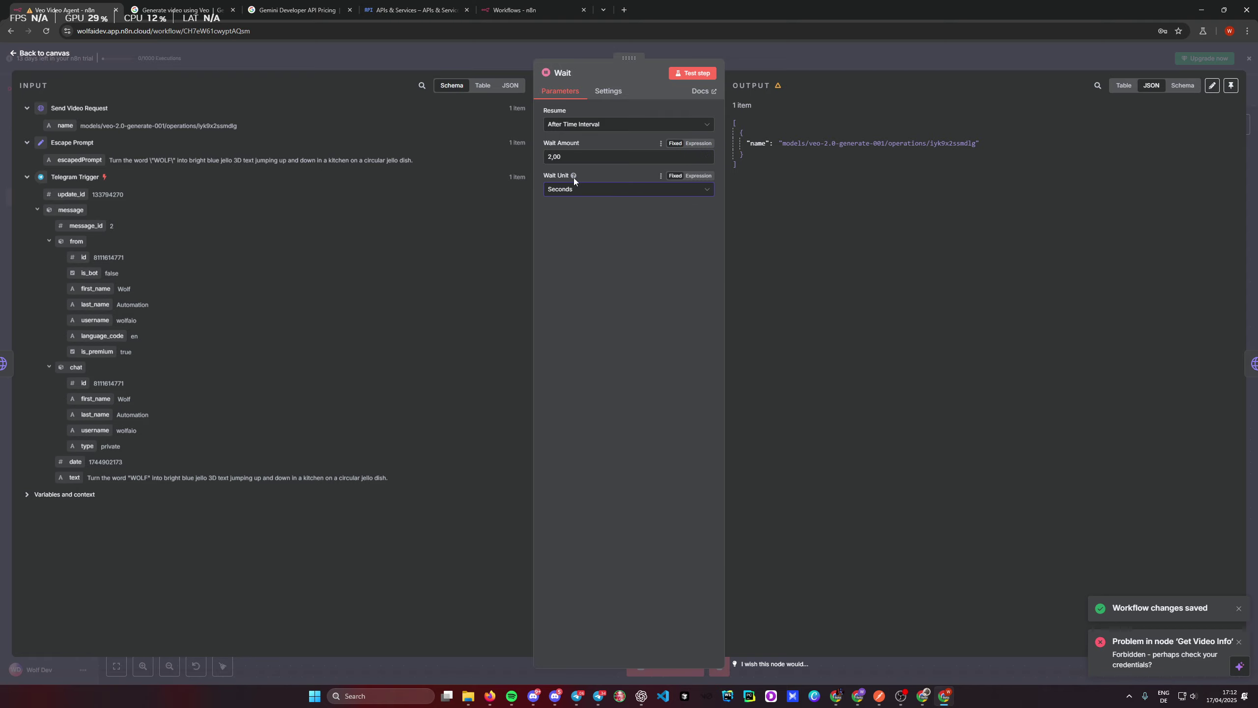
Step: Run the Get Video Info node again and examine the generated samples' video URIs in its output
left_click(848, 64)
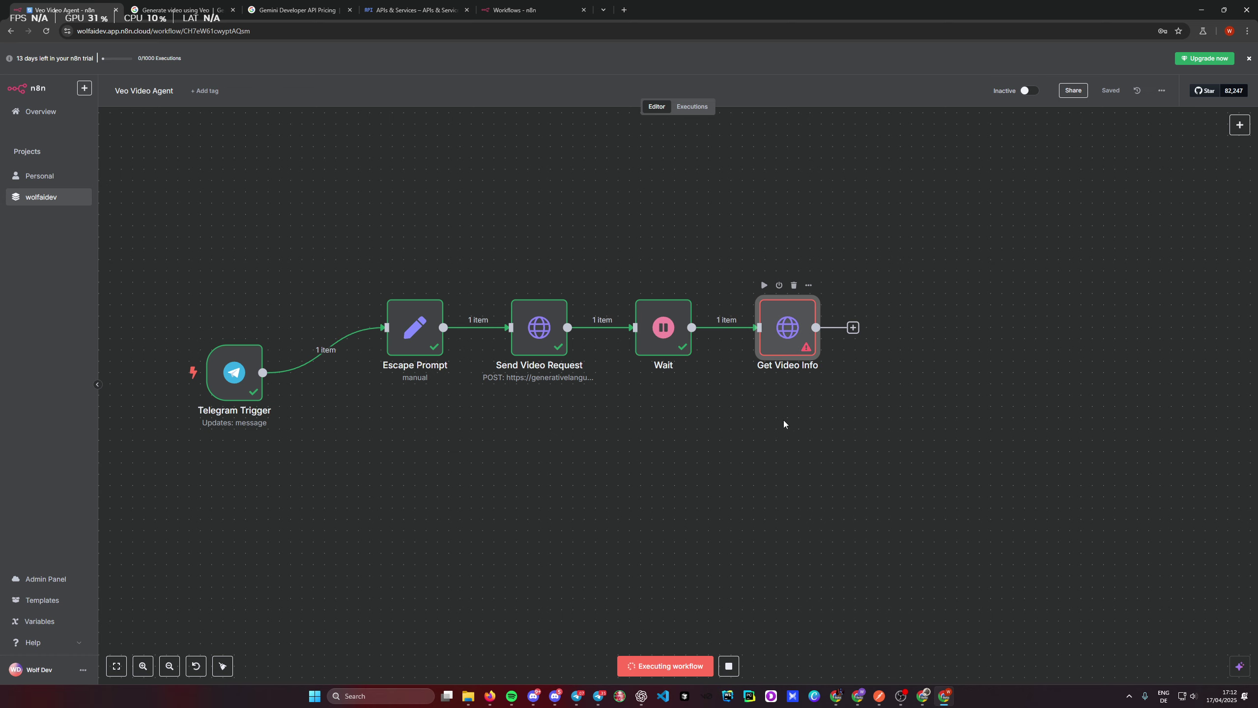
double_click(787, 340)
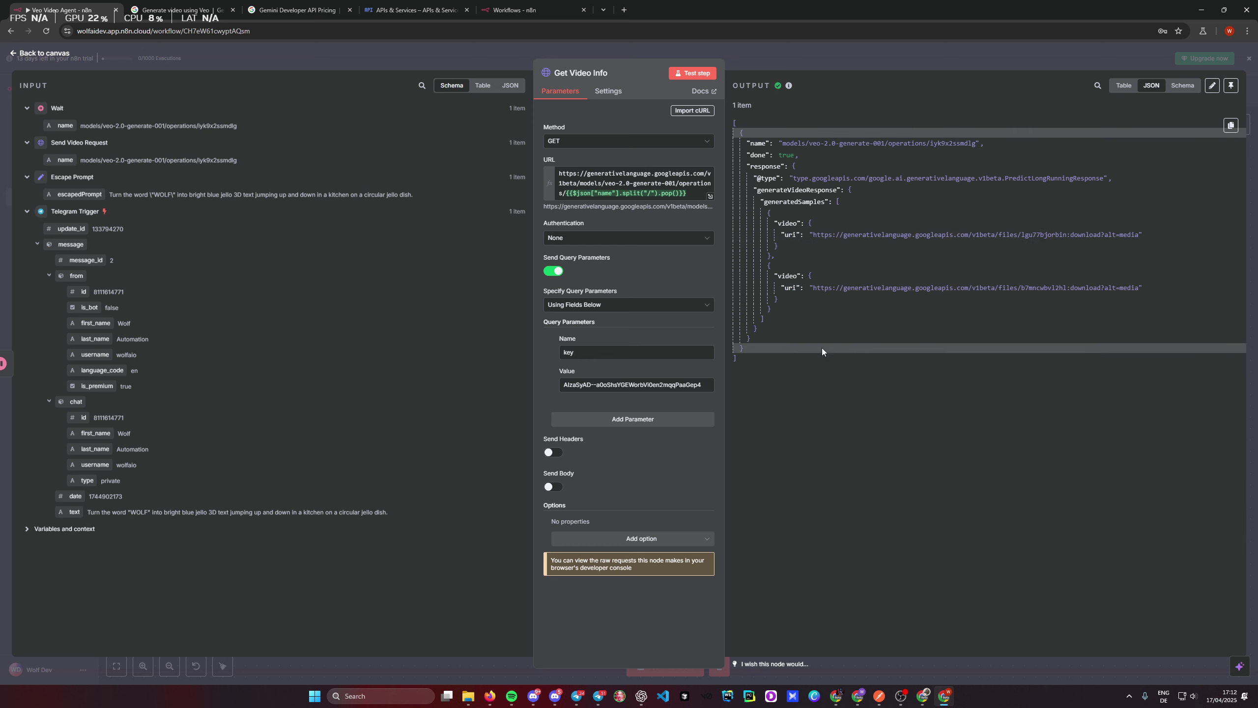
key("Escape")
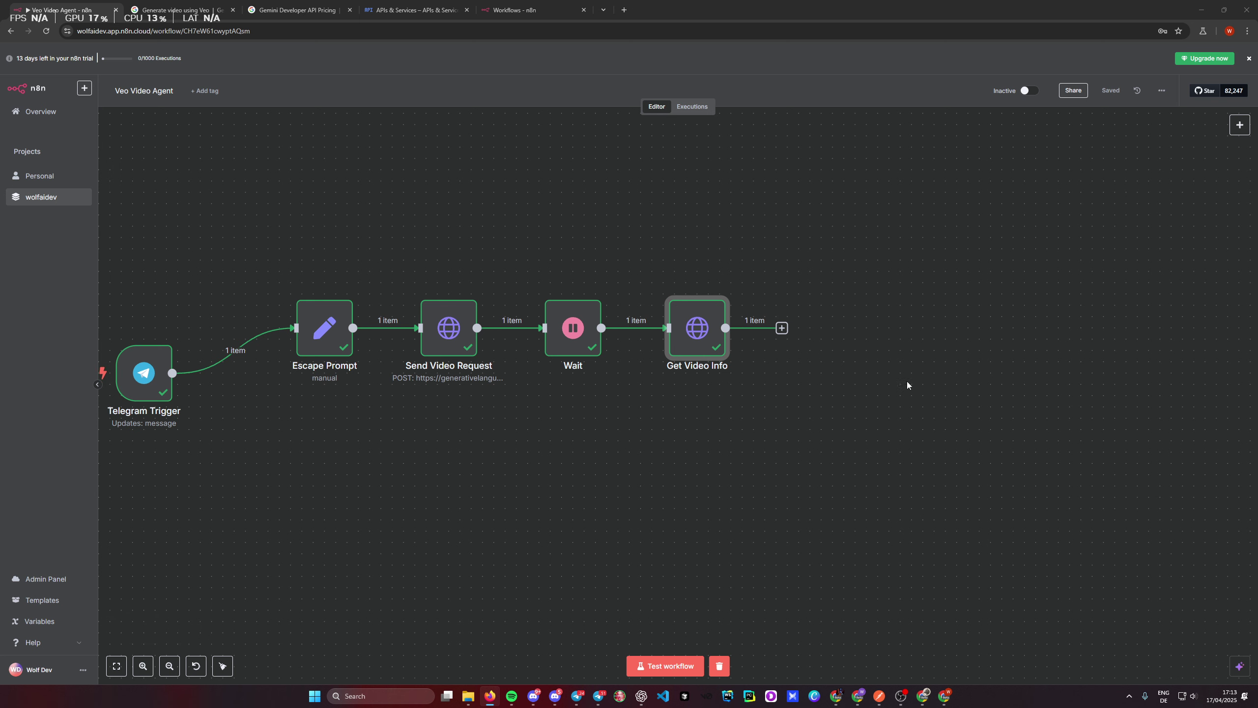
Step: Add an HTTP Request node after Get Video Info and rename it "Download Sample 1"
left_click(782, 327)
type("http")
key("Return")
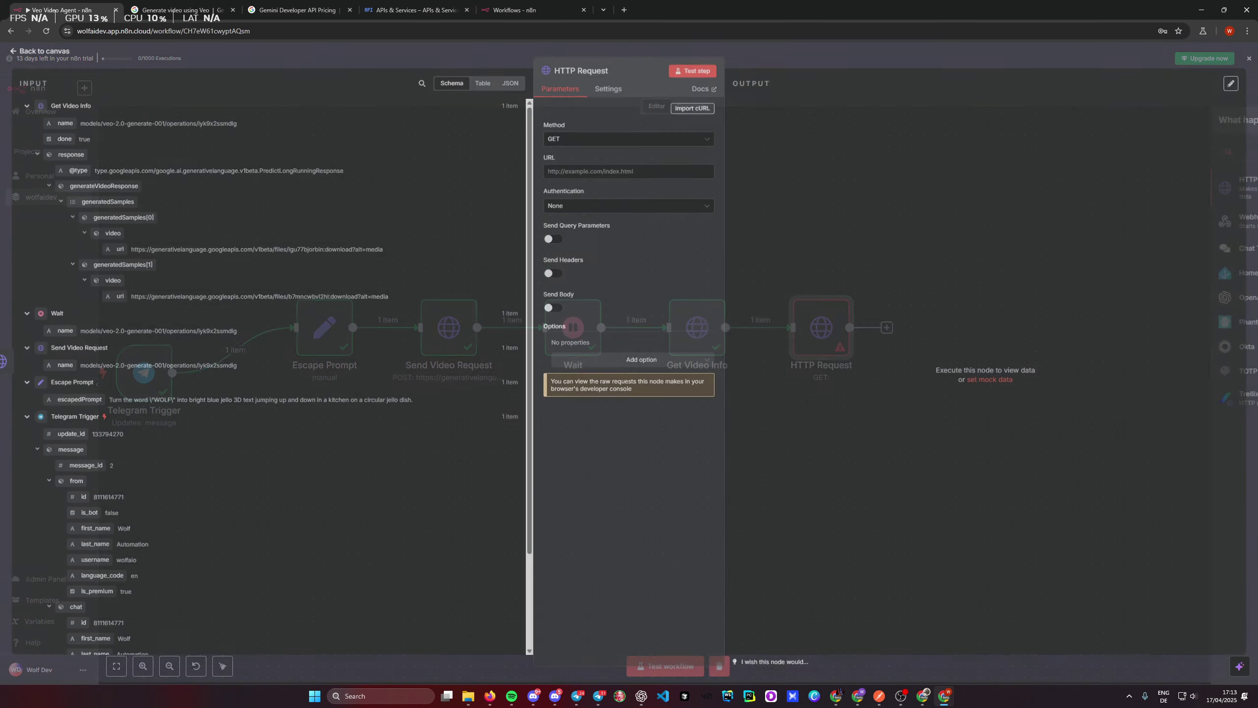
left_click(582, 78)
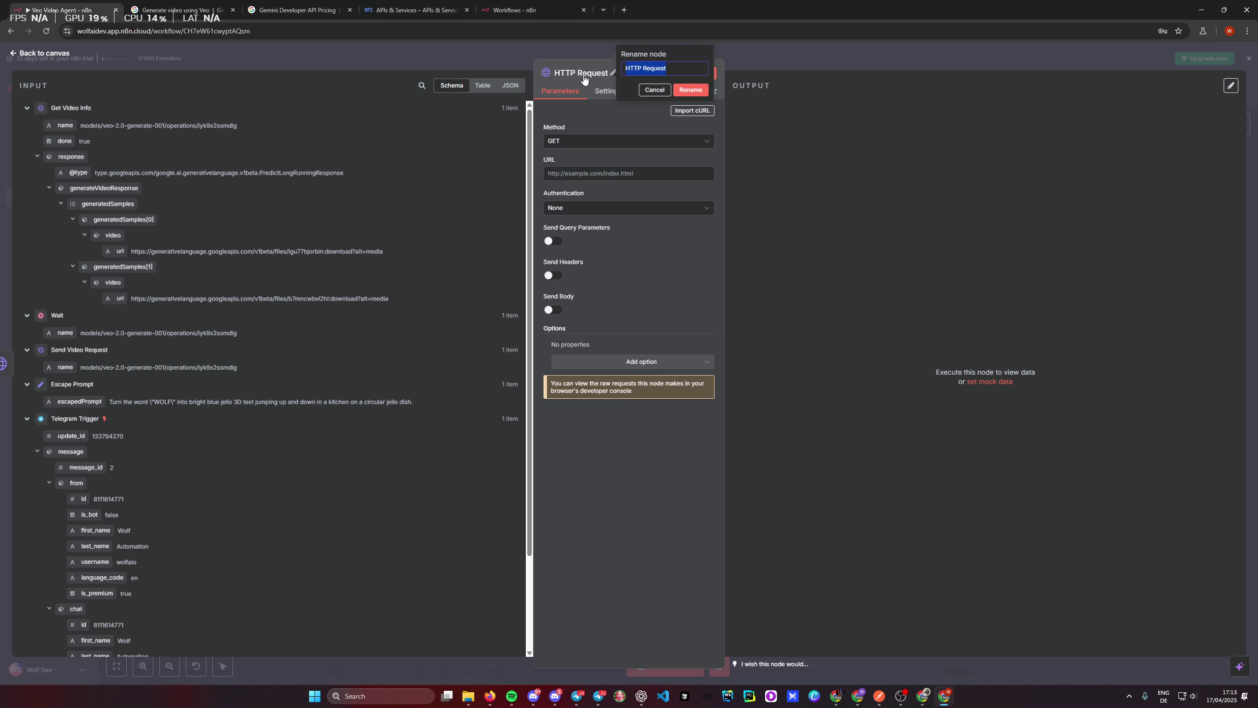
type("Download Sample 1")
left_click(690, 90)
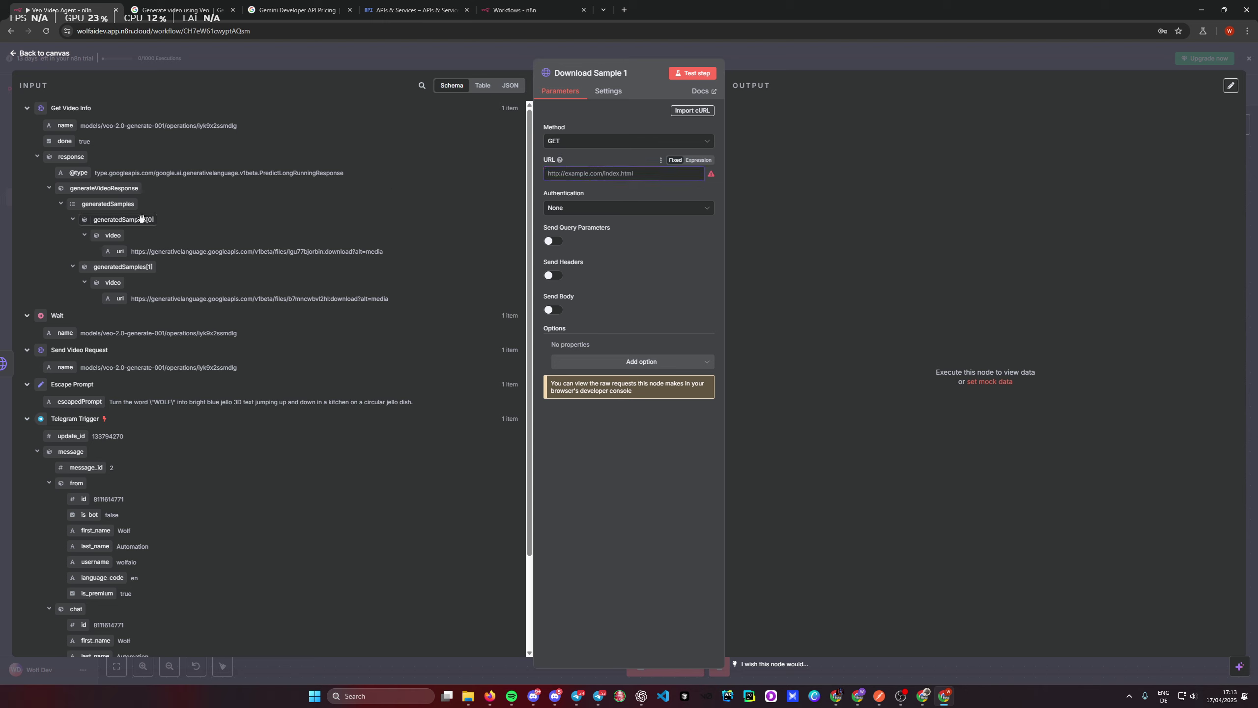
Step: Map the Download Sample 1 URL to generatedSamples[0].video.uri from Get Video Info
left_click_drag(120, 250, 596, 177)
left_click(638, 483)
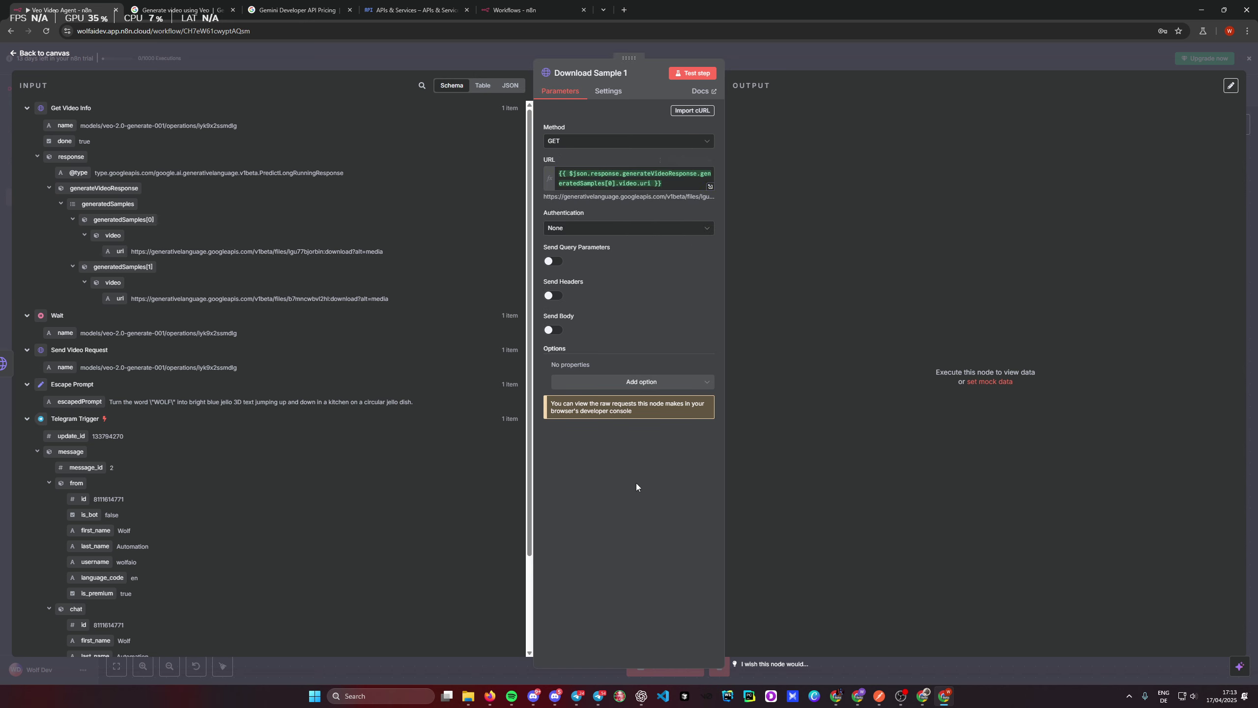
Step: Enable query parameters on Download Sample 1 and add "key" with the API key copied from Get Video Info
left_click(553, 260)
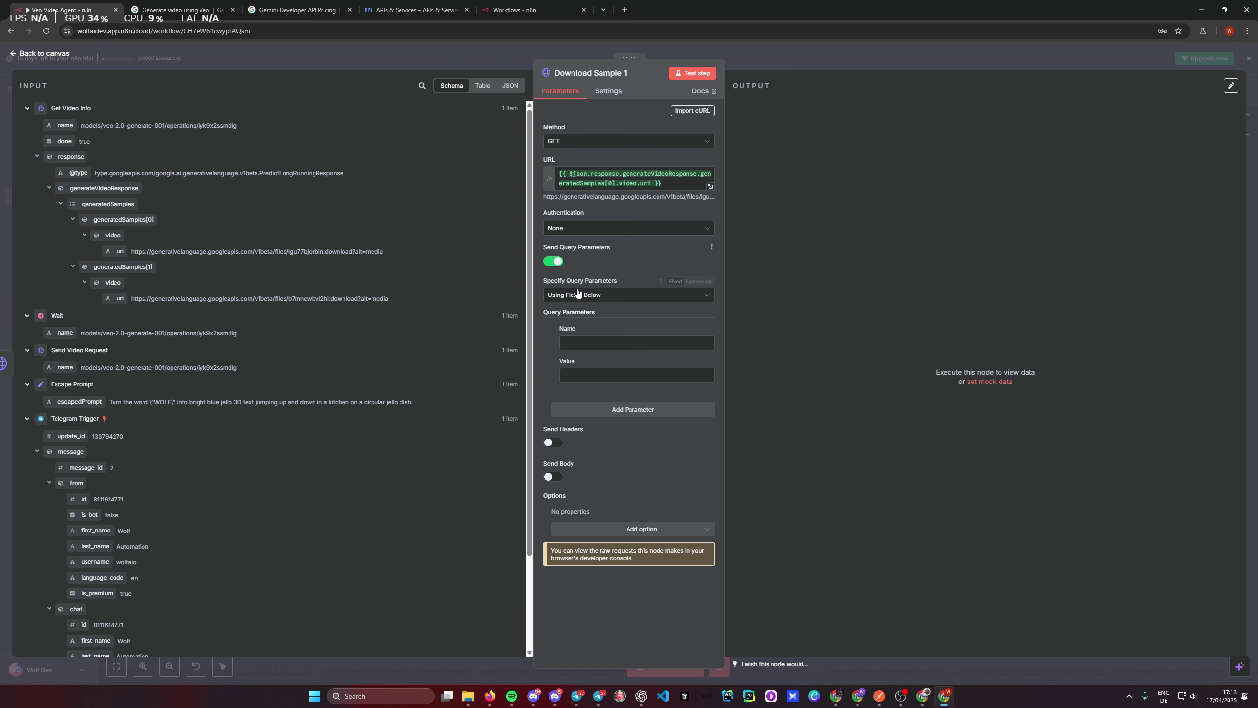
left_click(581, 341)
type("key")
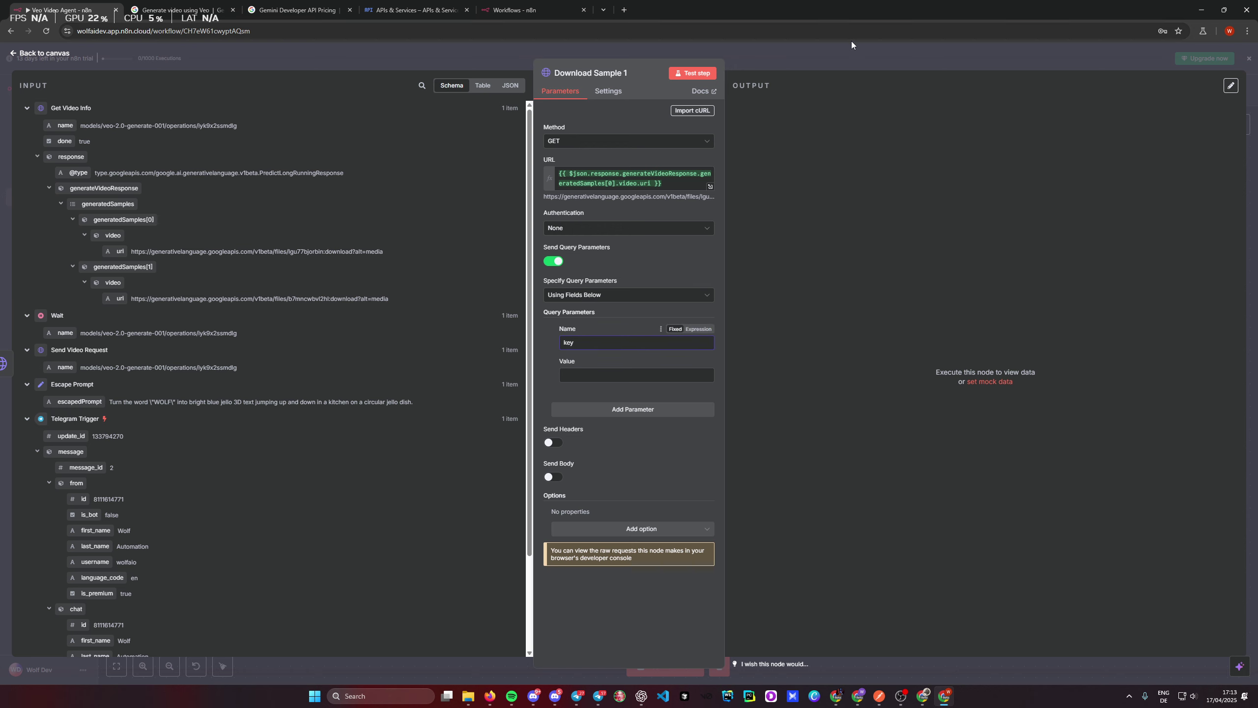
key("Escape")
double_click(678, 343)
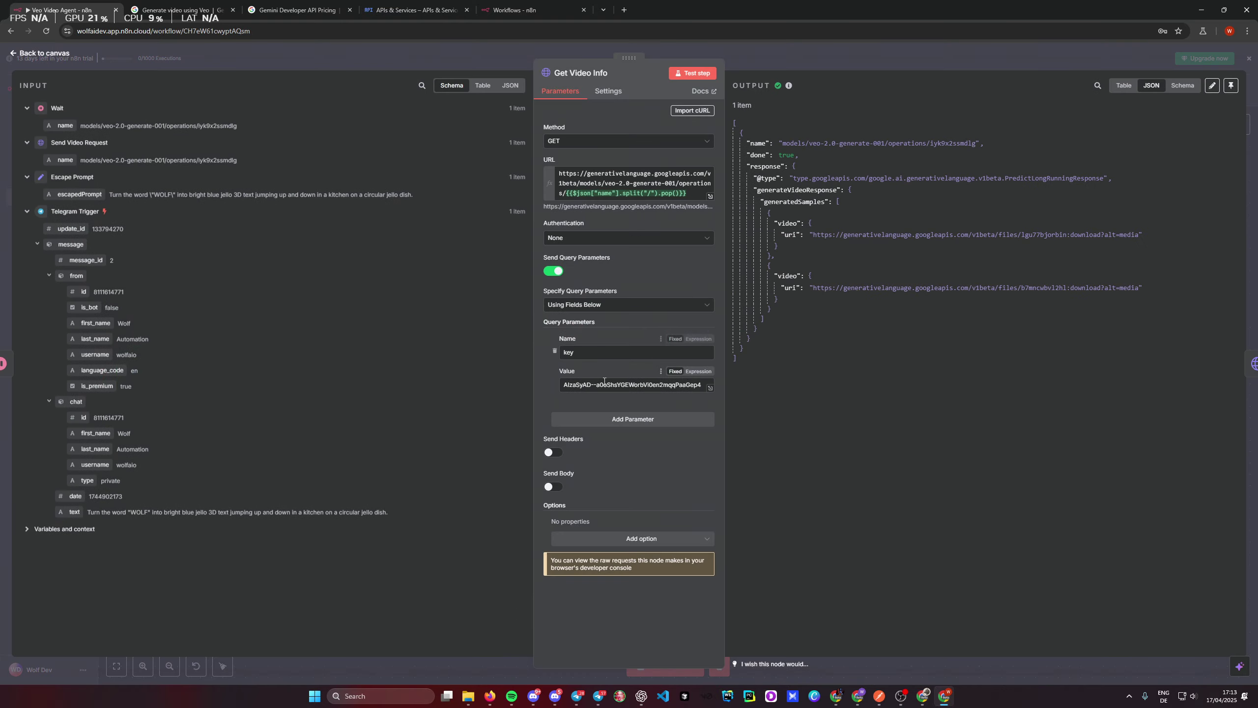
key("Escape")
double_click(821, 328)
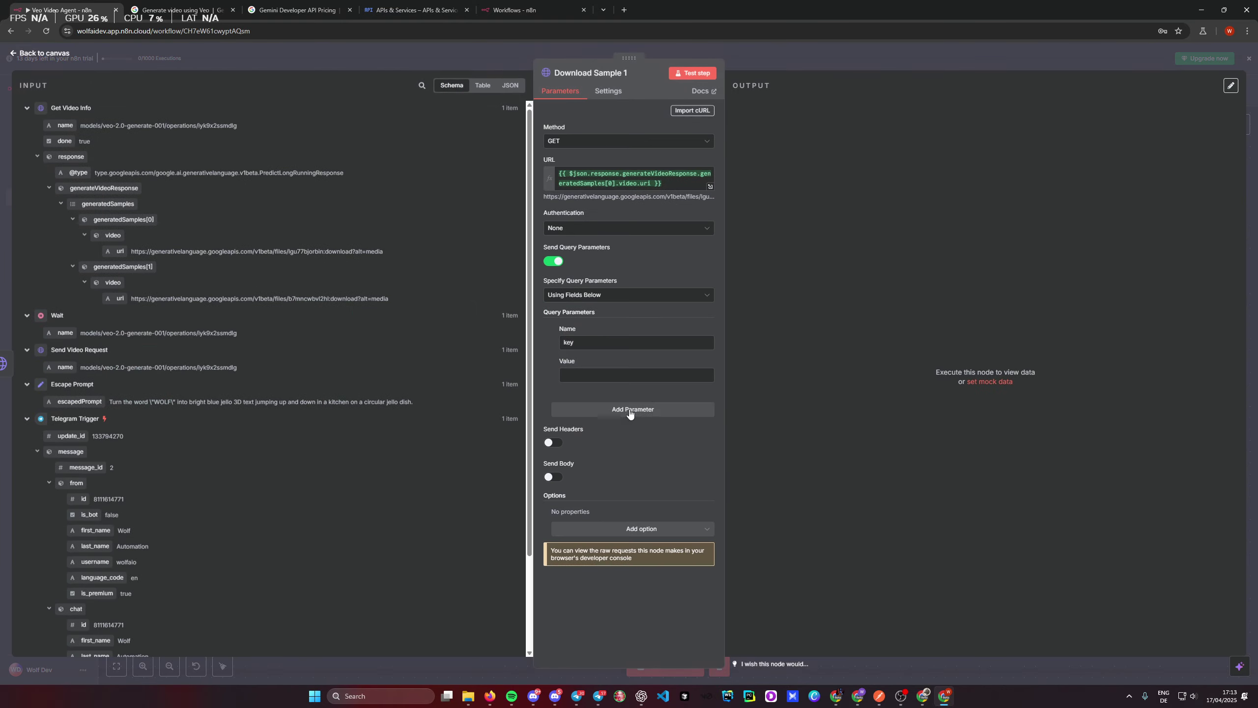
left_click(631, 374)
key("ctrl+v")
left_click(602, 603)
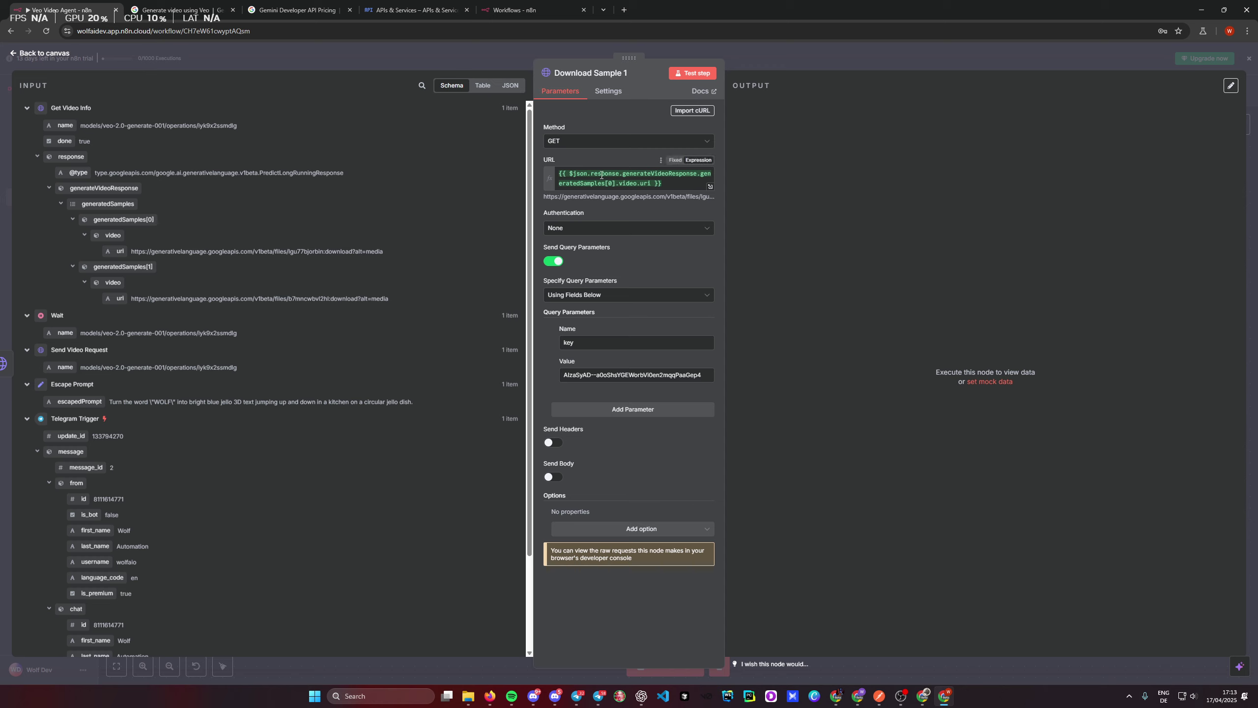
Step: Check the URL expression of Download Sample 1 and test the node to fetch the video file
left_click(647, 183)
left_click_drag(647, 183, 558, 185)
left_click(601, 481)
left_click(701, 77)
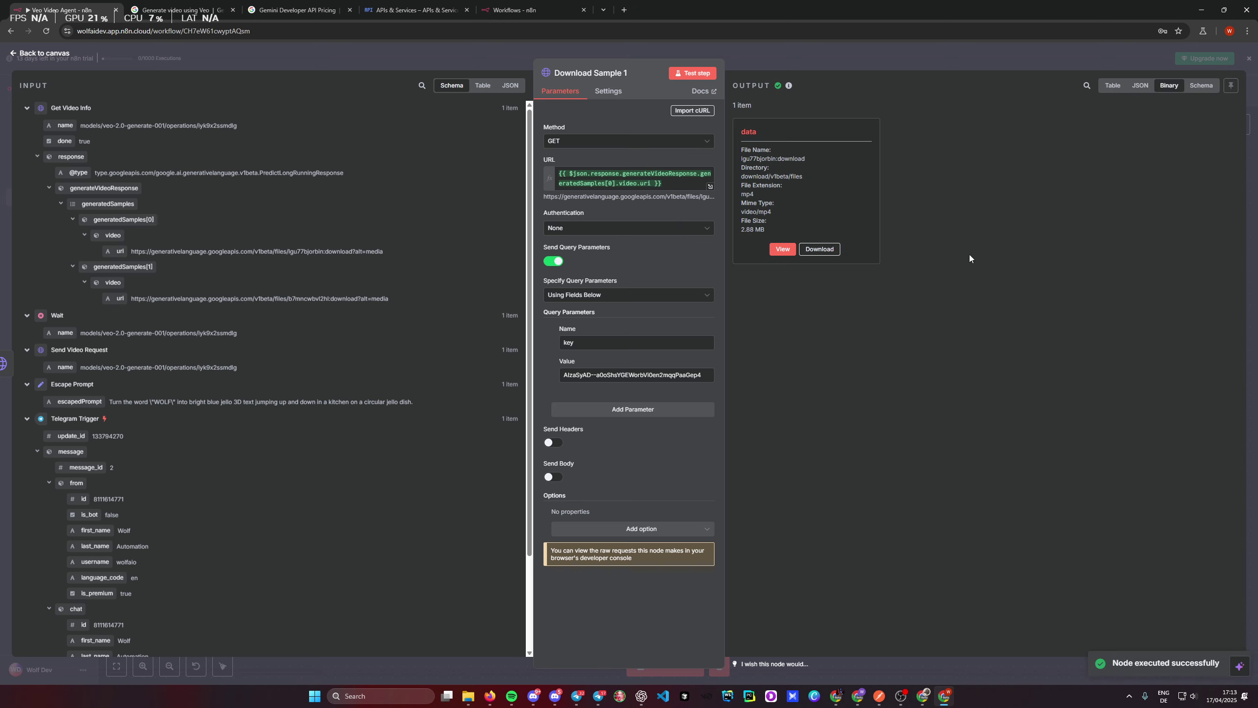
left_click(780, 50)
Step: Add a Telegram message node after Download Sample 1 and set its operation to Send Video
left_click_drag(873, 452, 717, 409)
left_click(714, 365)
type("te")
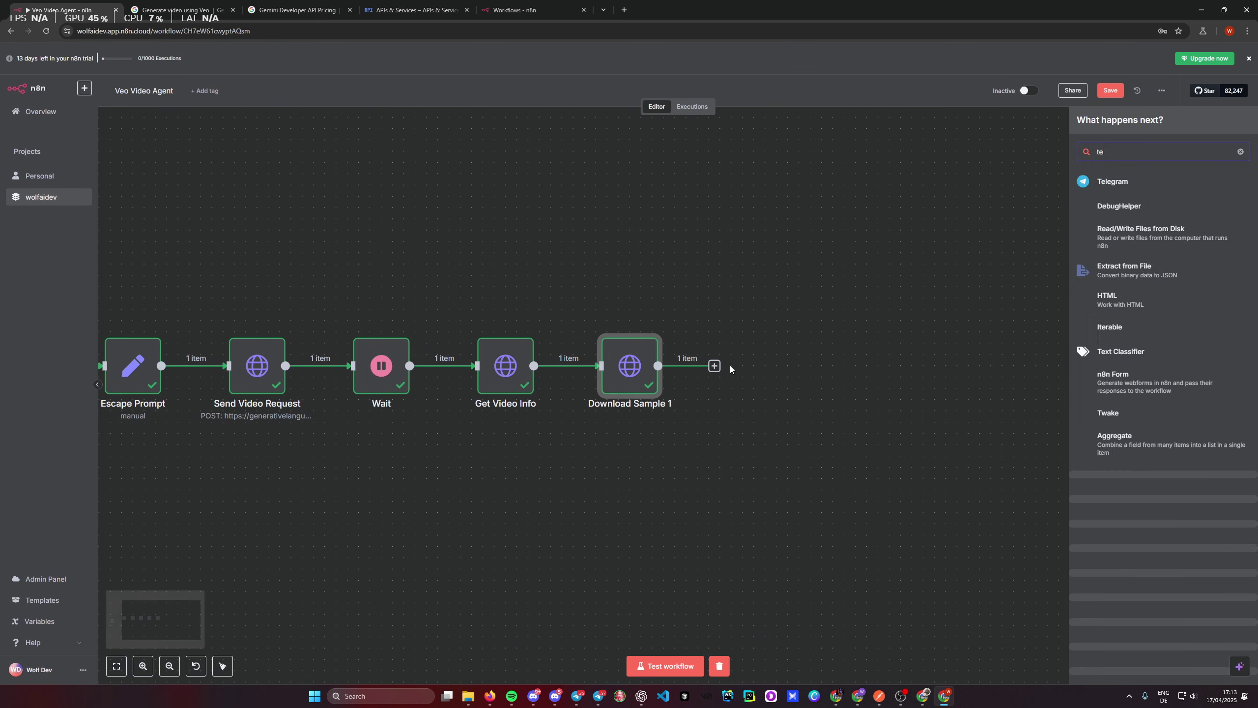
type("le")
left_click(1121, 180)
scroll(1139, 555, "down", 5)
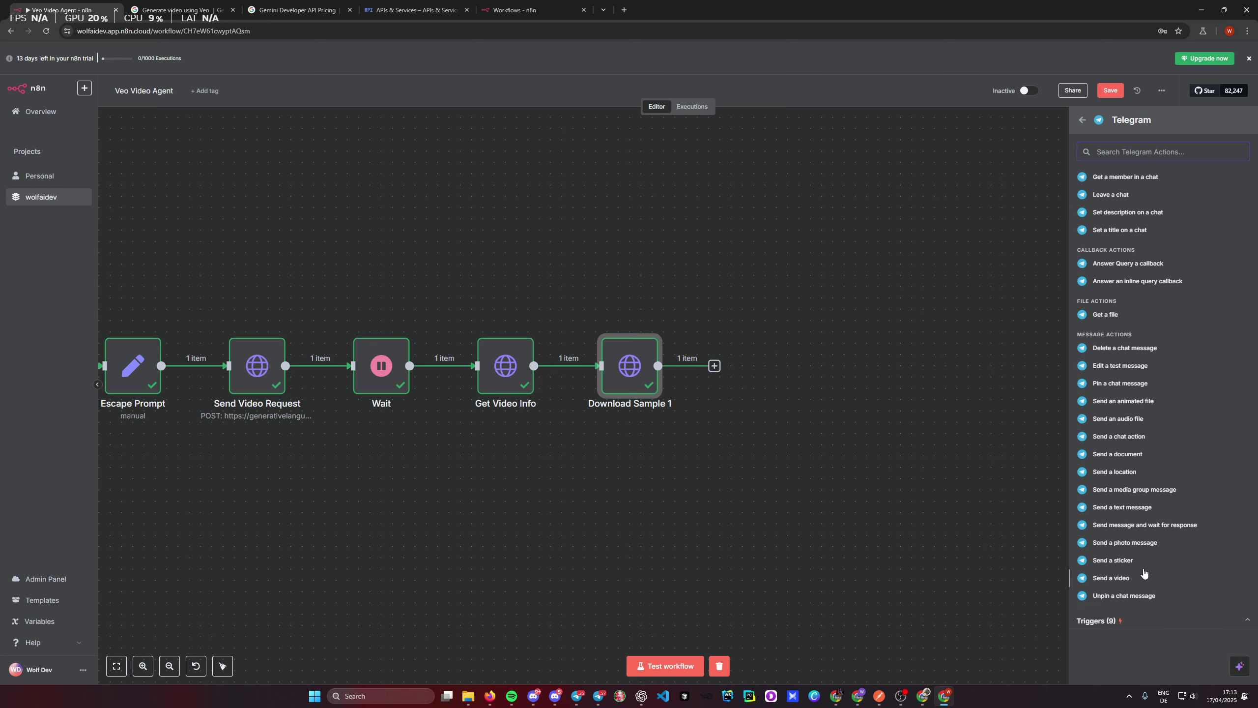
left_click(1126, 510)
left_click(624, 190)
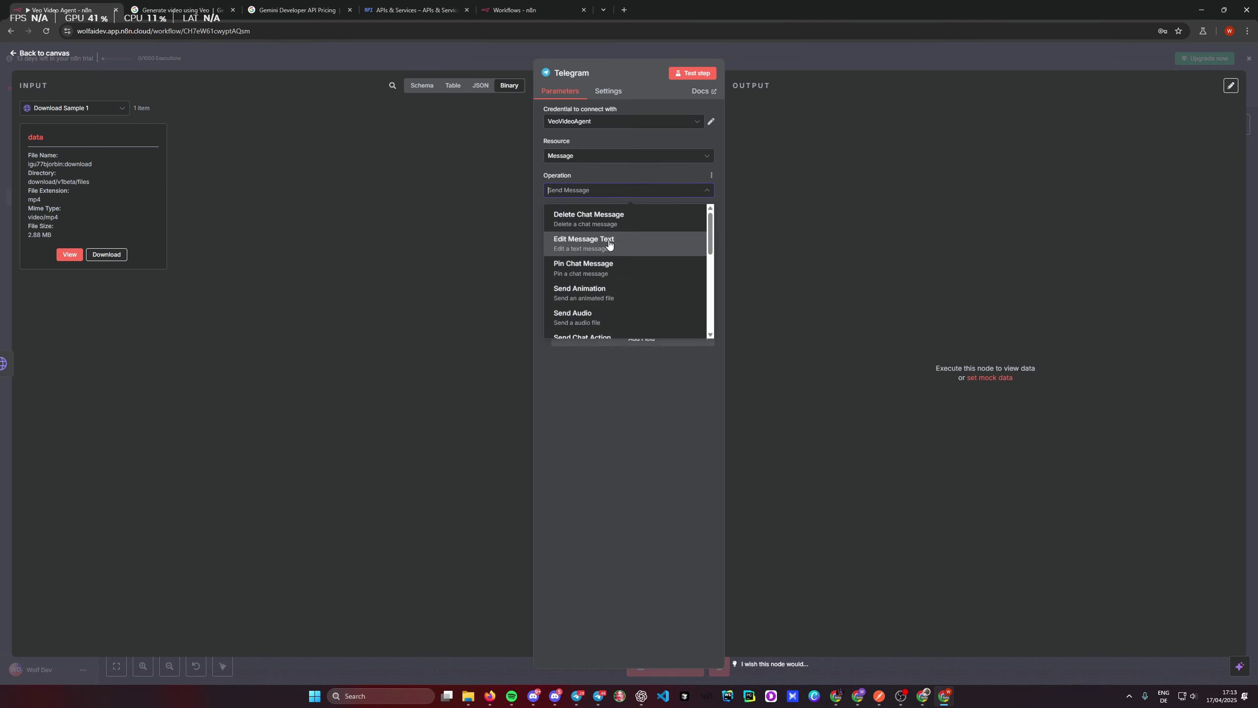
scroll(619, 281, "down", 3)
scroll(619, 281, "down", 1)
left_click(612, 297)
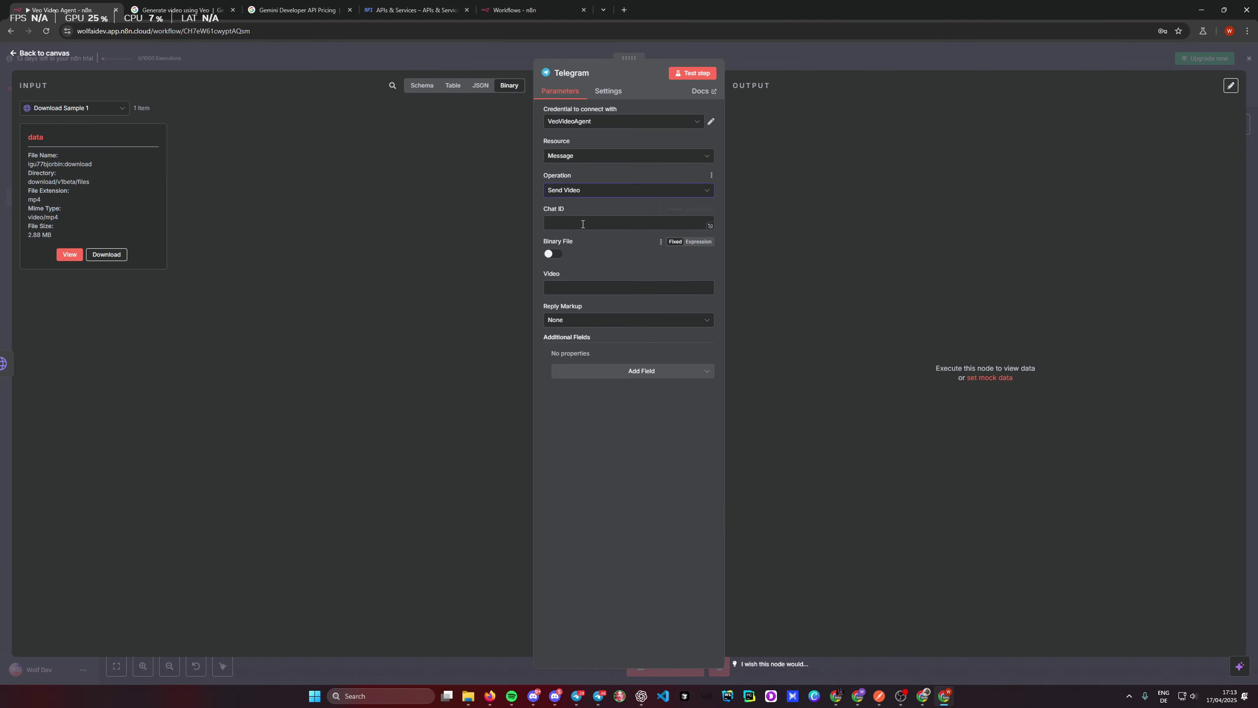
Step: Map the Telegram node's Chat ID to message.chat.id from the Telegram Trigger data
left_click(90, 115)
left_click(69, 216)
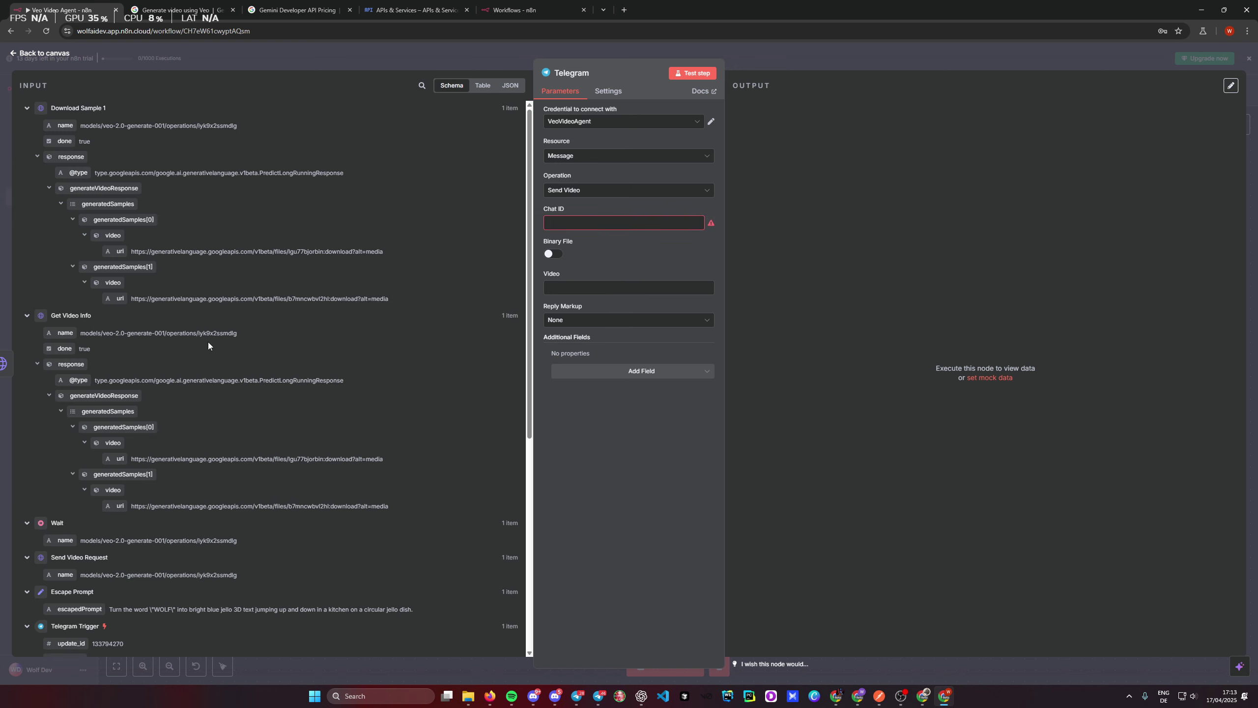
scroll(217, 332, "down", 6)
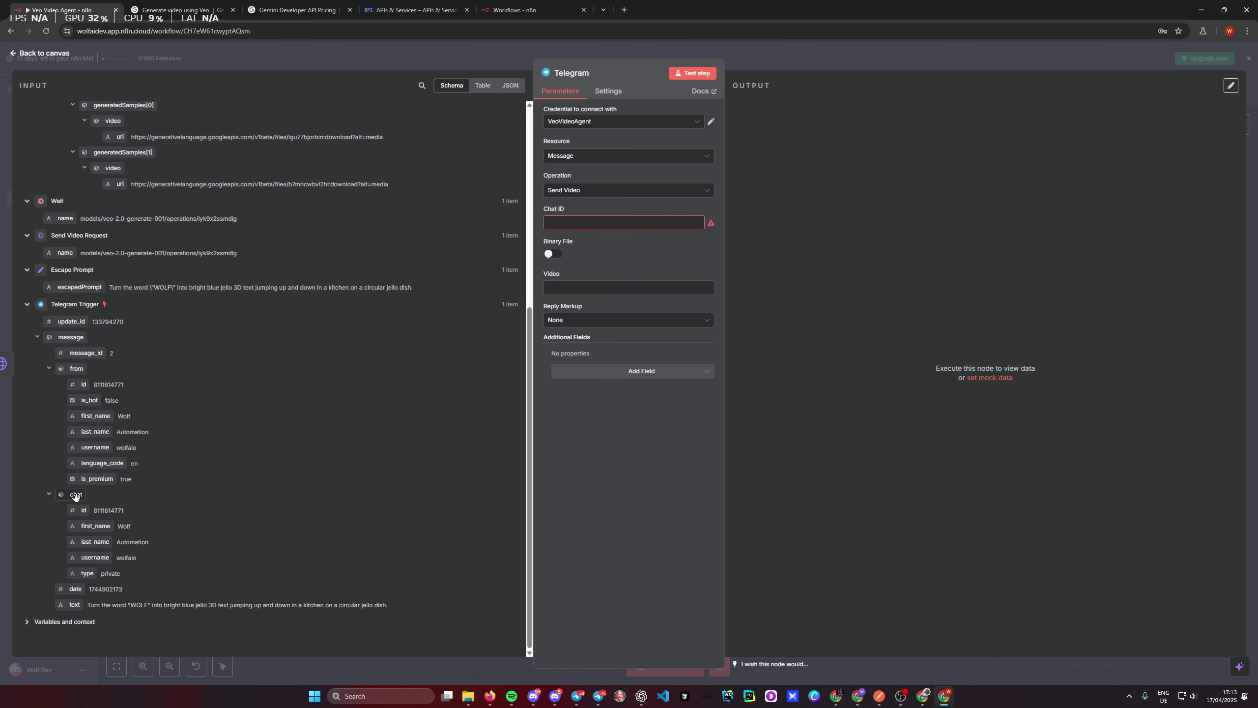
left_click_drag(83, 510, 575, 223)
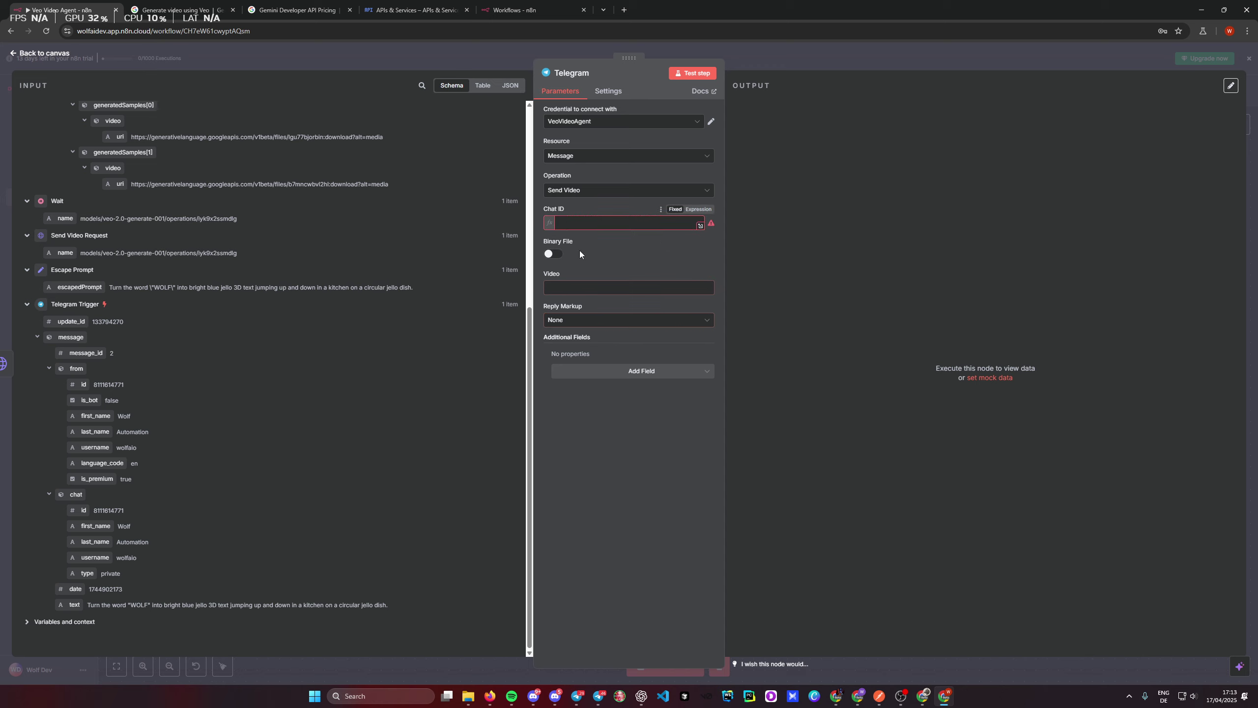
Step: Enable Binary File on the Telegram node, keeping "data" as the input binary field
left_click(553, 274)
double_click(553, 307)
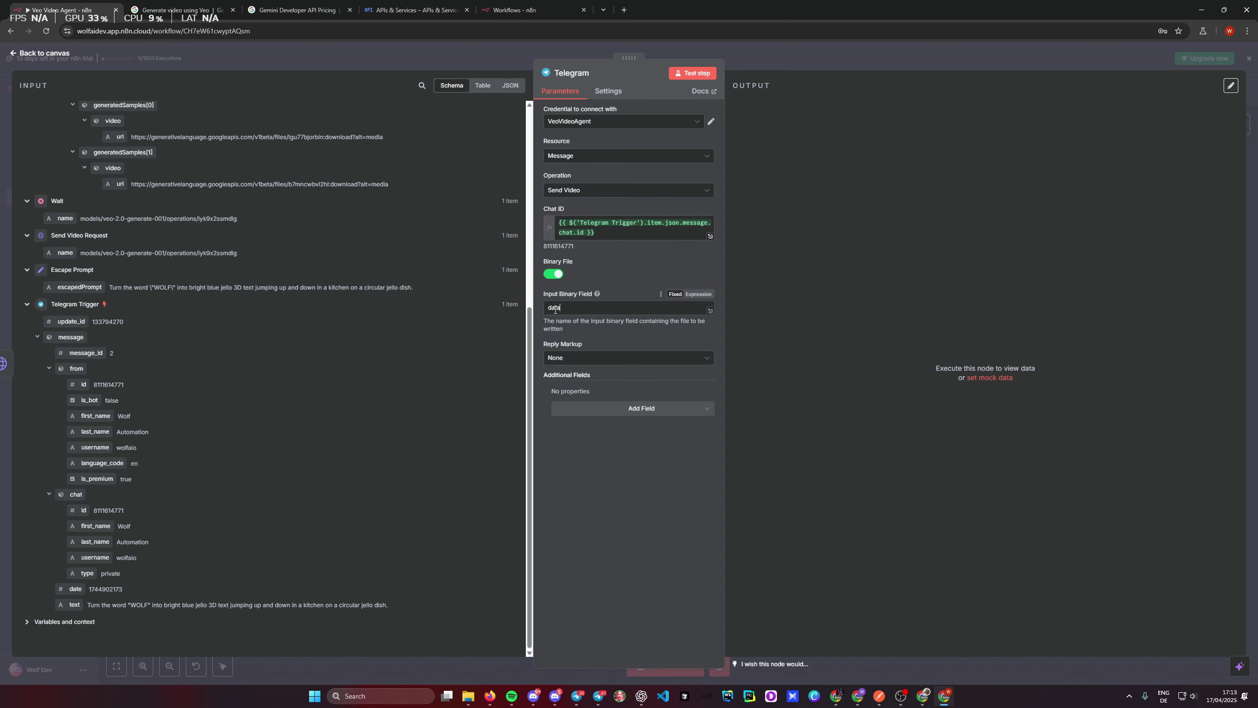
left_click(607, 475)
Step: Add a Caption field to the Telegram node reading "Here's your first video."
left_click(624, 408)
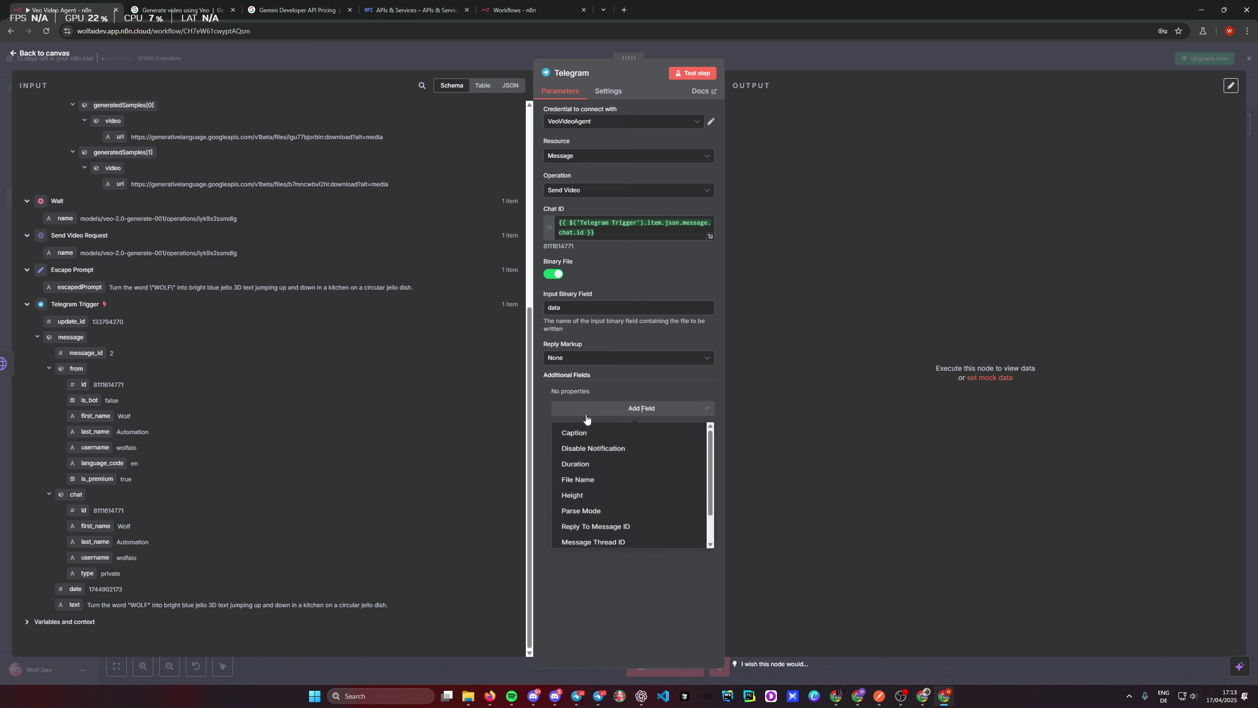
left_click(594, 432)
type("Here")
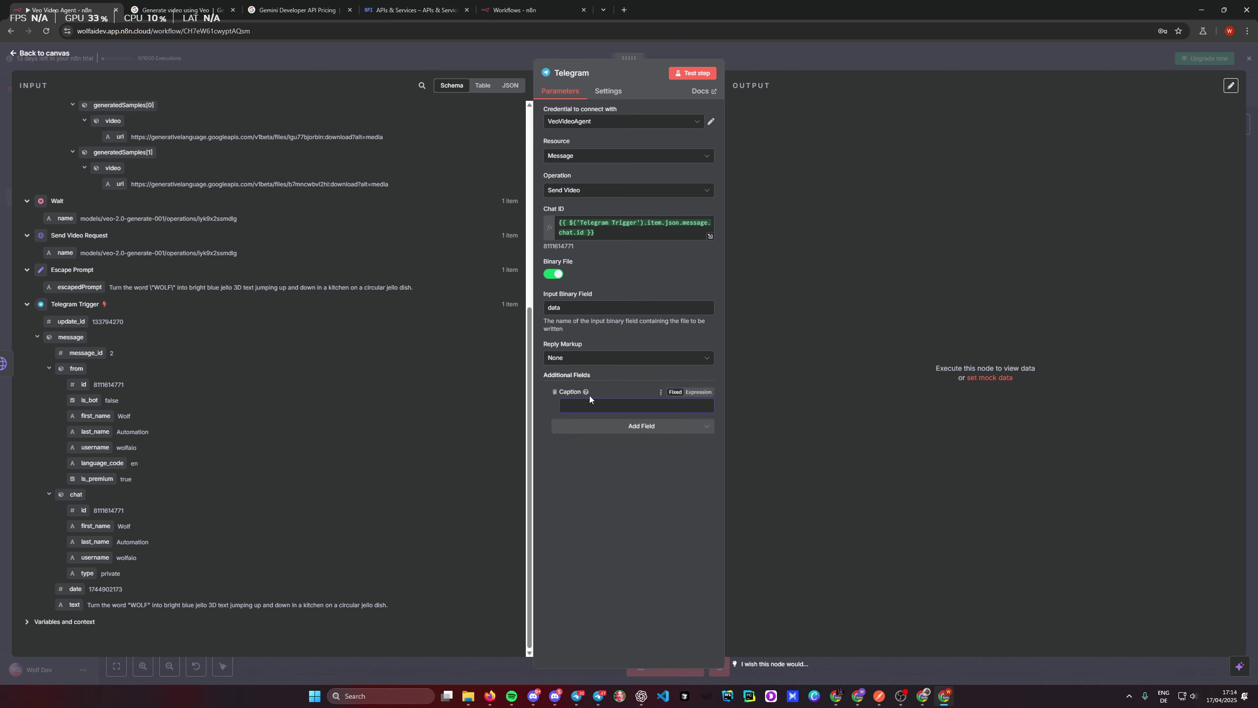
type("'s your first video.")
Step: Rename the Telegram node to "Send Sample 1" and return to the canvas
left_click(559, 74)
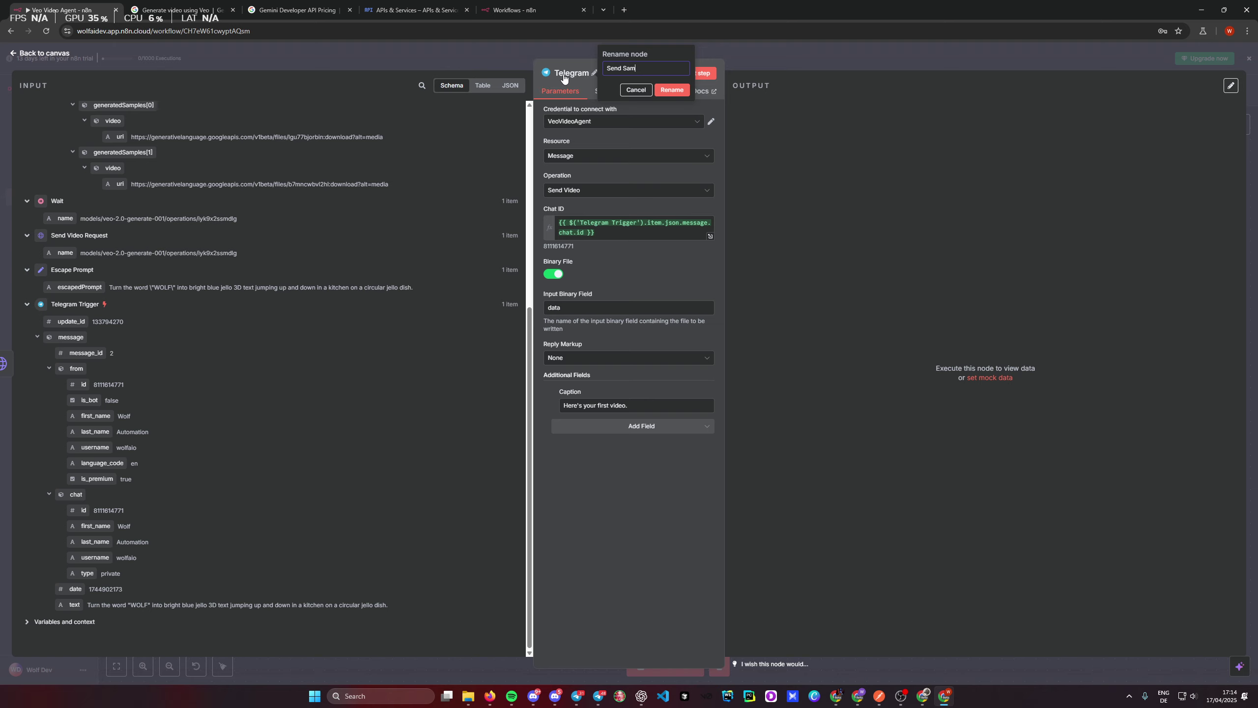
left_click(676, 91)
left_click(778, 69)
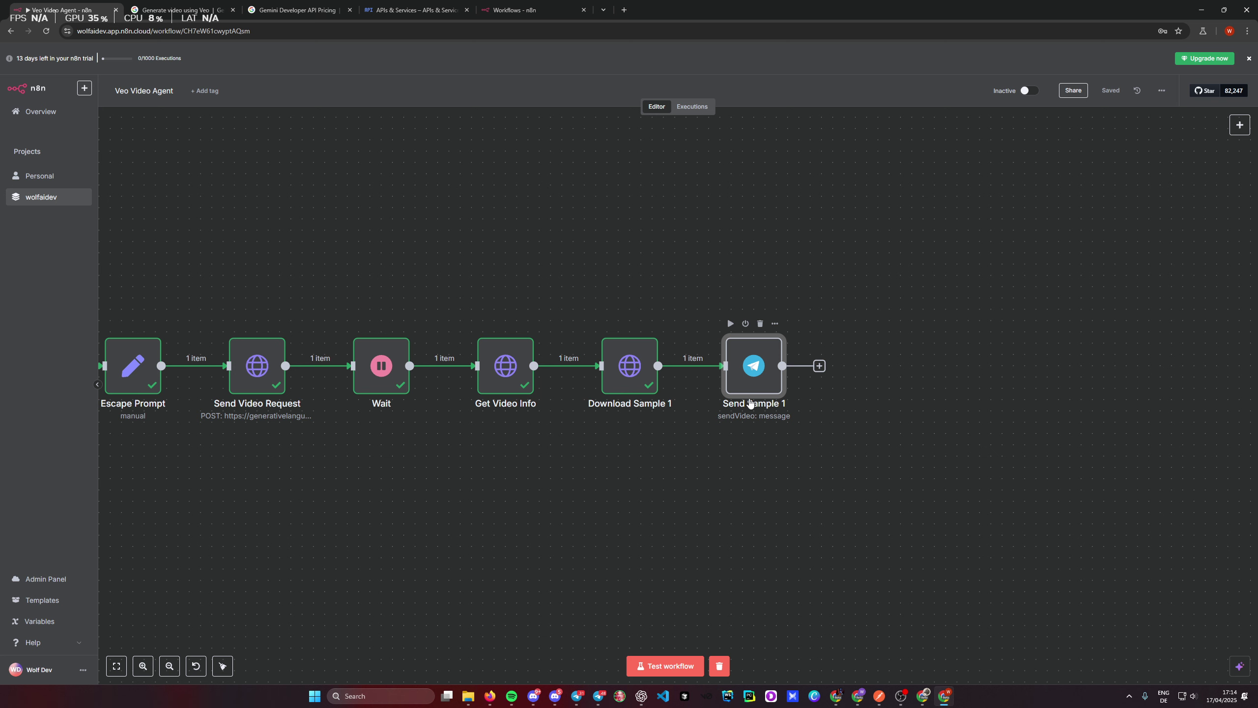
Step: Test the Send Sample 1 node and check the delivered video in the VeoVideoAgent chat in Telegram
double_click(741, 376)
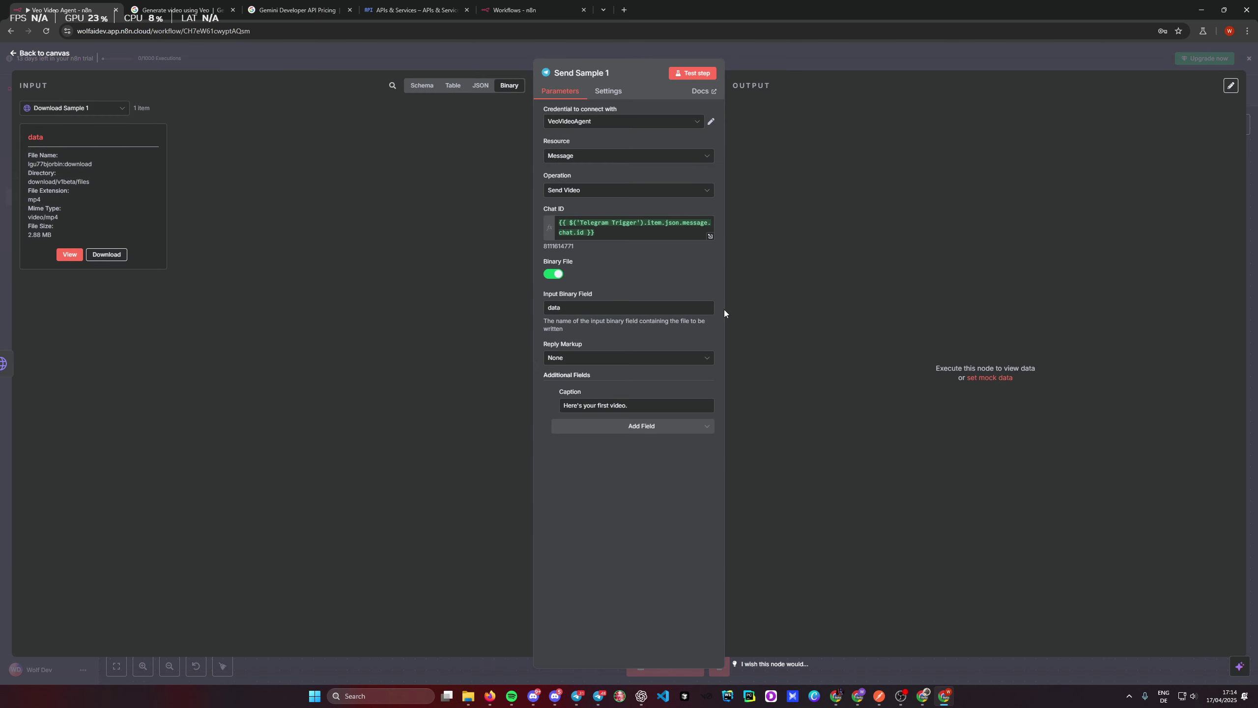
left_click(700, 73)
left_click(599, 696)
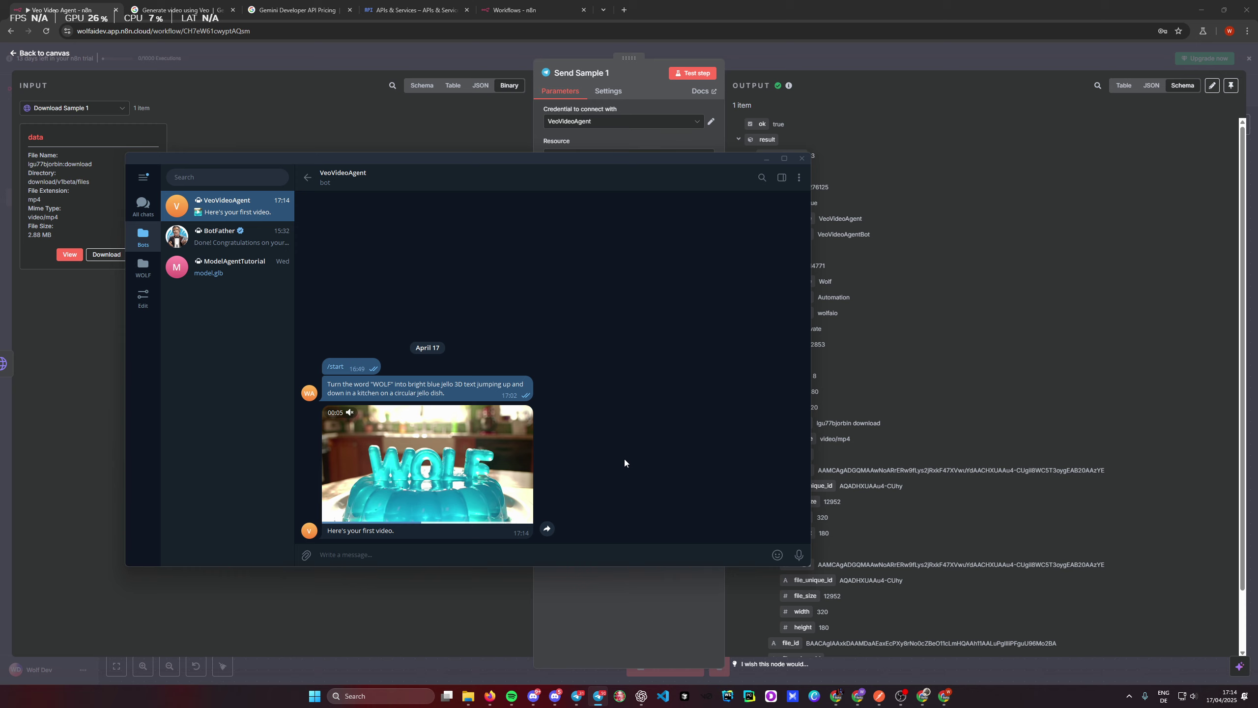
left_click(801, 50)
Step: Duplicate the Download Sample 1 node and connect the copy after Send Sample 1
left_click_drag(804, 438, 680, 422)
left_click(691, 364)
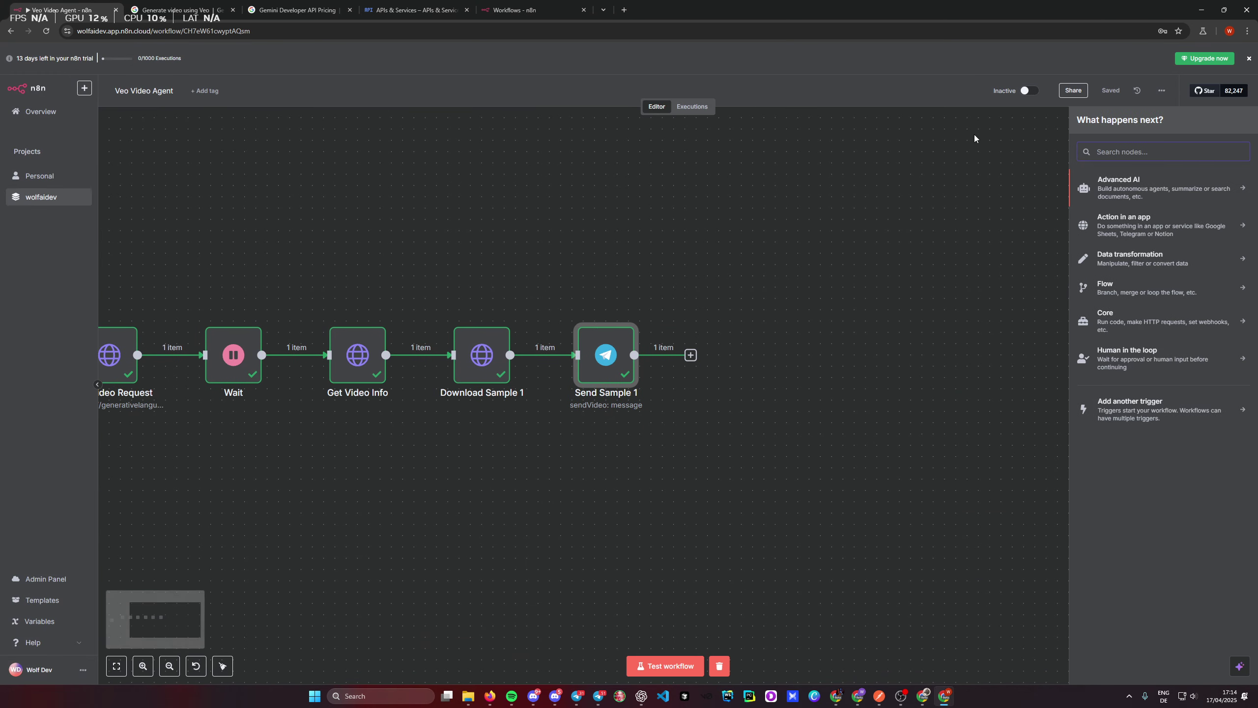
left_click(463, 403)
key("ctrl+v")
left_click_drag(775, 281, 730, 374)
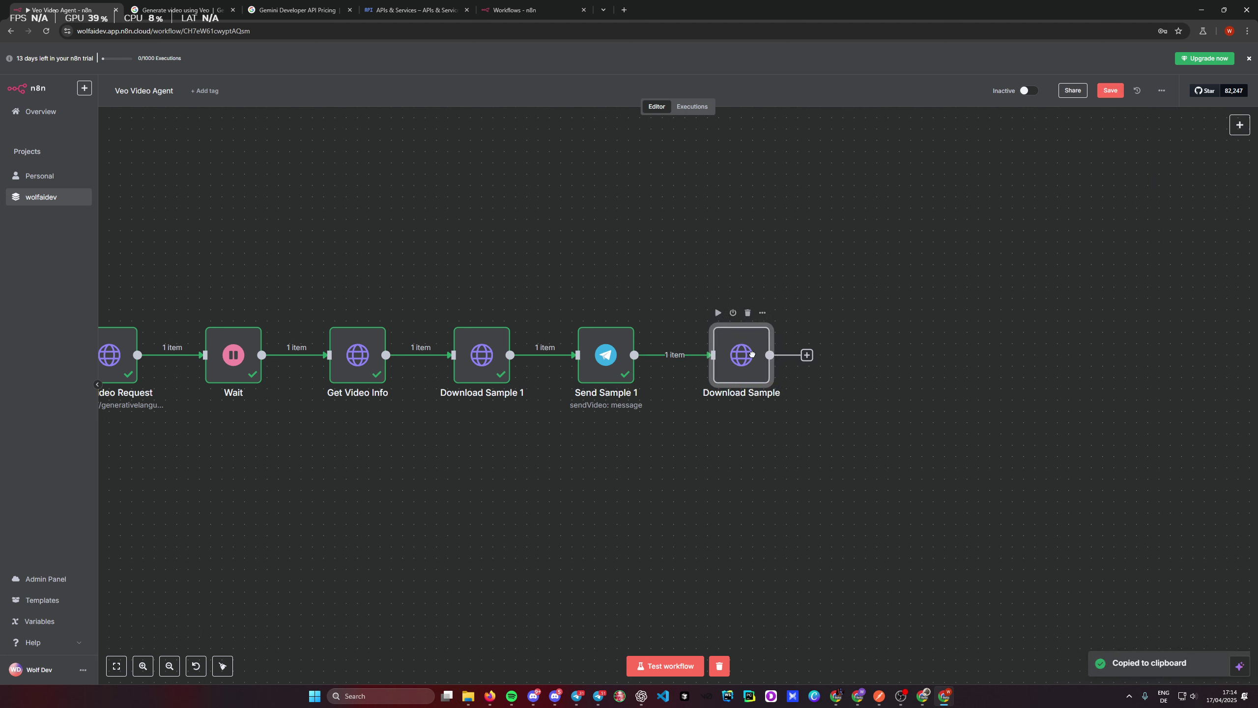
Step: Rename the duplicated download node to "Download Sample 2"
double_click(751, 402)
left_click(576, 74)
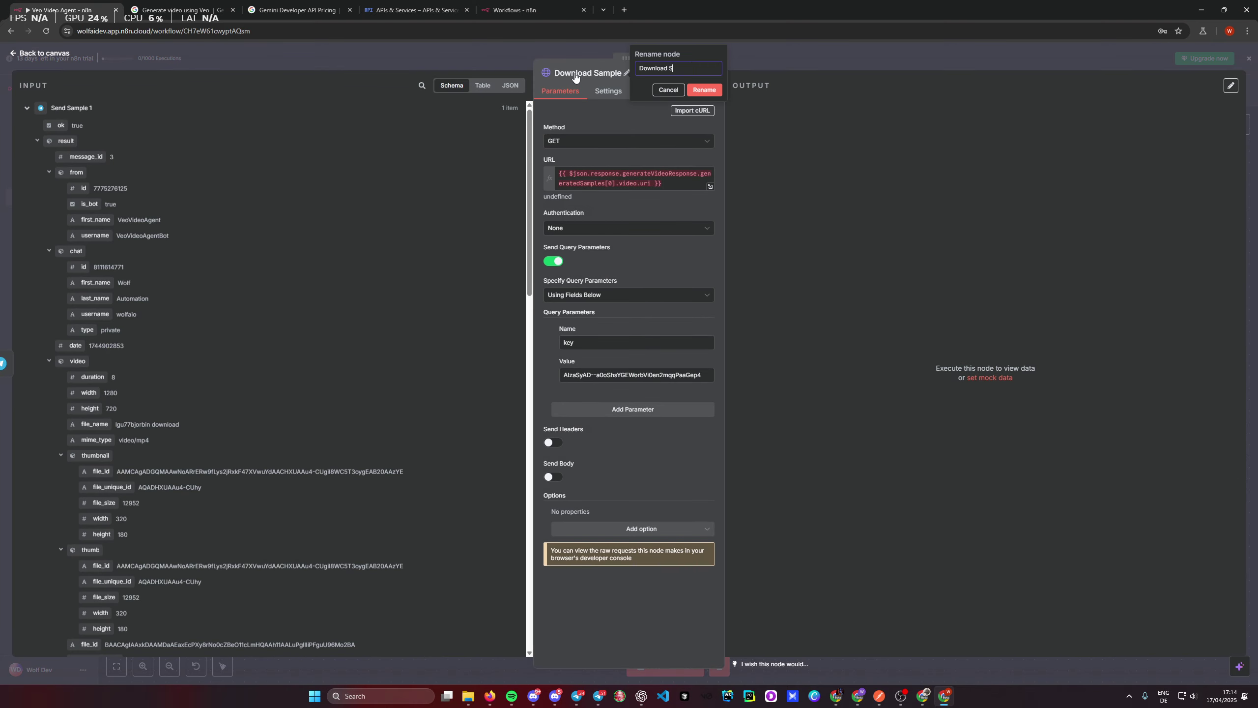
left_click(704, 90)
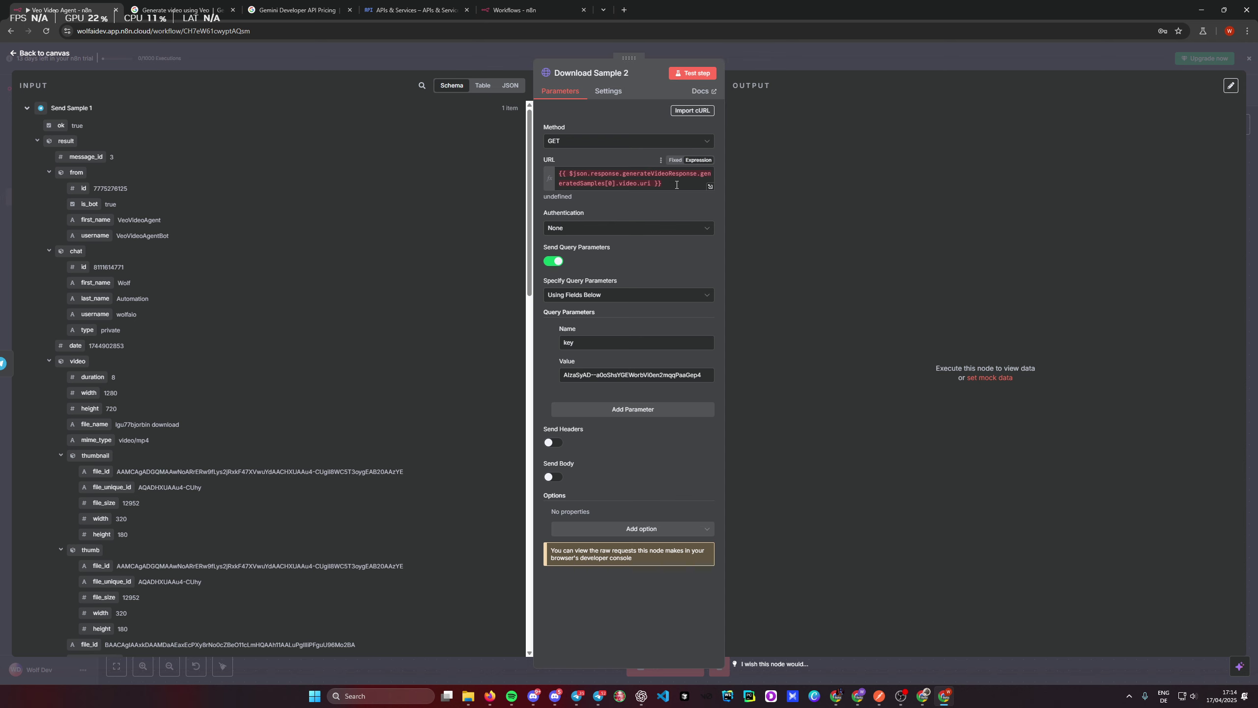
Step: Map Download Sample 2's URL to generatedSamples[1].video.uri from the Get Video Info data and test the node
left_click(559, 171)
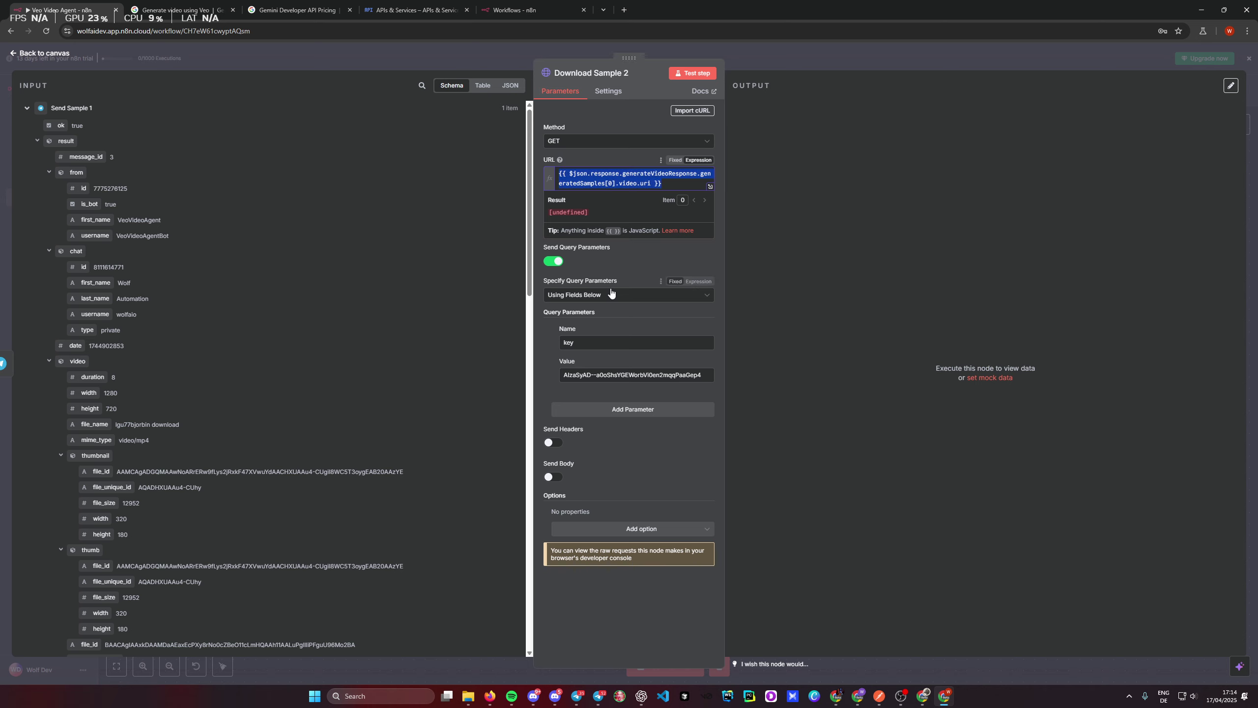
key("BackSpace")
scroll(159, 275, "down", 9)
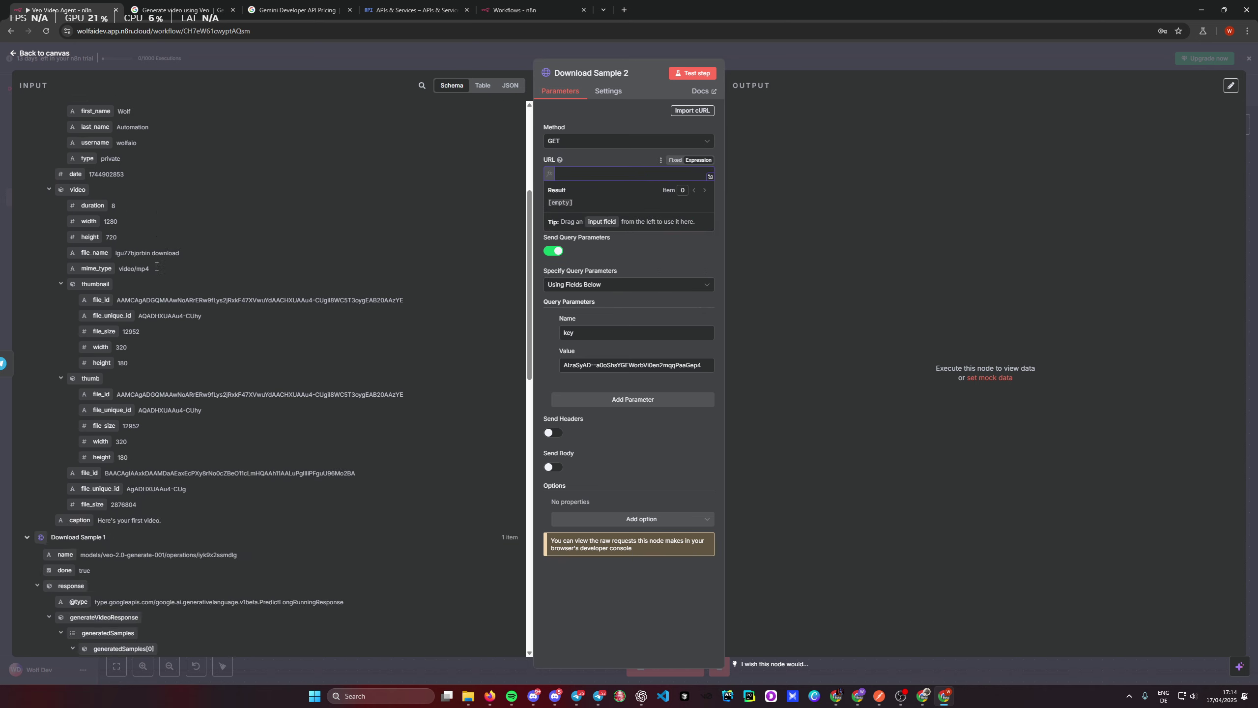
scroll(153, 265, "down", 5)
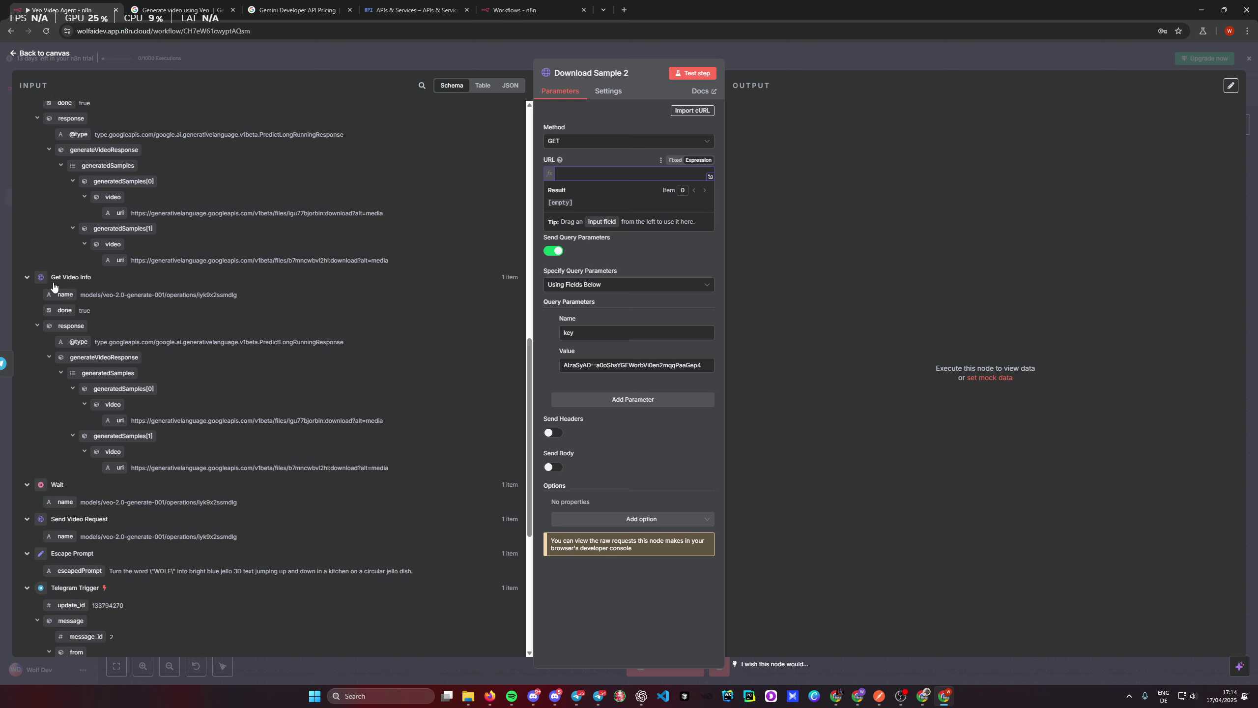
scroll(194, 335, "down", 2)
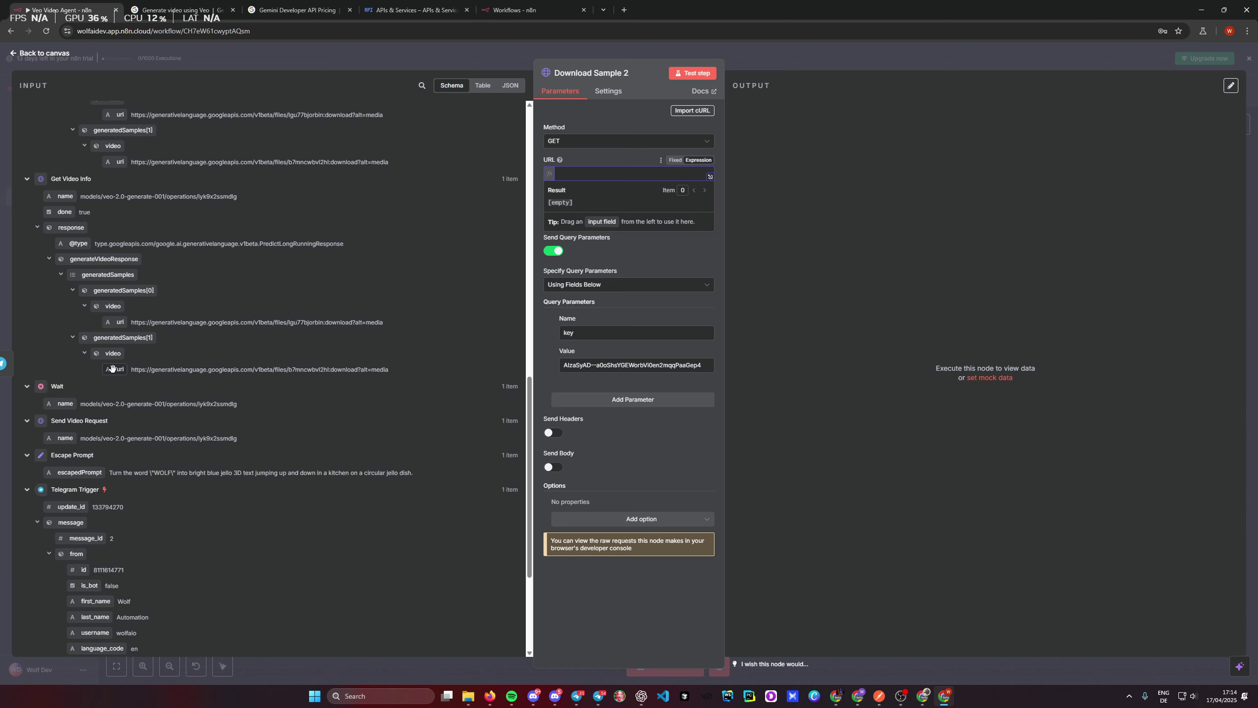
left_click_drag(112, 368, 597, 238)
left_click_drag(603, 175, 612, 190)
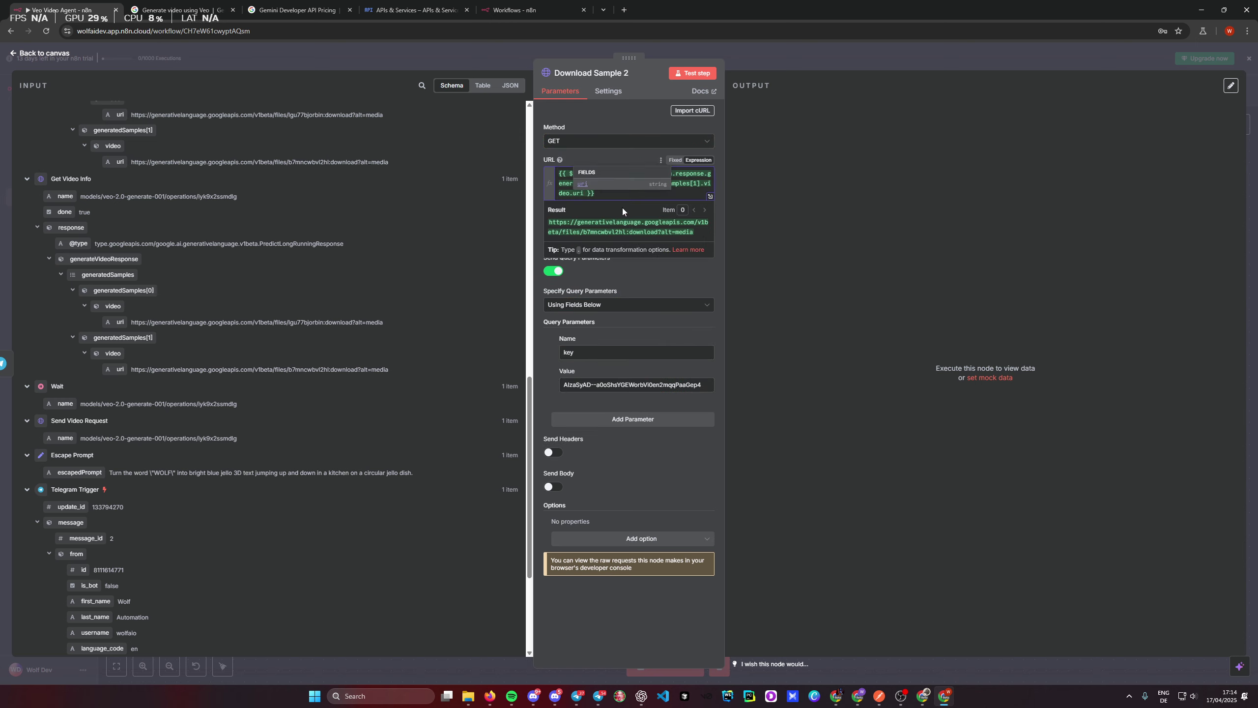
left_click(607, 193)
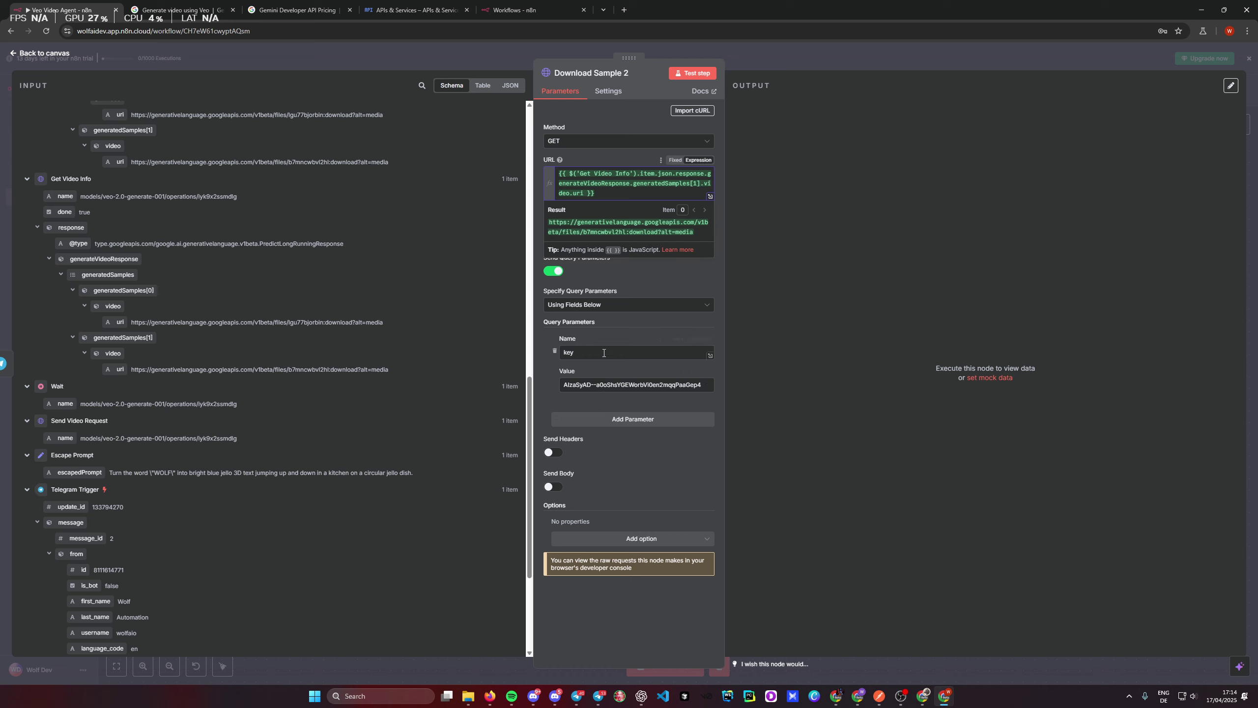
left_click(609, 615)
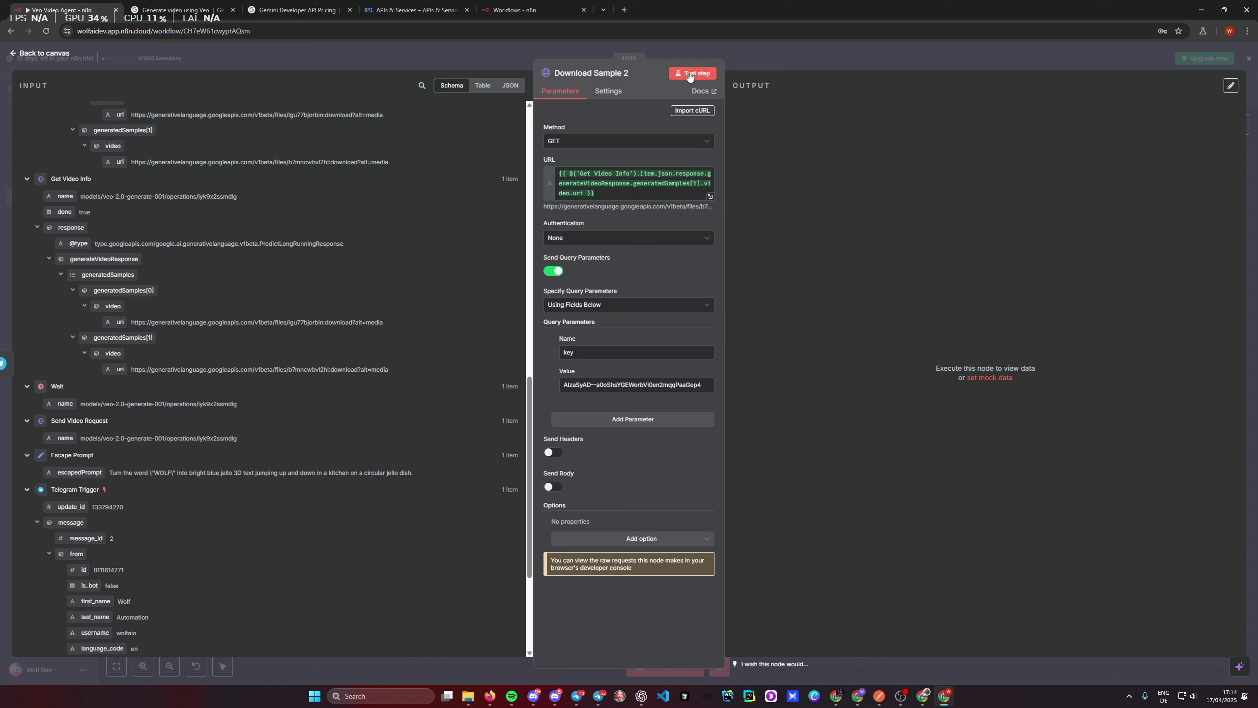
left_click(806, 57)
Step: Duplicate the Send Sample 1 node and connect the copy after Download Sample 2
left_click(613, 369)
key("ctrl+c")
key("ctrl+v")
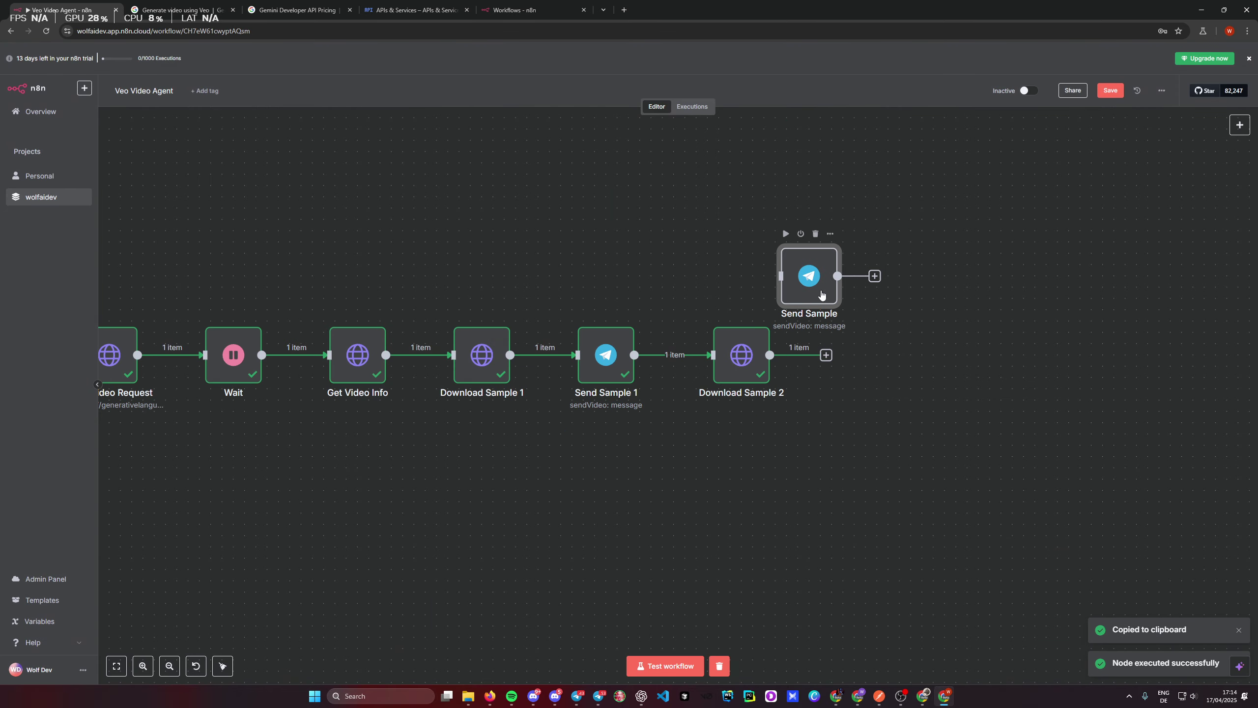
left_click_drag(821, 294, 884, 366)
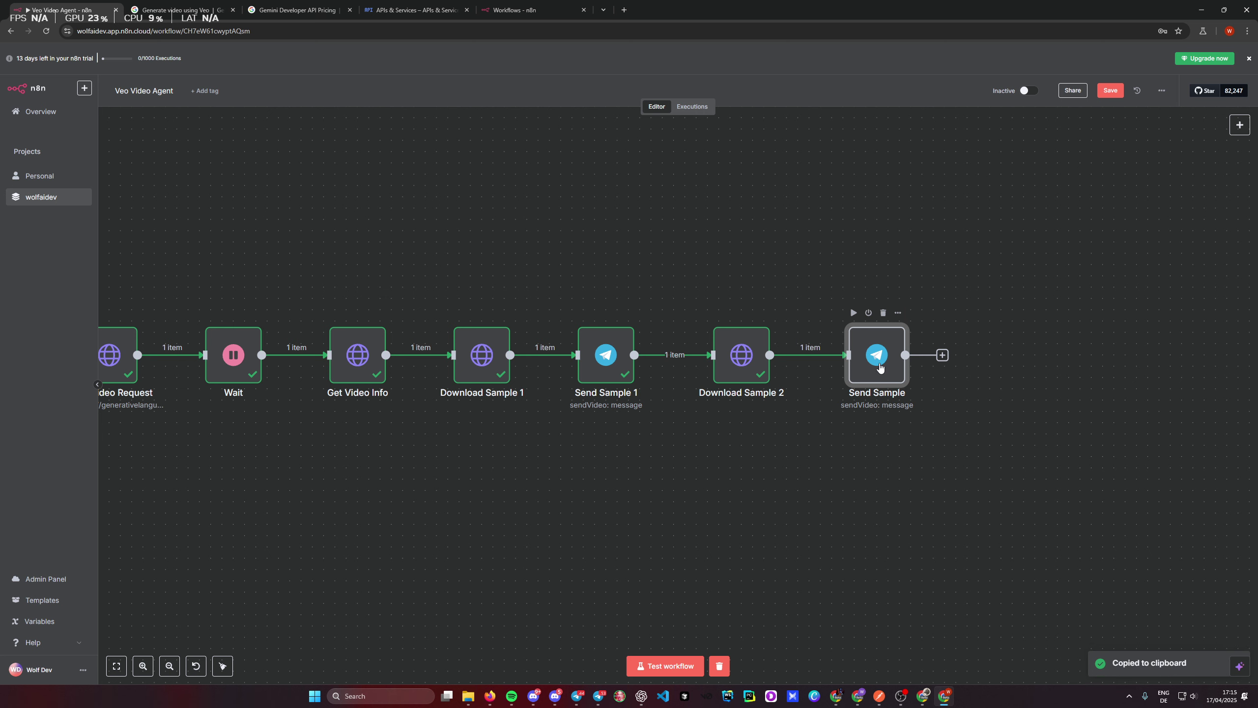
Step: Rename the duplicated Telegram node to "Send Sample 2" and set its caption to "Here's your second video."
double_click(867, 358)
left_click(594, 74)
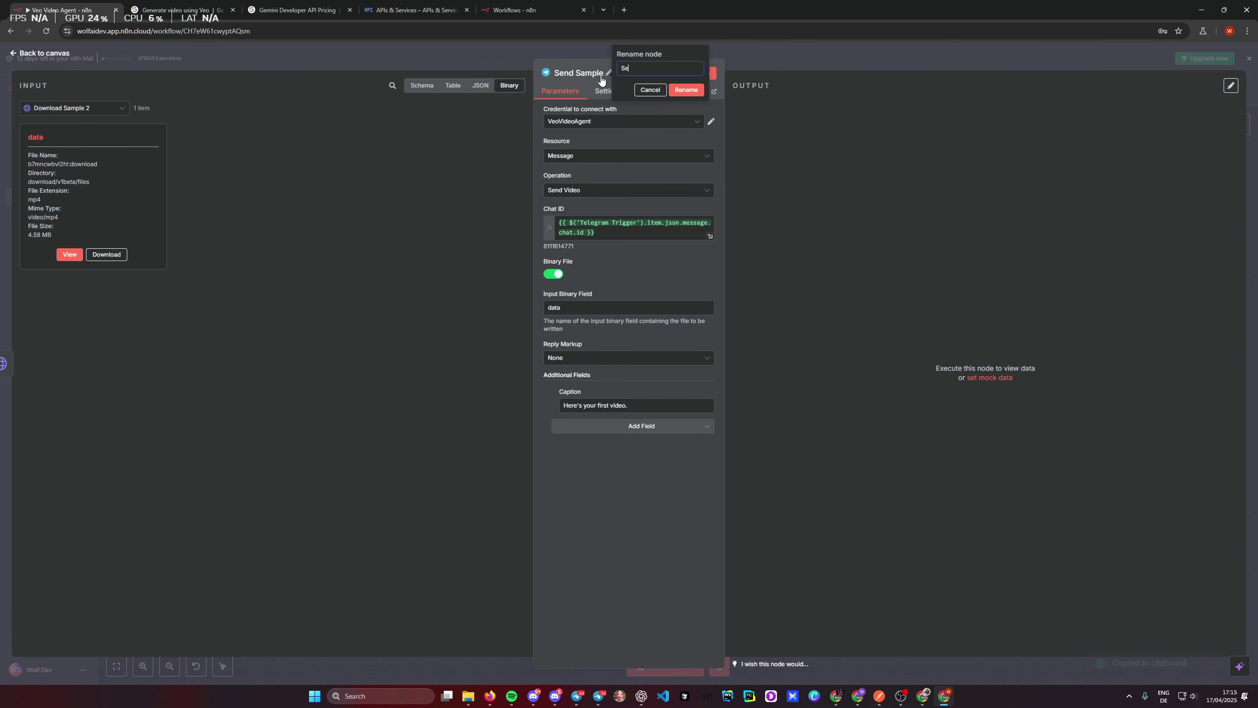
left_click(685, 90)
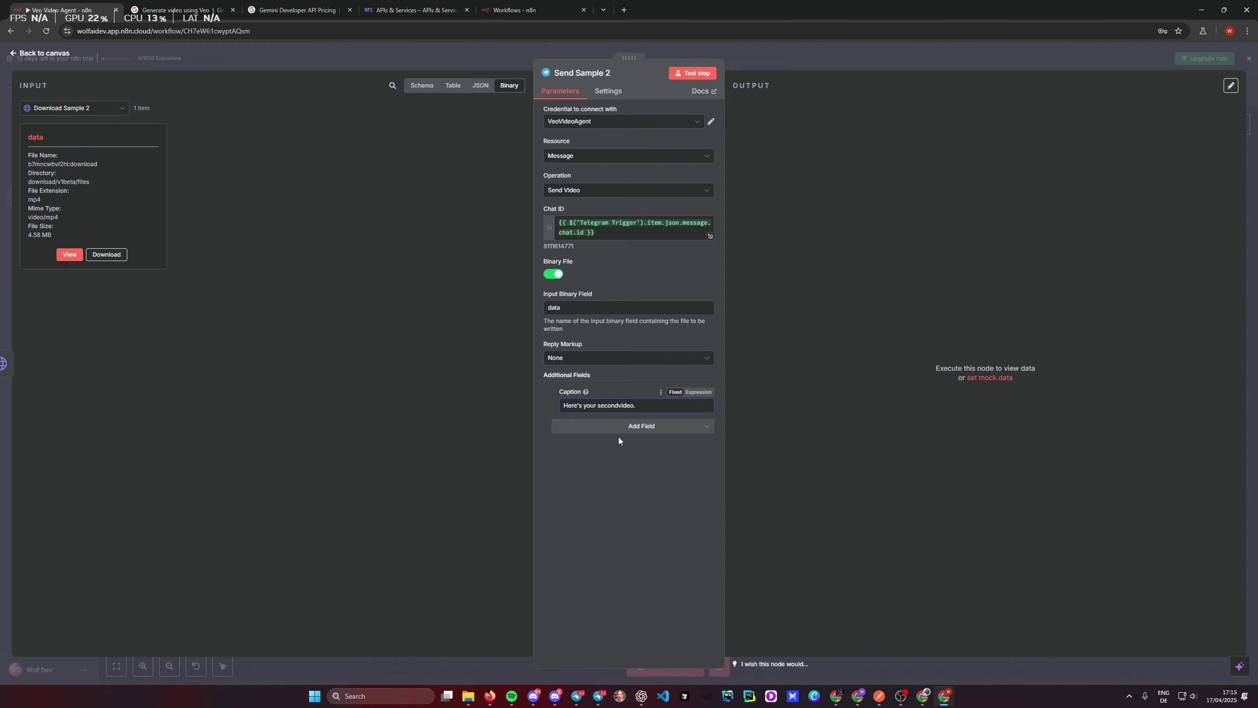
key("Escape")
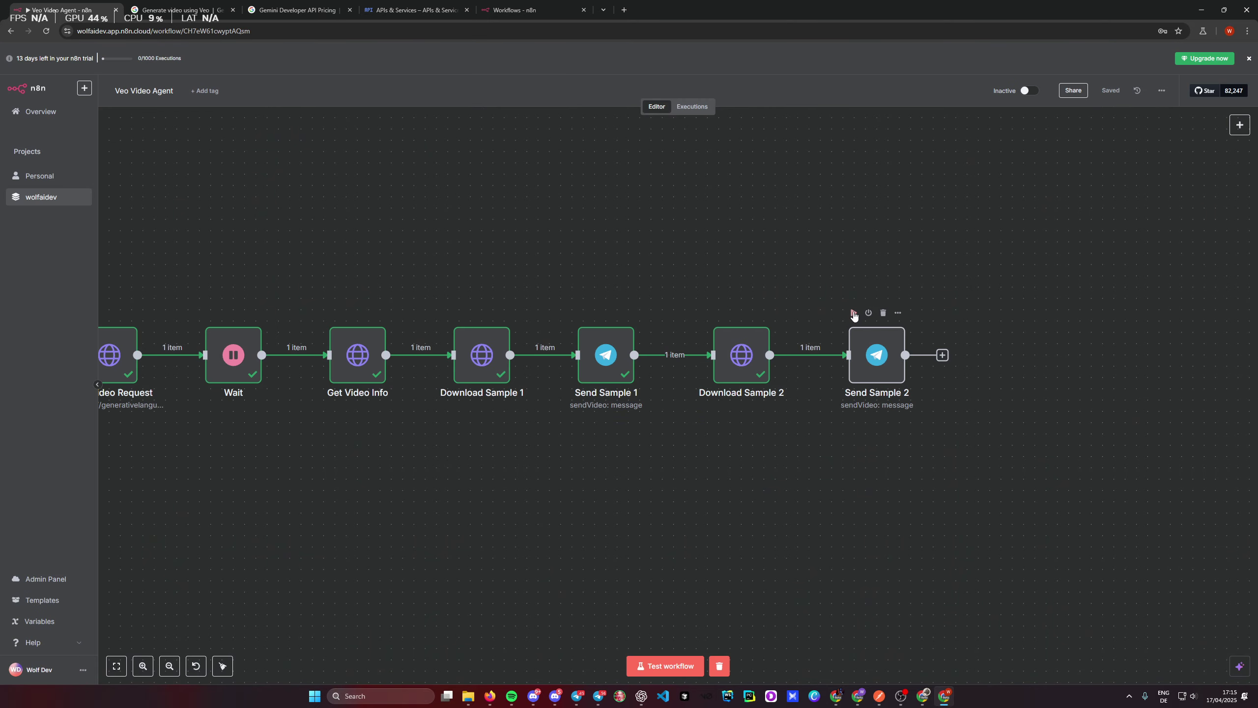
Step: Execute the Send Sample 2 node and check the second video in the Telegram chat
left_click(853, 313)
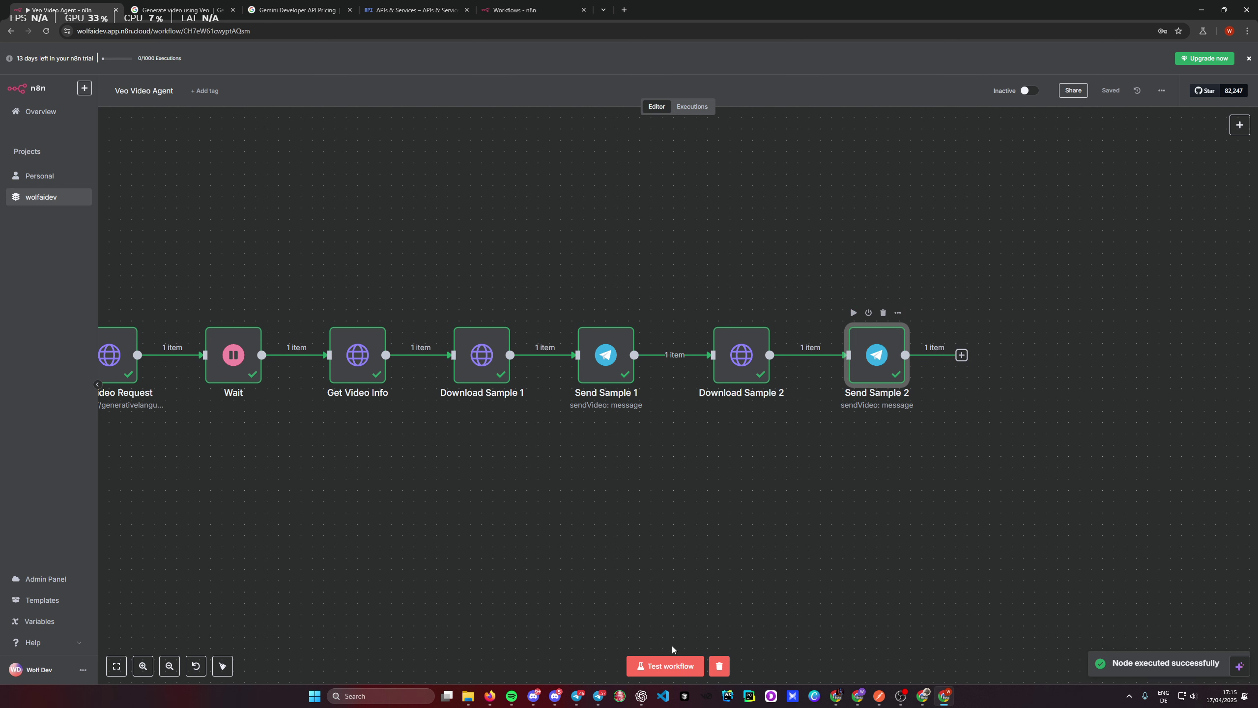
key("alt+Tab")
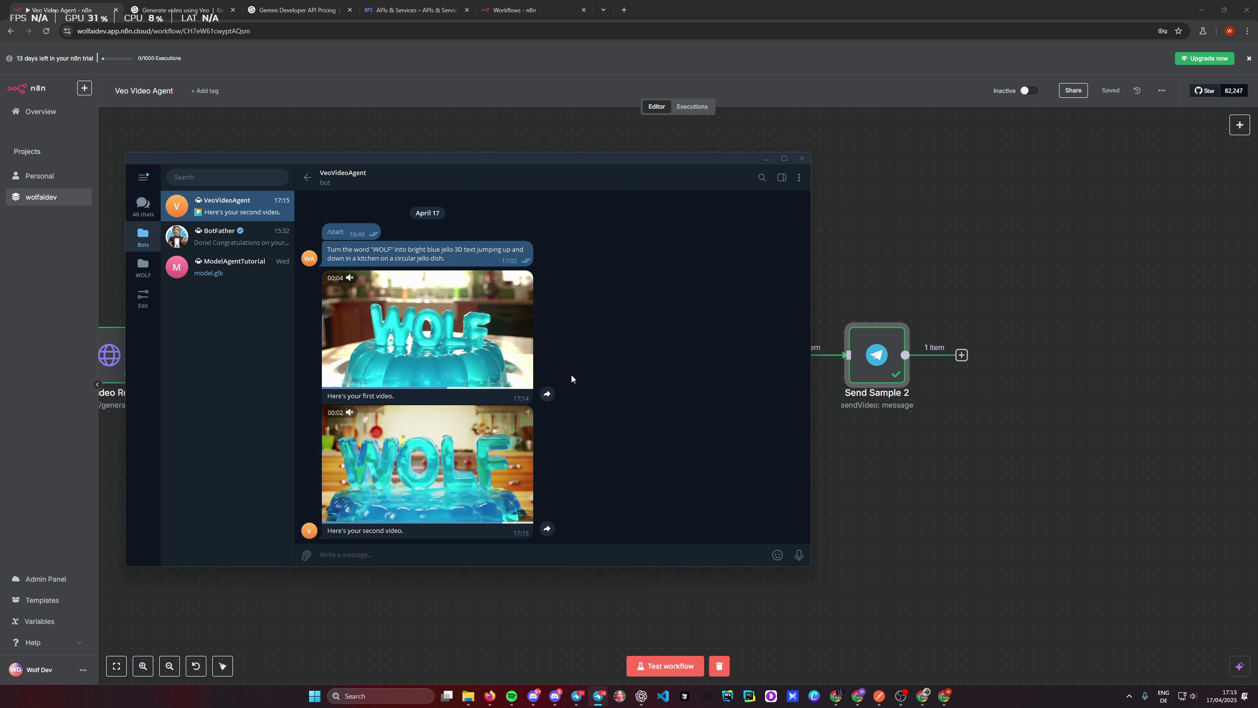
left_click(989, 469)
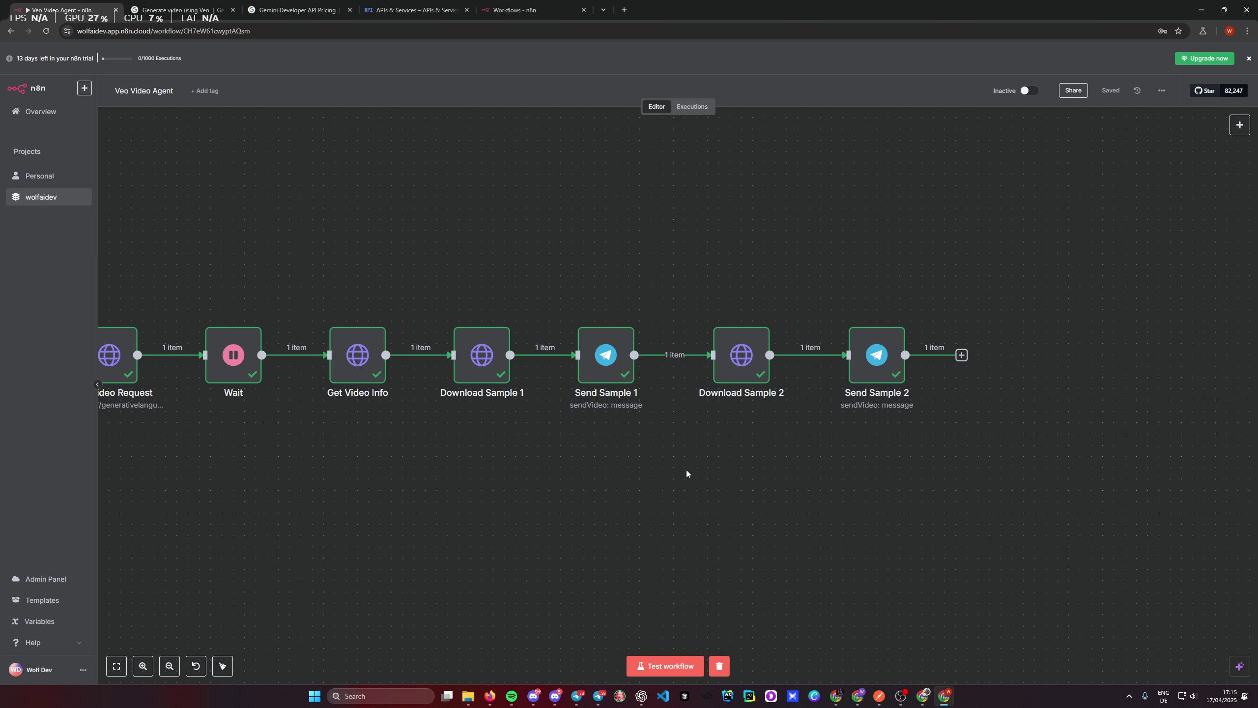
scroll(688, 472, "down", 3)
left_click_drag(635, 491, 815, 411)
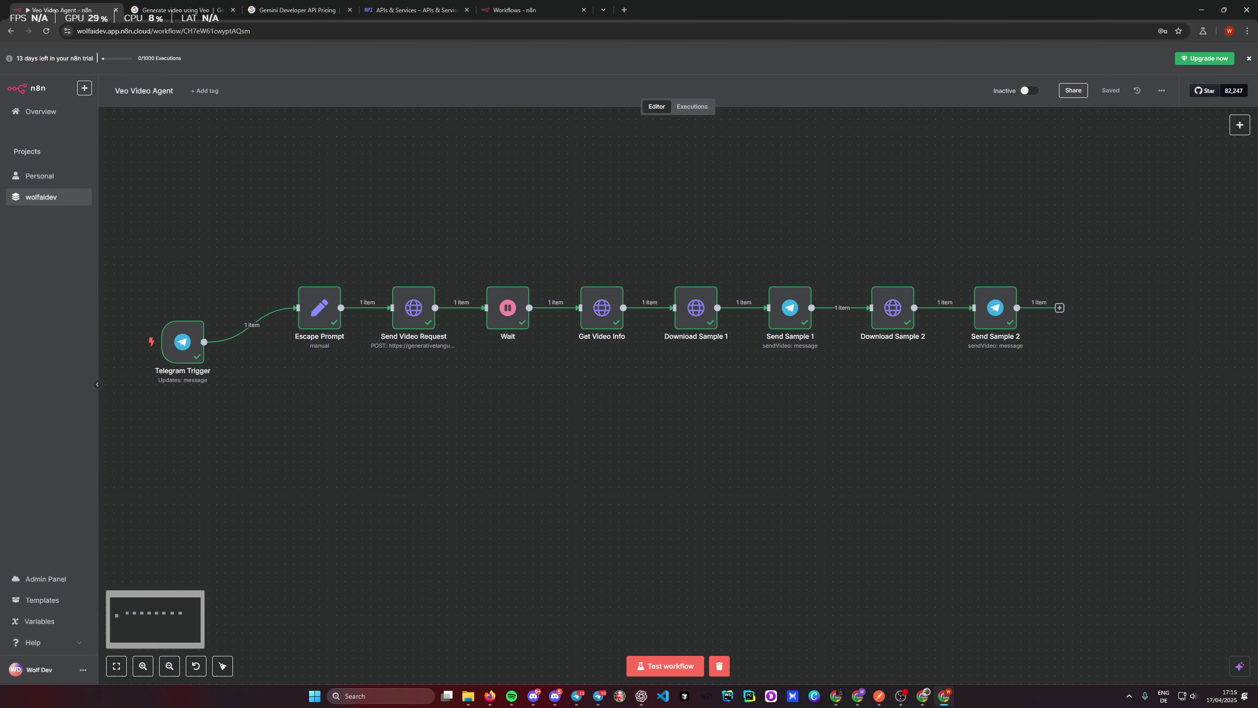
mouse_move(470, 460)
left_mouse_down()
mouse_move(528, 450)
mouse_move(453, 468)
left_mouse_up()
left_click_drag(624, 458, 644, 466)
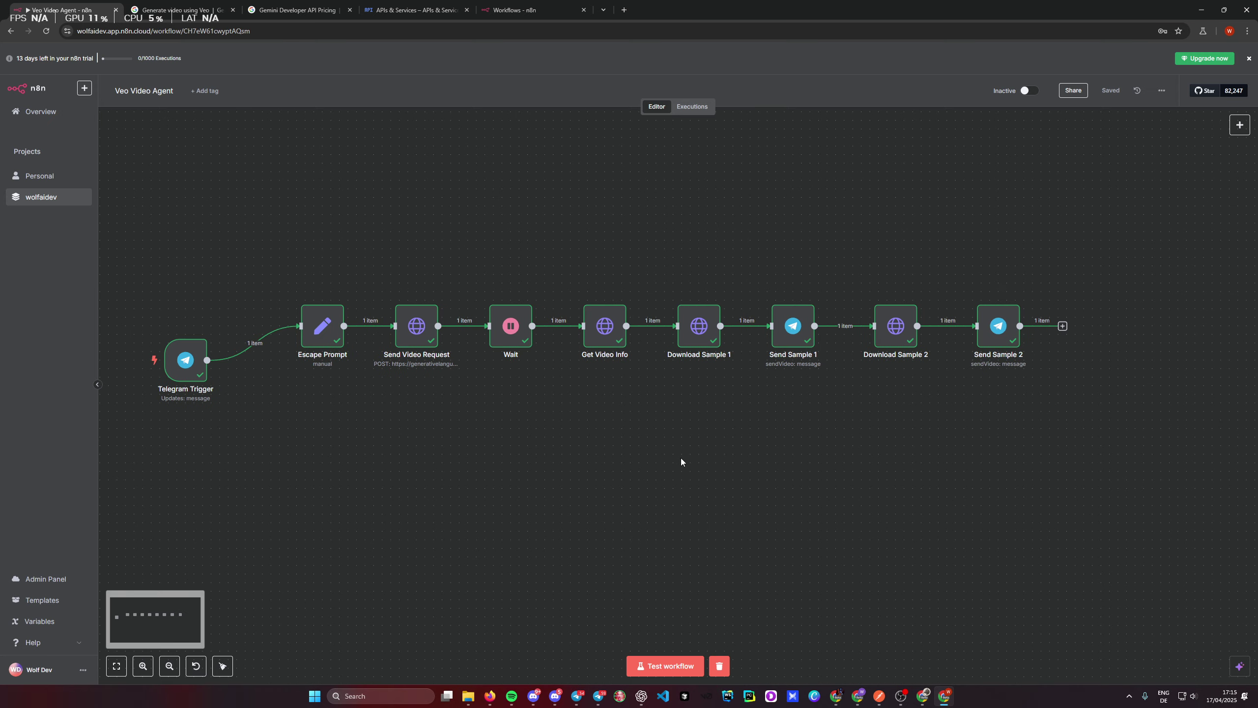
key("alt+Tab")
left_click(888, 431)
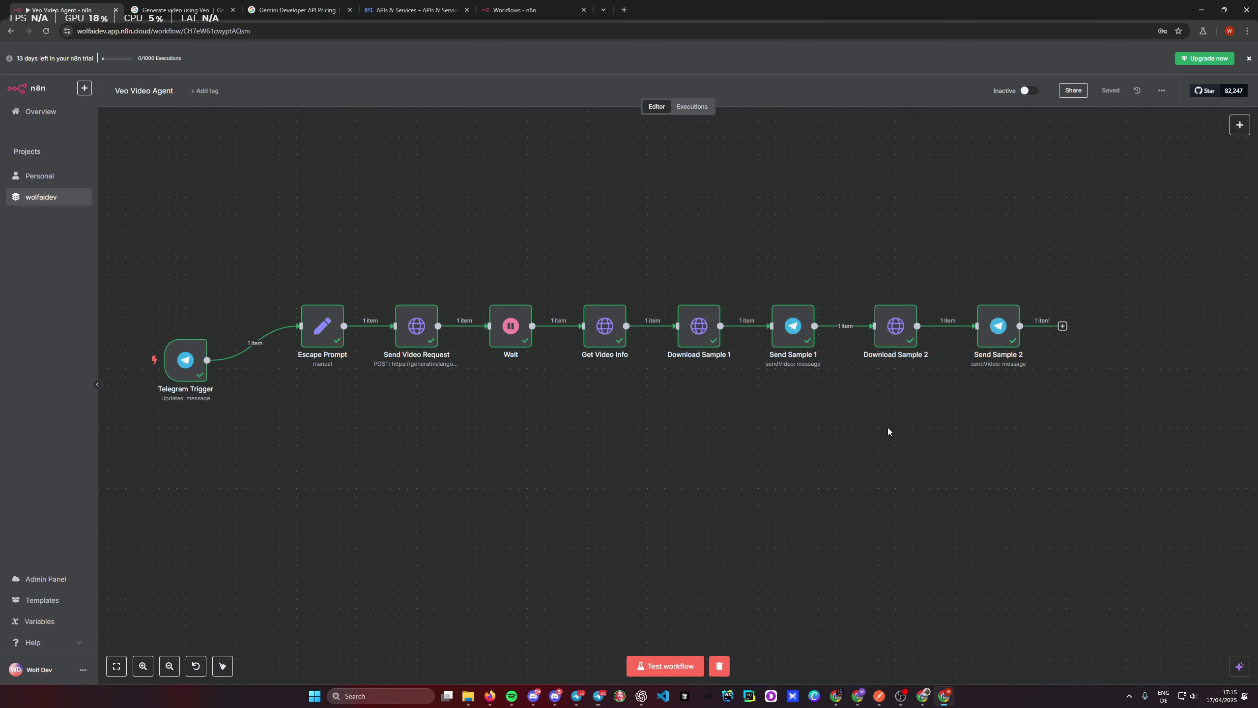
Step: Set the Wait node's wait unit to Minutes and return to the canvas
double_click(509, 336)
left_click(581, 189)
left_click(583, 238)
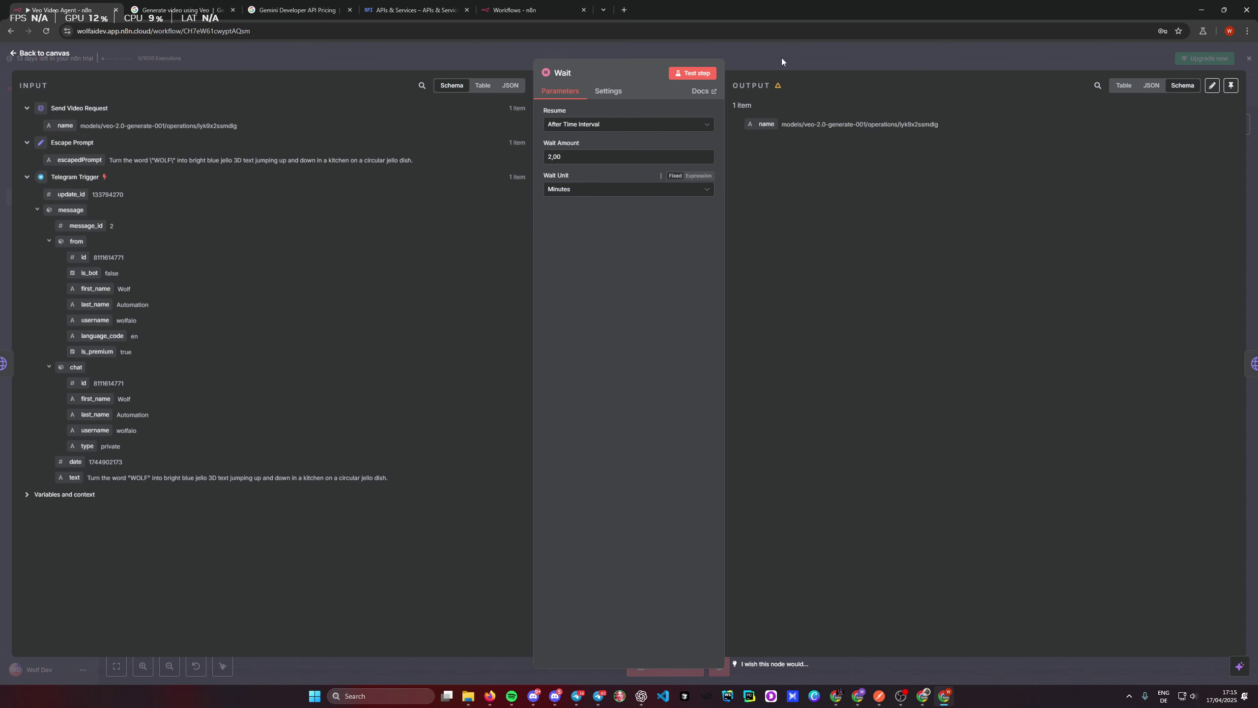
left_click(781, 61)
Step: Start a test run of the whole workflow and switch to the VeoVideoAgent chat in Telegram
mouse_move(598, 694)
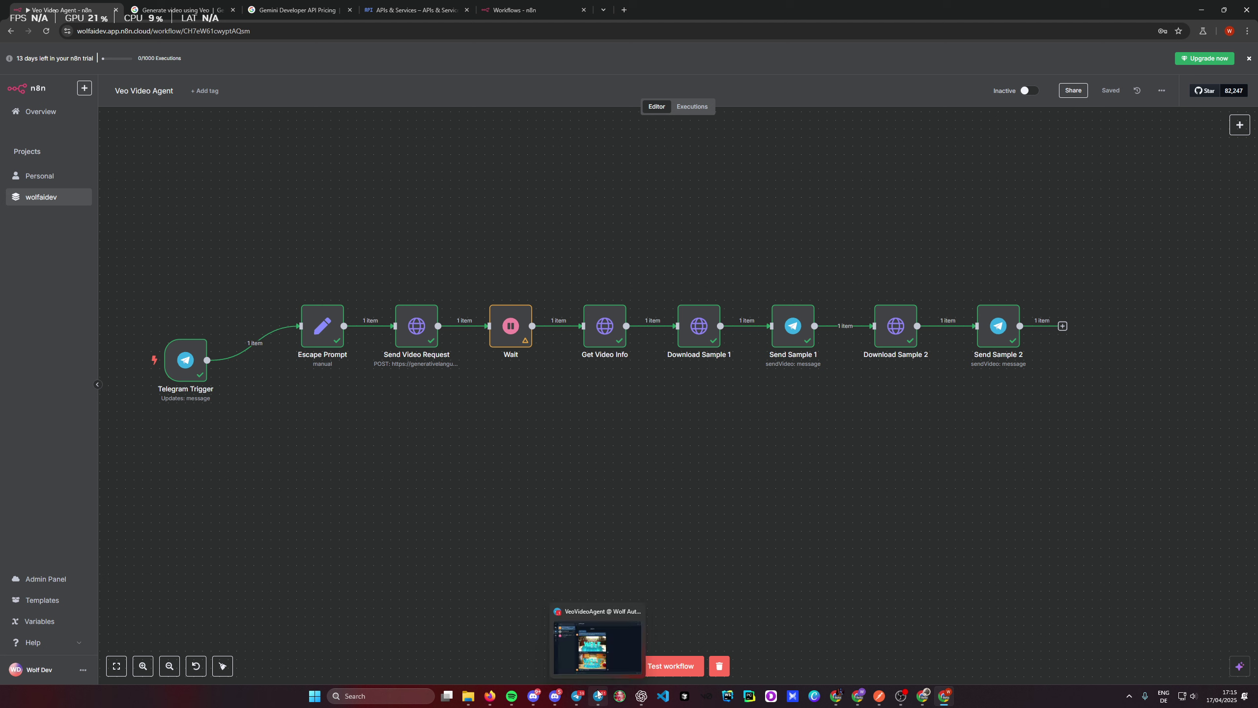
left_click(663, 667)
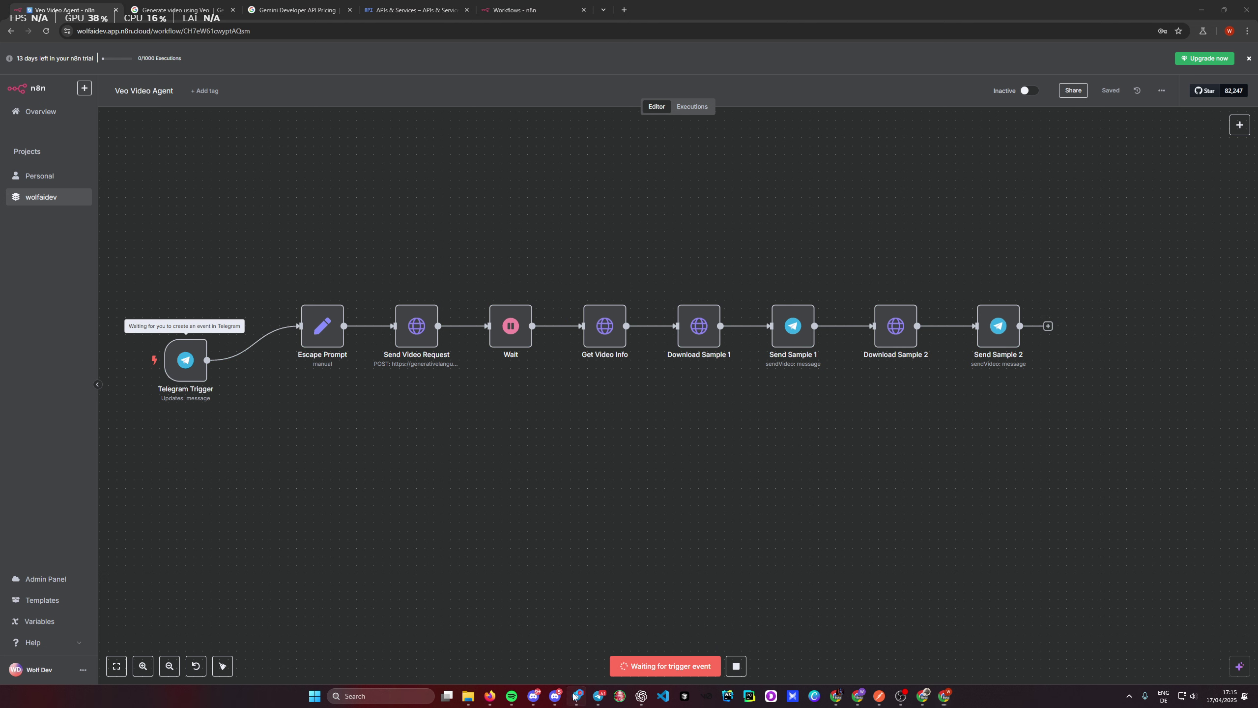
left_click(598, 695)
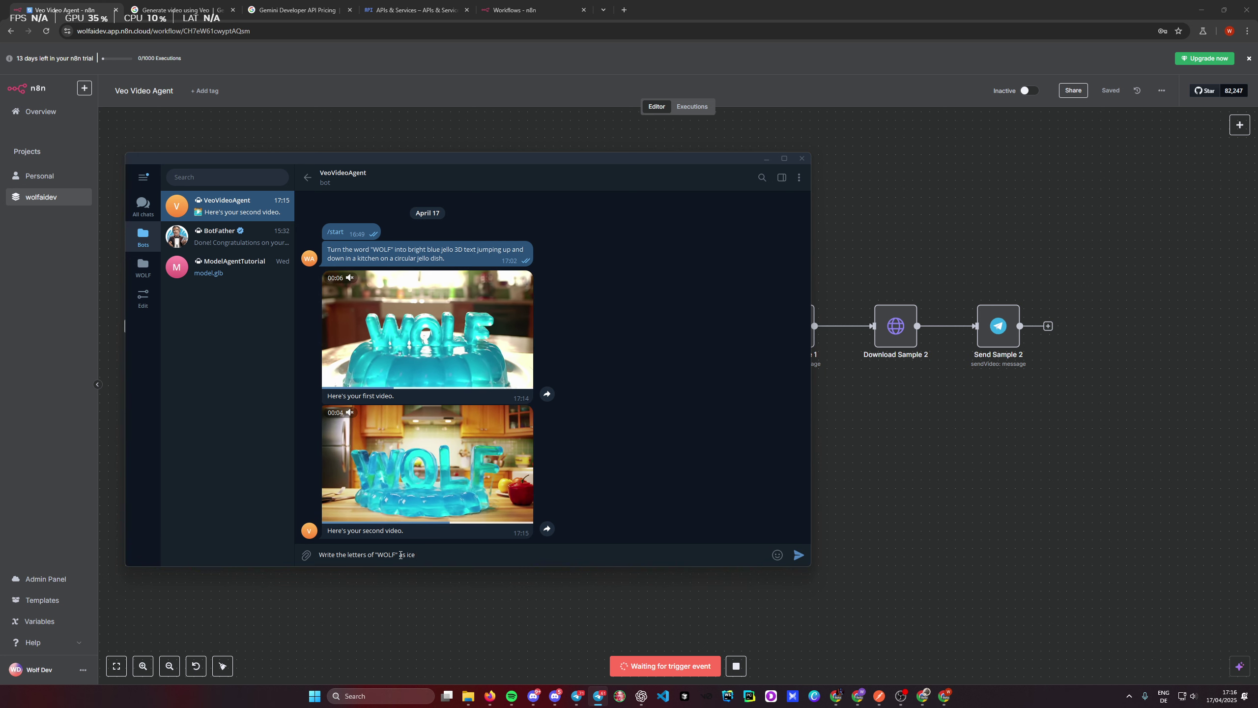
Step: Send the VeoVideoAgent bot the prompt for "WOLF" letters as ice cubes on a frozen lake, close up, camera 360 panning, and return to n8n
type("cubes sit")
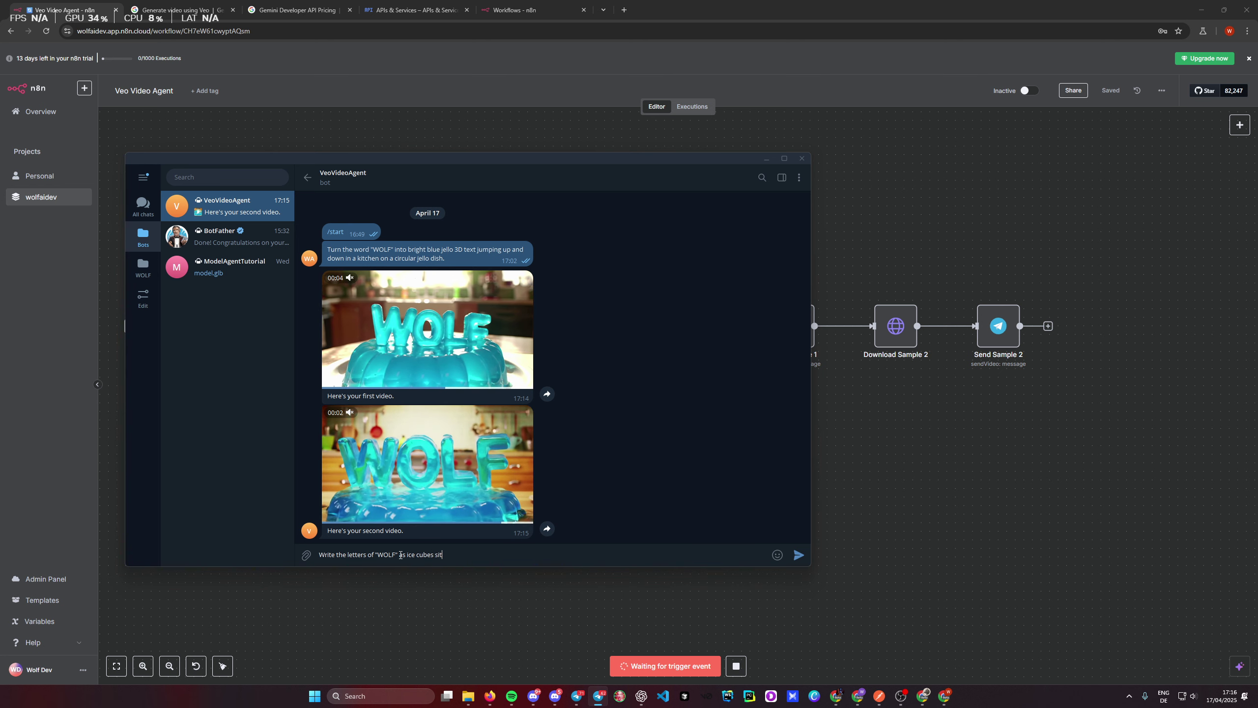
type("ting on the surface ")
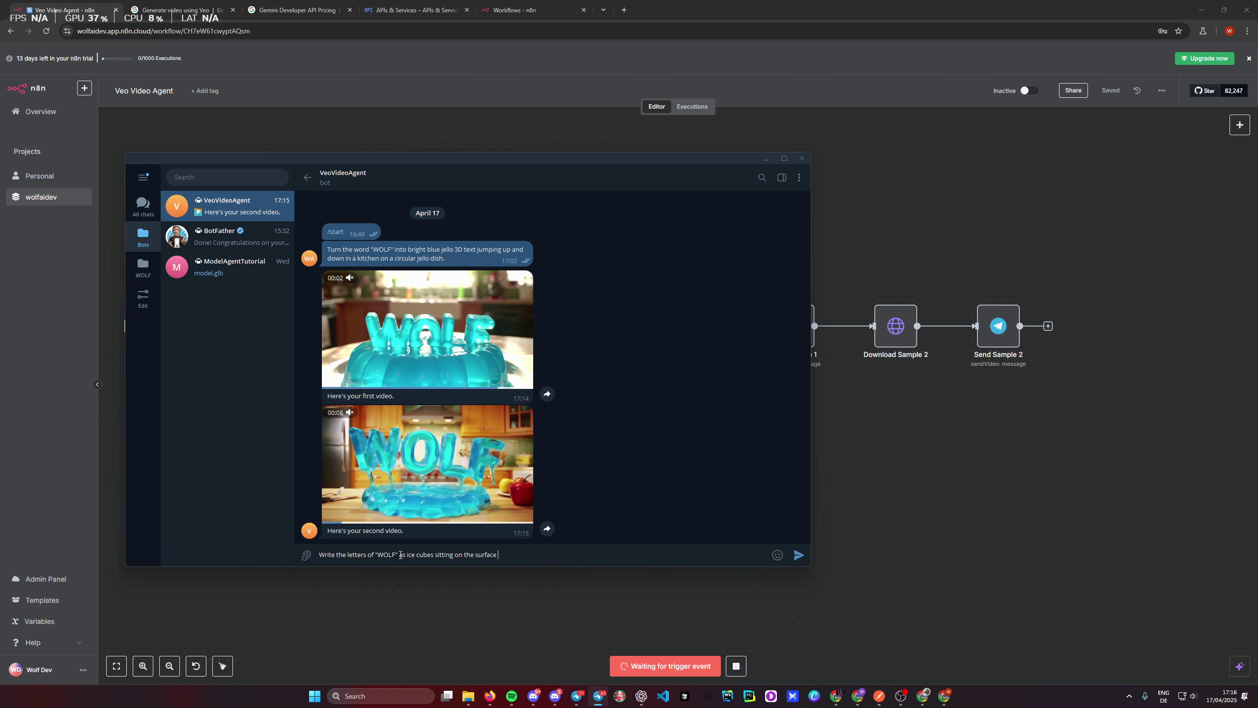
type("of a frozen lake, clsoe up")
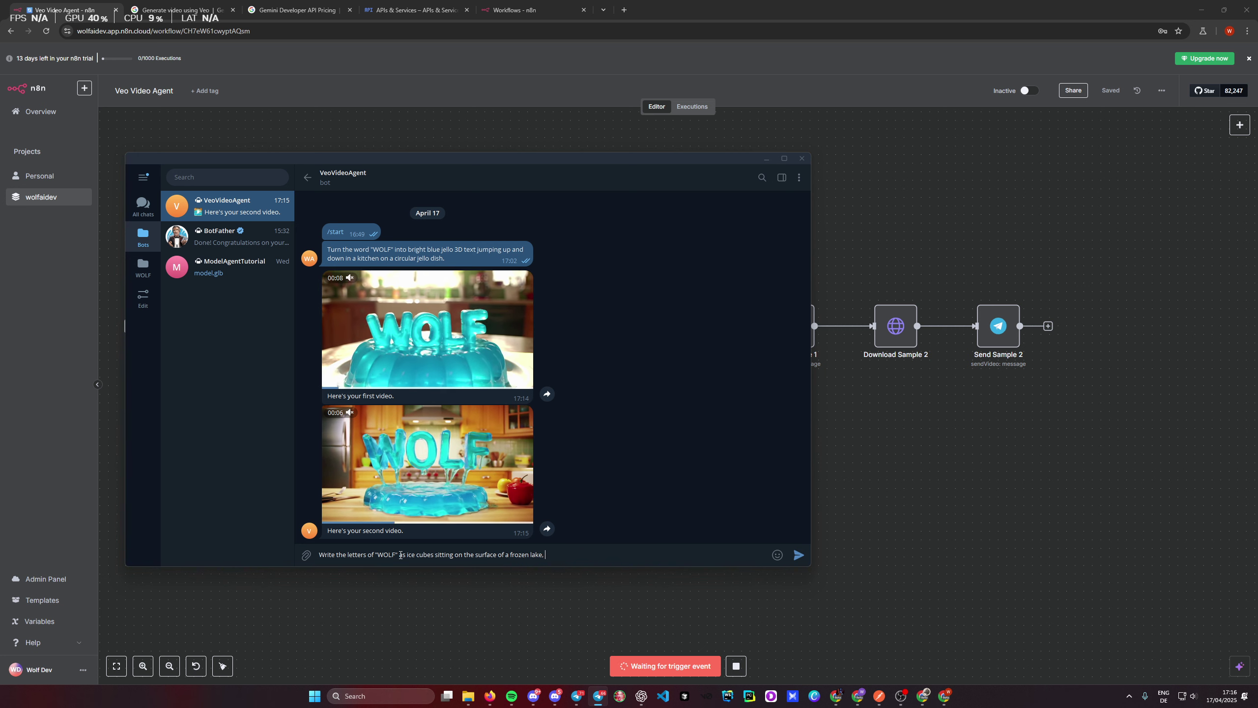
key("BackSpace")
key("BackSpace")
key("BackSpace")
key("BackSpace")
key("BackSpace")
key("BackSpace")
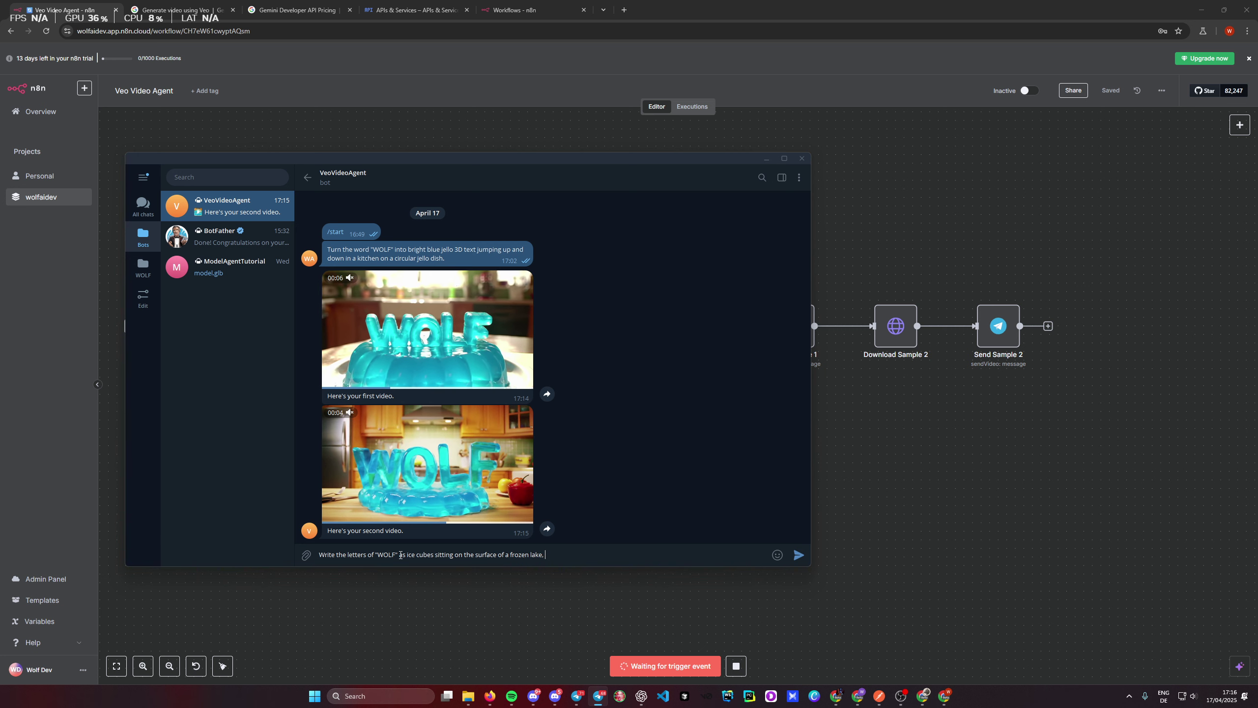
type("ose up, camera")
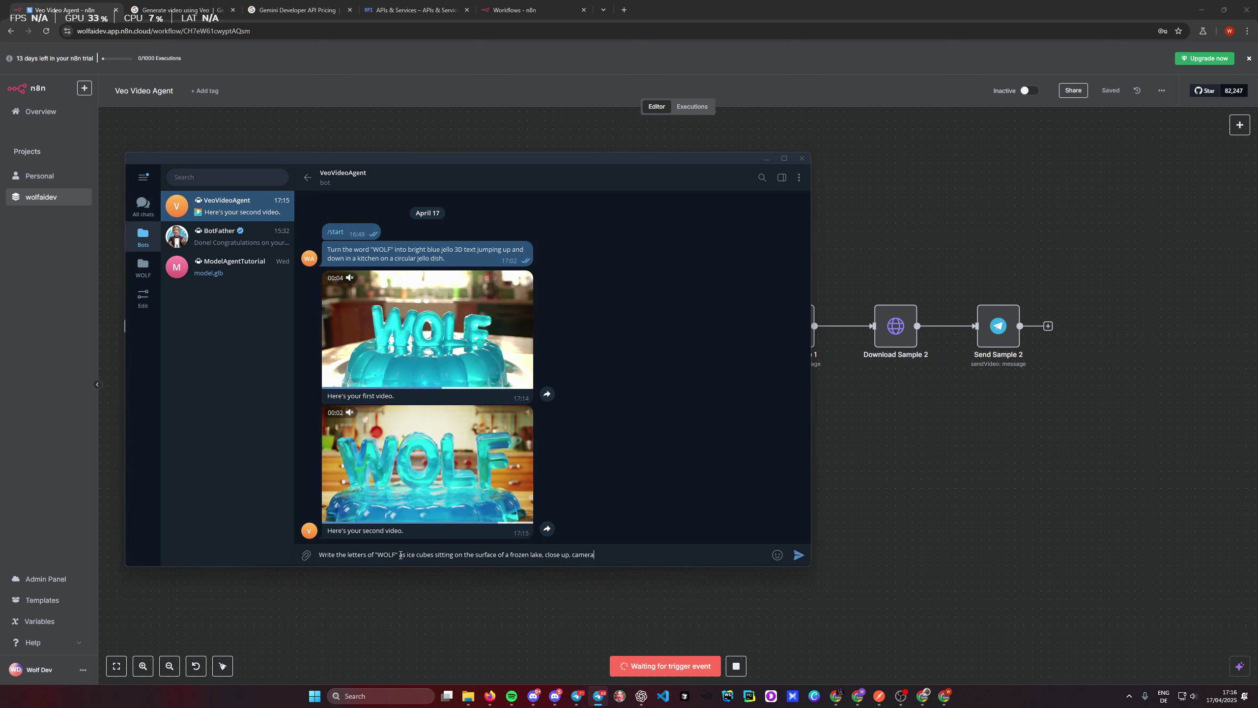
type(" 360 panning around them.")
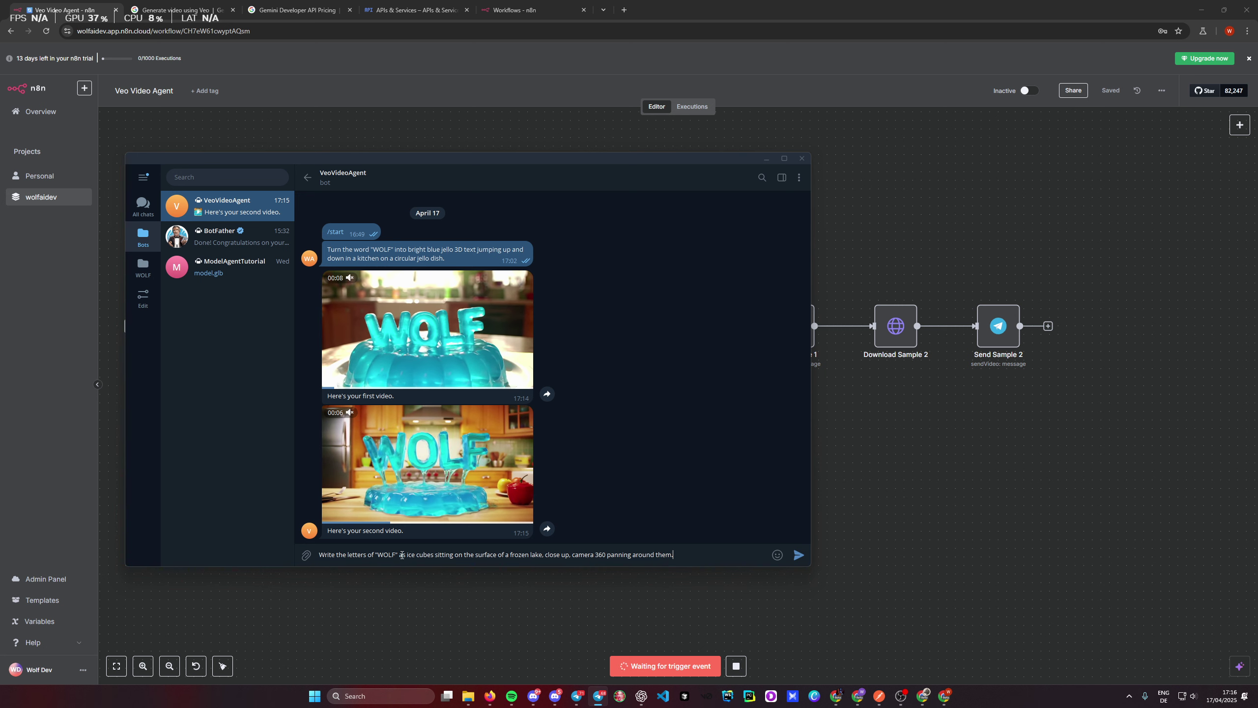
key("Return")
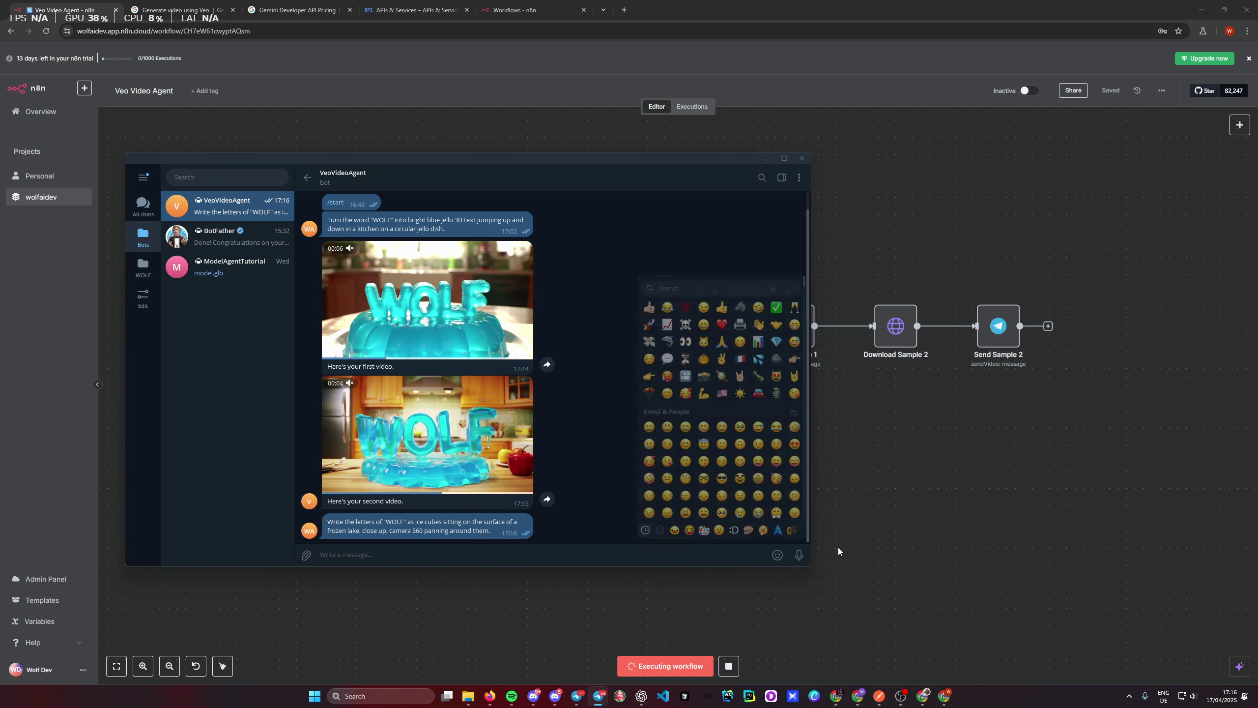
left_click(840, 551)
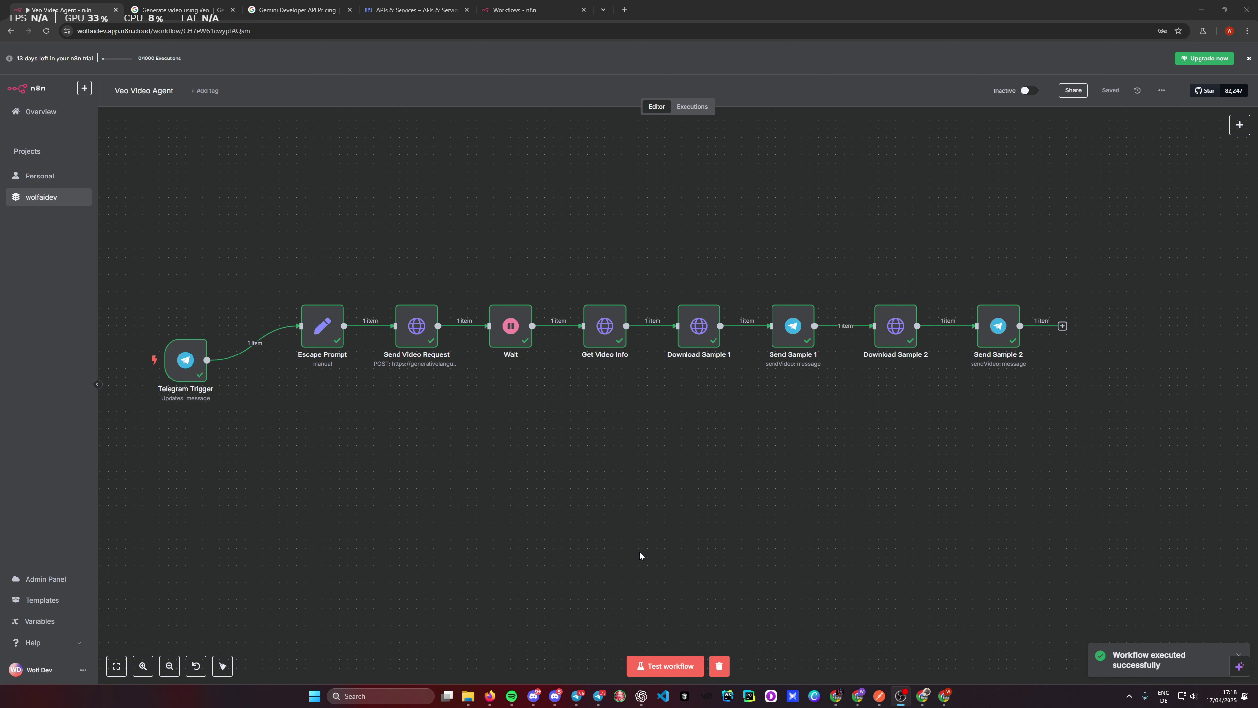
Step: Switch to Telegram and play both ice-letter videos returned by the VeoVideoAgent bot
left_click(599, 696)
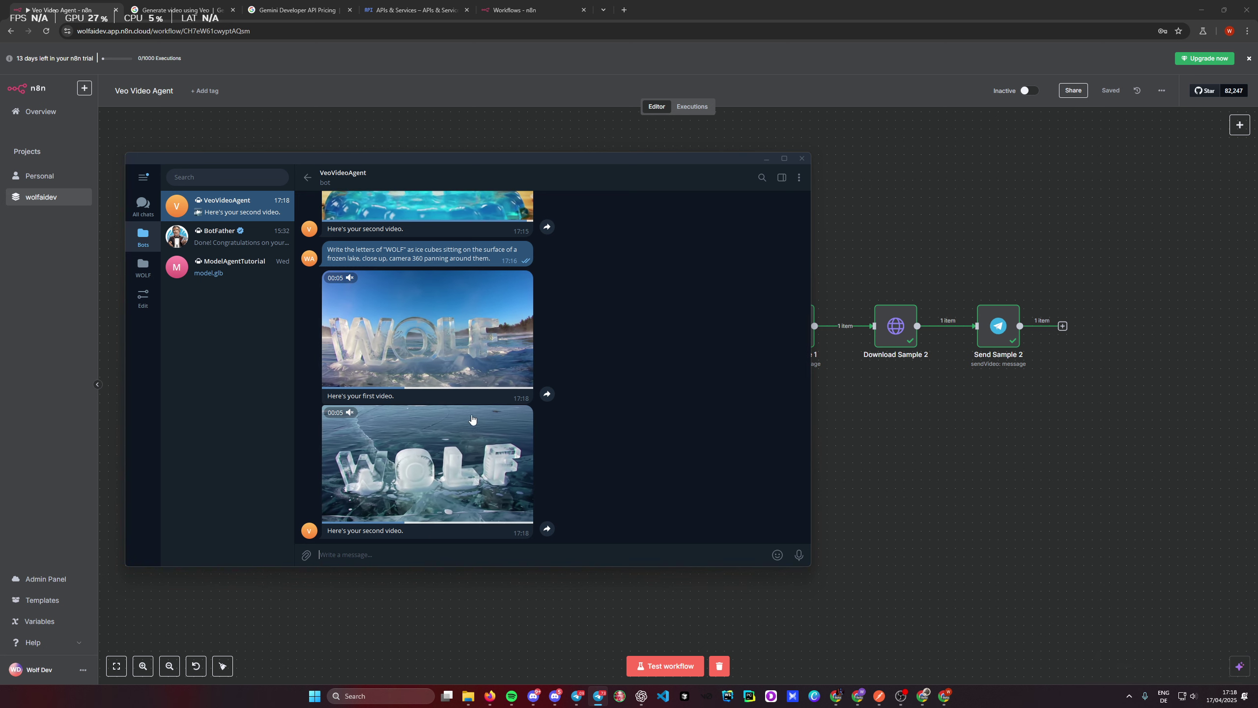
double_click(442, 344)
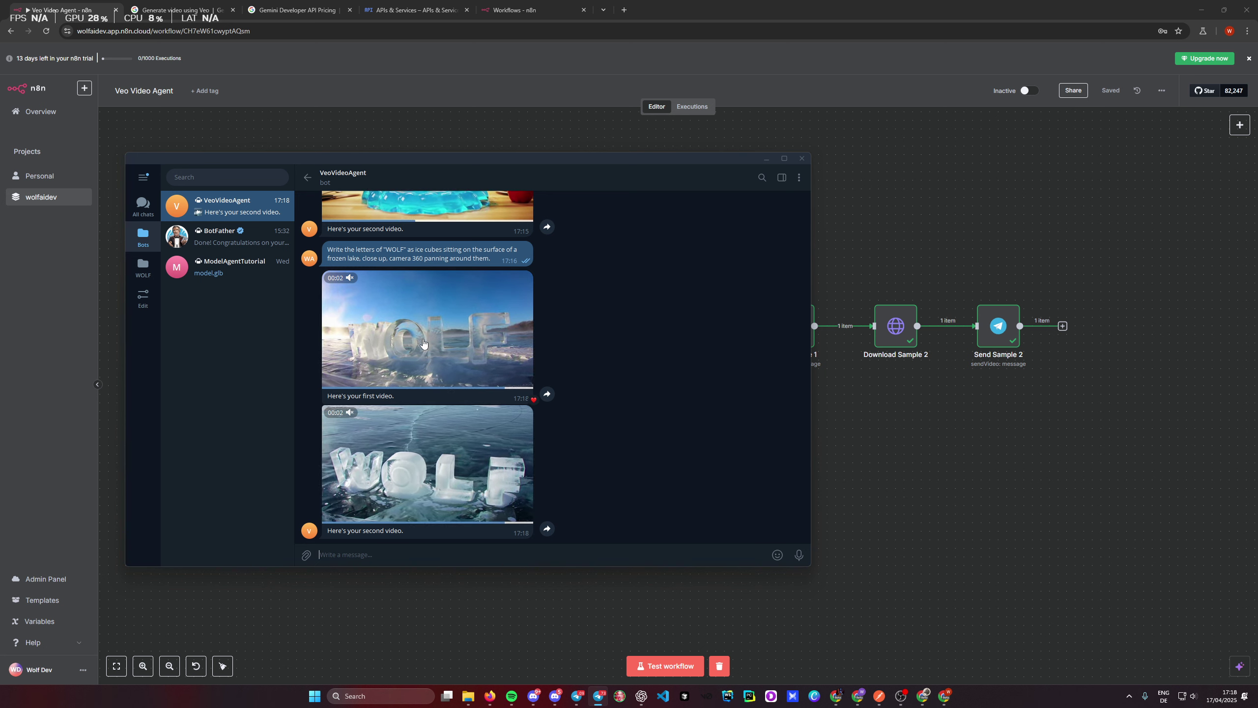
left_click(444, 467)
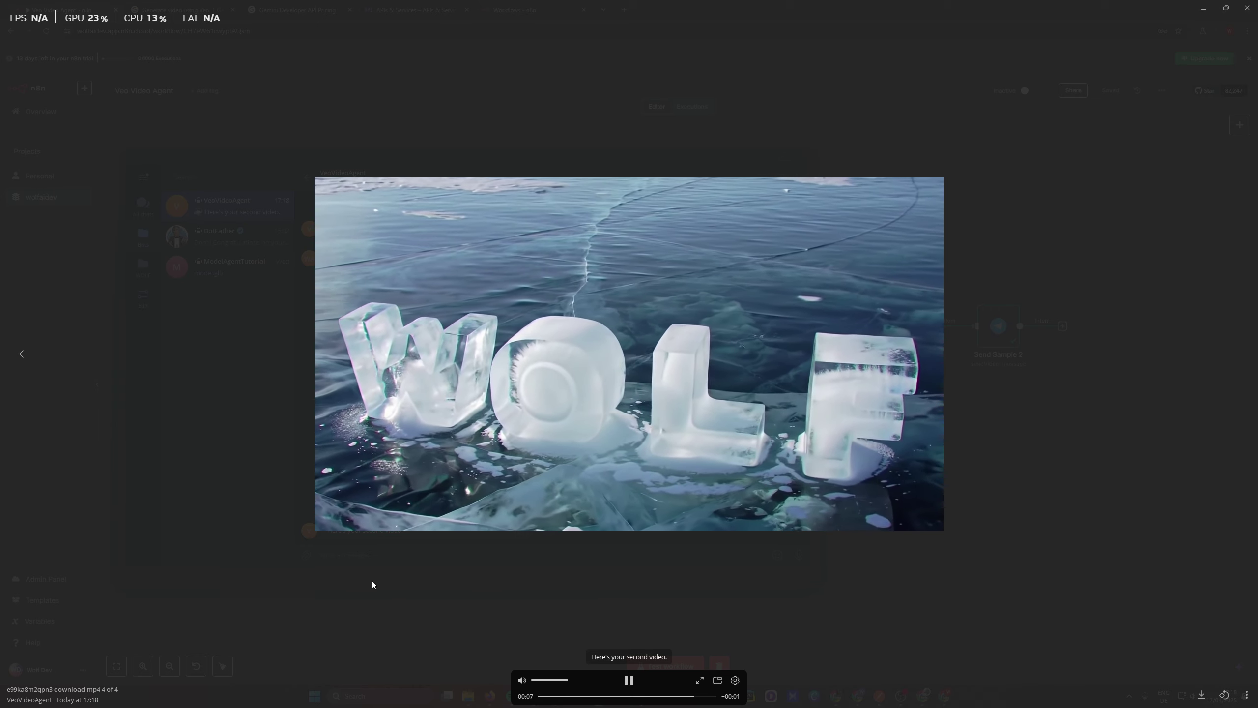
left_click(413, 568)
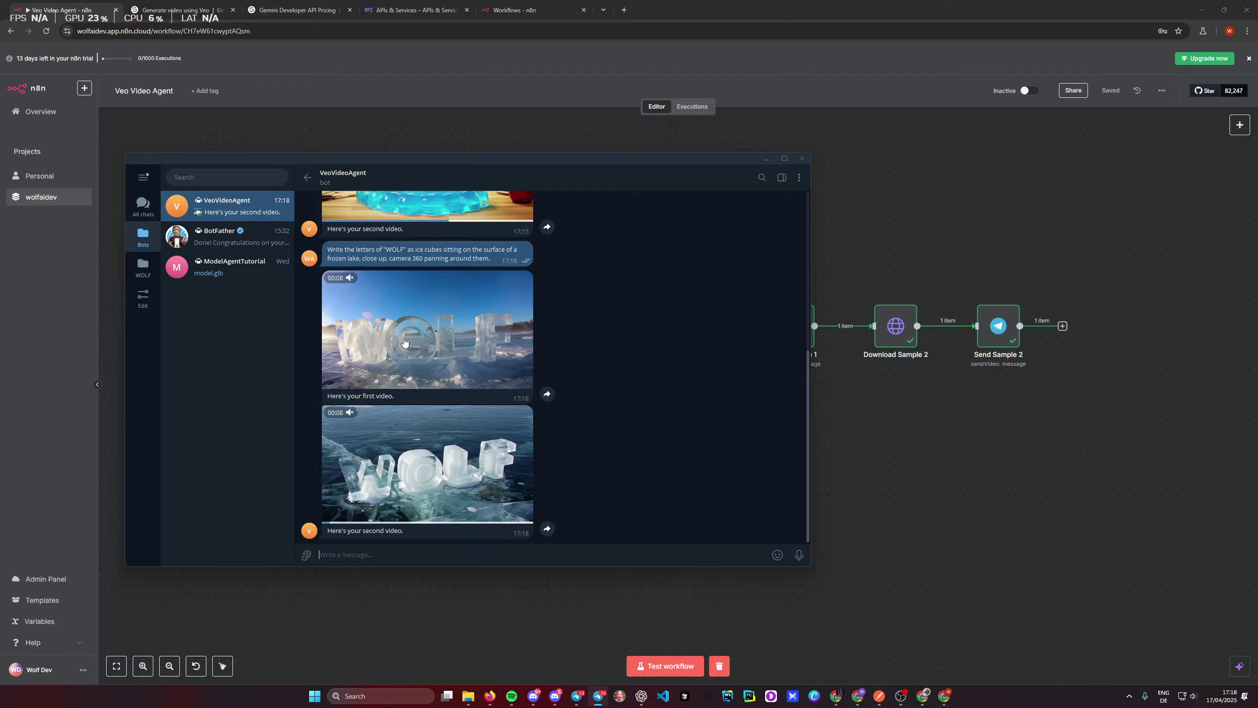
left_click(431, 337)
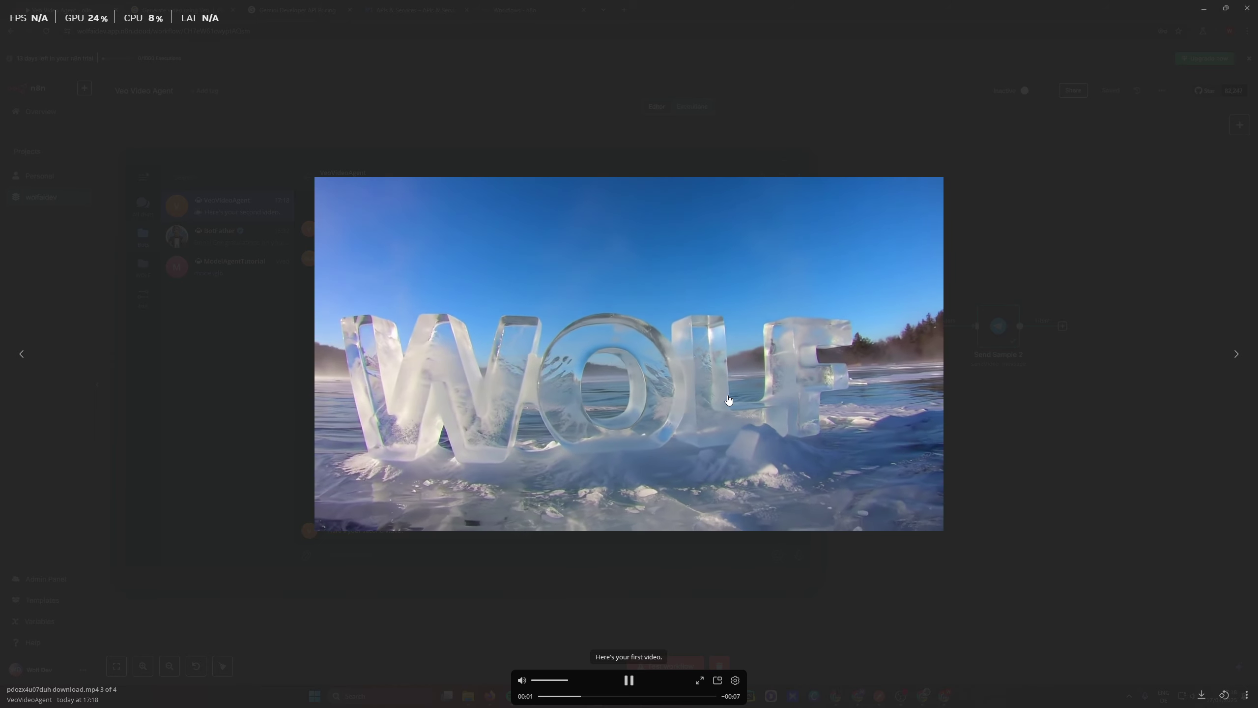
left_click(888, 598)
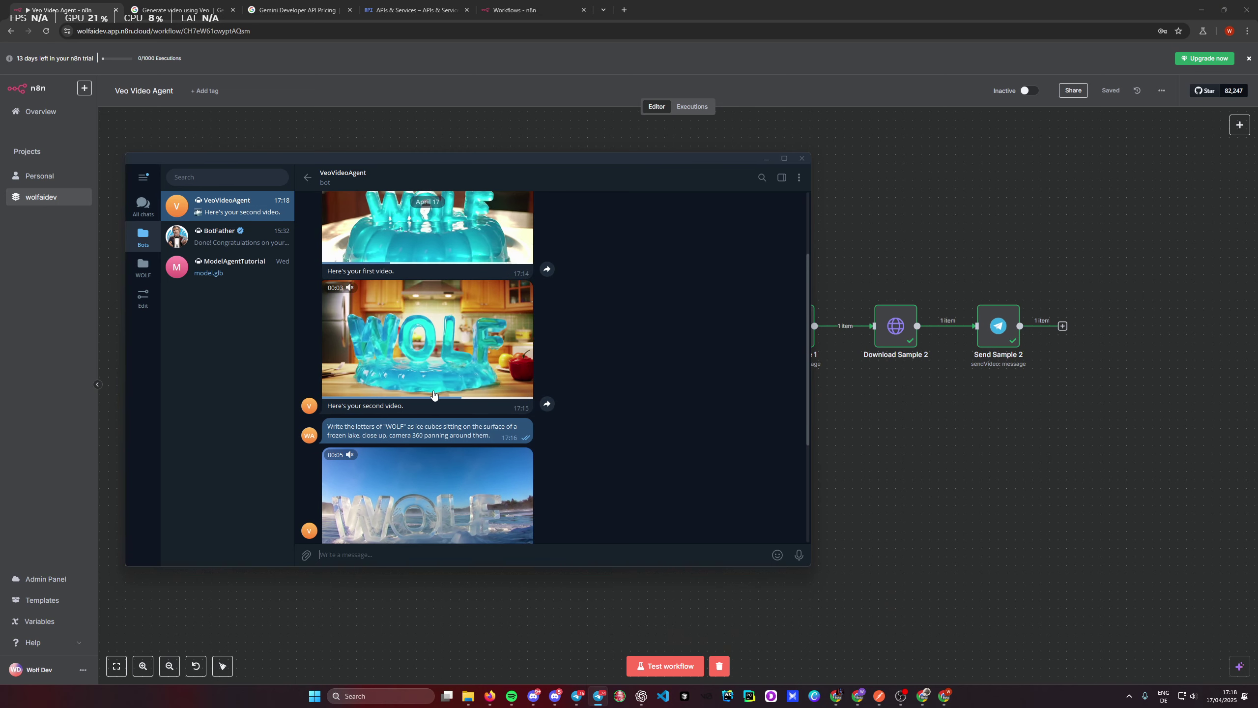
Step: Review the earlier blue jello videos, compare them with the ice-letter videos in the chat, and return to the workflow canvas
scroll(470, 347, "up", 3)
left_click(427, 298)
left_click(790, 582)
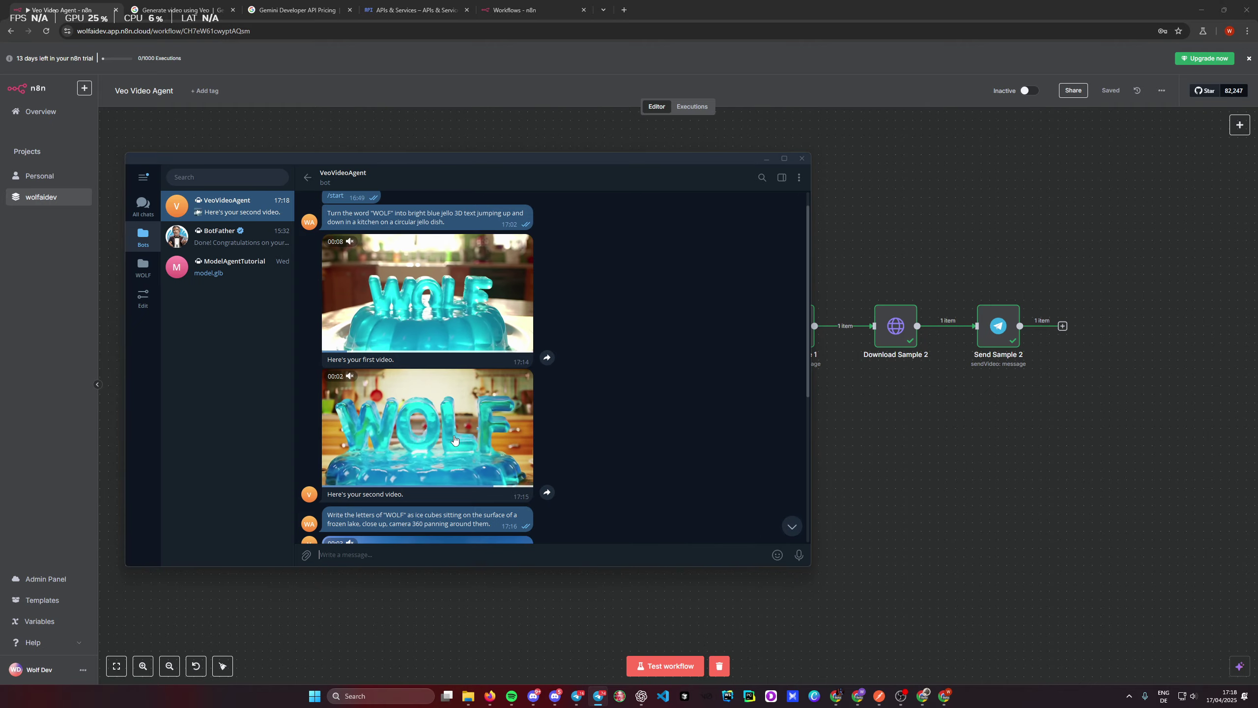
left_click(431, 426)
left_click(817, 542)
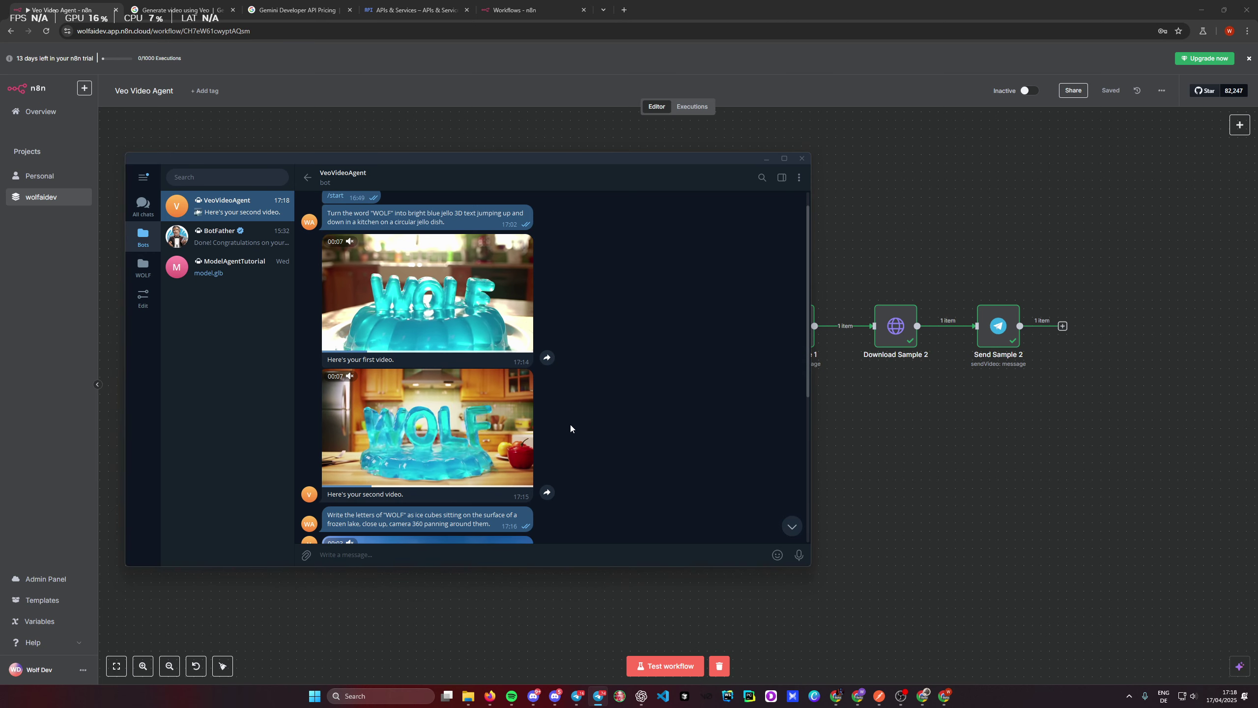
scroll(570, 423, "down", 5)
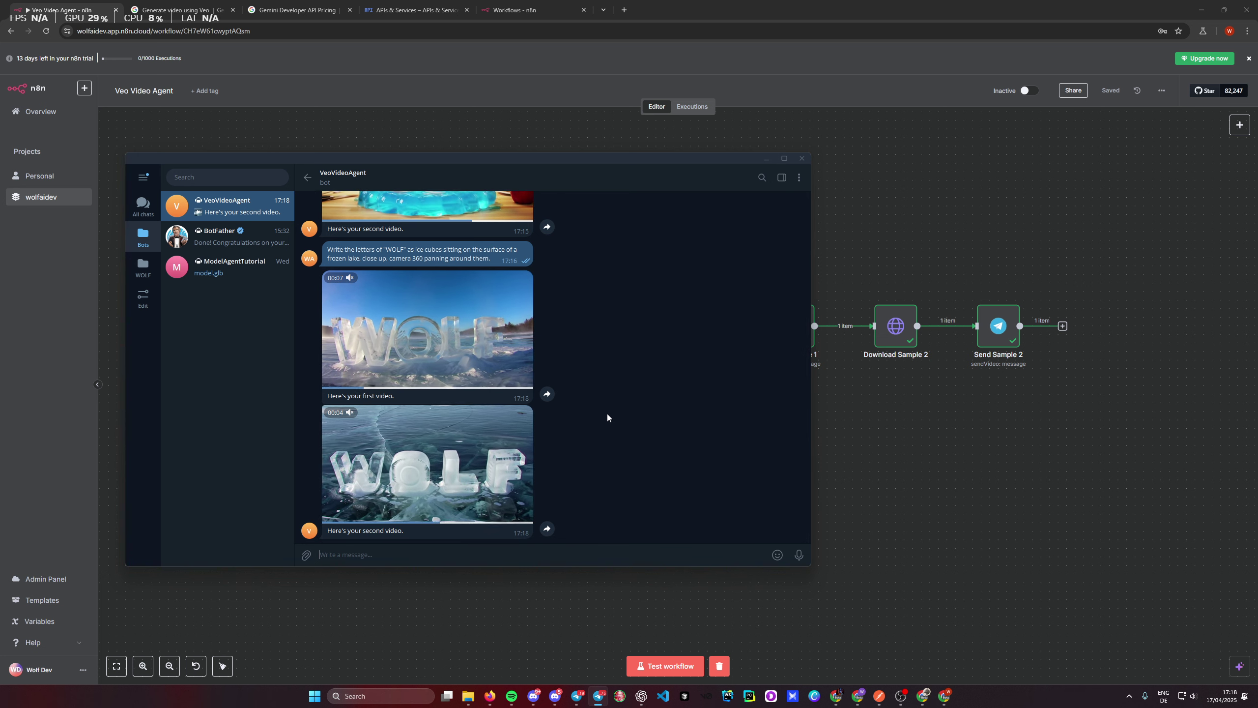
scroll(612, 419, "up", 5)
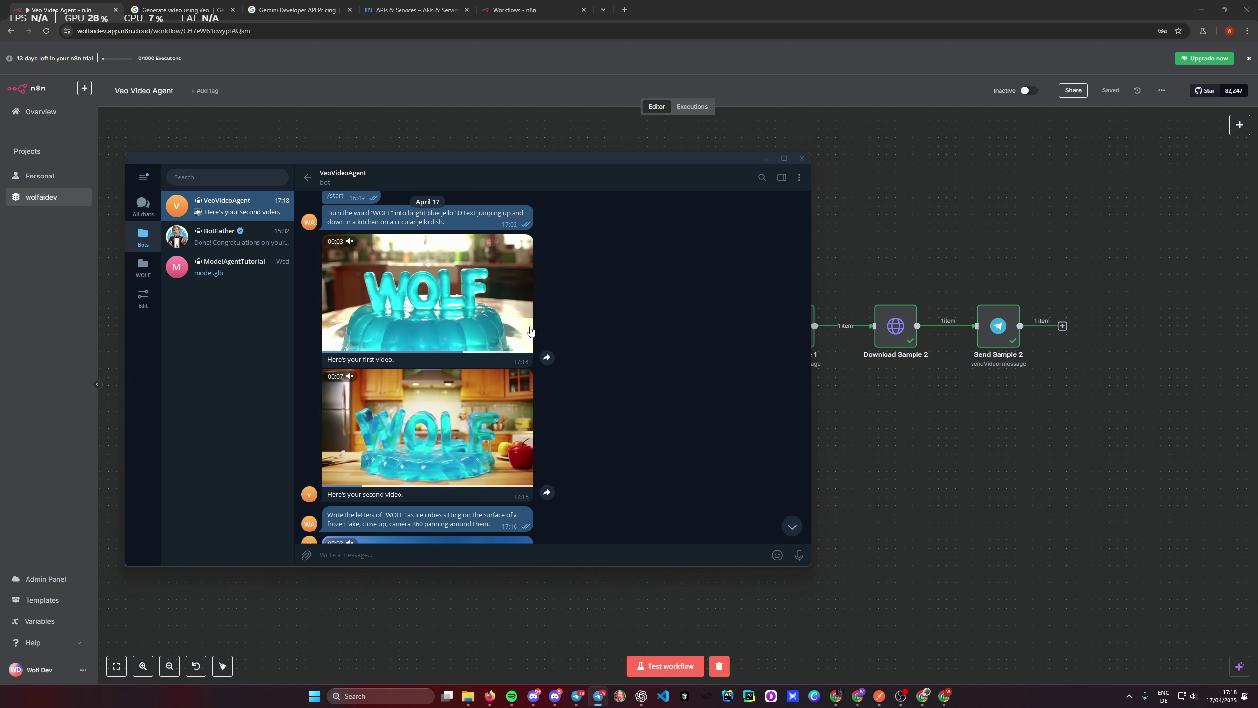
scroll(575, 393, "down", 5)
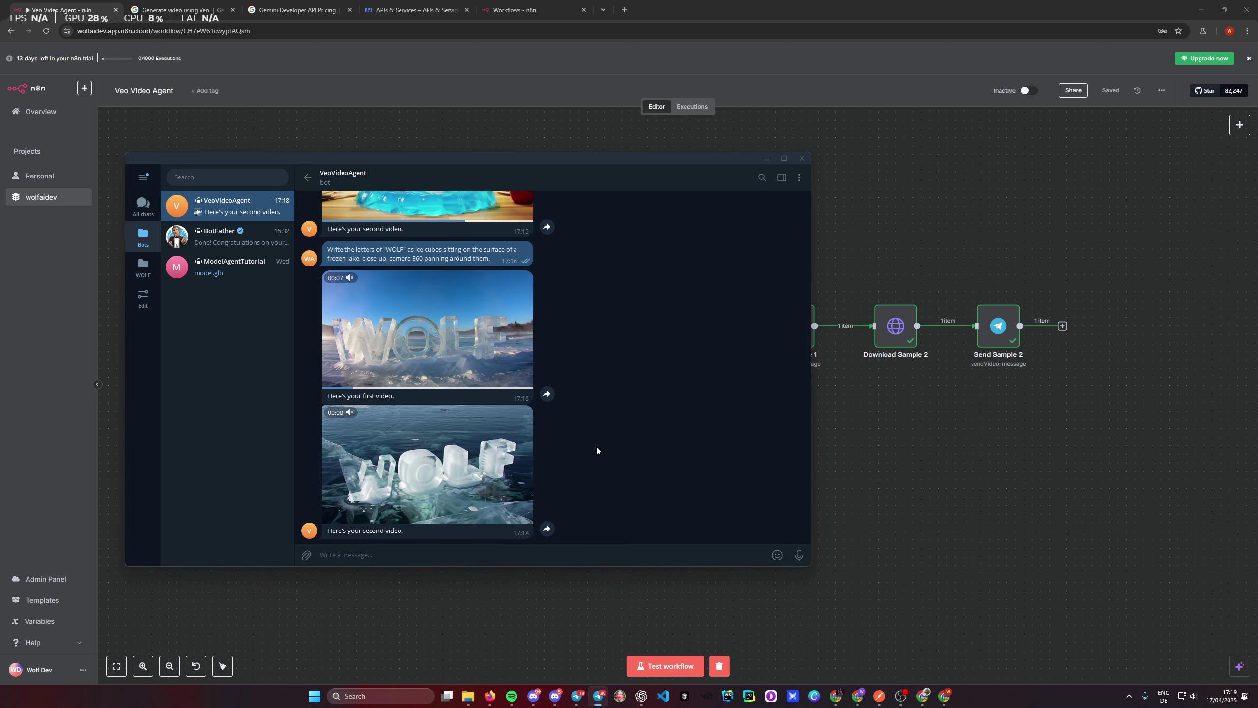
left_click(879, 498)
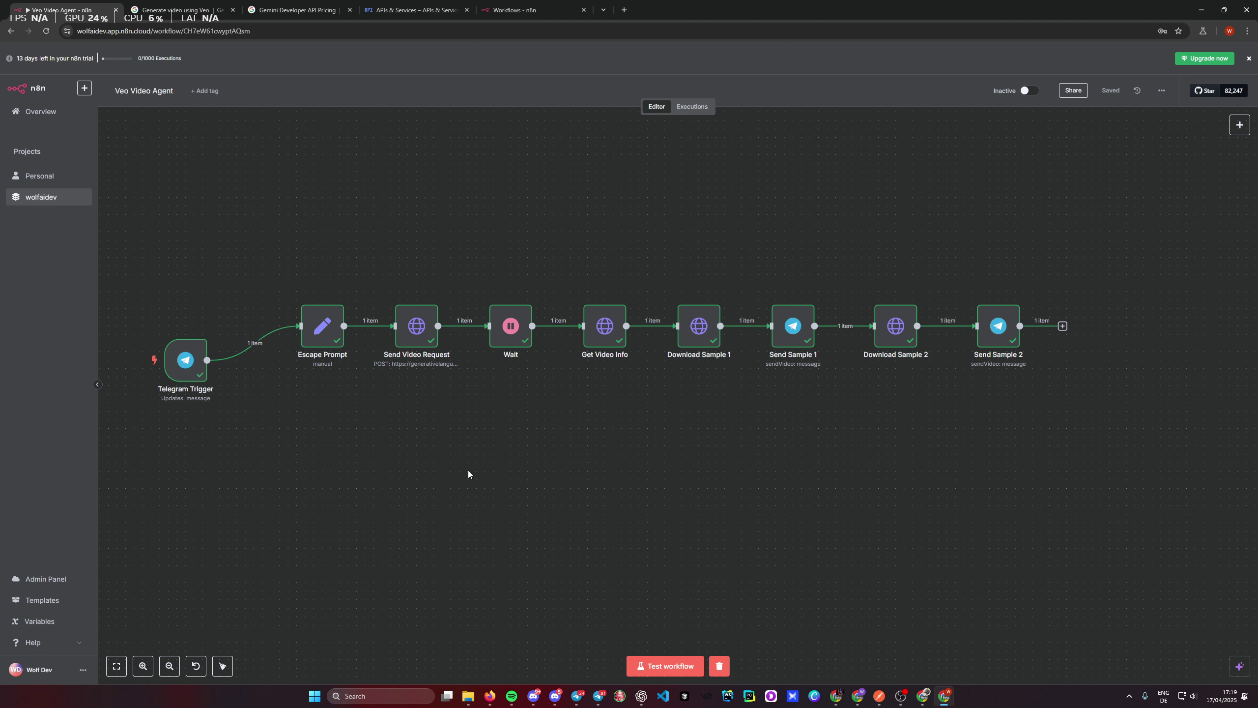
scroll(468, 470, "up", 2)
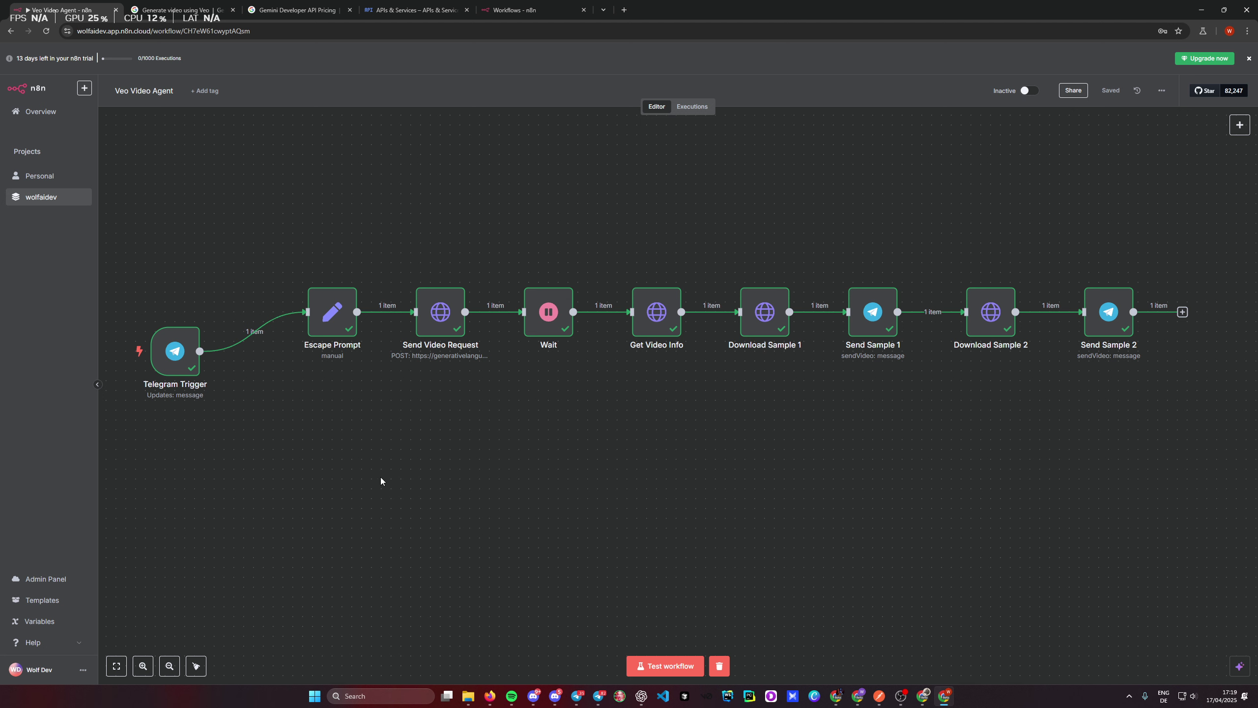
scroll(610, 495, "left", 1)
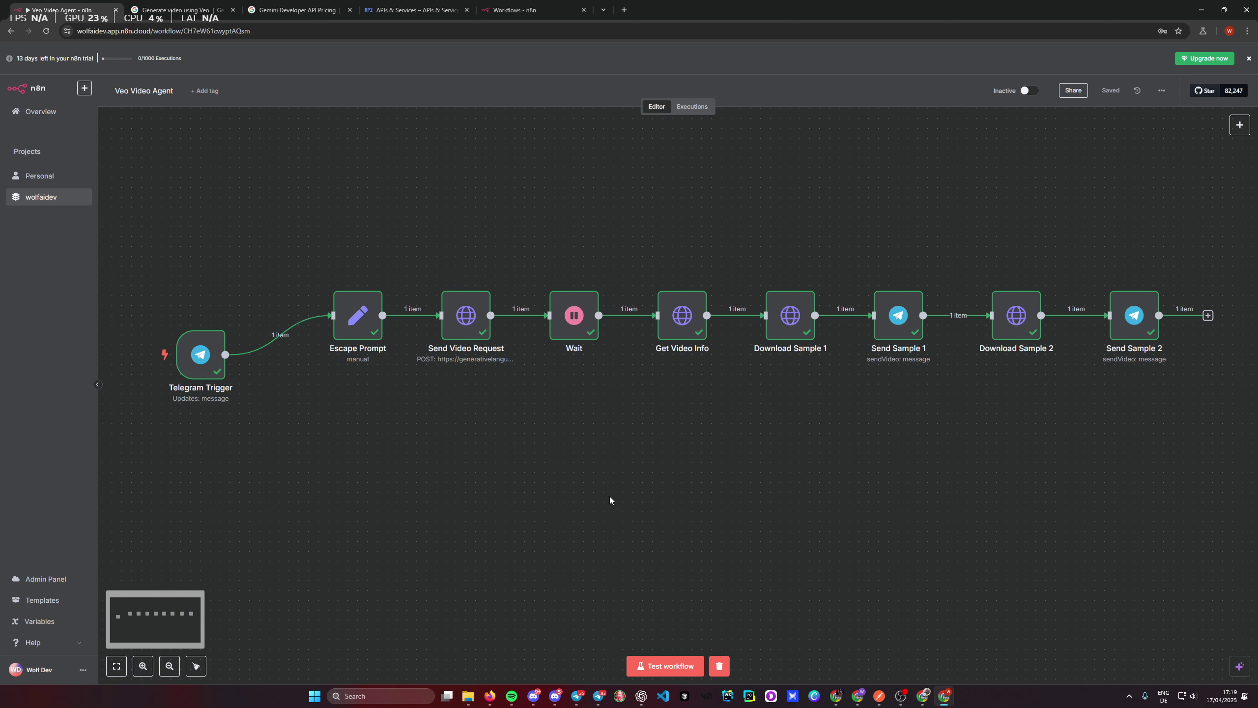
scroll(639, 506, "up", 1)
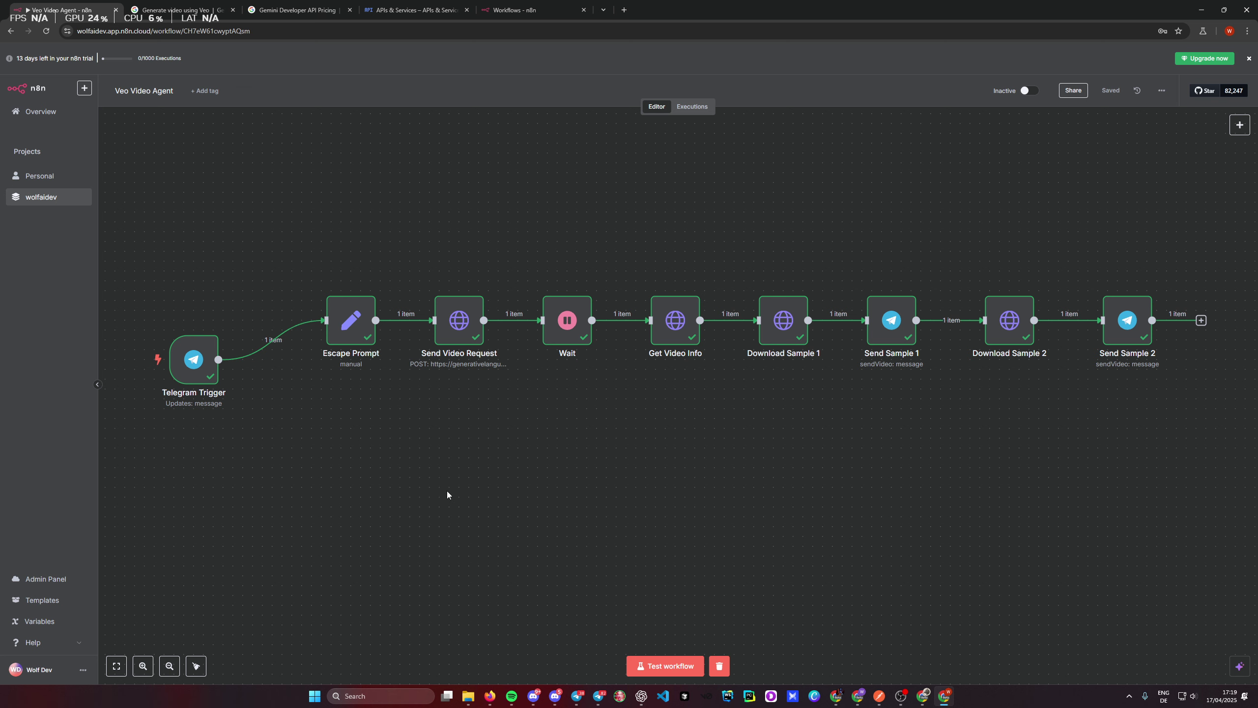
scroll(644, 501, "left", 3)
scroll(644, 500, "up", 1)
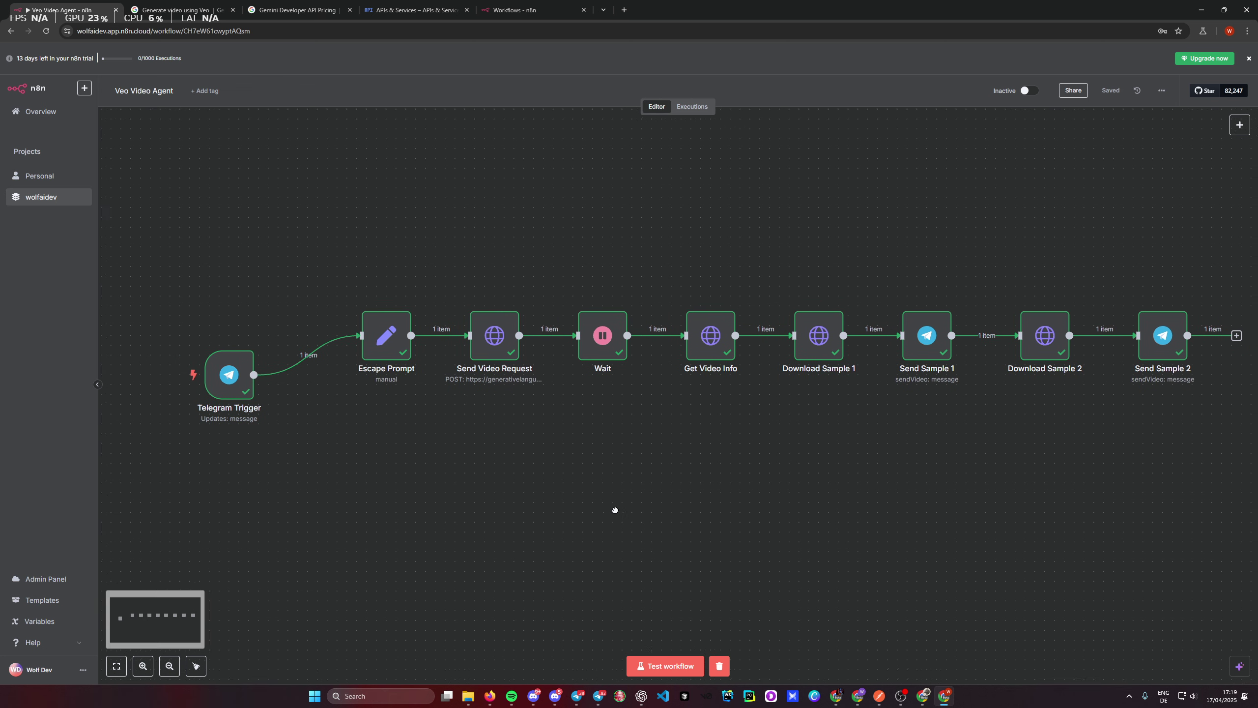
scroll(983, 488, "right", 2)
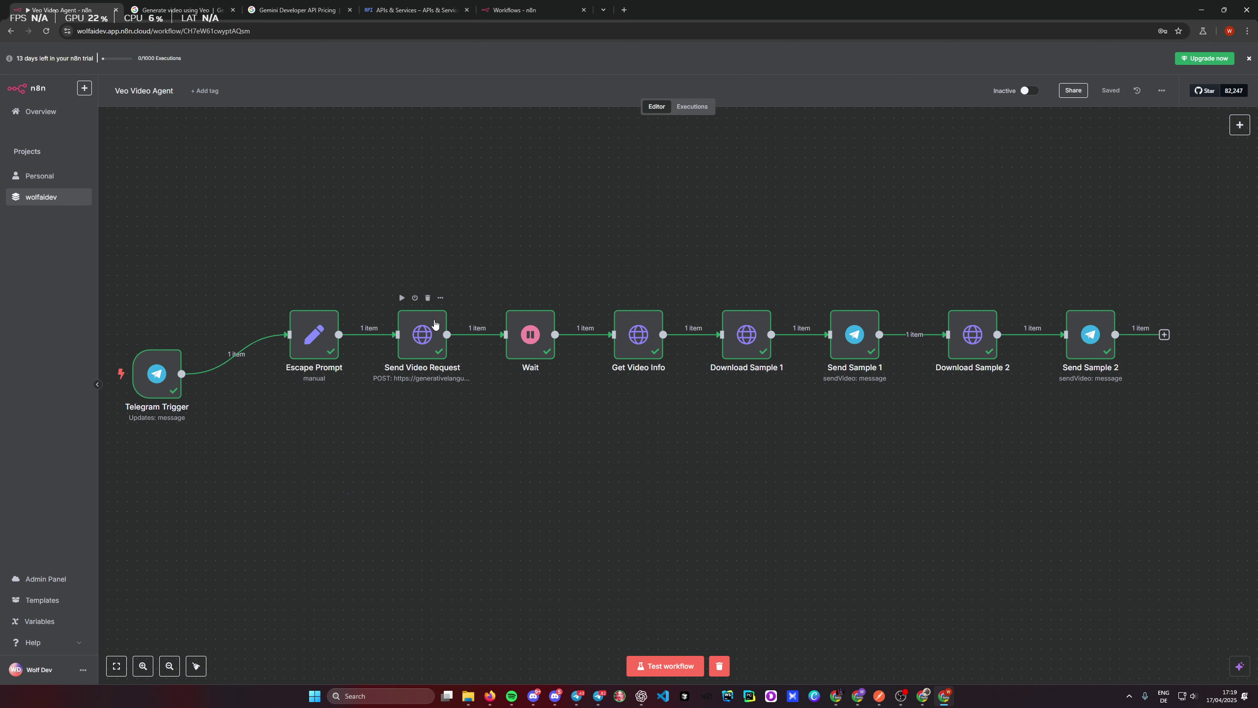
Step: Inspect the request URL in the Send Video Request node and look over the Gemini API pricing and Veo video generation docs
double_click(422, 347)
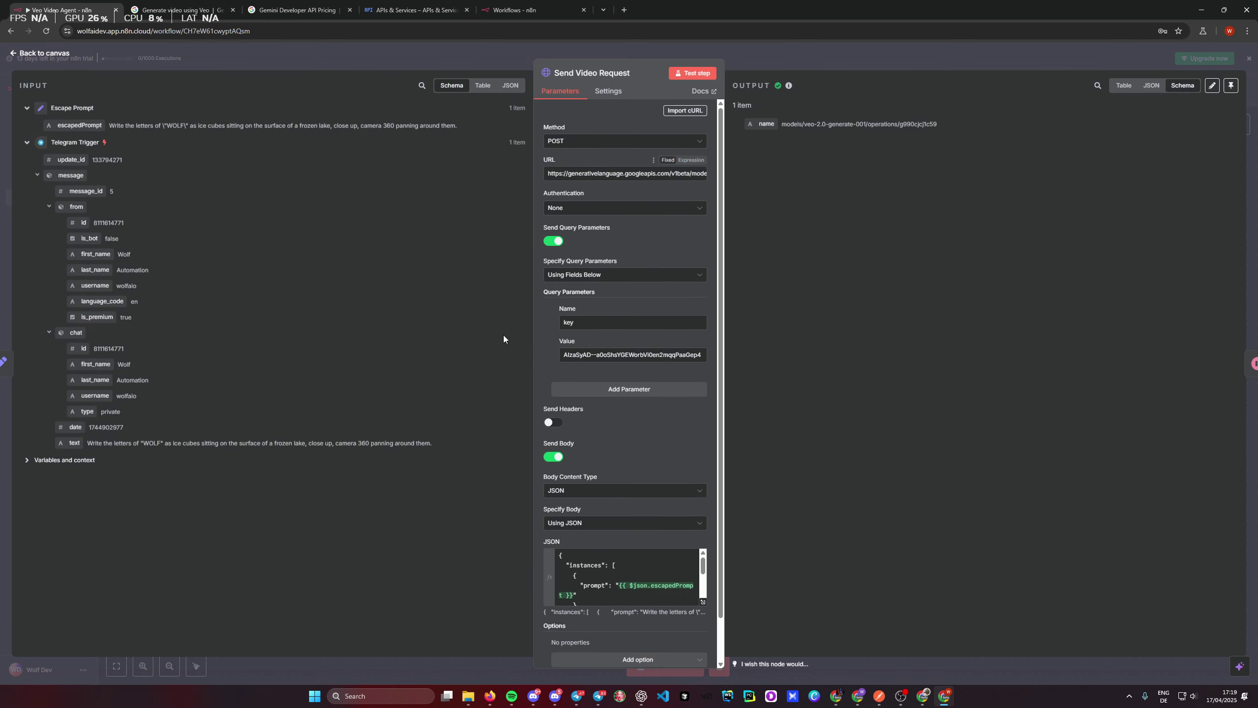
double_click(594, 173)
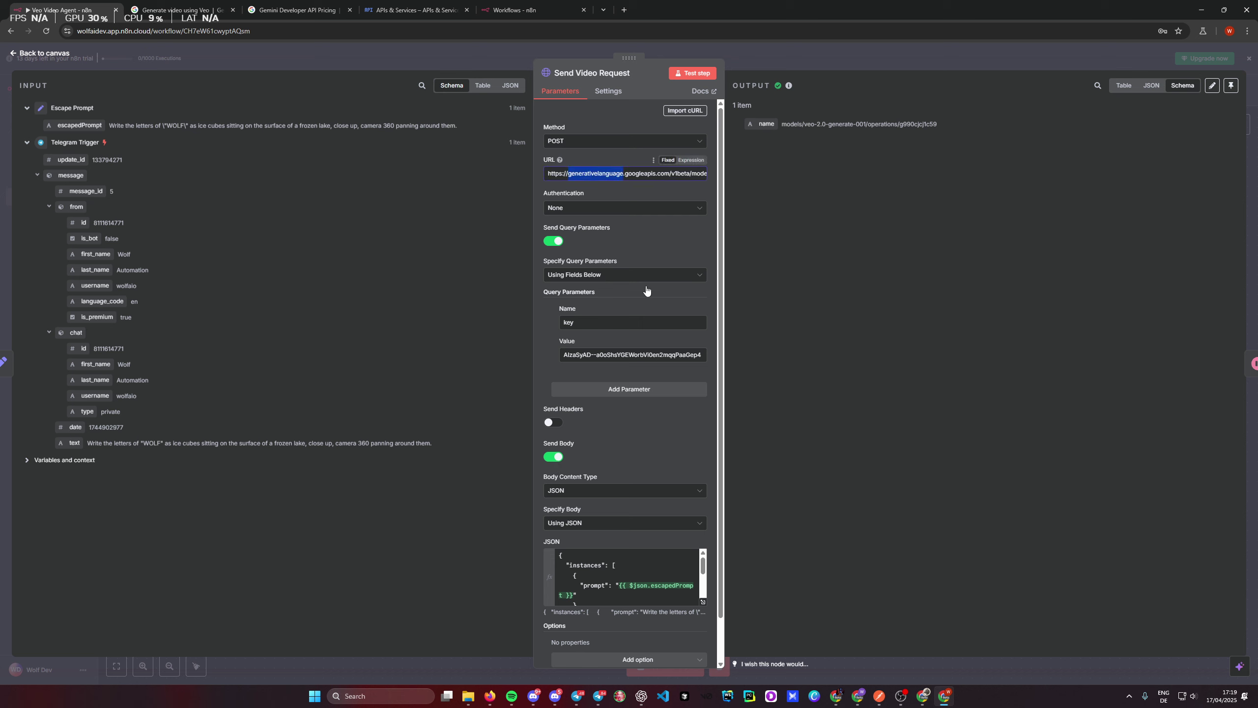
left_click(287, 11)
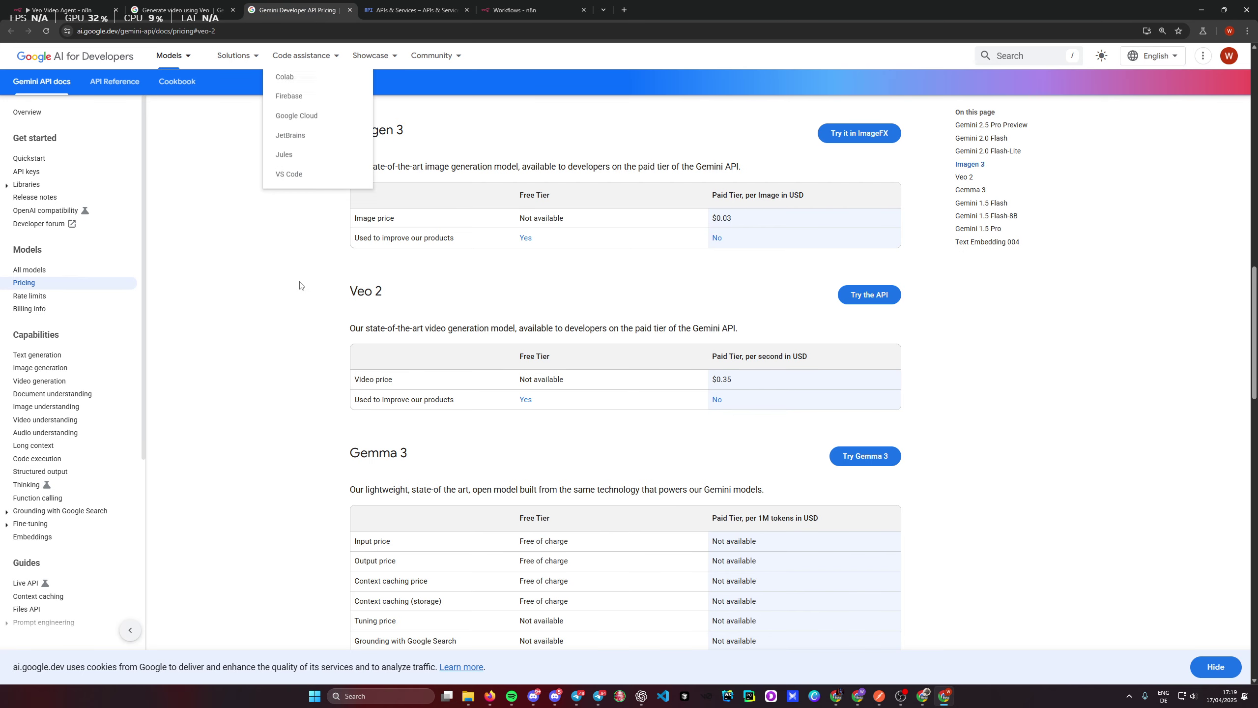
scroll(300, 285, "up", 5)
key("ctrl+shift+Tab")
scroll(396, 248, "up", 4)
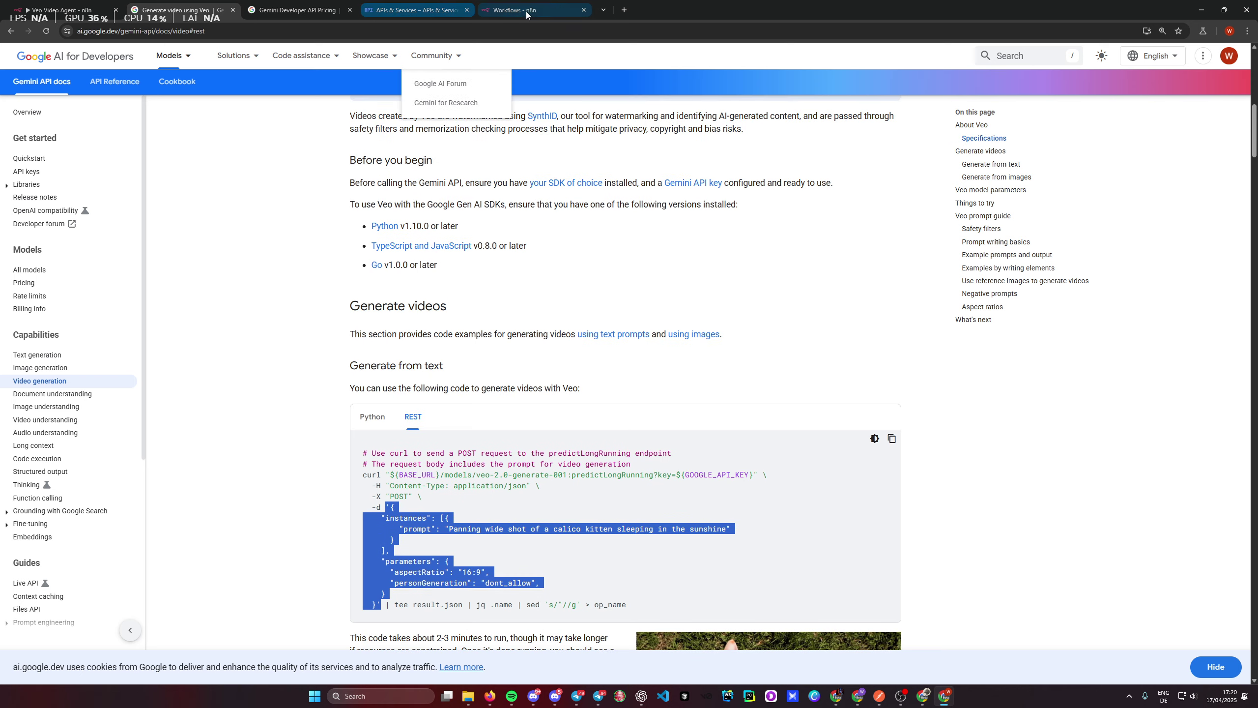
Step: Search the Google Cloud console for "gemini" and view the Gemini API product details alongside the Gemini pricing page
left_click(416, 9)
left_click(100, 133)
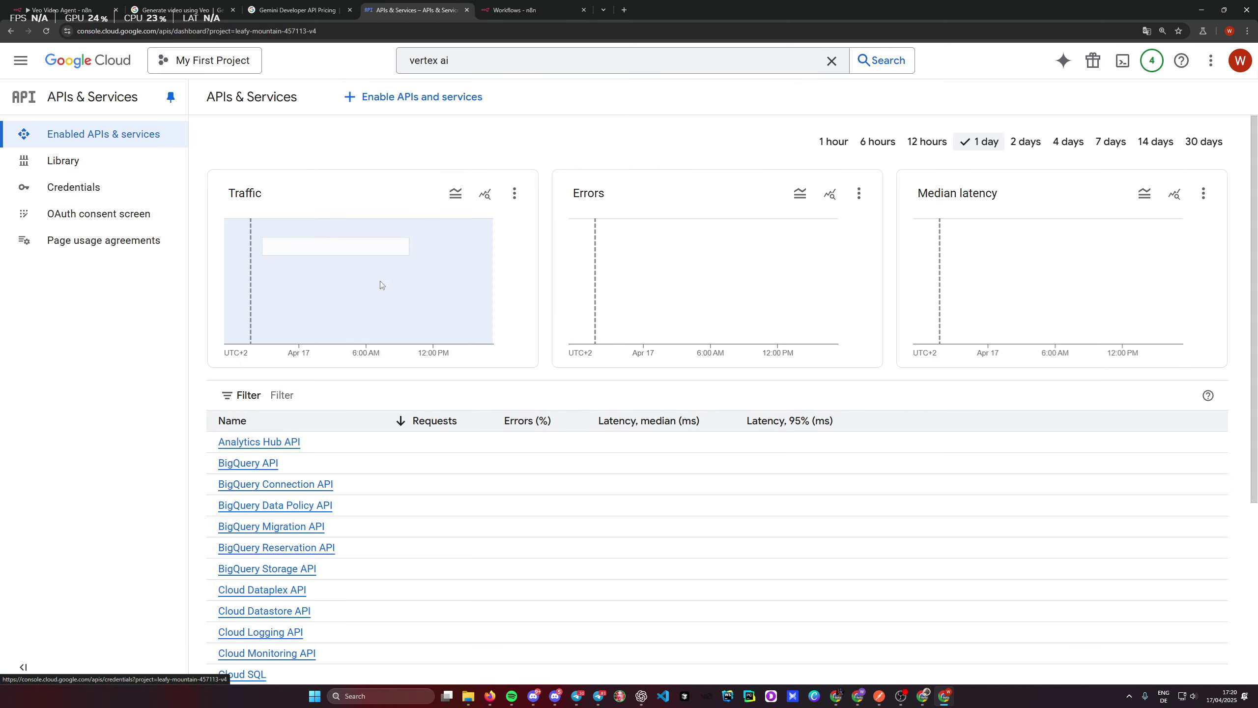
left_click(544, 61)
type("ge")
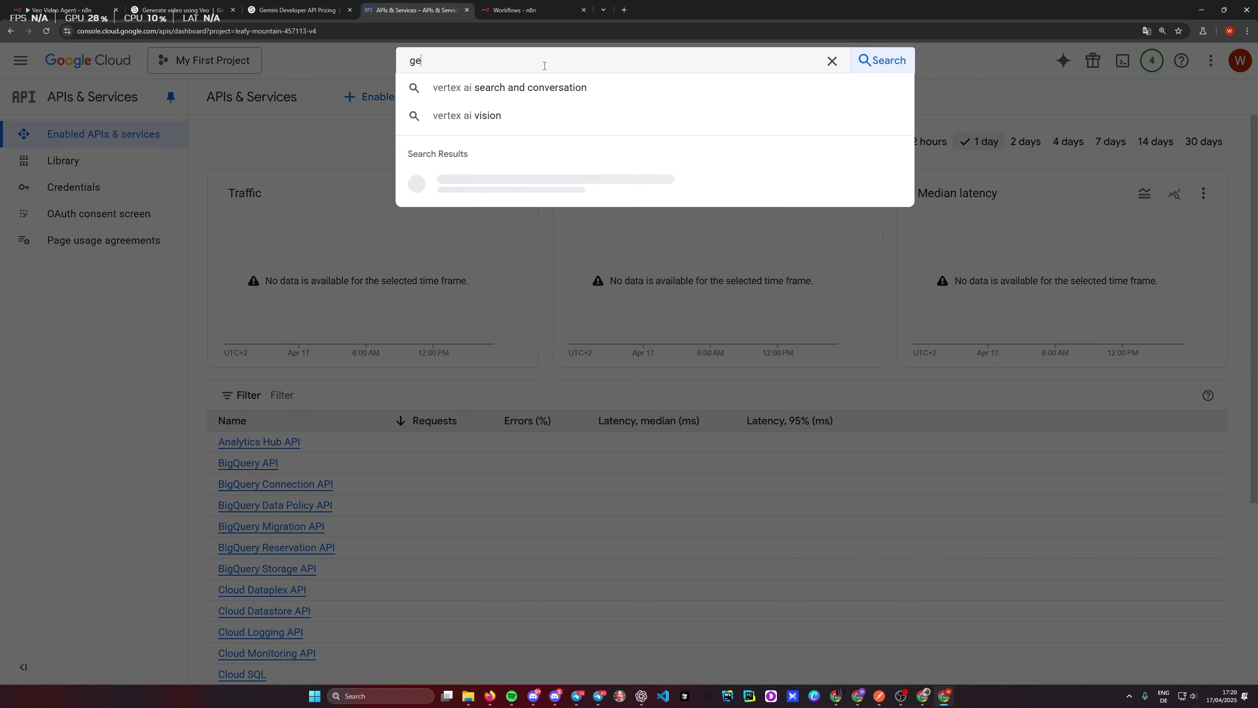
type("mini")
key("Return")
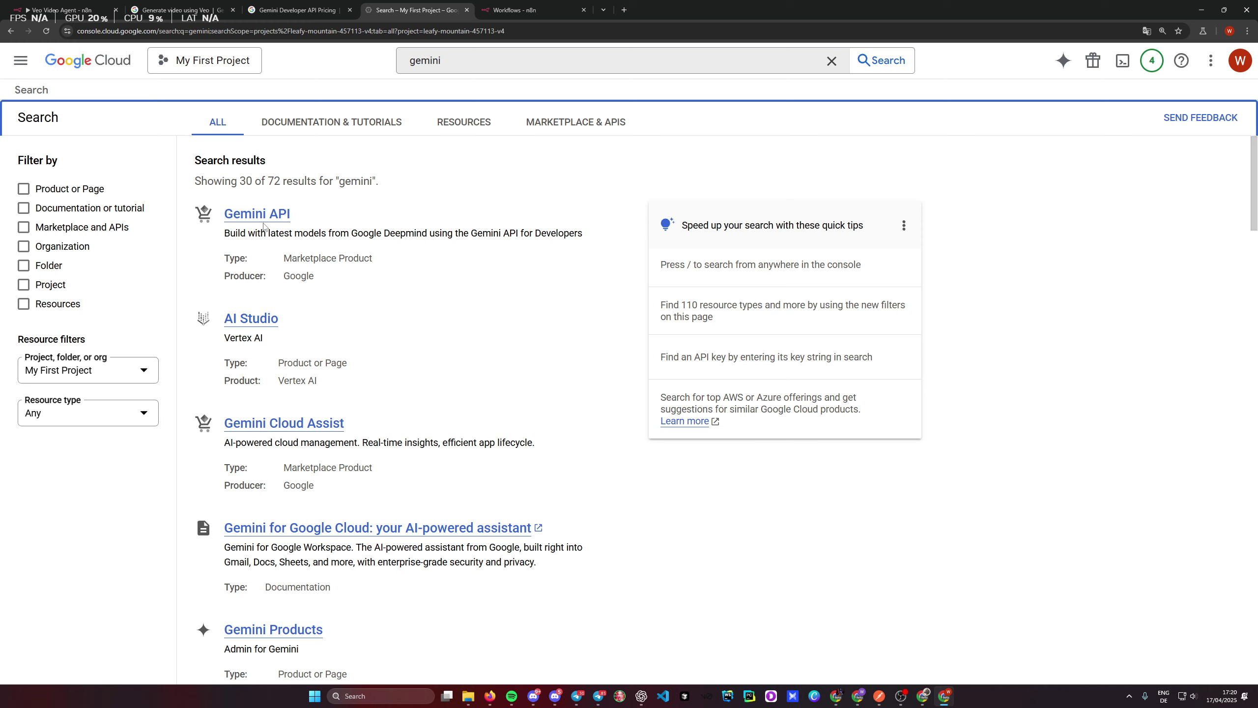
left_click(271, 215)
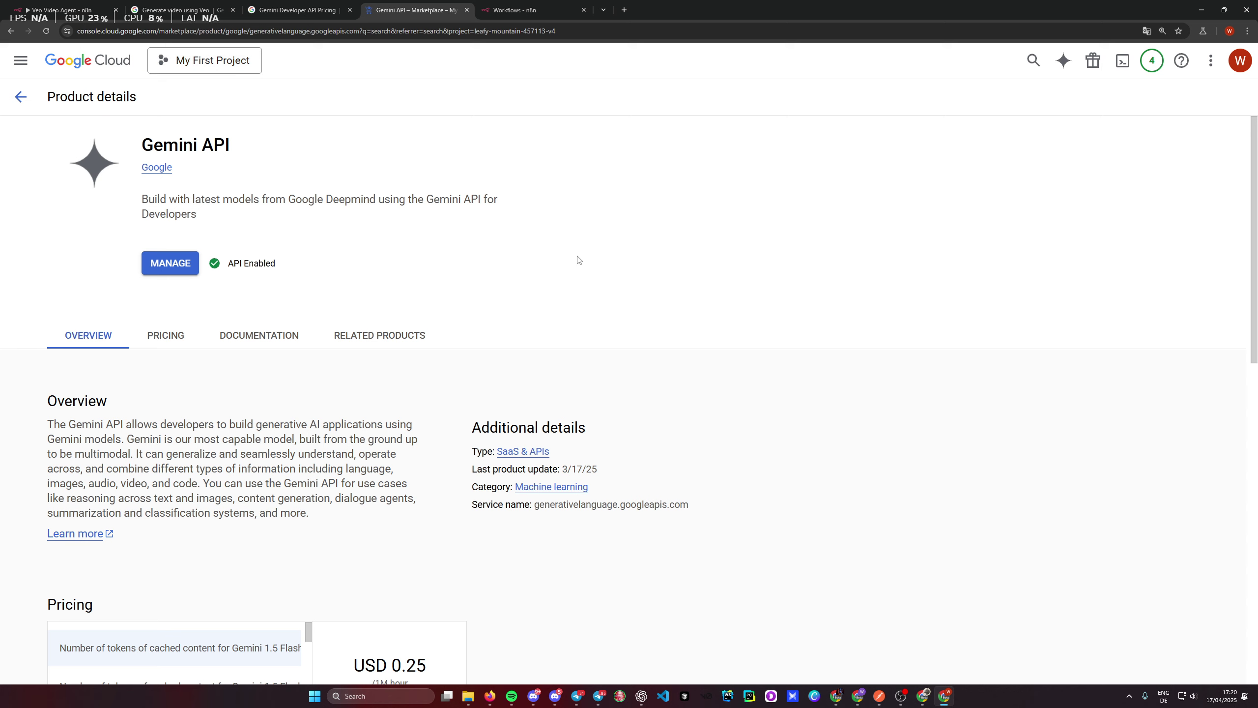
left_click(297, 10)
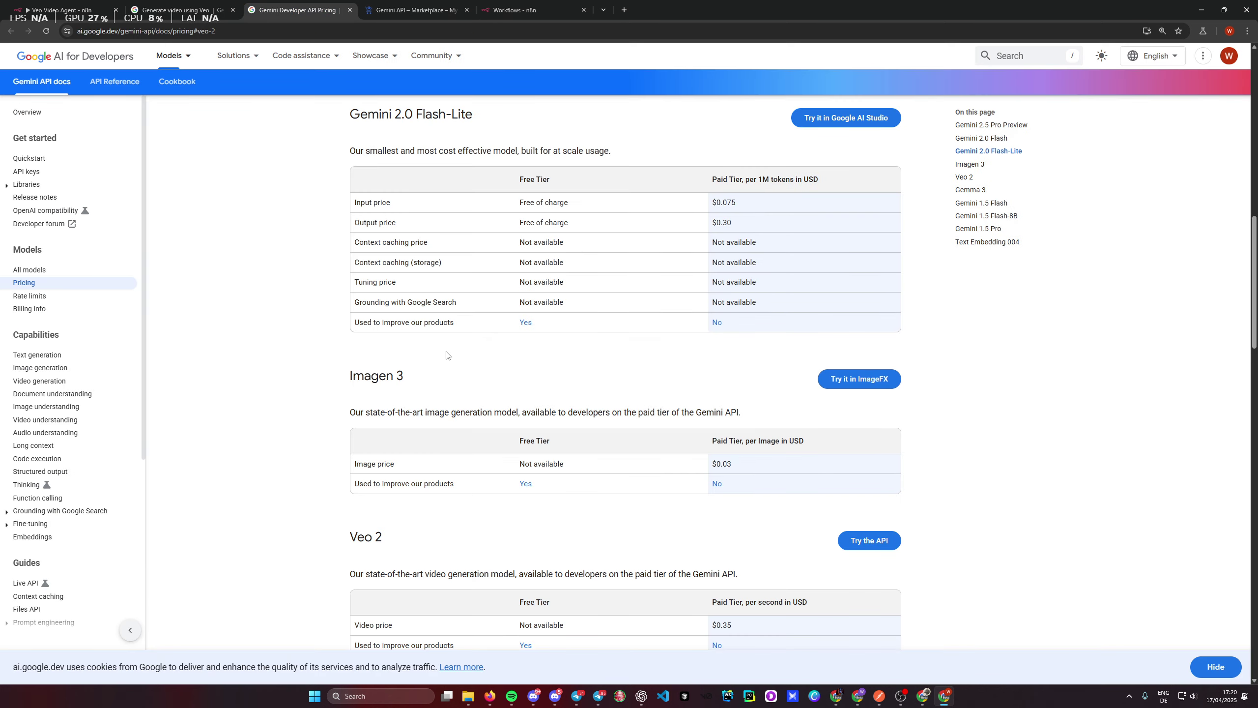
left_click(417, 10)
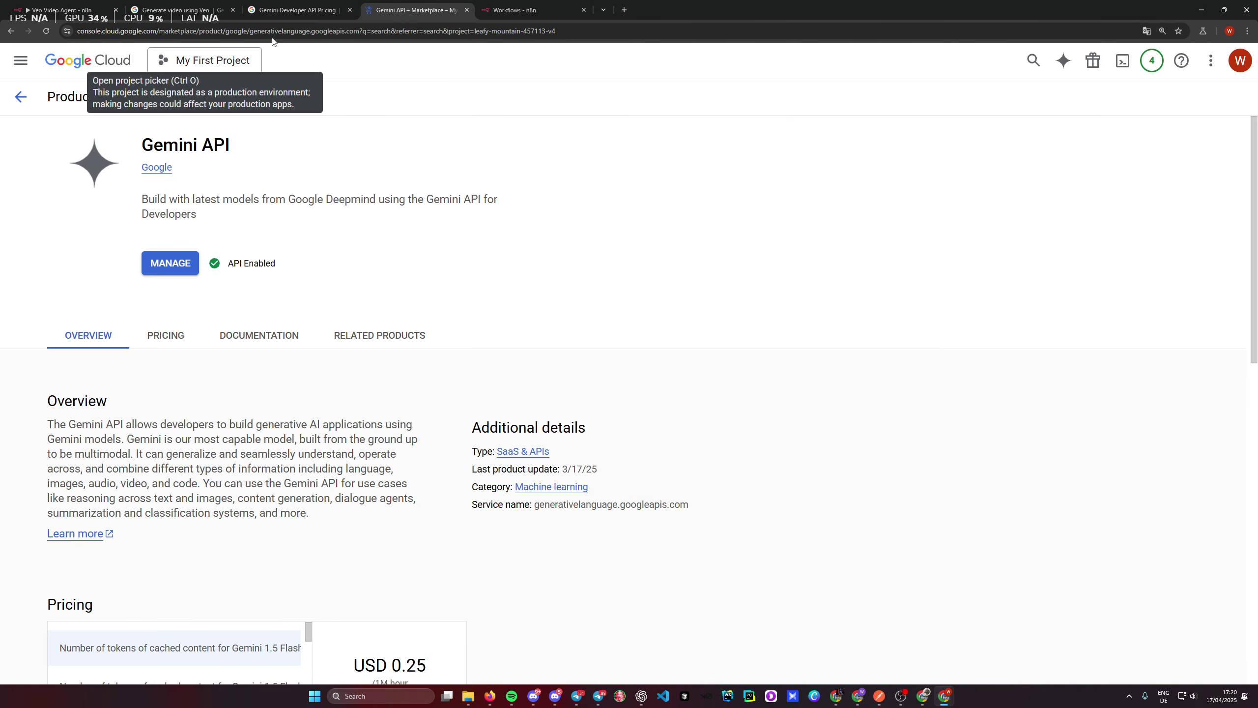
Step: Check the Veo 2 price per second on the Gemini API pricing page, and return to the workflow canvas
left_click(298, 10)
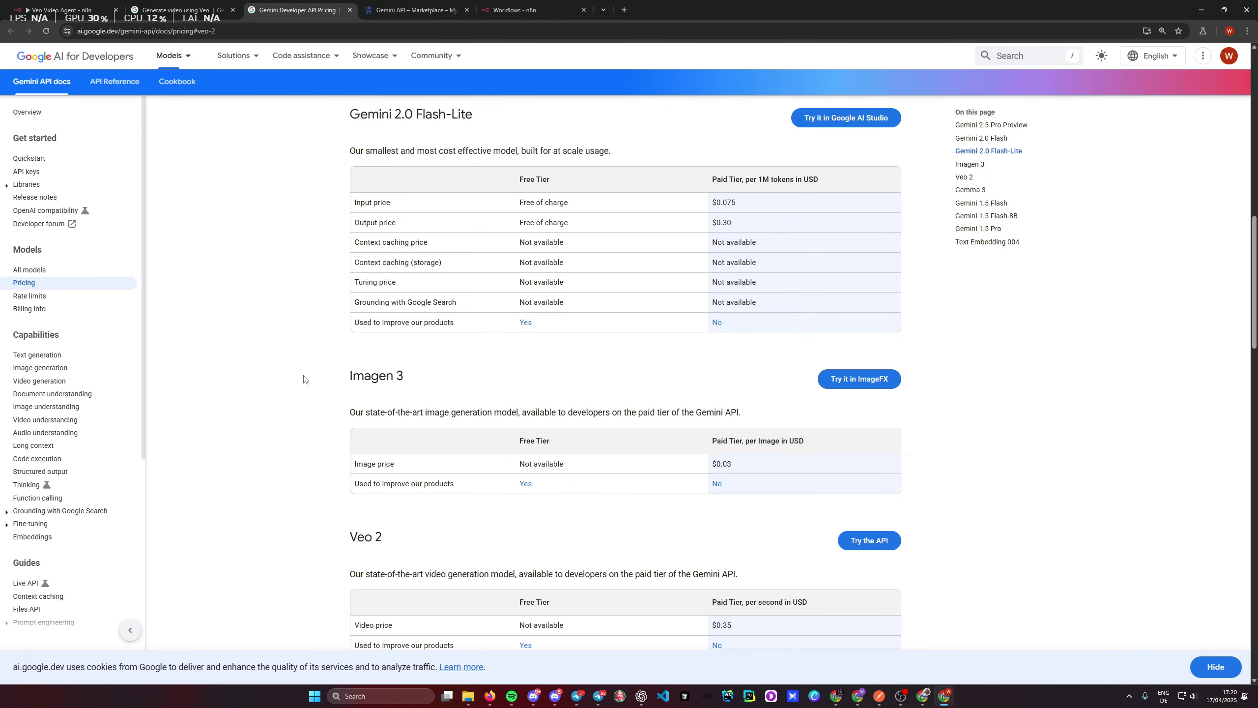
scroll(304, 380, "down", 5)
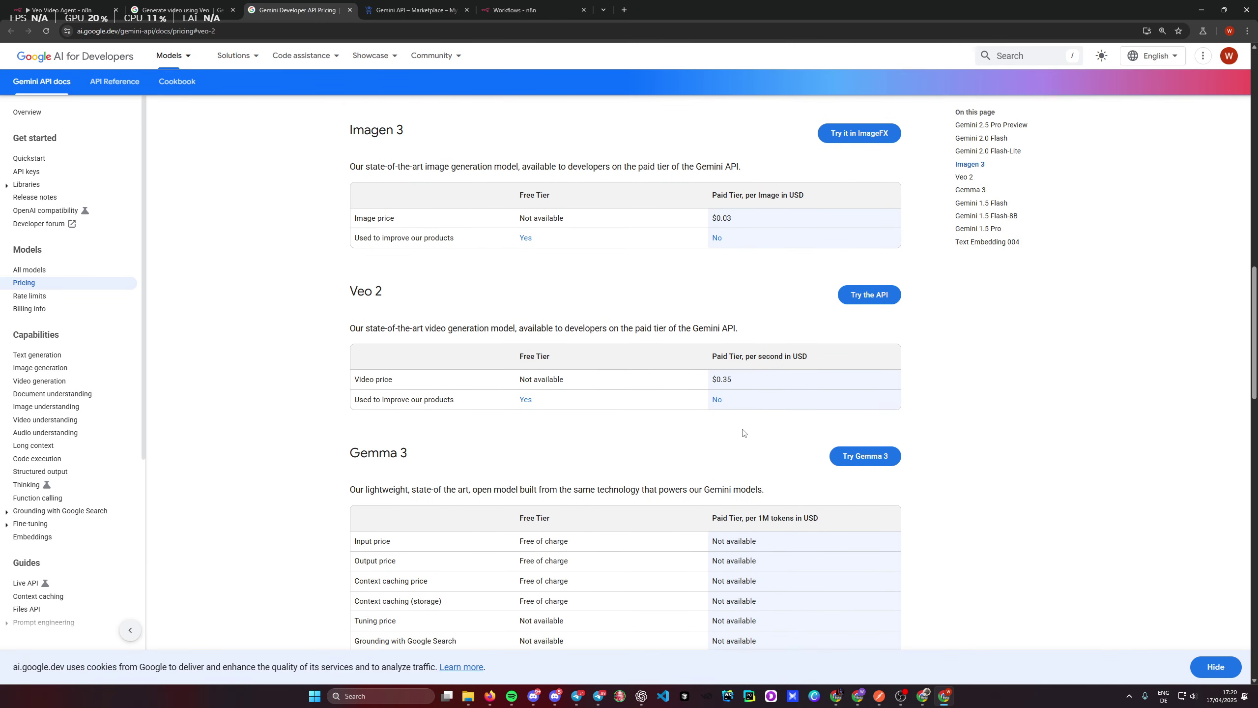
left_click_drag(736, 379, 669, 384)
left_click(642, 395)
scroll(648, 388, "up", 1)
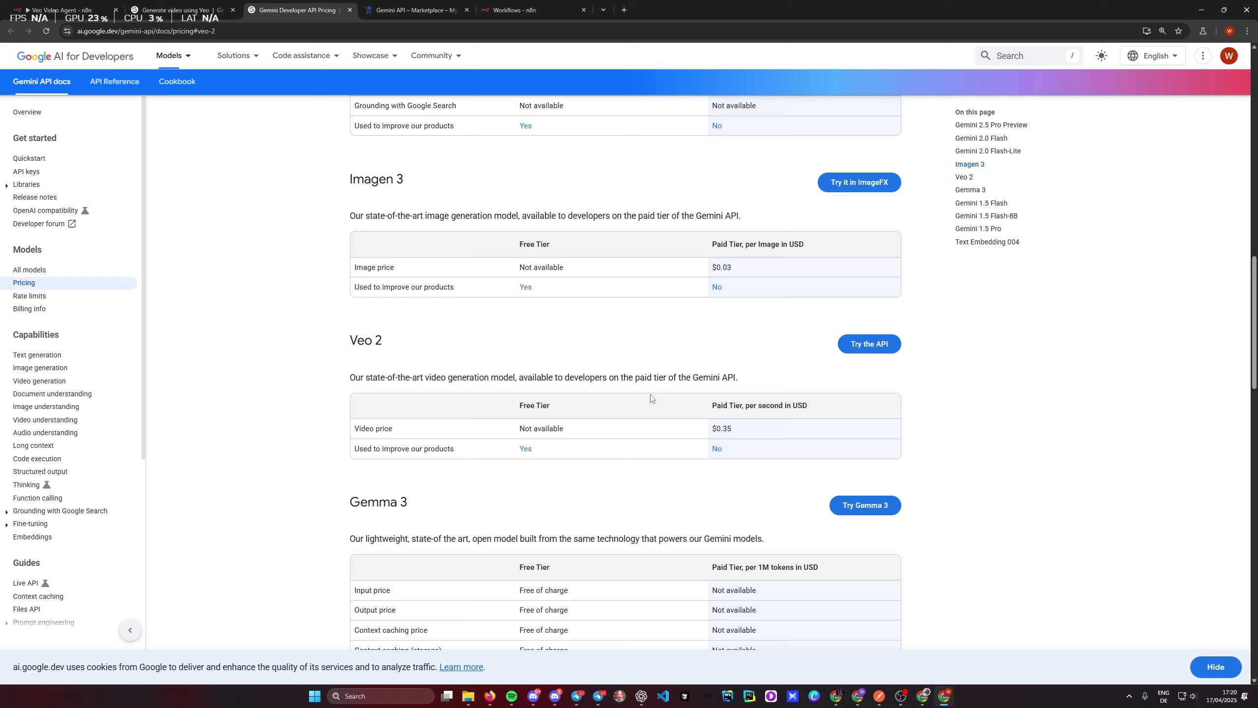
left_click_drag(774, 426, 713, 428)
left_click(698, 431)
left_click_drag(392, 342, 344, 349)
left_click(343, 349)
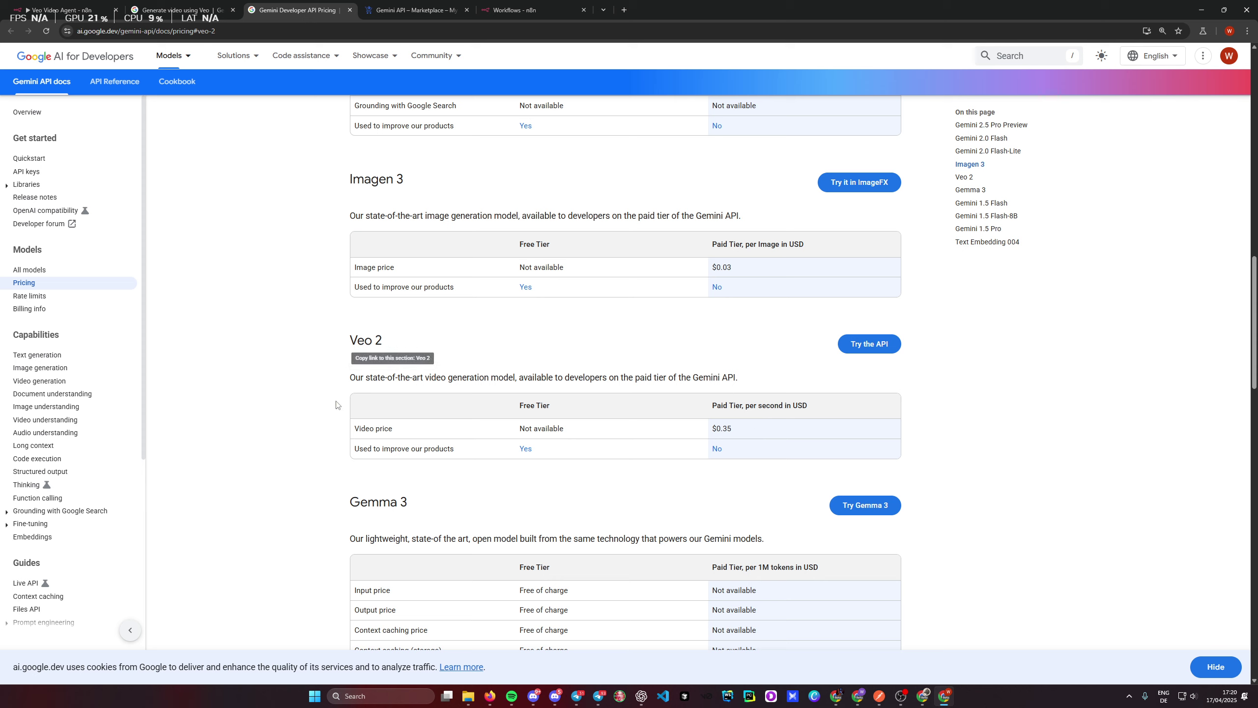
left_click(62, 10)
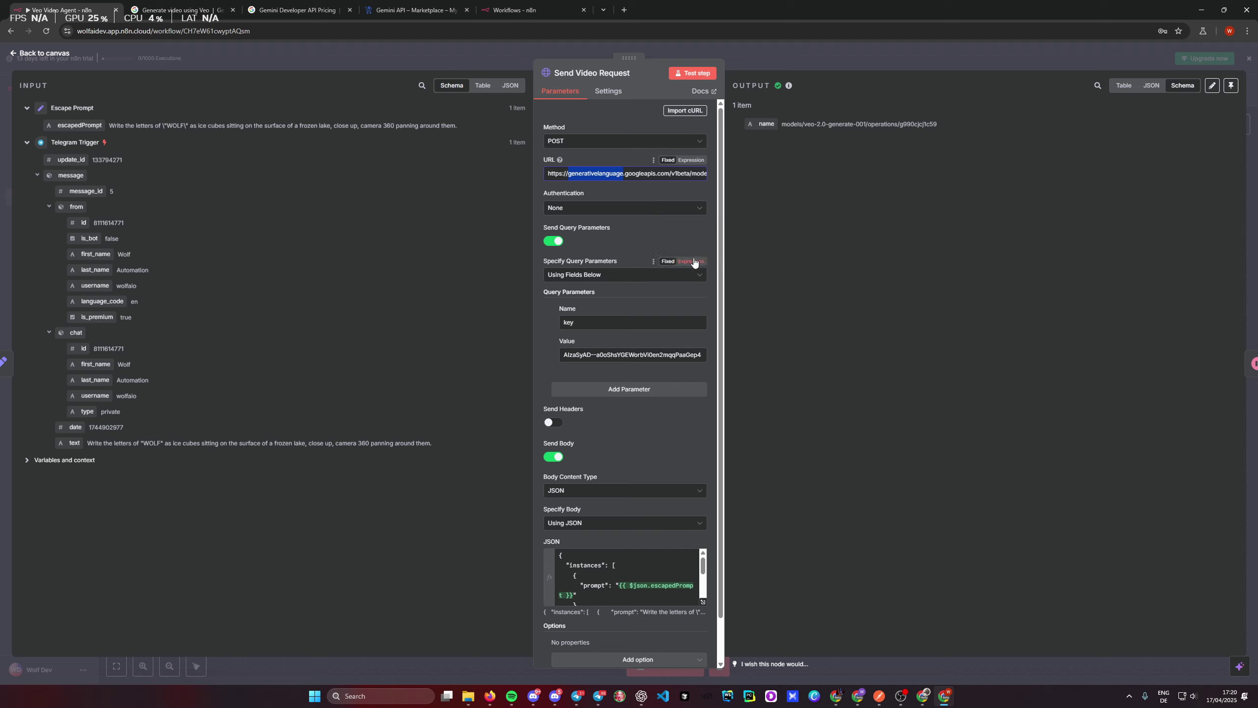
left_click(778, 51)
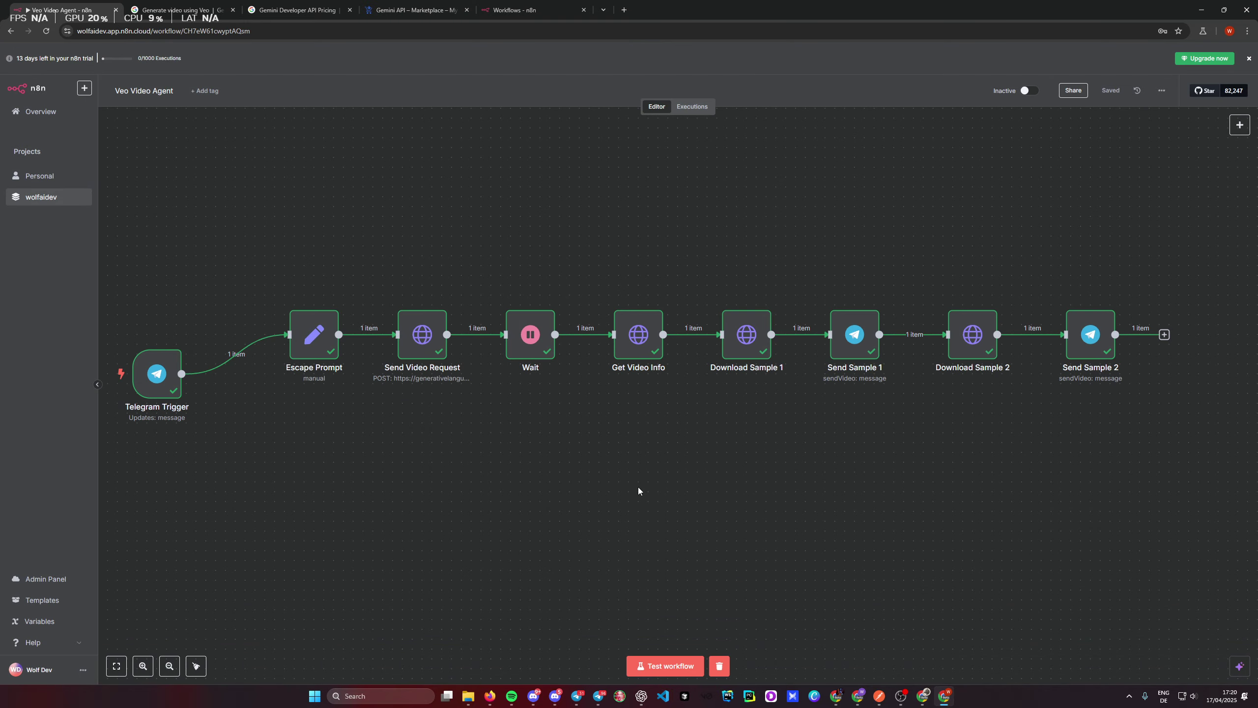
Step: Switch to Telegram and compare the blue jello videos with the ice-letter videos in the VeoVideoAgent chat
left_click(597, 698)
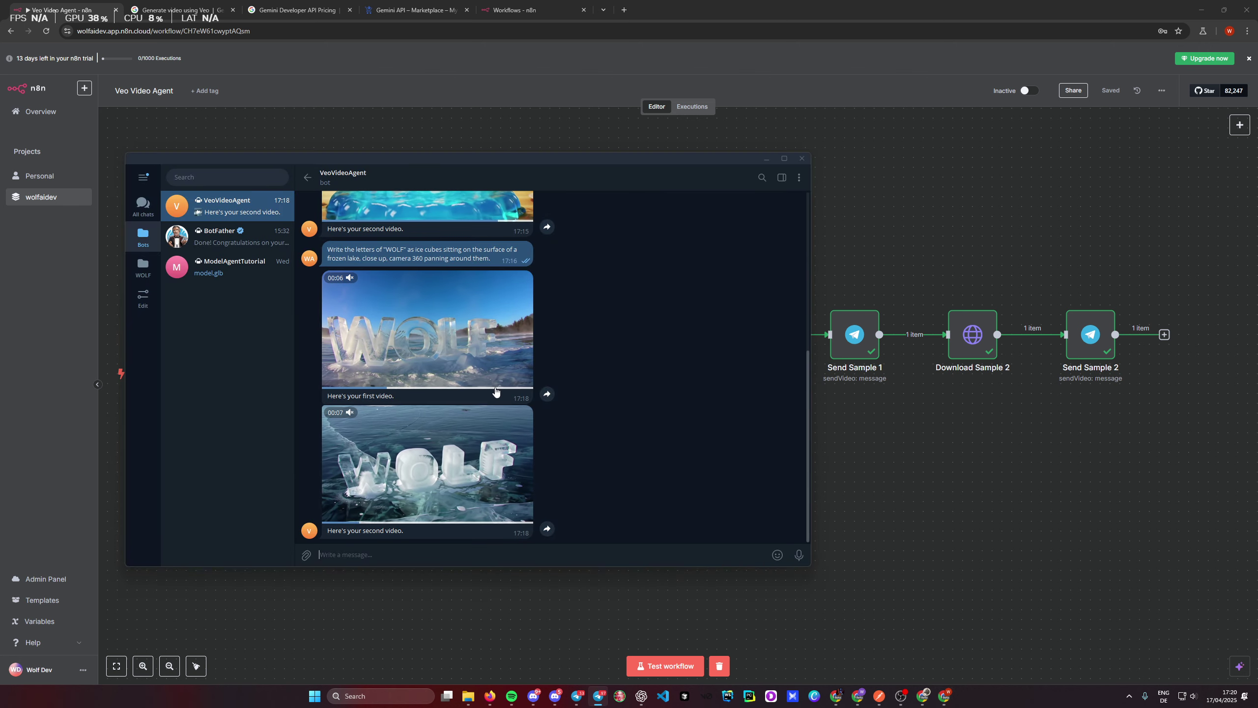
scroll(539, 392, "up", 10)
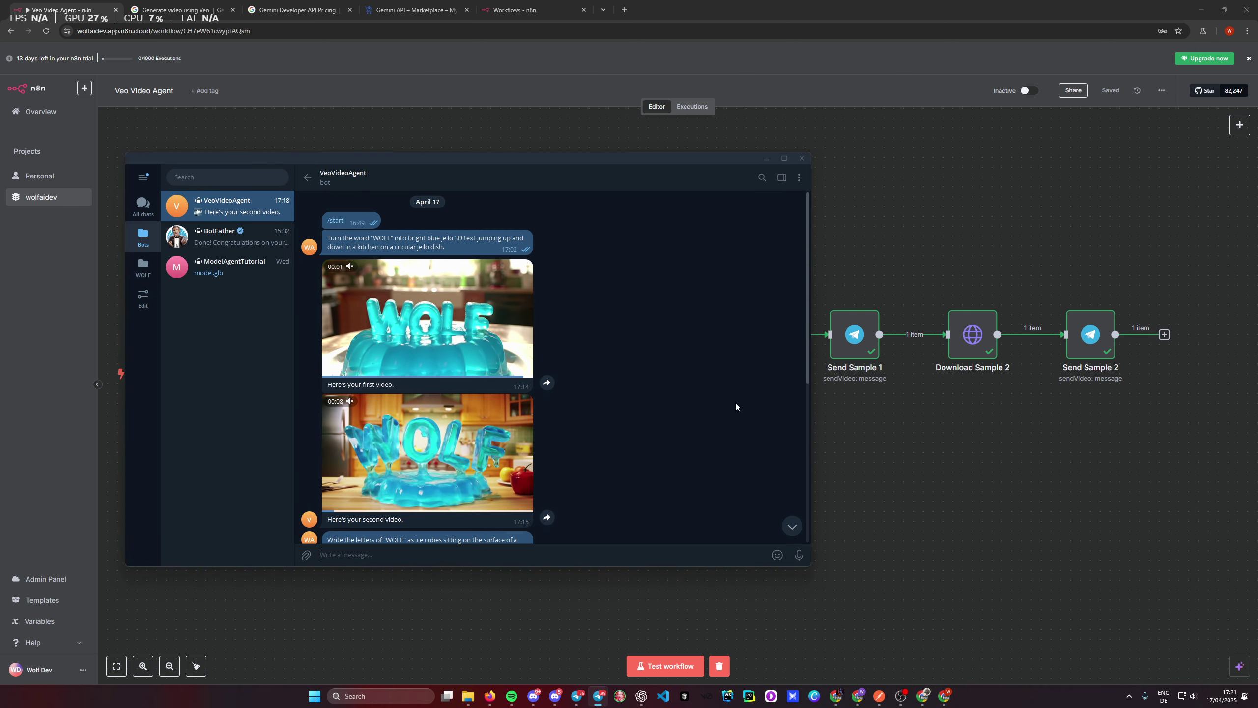
scroll(513, 405, "down", 3)
scroll(512, 402, "down", 3)
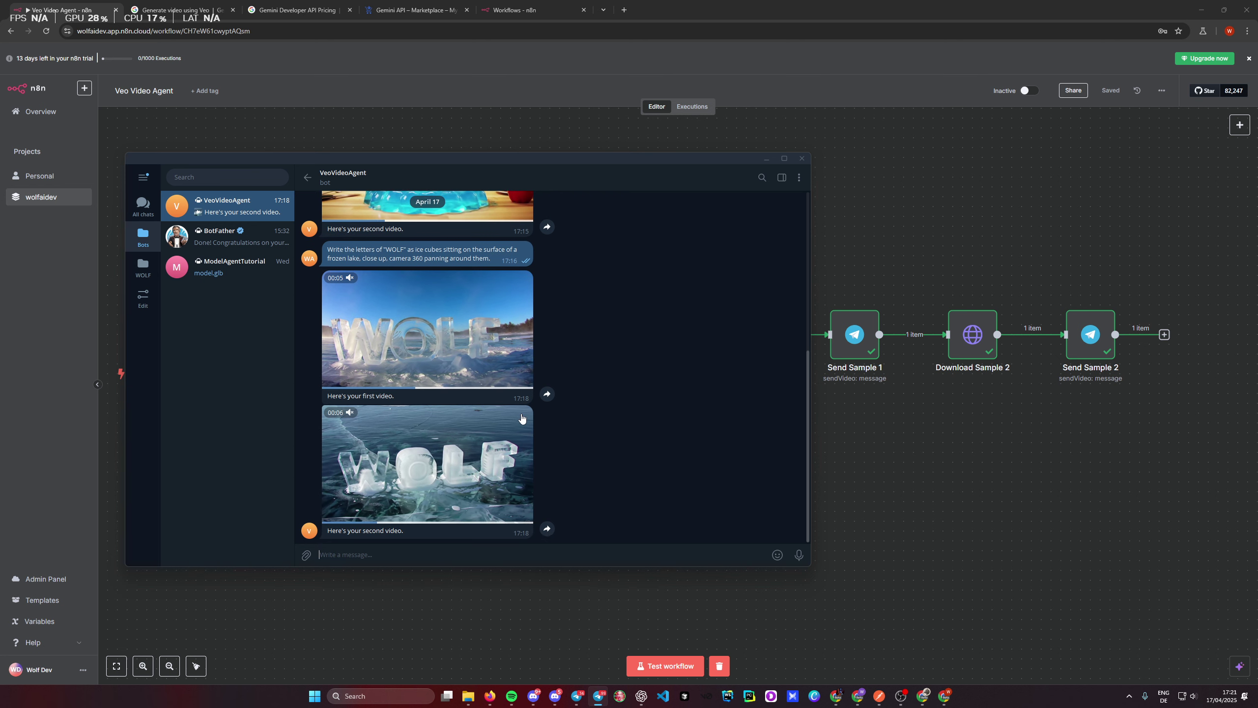
scroll(545, 478, "up", 4)
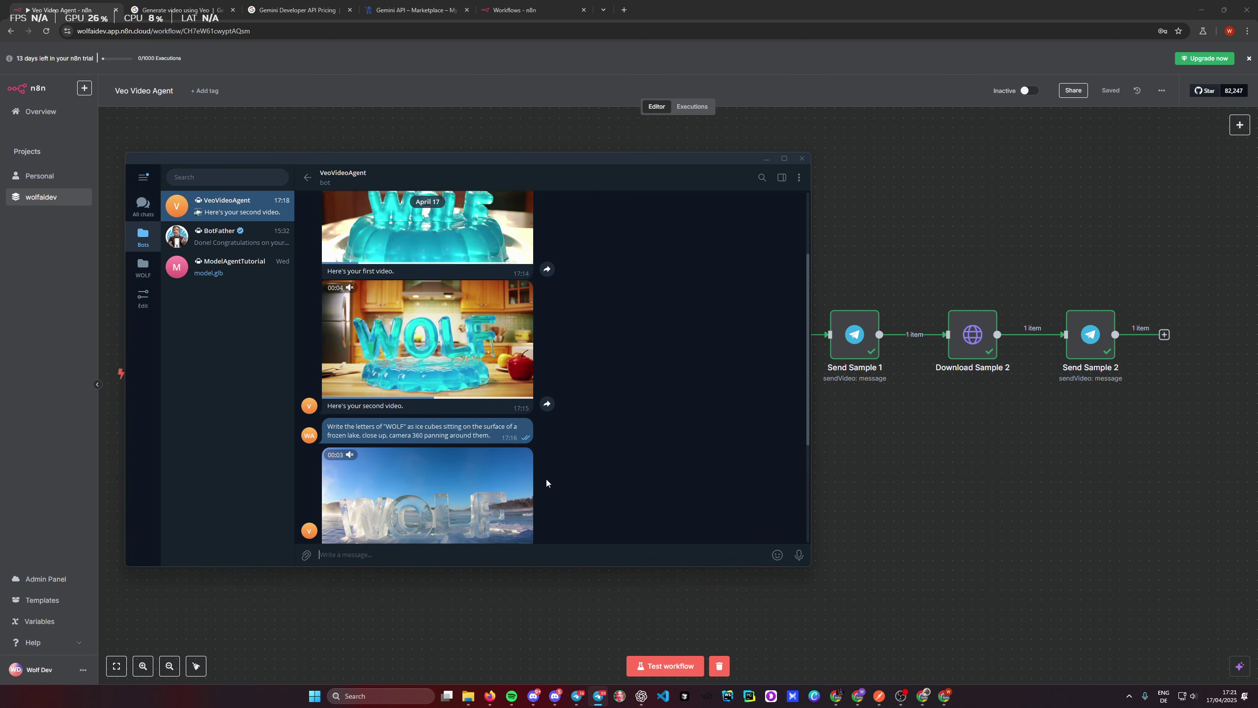
scroll(584, 456, "down", 4)
Step: Open the first and second ice-letter videos in the Telegram viewer, and return to the workflow canvas
left_click(422, 438)
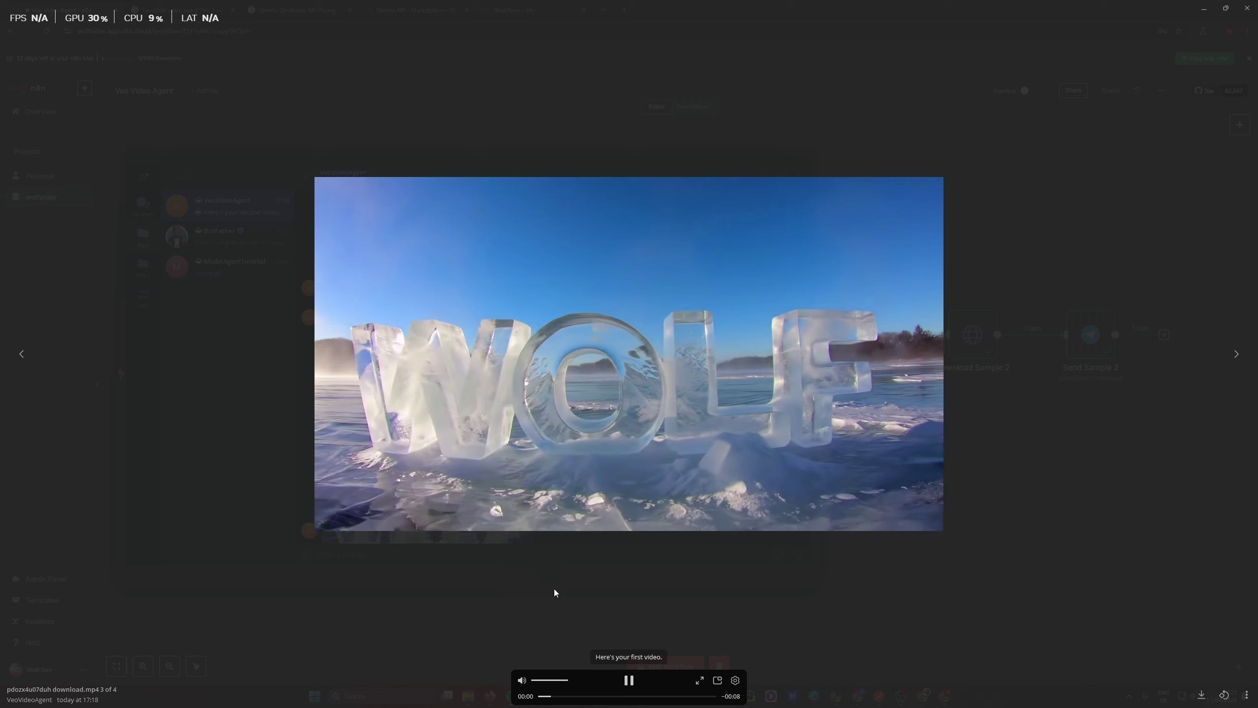
left_click(1039, 343)
scroll(426, 422, "down", 2)
left_click(421, 422)
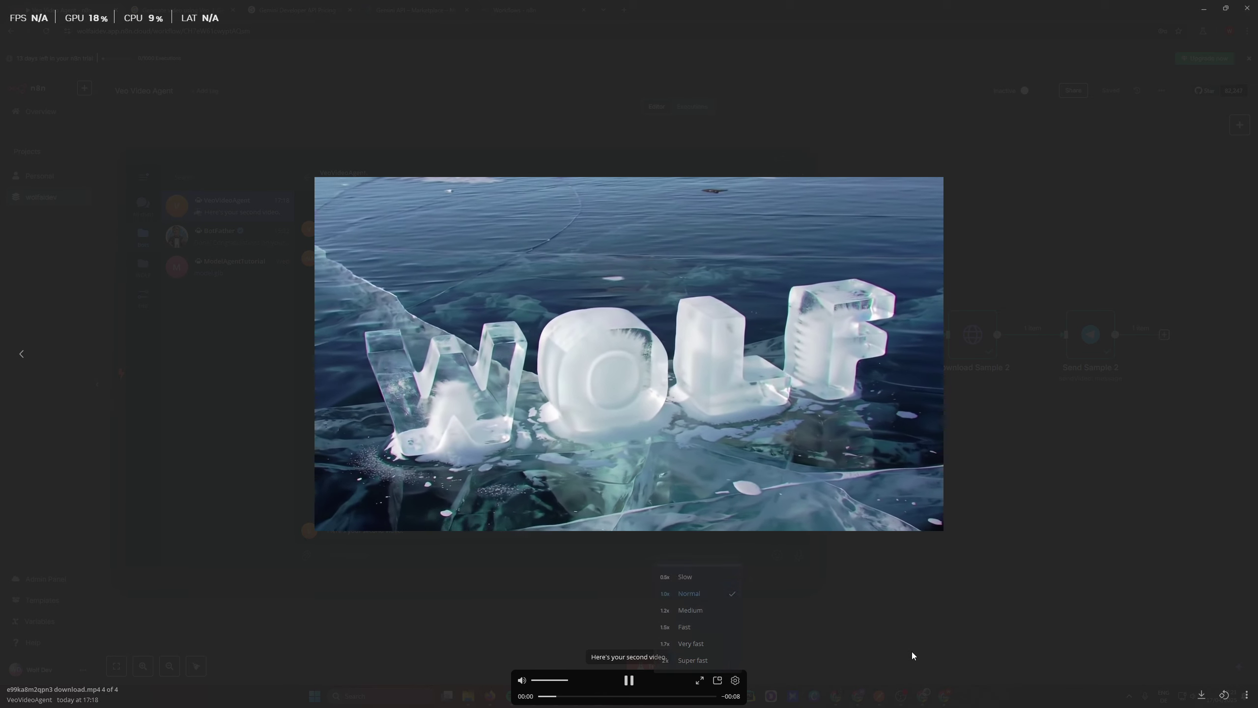
left_click(1053, 564)
left_click(899, 526)
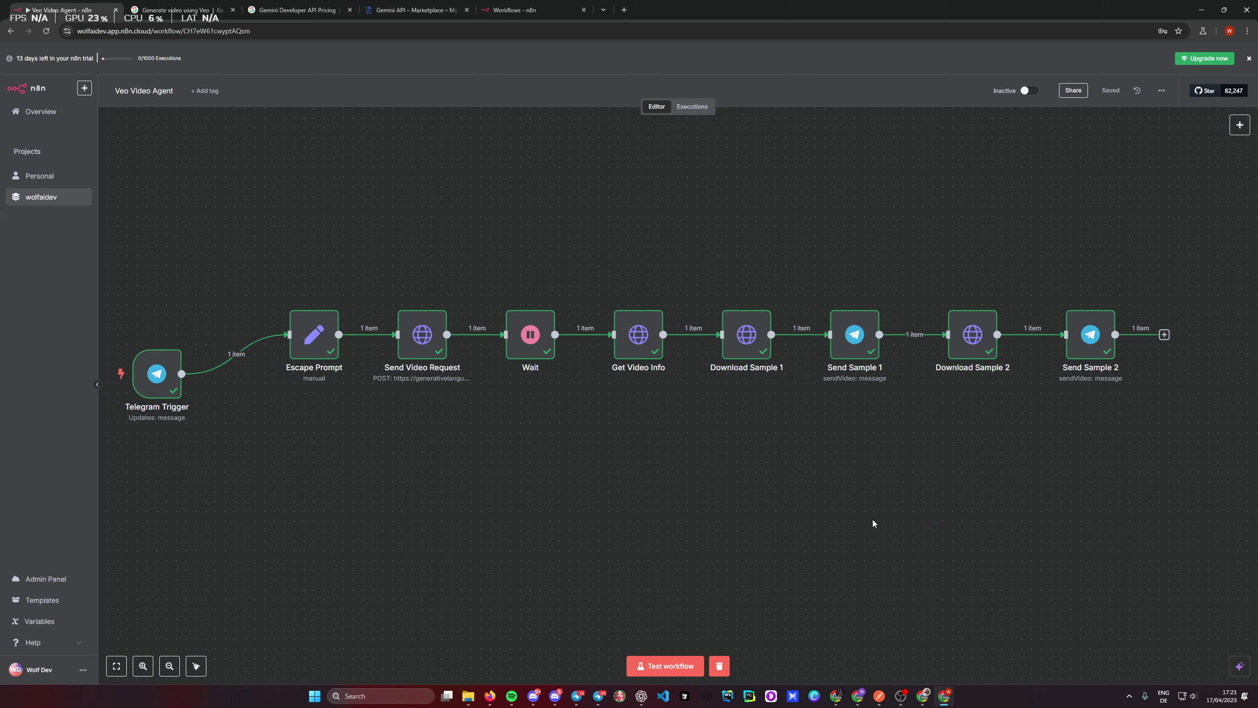
Step: Inspect the Download Sample 1 node, and examine the operation name and status in the Get Video Info node's output, including as JSON
double_click(758, 345)
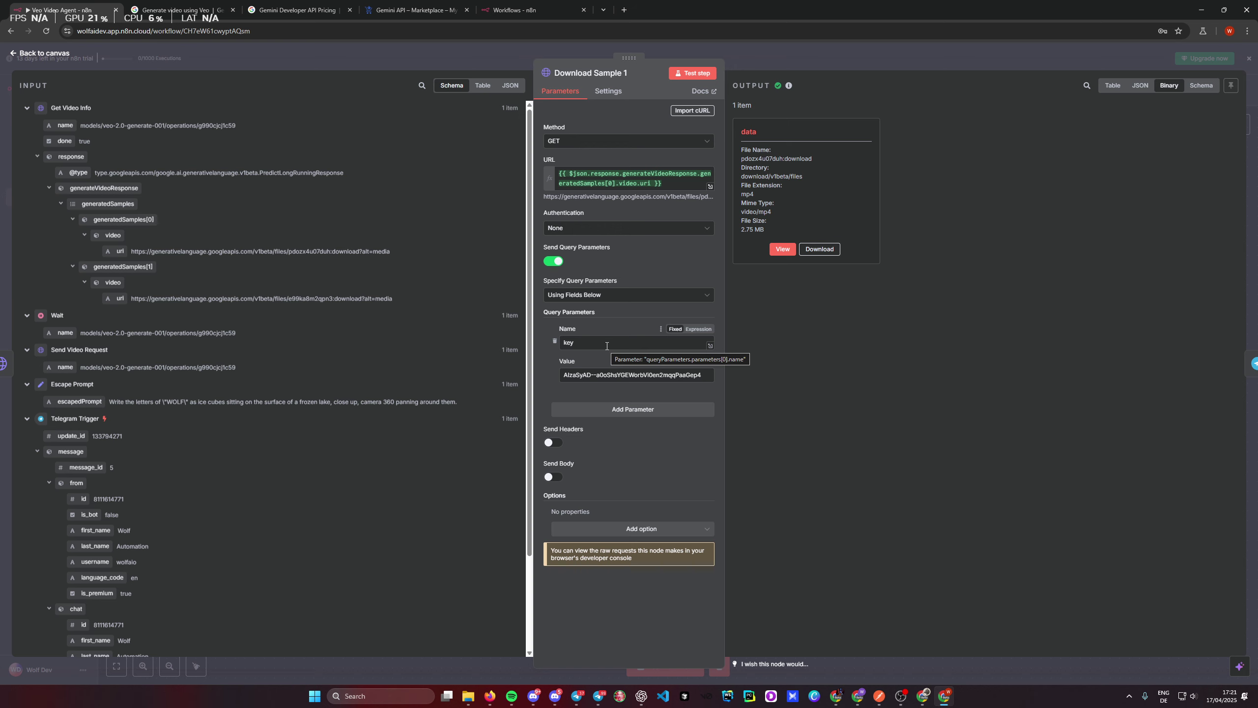
left_click(833, 59)
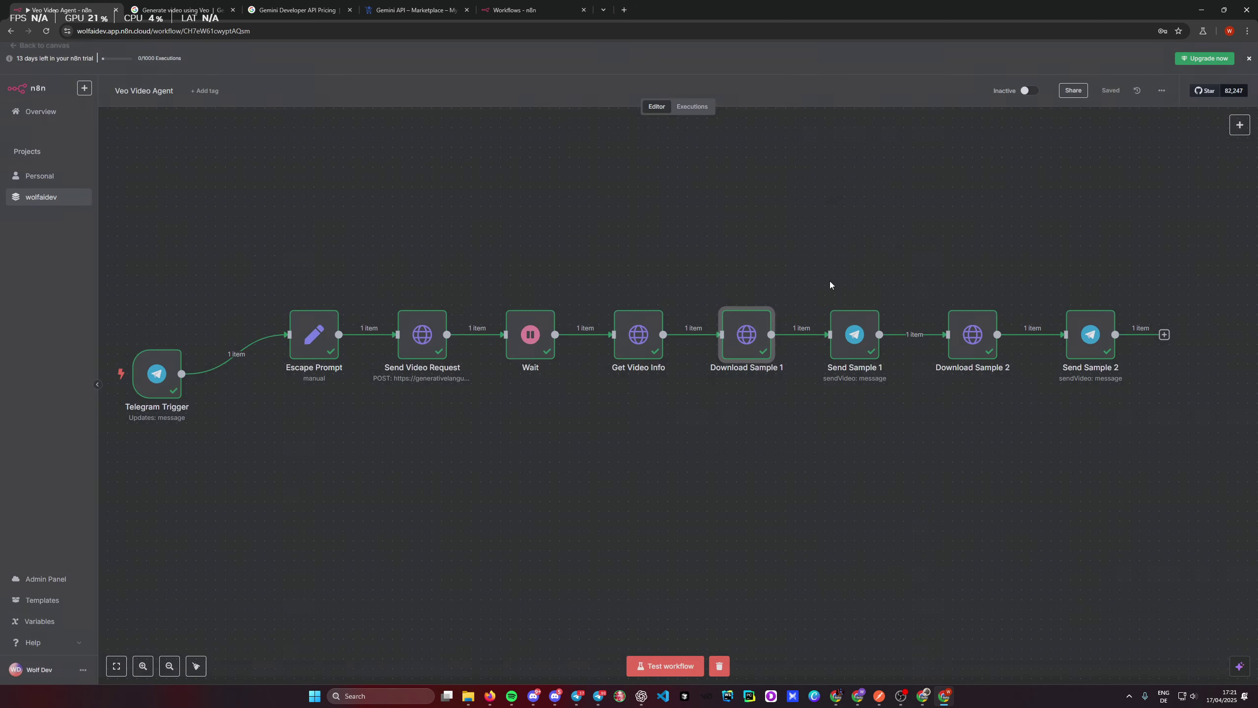
double_click(638, 334)
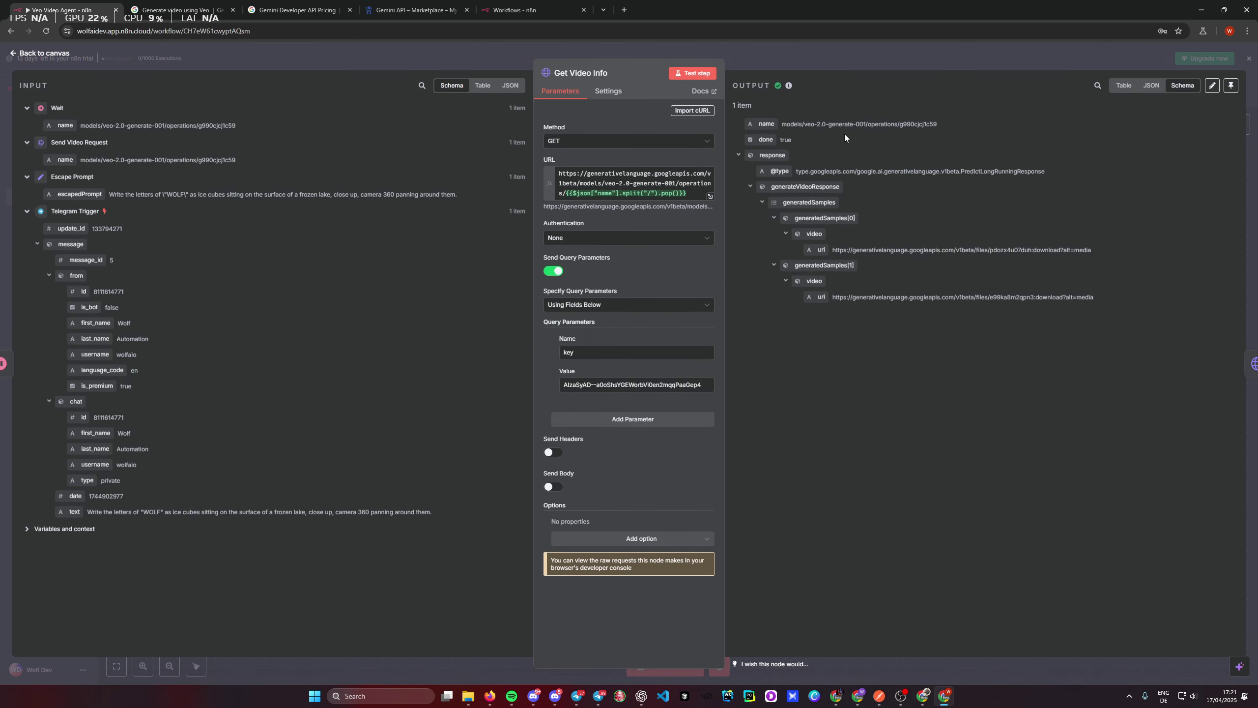
left_click_drag(934, 122, 819, 120)
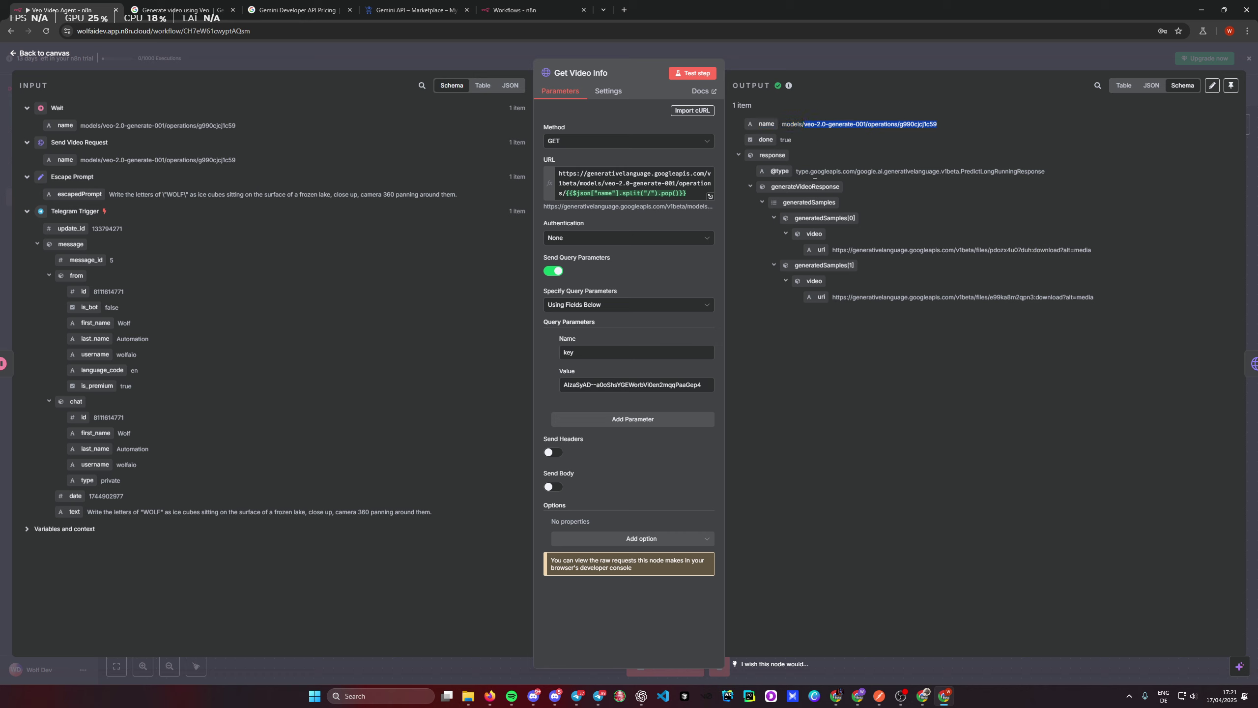
left_click(813, 390)
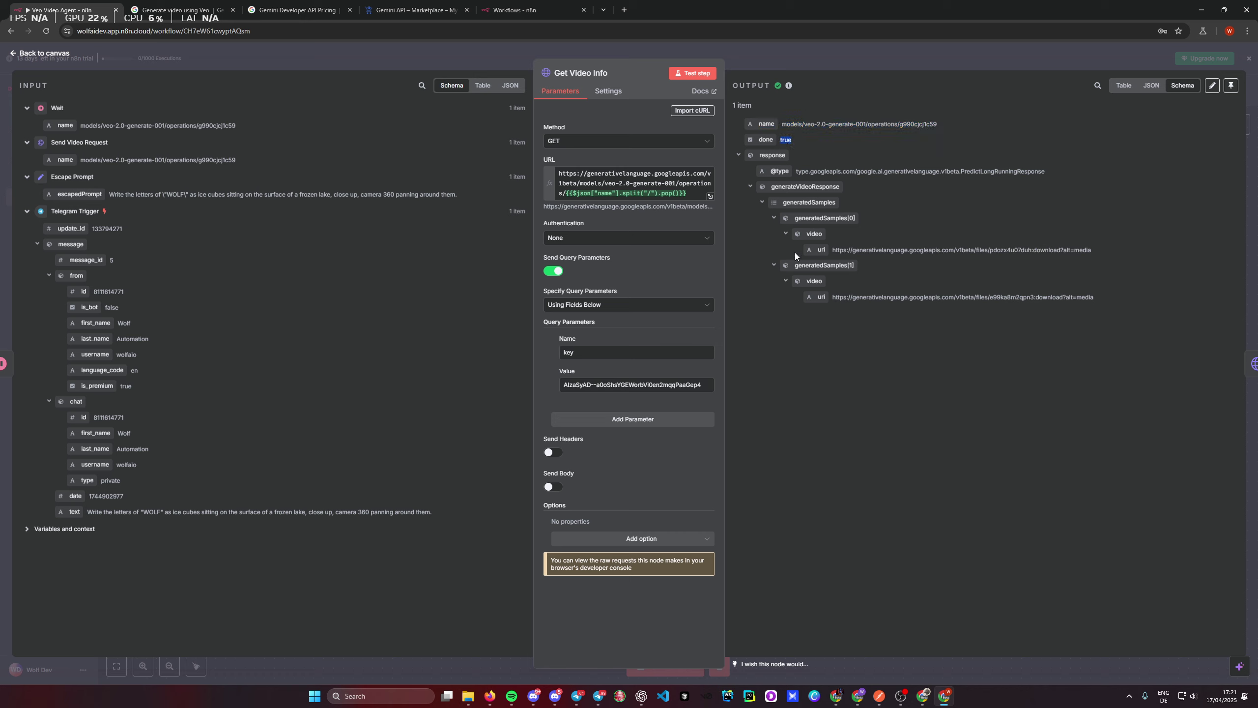
left_click(1150, 85)
left_click_drag(983, 144, 779, 144)
left_click(859, 370)
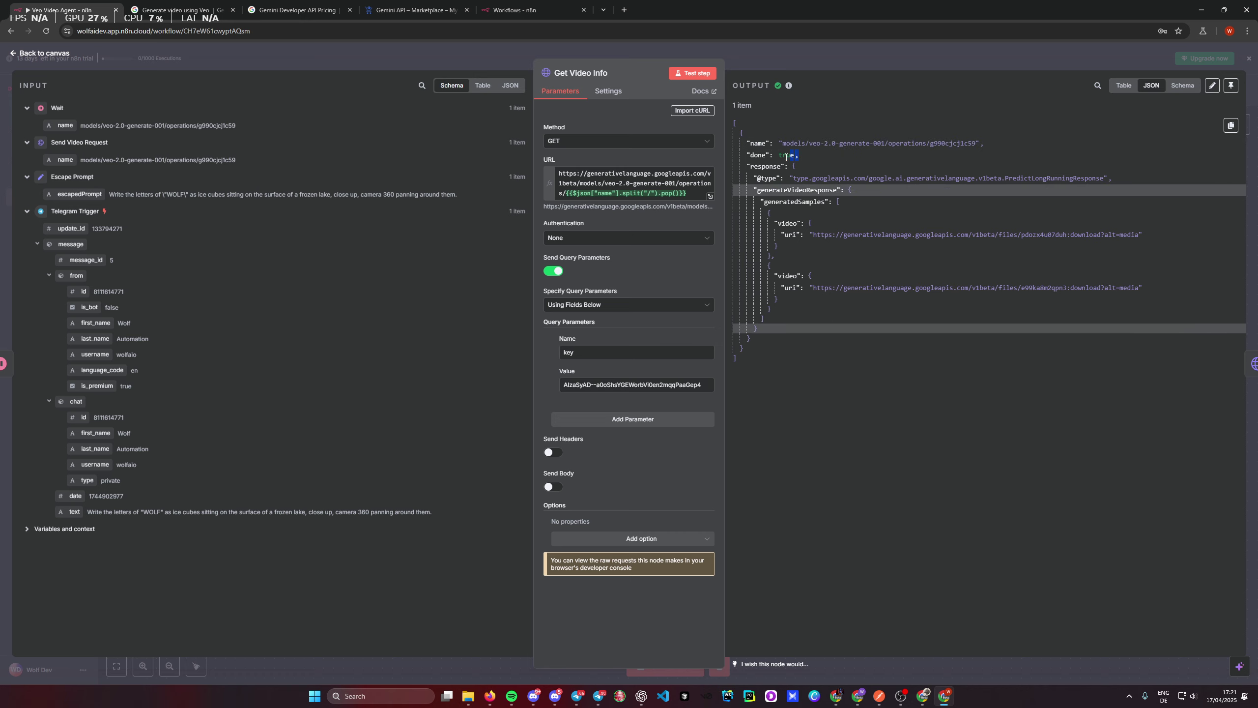
key("Escape")
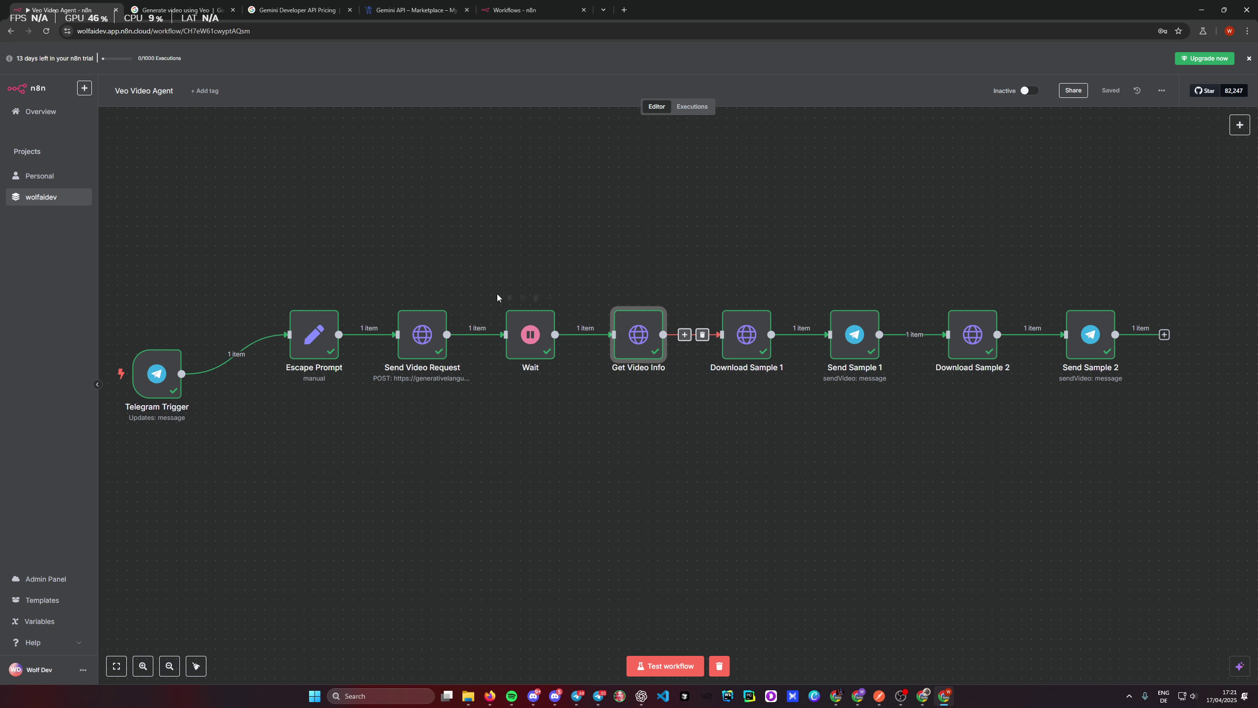
Step: Examine the "done" flag in the Get Video Info output and the time interval settings of the Wait node
double_click(655, 348)
triple_click(801, 158)
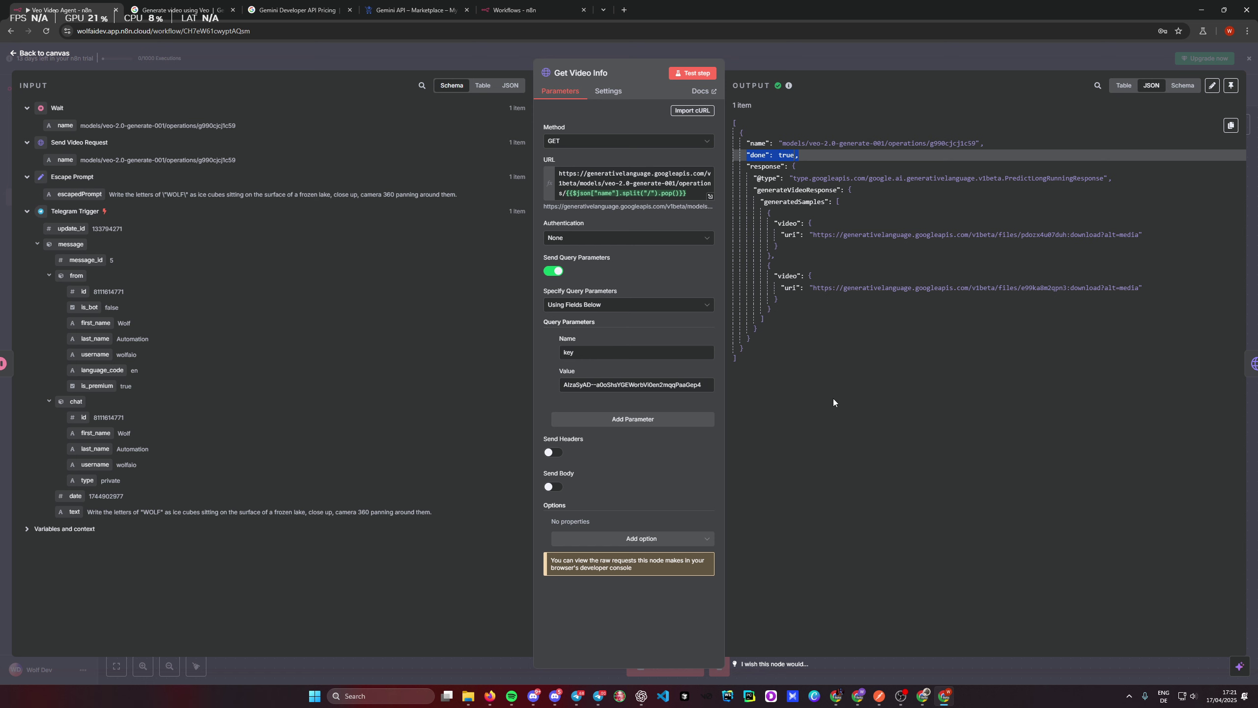
left_click(829, 427)
key("Escape")
double_click(525, 331)
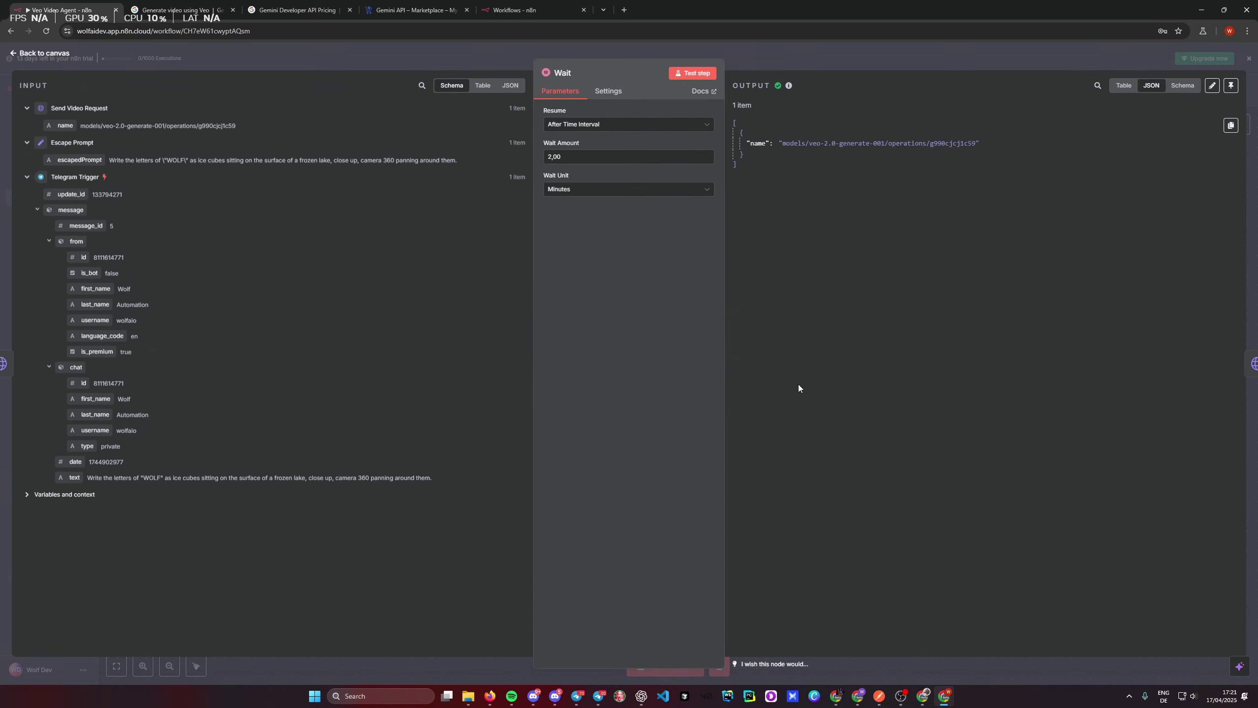
left_click(814, 49)
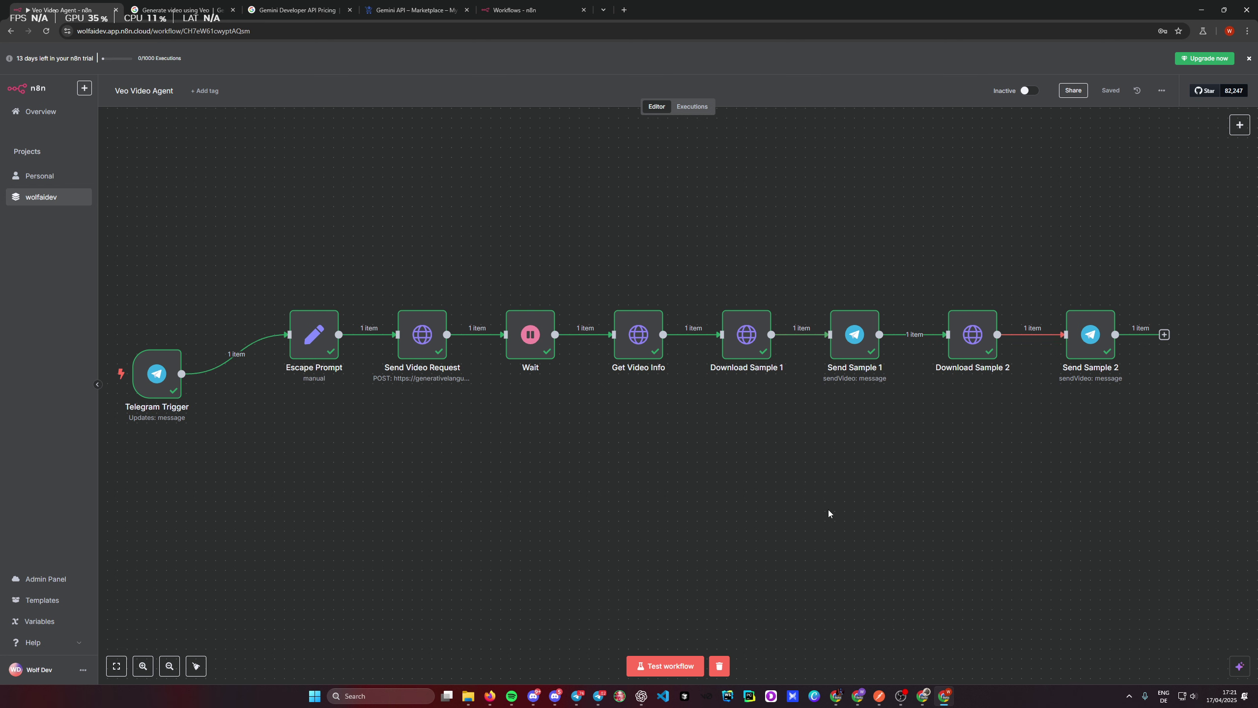
Step: Review the jello and ice-letter videos in the Telegram chat once more, and return to the workflow canvas
left_click(599, 695)
scroll(604, 360, "up", 5)
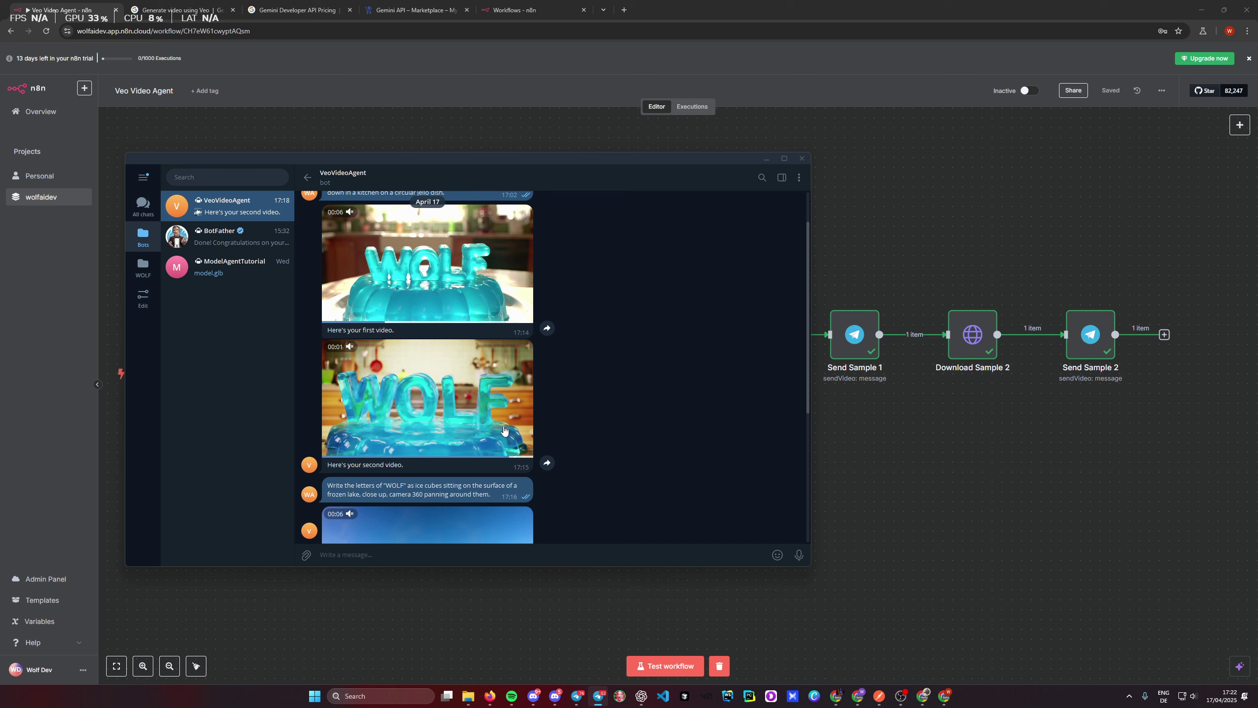
scroll(609, 328, "down", 5)
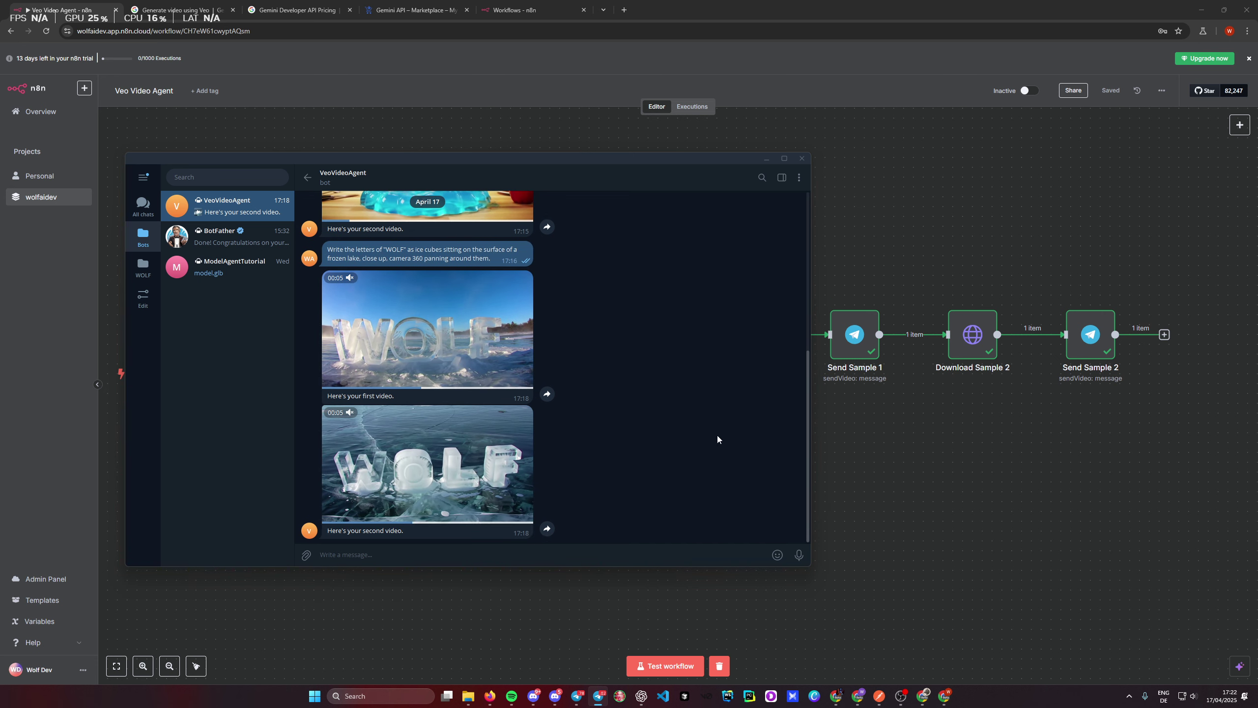
left_click(955, 458)
Step: Activate the Veo Video Agent workflow and dismiss the activation notice
left_click(1016, 97)
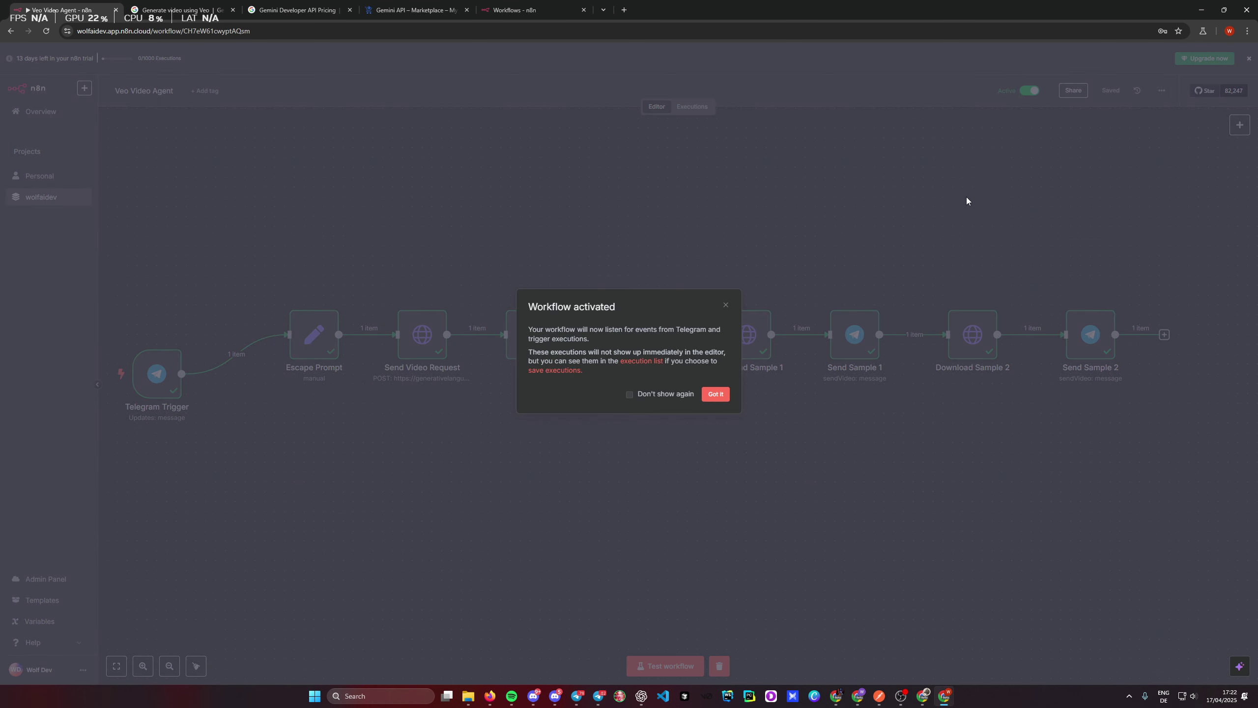
left_click(714, 395)
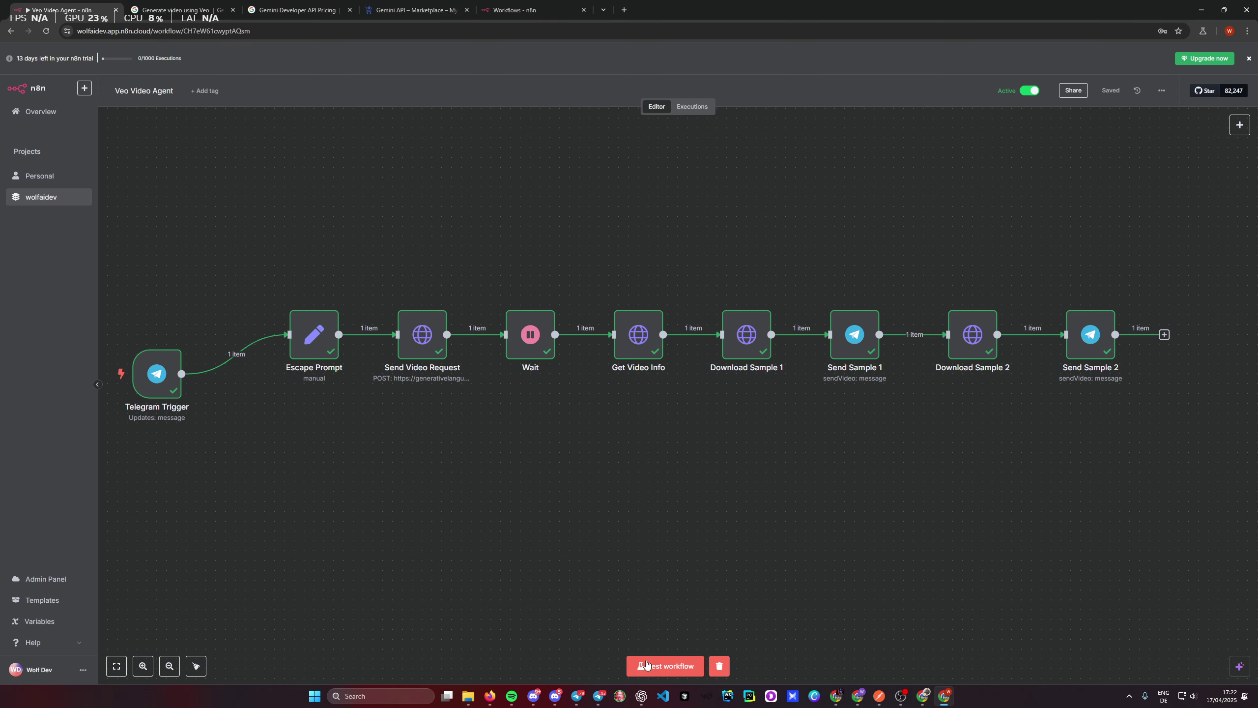
Step: Draft a trial message in the VeoVideoAgent Telegram chat, clear it unsent, and switch the workflow back to inactive
left_click(599, 695)
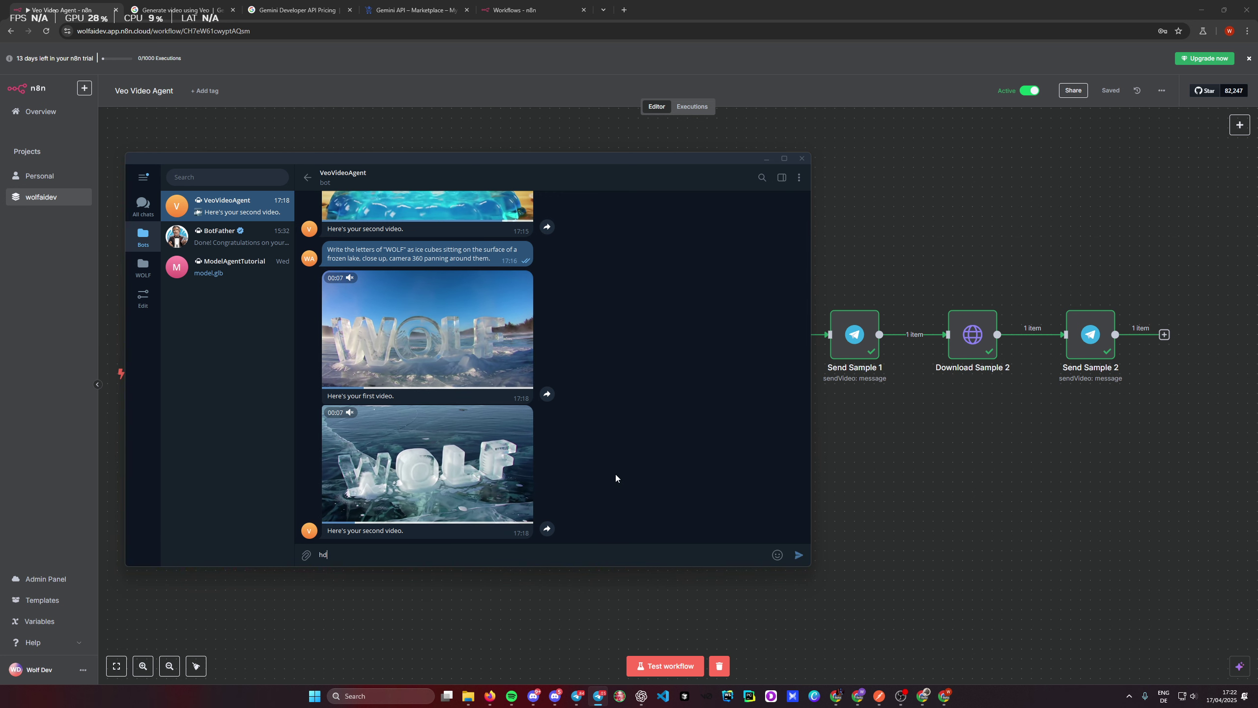
key("ctrl+v")
key("ctrl+a")
key("BackSpace")
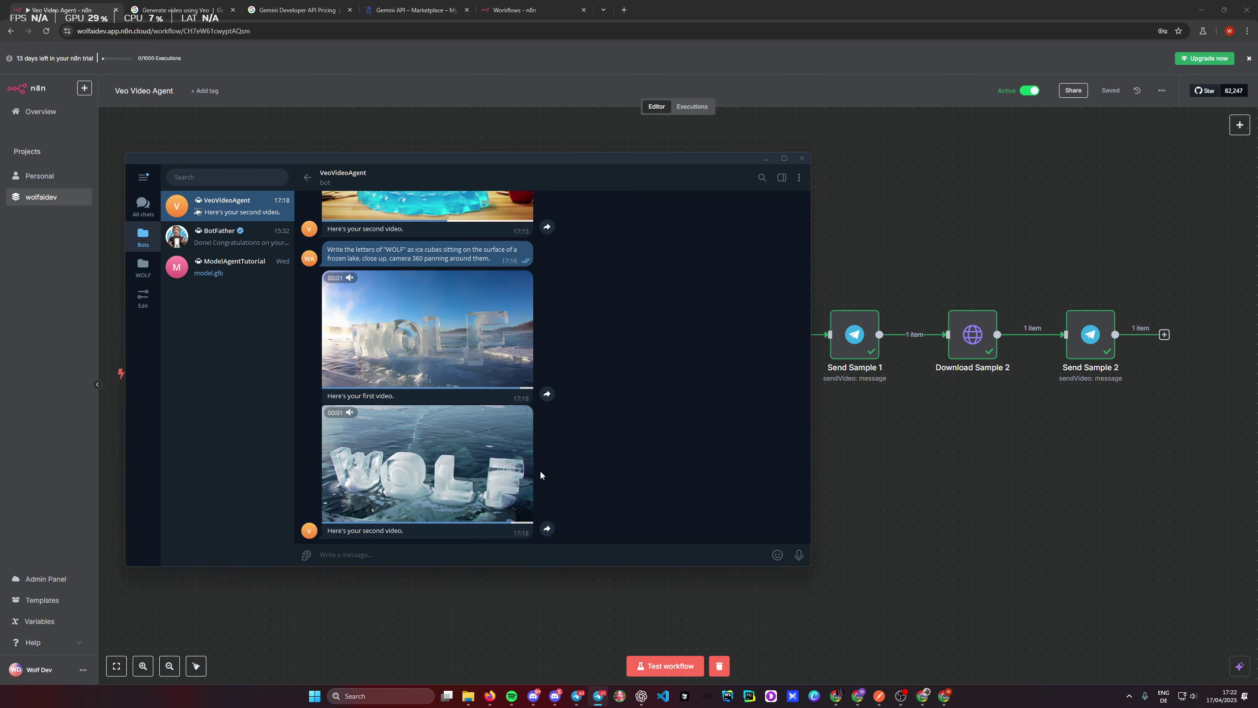
scroll(541, 472, "up", 5)
left_click(1021, 479)
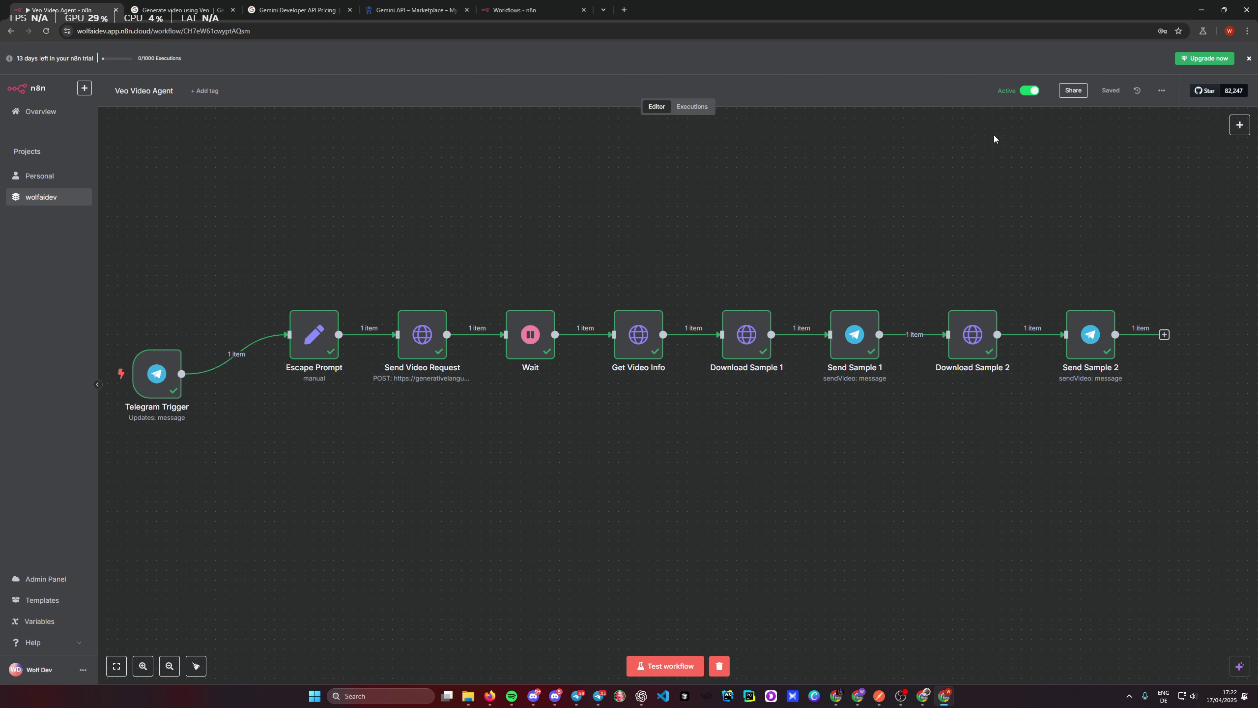
left_click(1029, 91)
Step: Examine the aspectRatio, durationSeconds and personGeneration parameters in the Send Video Request node's JSON body using the full expression editor
double_click(420, 343)
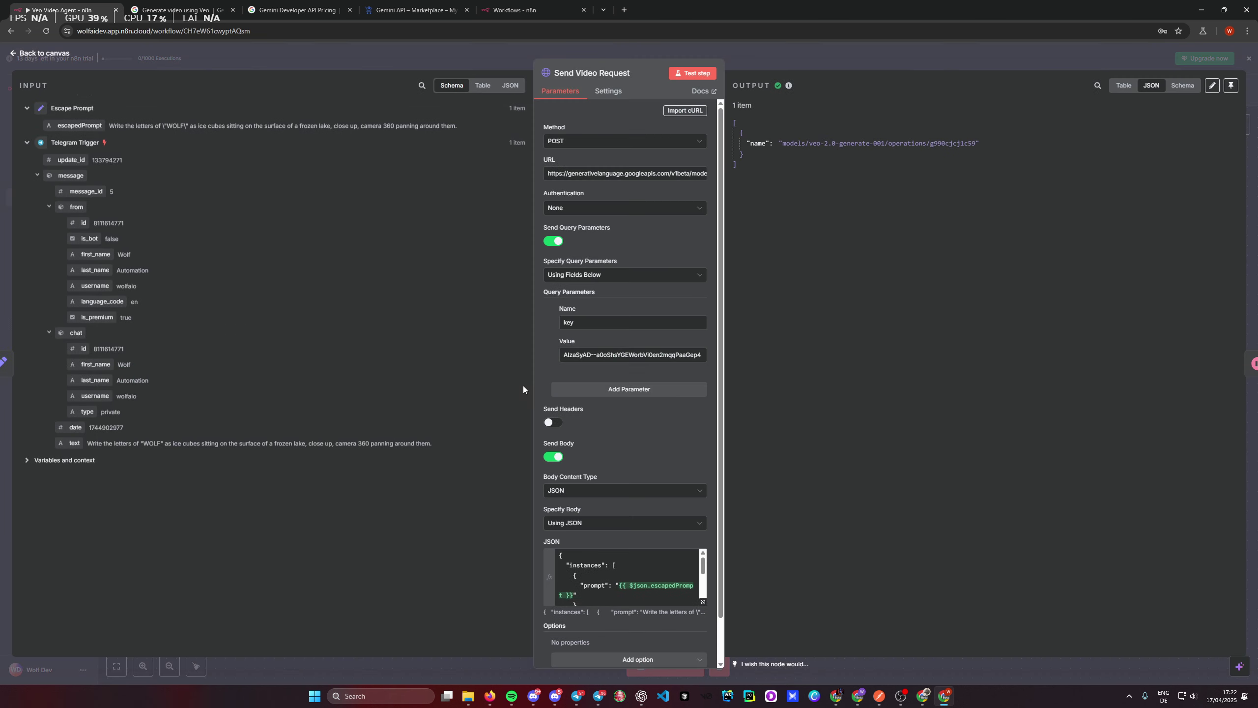
scroll(627, 436, "down", 5)
scroll(643, 525, "down", 3)
left_click_drag(650, 513, 626, 512)
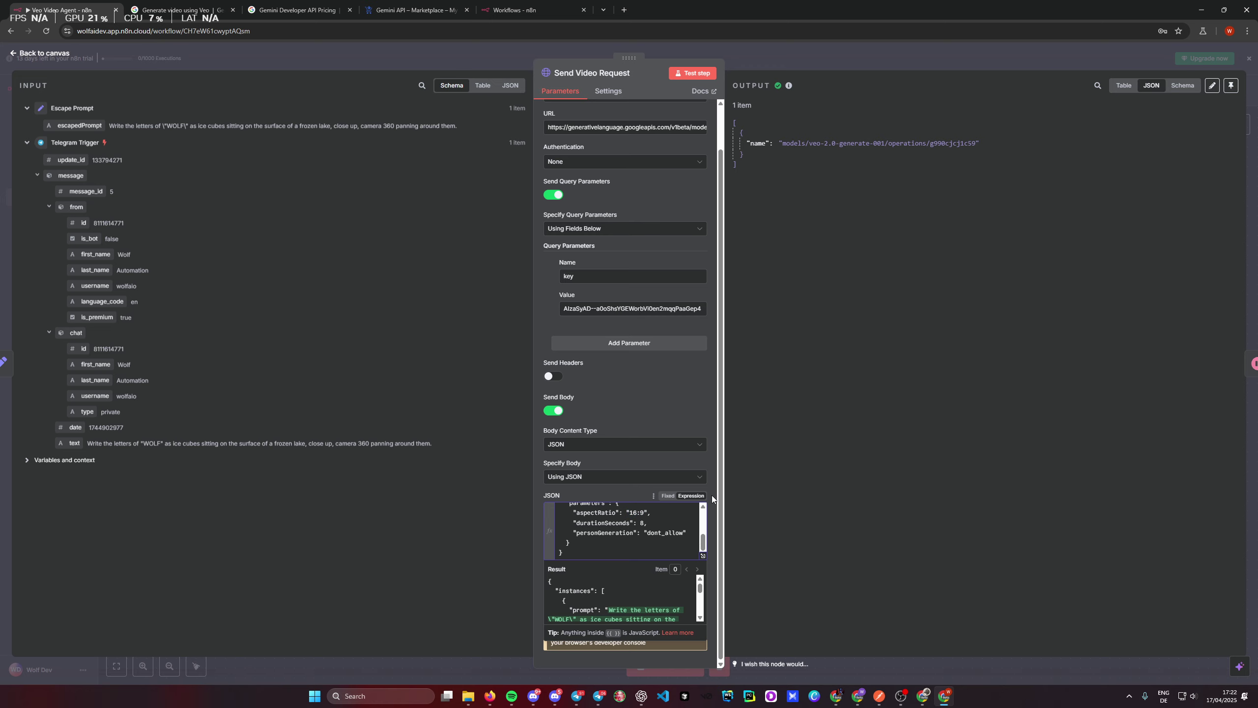
left_click(702, 556)
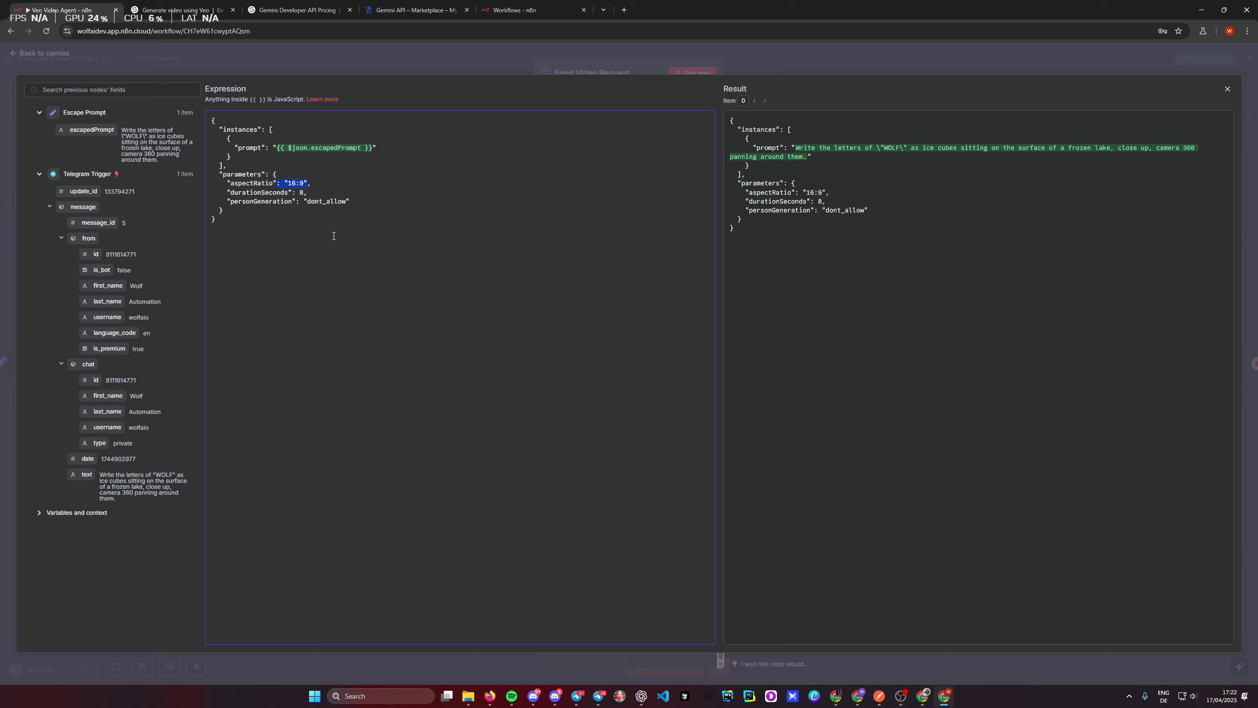
double_click(301, 192)
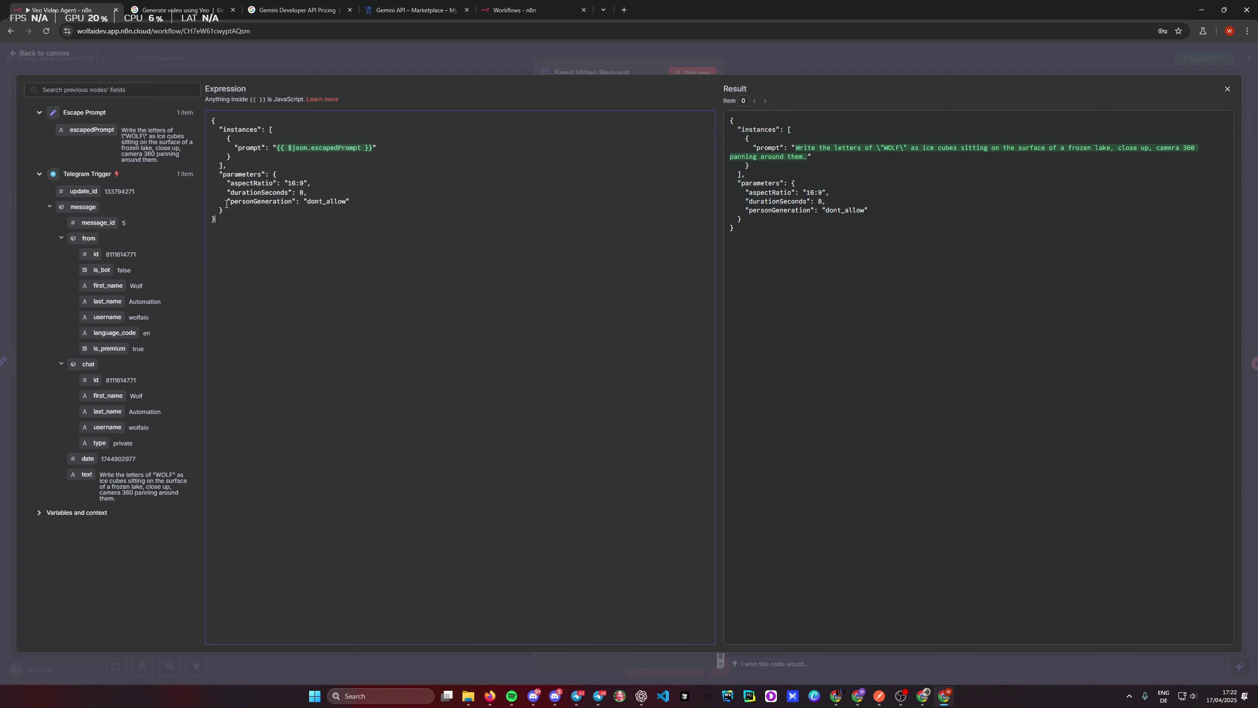
left_click_drag(343, 198, 265, 182)
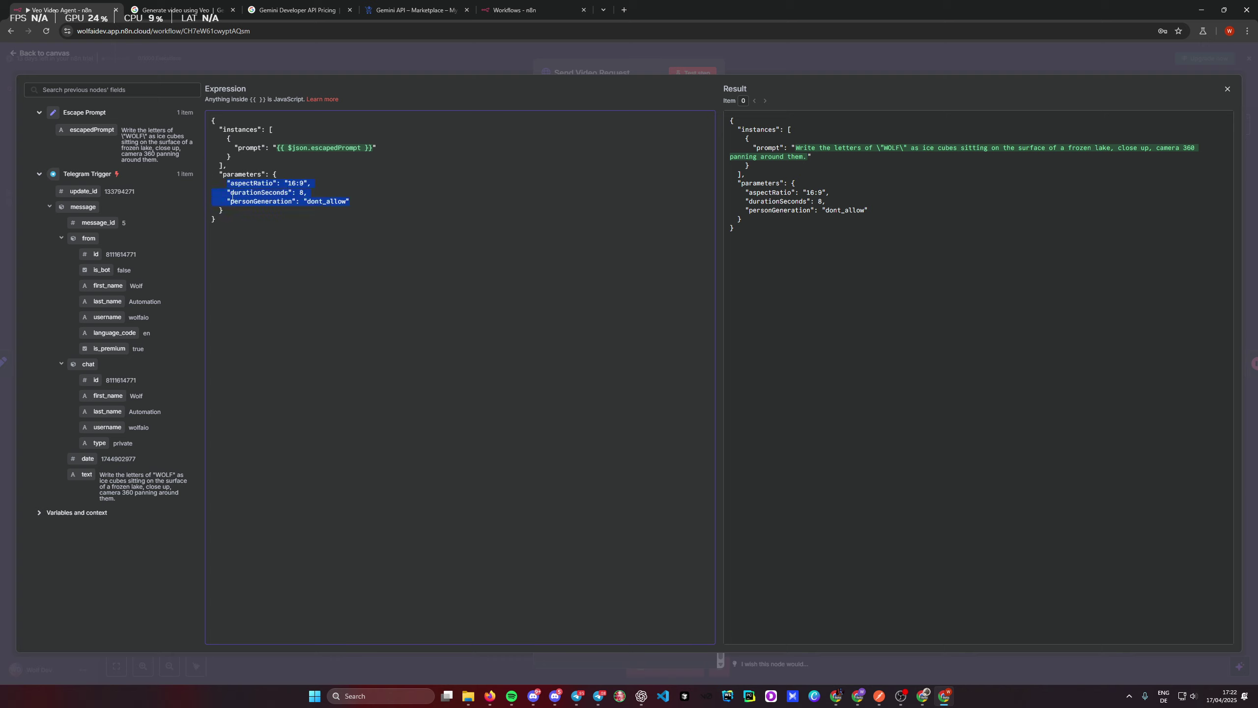
Step: Close the Send Video Request node, review the jello and ice-letter "WOLF" videos in the VeoVideoAgent Telegram chat, and return to the canvas
left_click(420, 62)
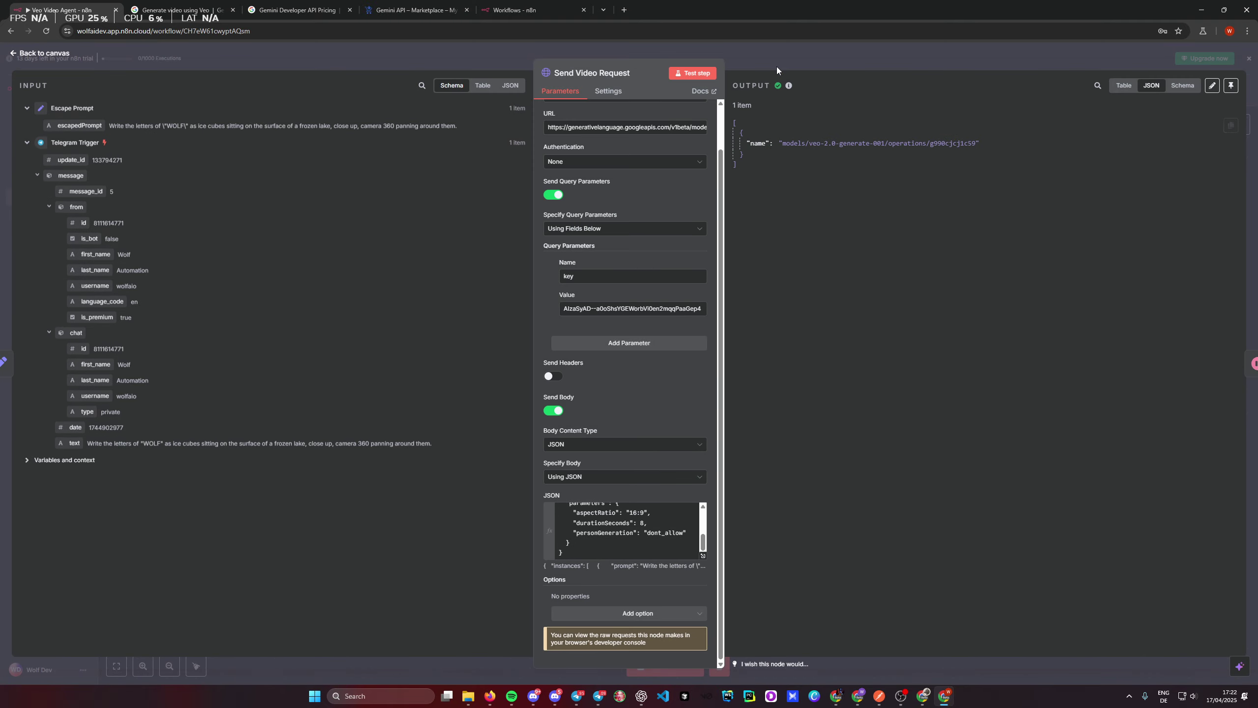
key("Escape")
left_click(599, 695)
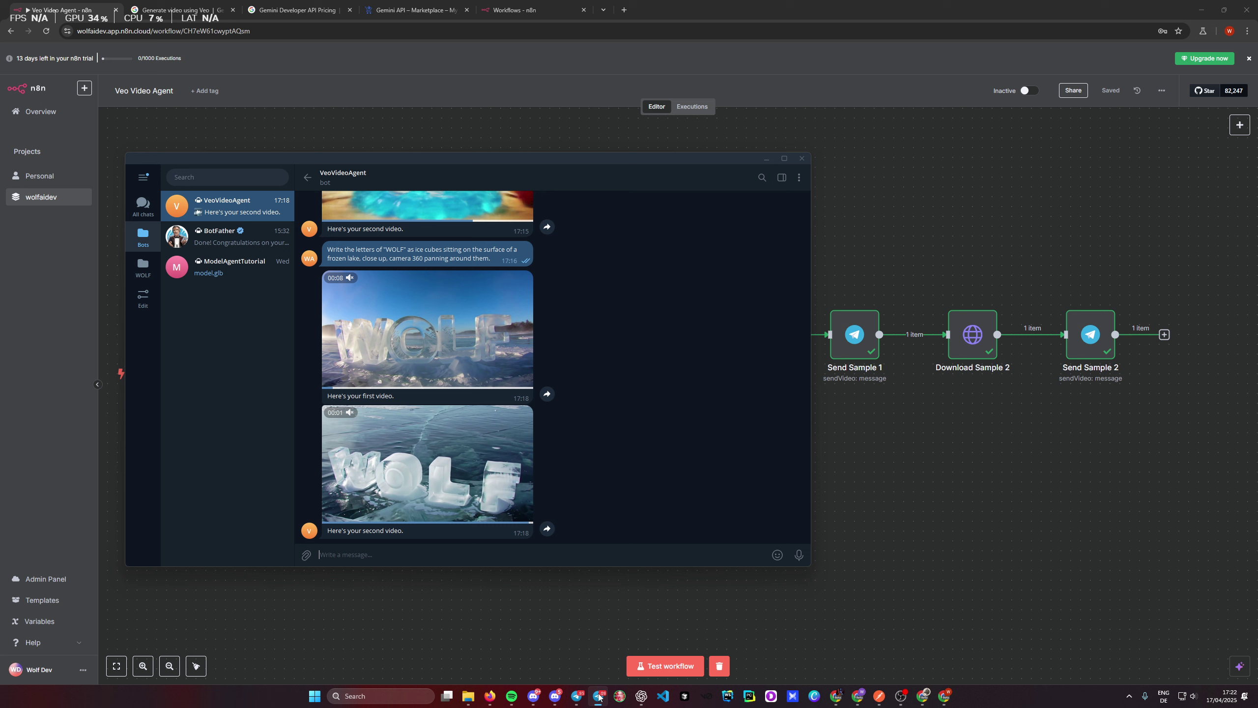
scroll(568, 450, "up", 5)
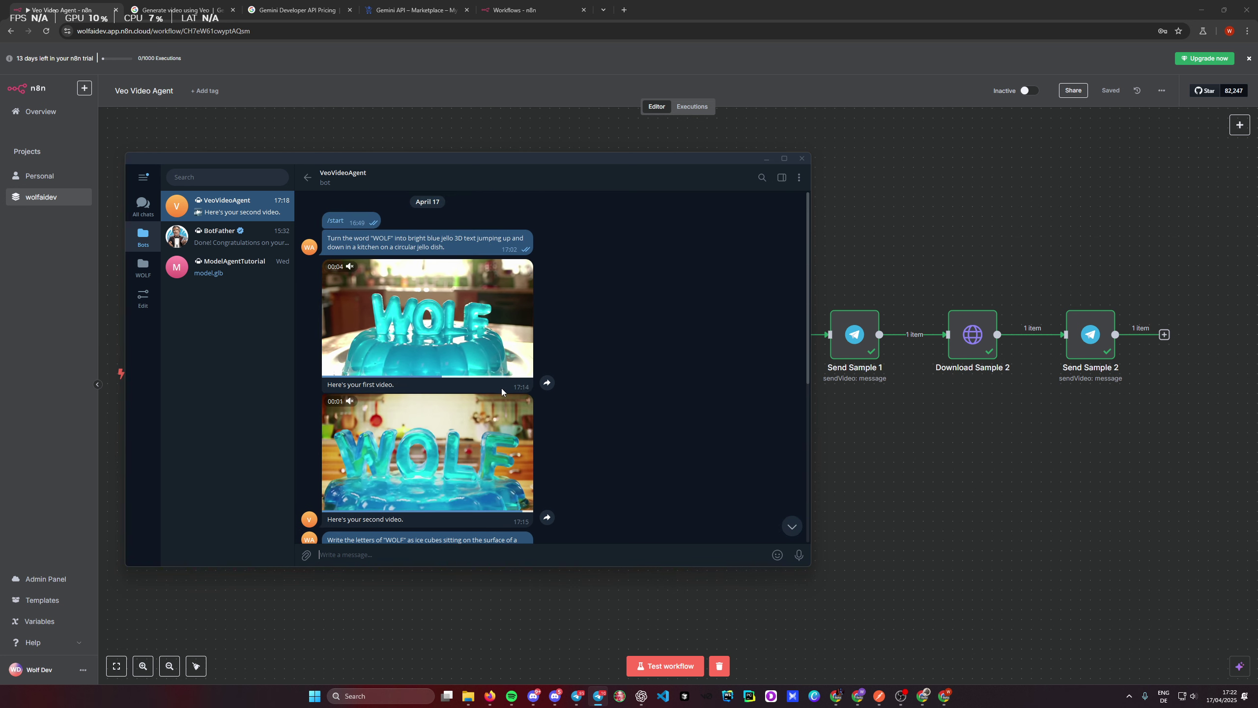
scroll(499, 392, "down", 4)
scroll(496, 397, "down", 1)
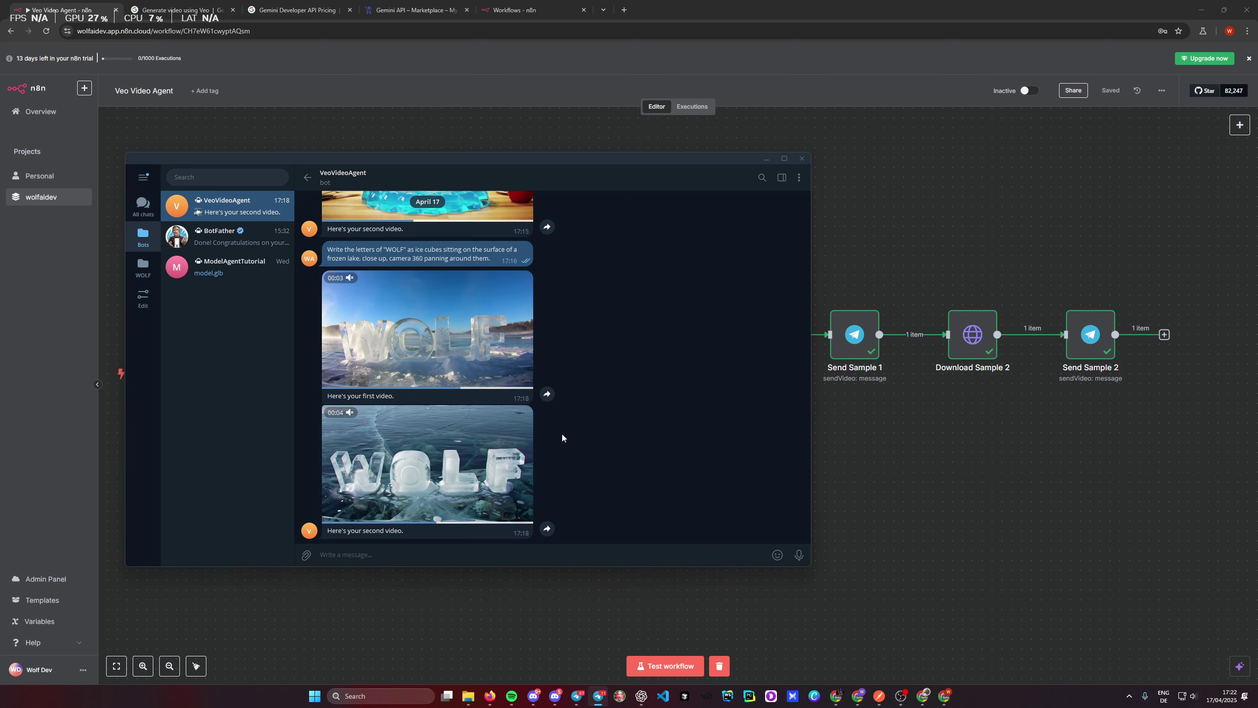
scroll(537, 436, "up", 10)
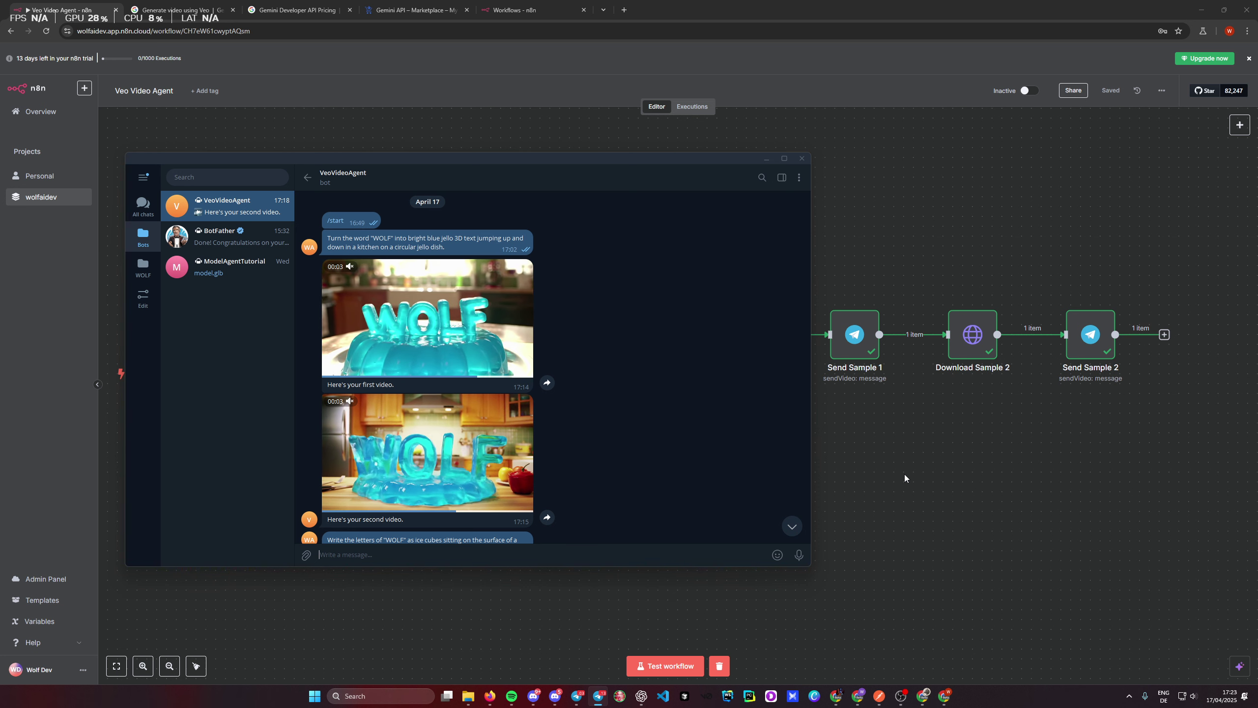
left_click(340, 122)
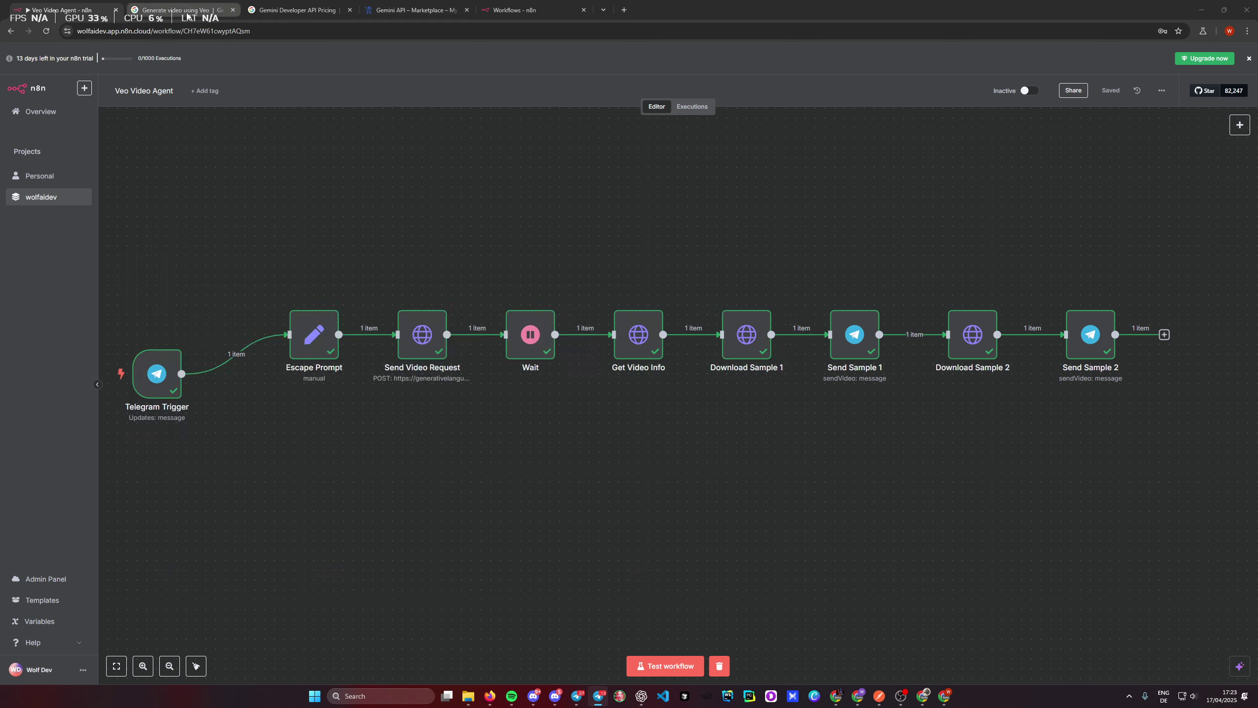
Step: Examine the Veo video generation documentation, covering the image-to-video example, model parameters, REST text-to-video request and specifications table
key("ctrl+Tab")
scroll(340, 452, "down", 10)
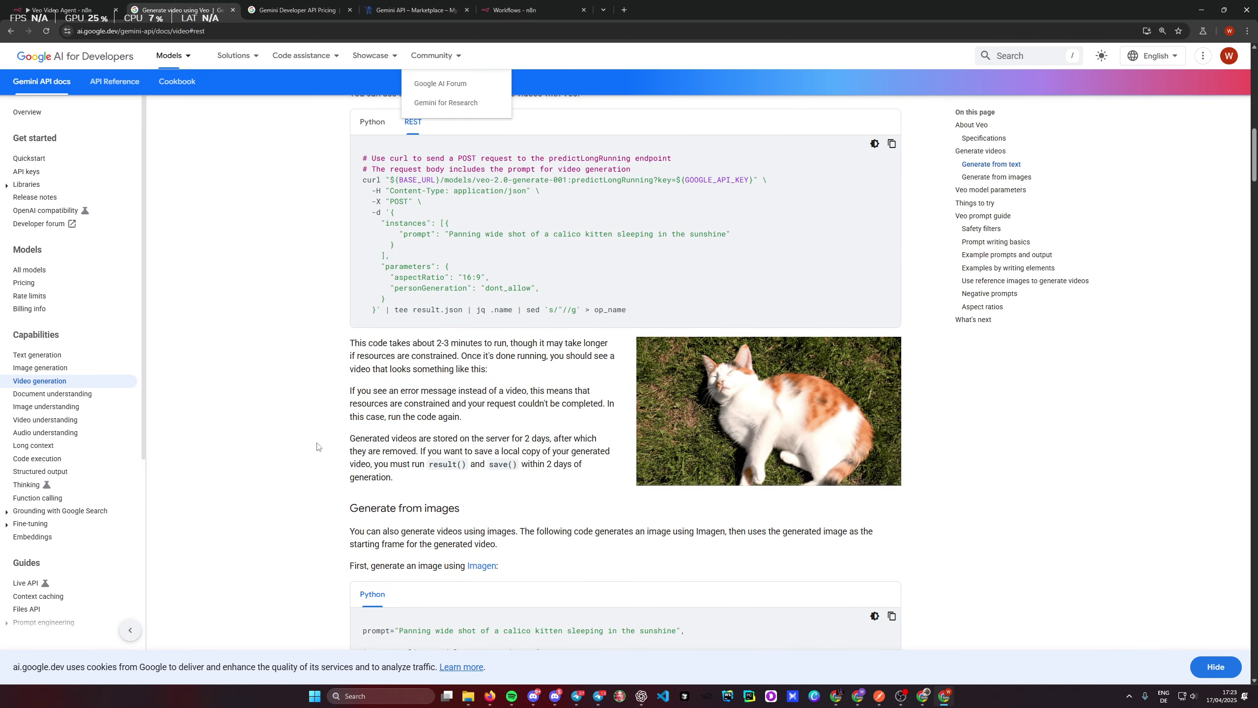
scroll(322, 453, "down", 2)
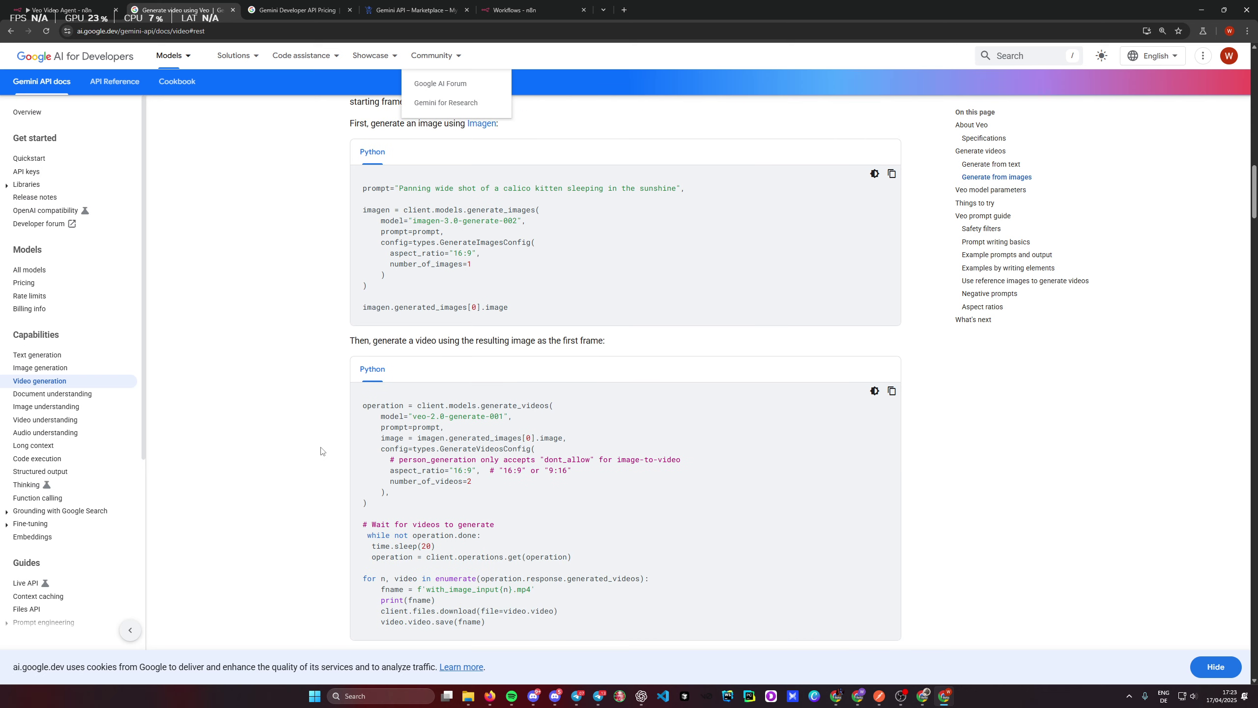
scroll(322, 451, "down", 9)
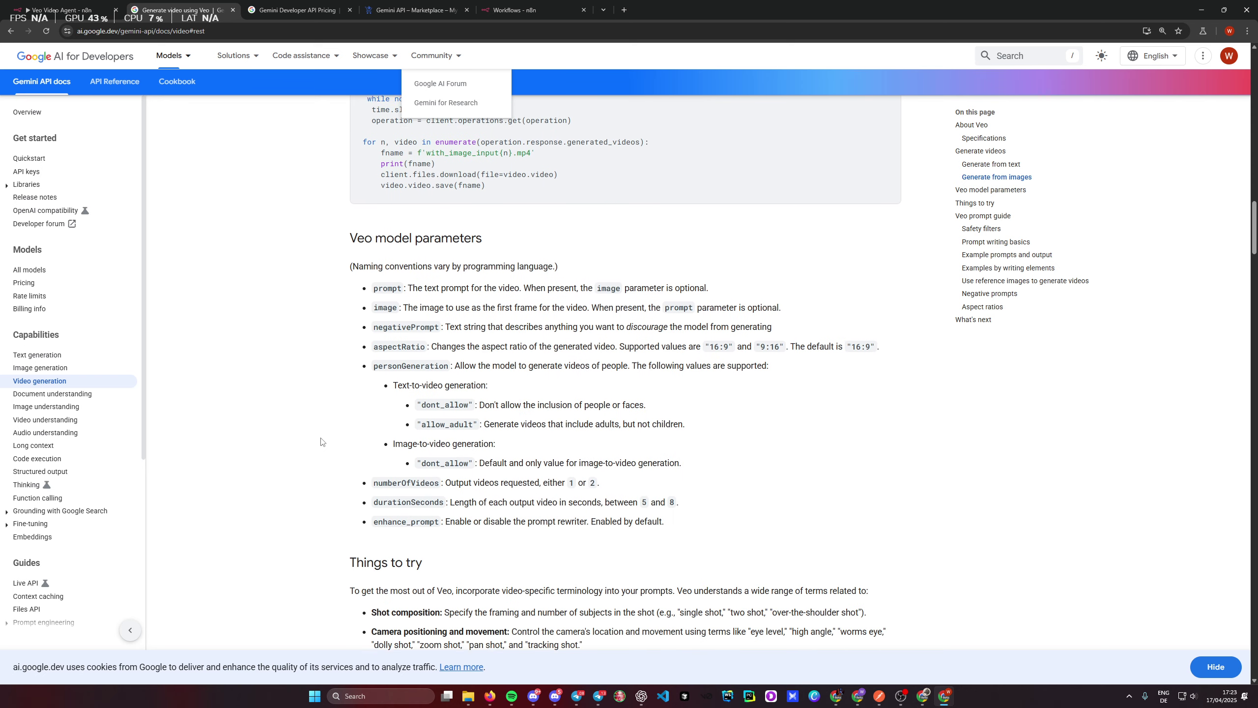
scroll(320, 440, "up", 9)
scroll(293, 444, "up", 5)
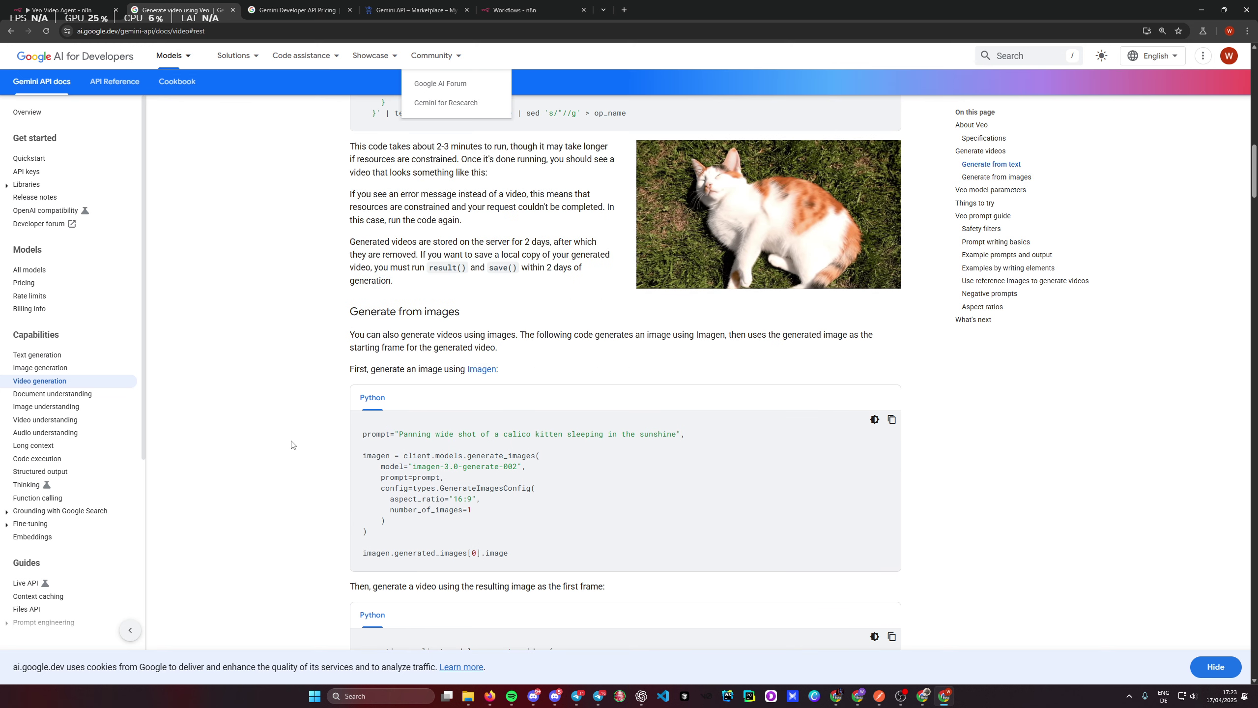
scroll(287, 436, "up", 9)
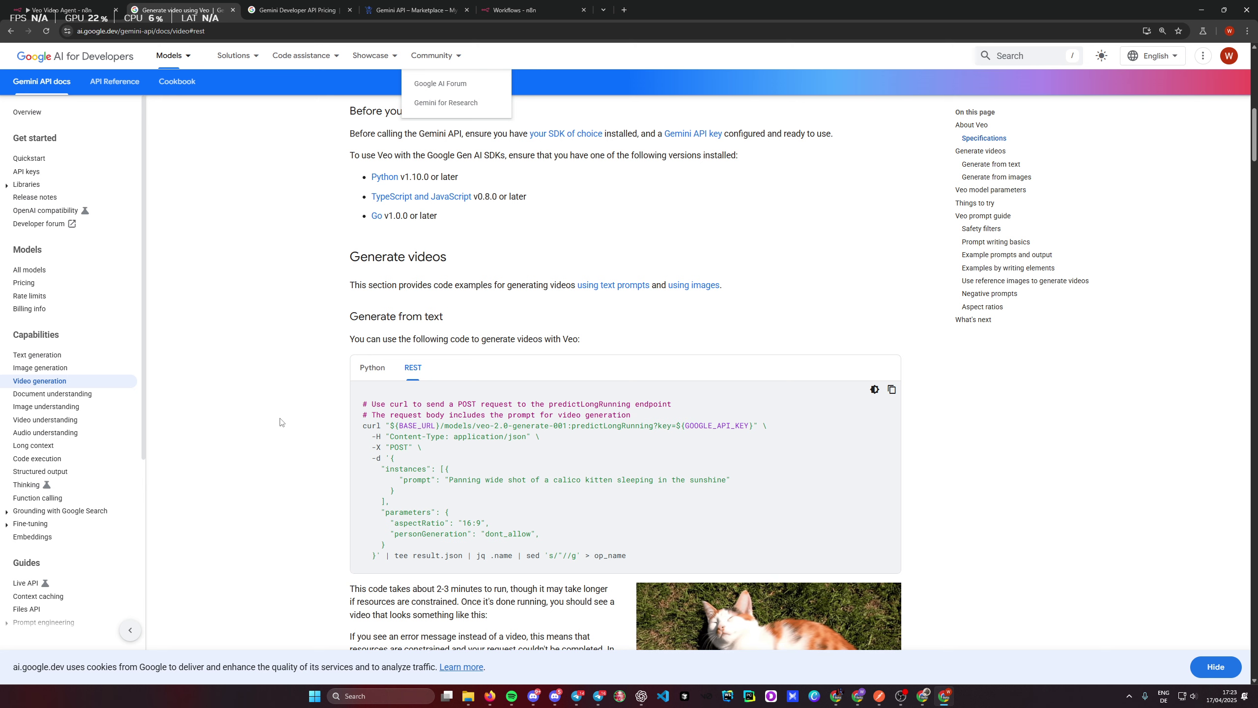
scroll(282, 426, "up", 2)
scroll(293, 445, "up", 9)
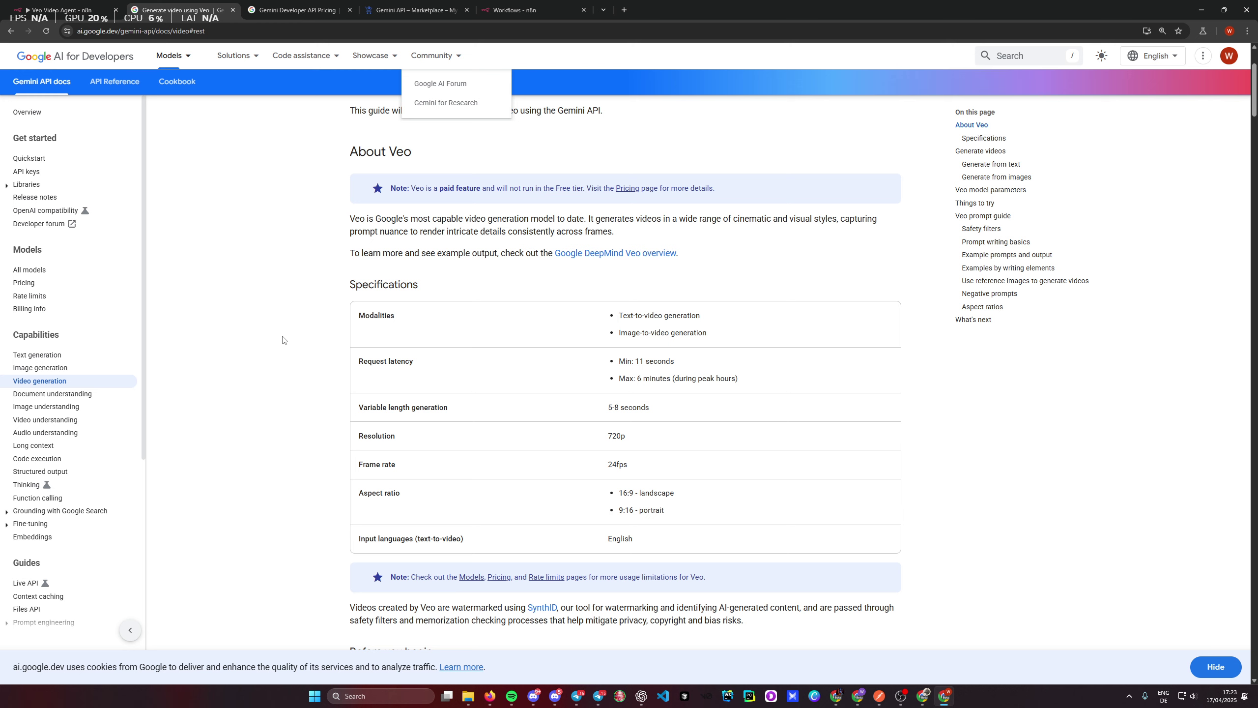
Step: Return to the Veo Video Agent workflow, and switch to the browser window showing the X post about Google Veo2
left_click(75, 18)
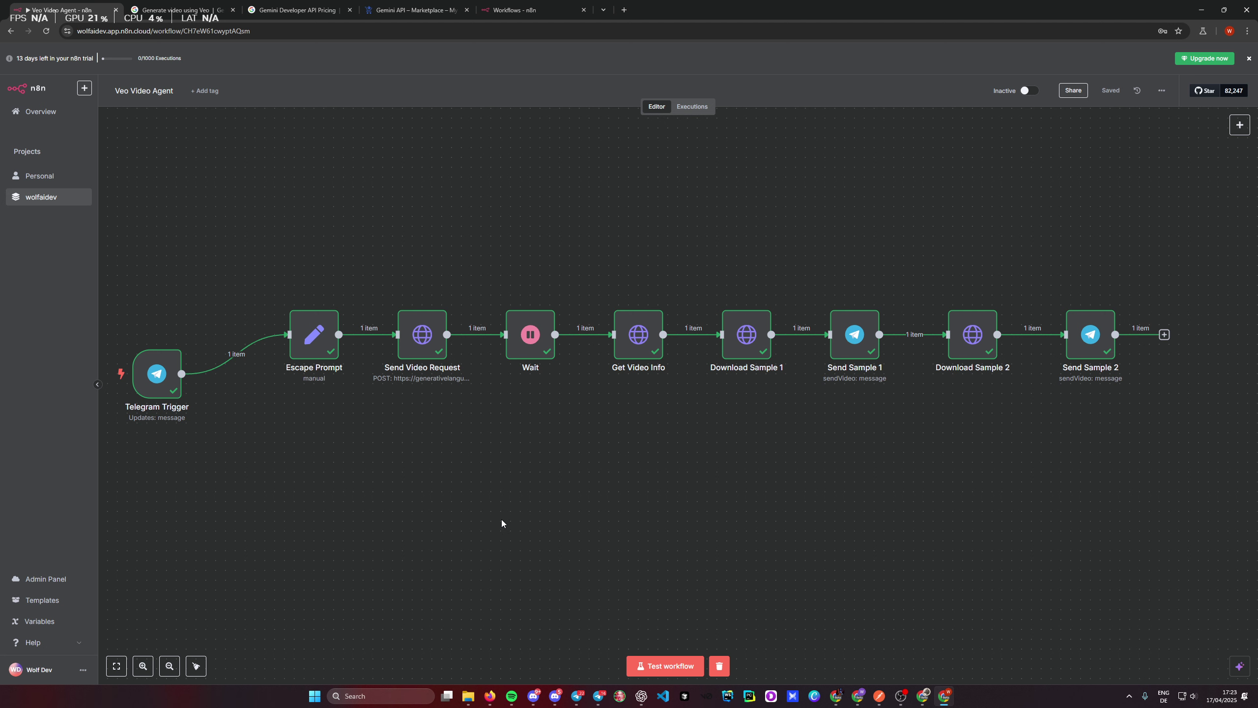
left_click(923, 694)
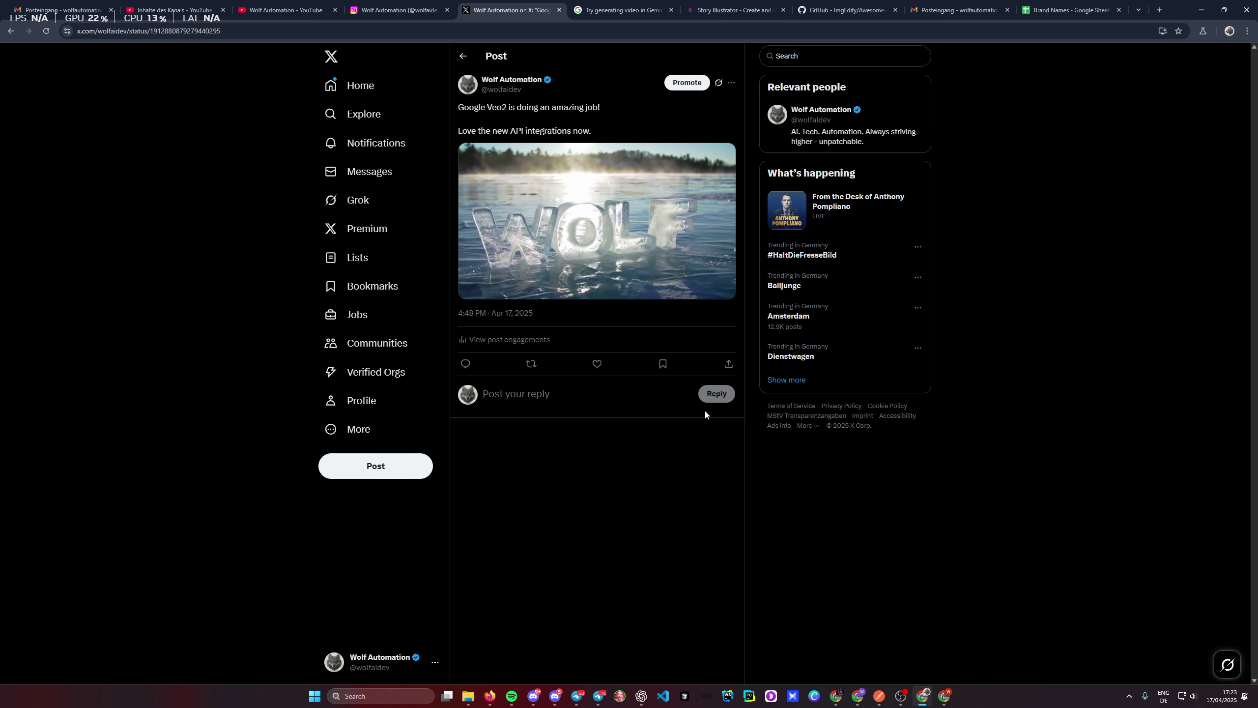